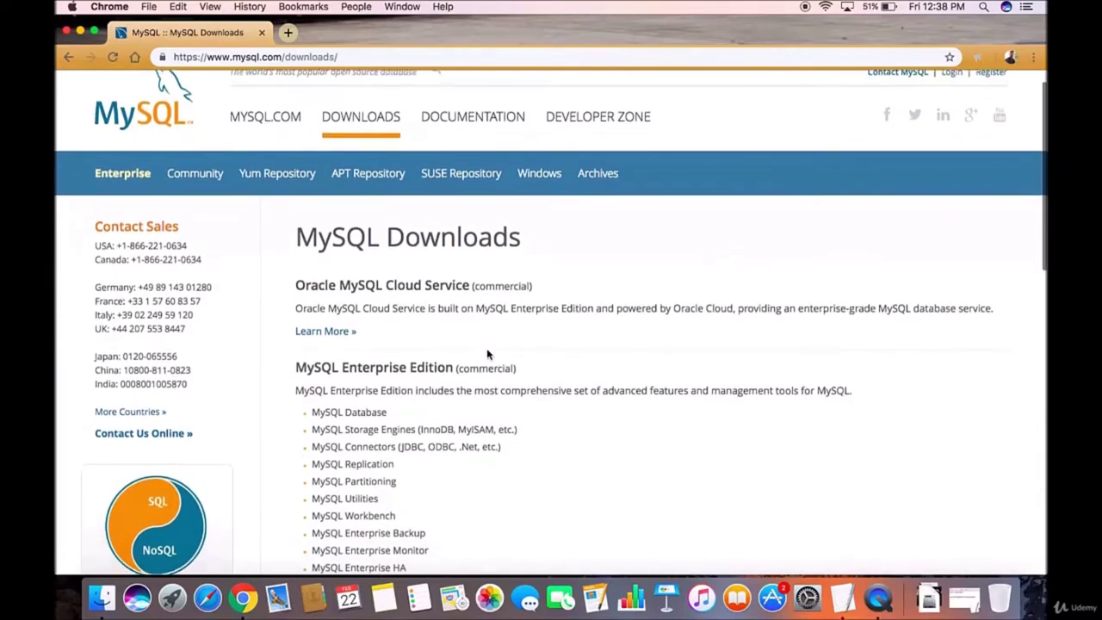
Go to the MySQL Community (GPL) Downloads page and open MySQL Community Server.
scroll(487, 350, "down", 6)
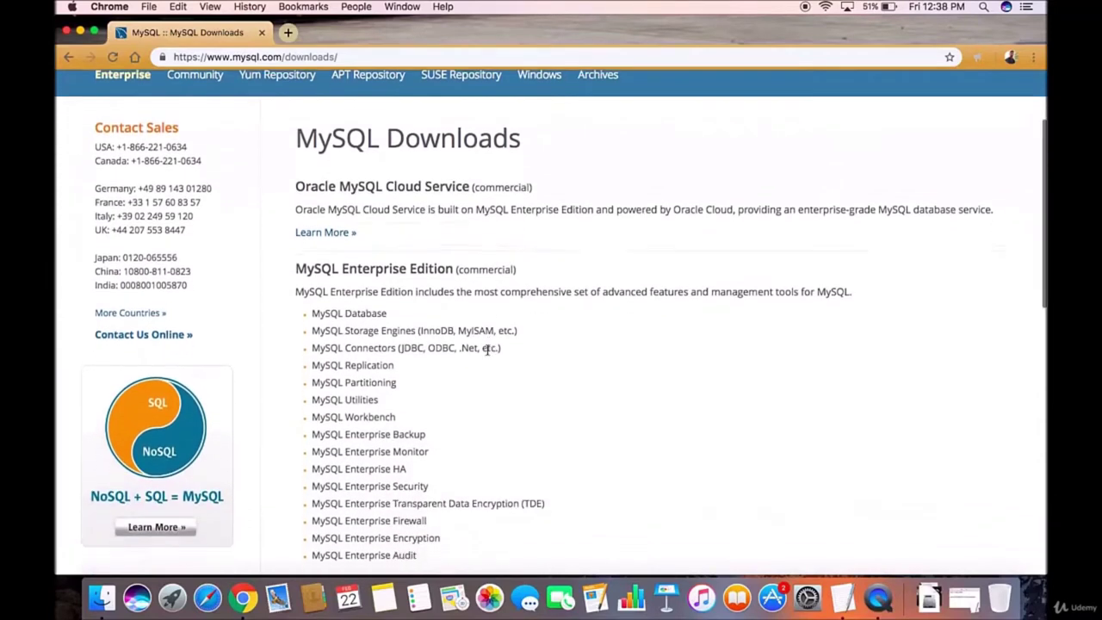
scroll(486, 350, "down", 3)
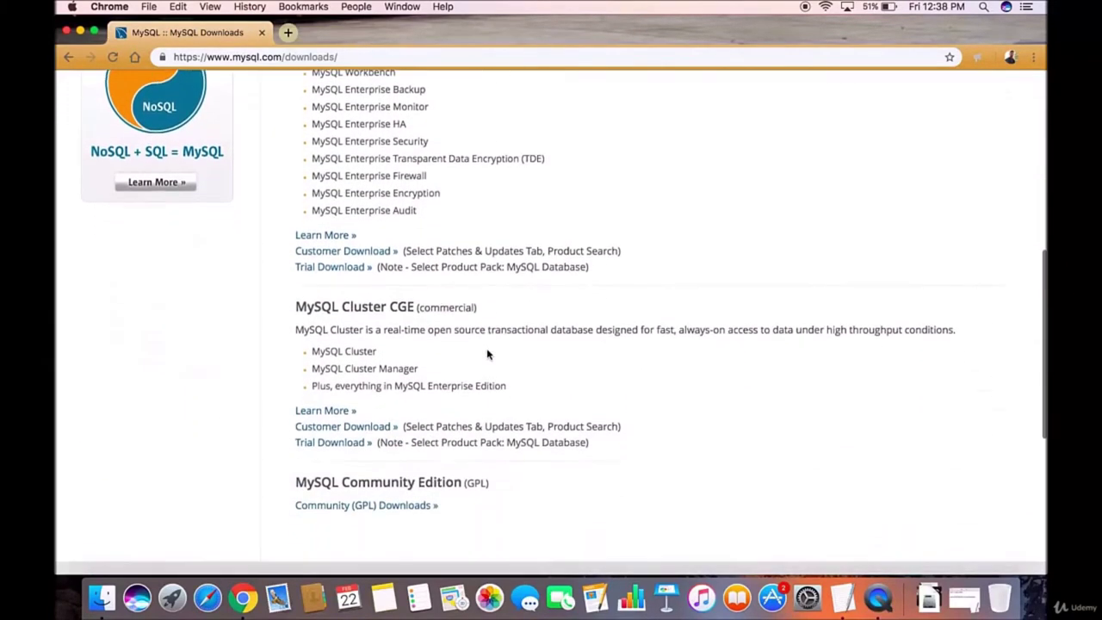
left_click(398, 471)
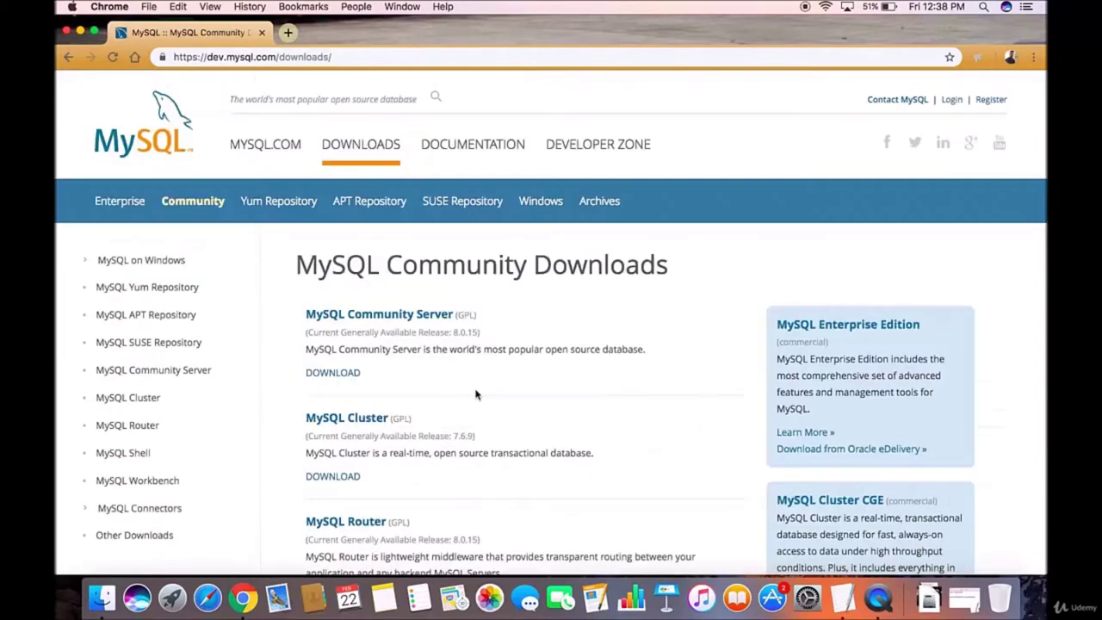
left_click(418, 318)
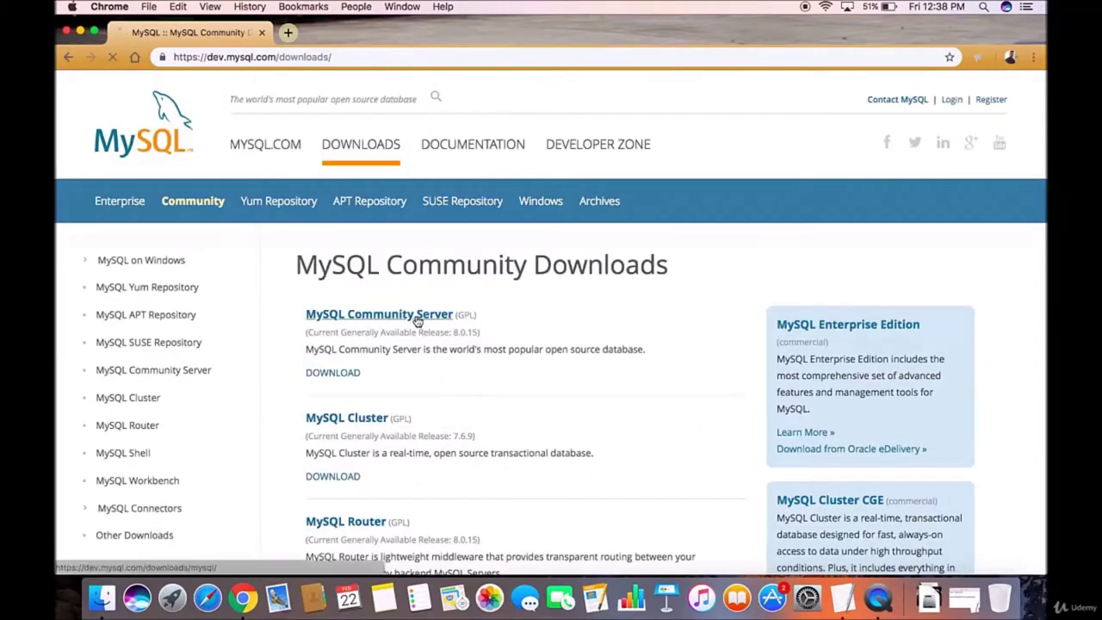
With macOS selected, download the macOS 10.14 DMG archive and show all downloads.
scroll(498, 318, "down", 3)
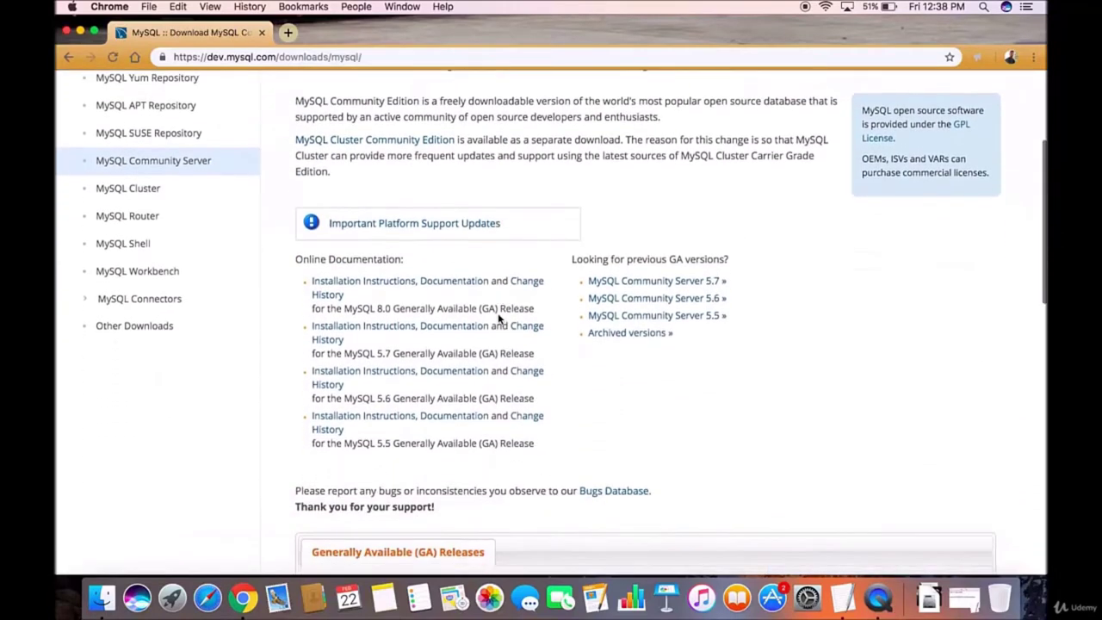
scroll(498, 319, "down", 5)
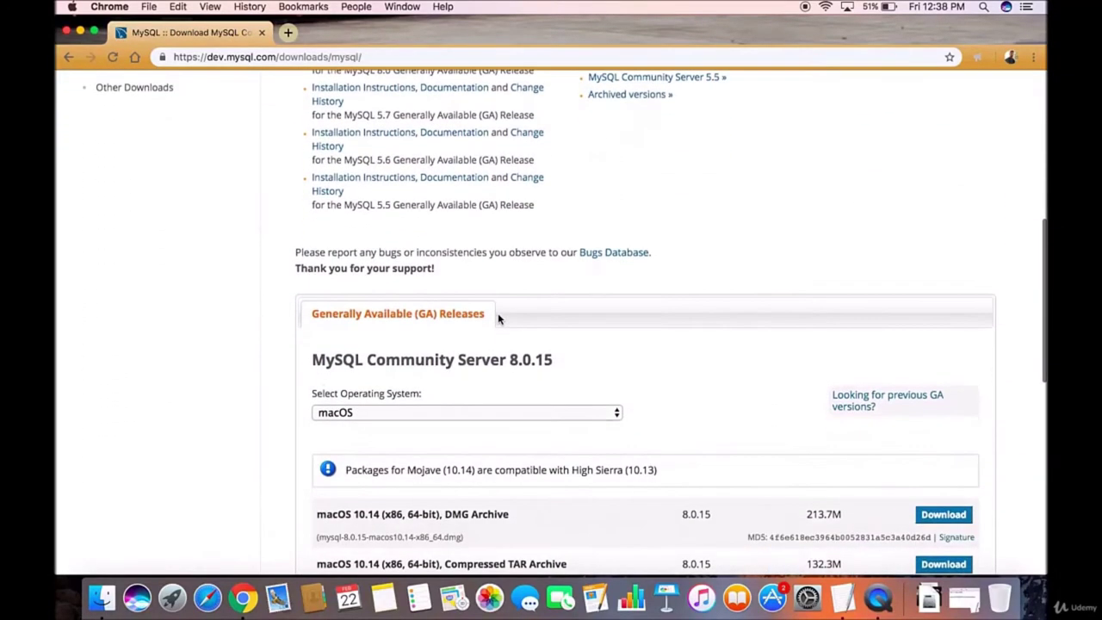
left_click(530, 413)
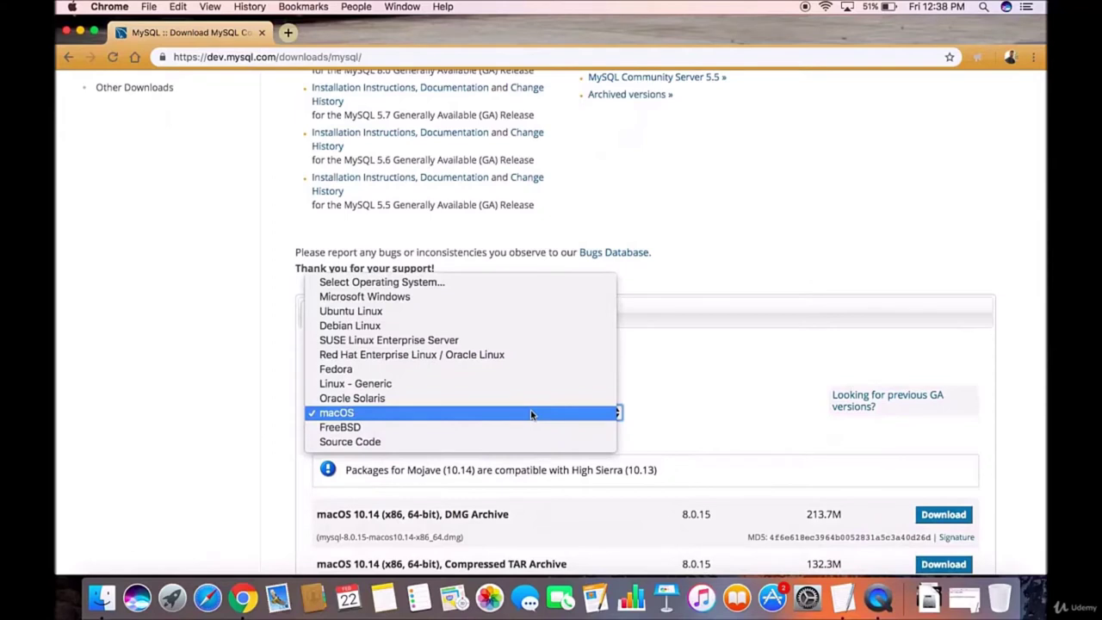
left_click(473, 413)
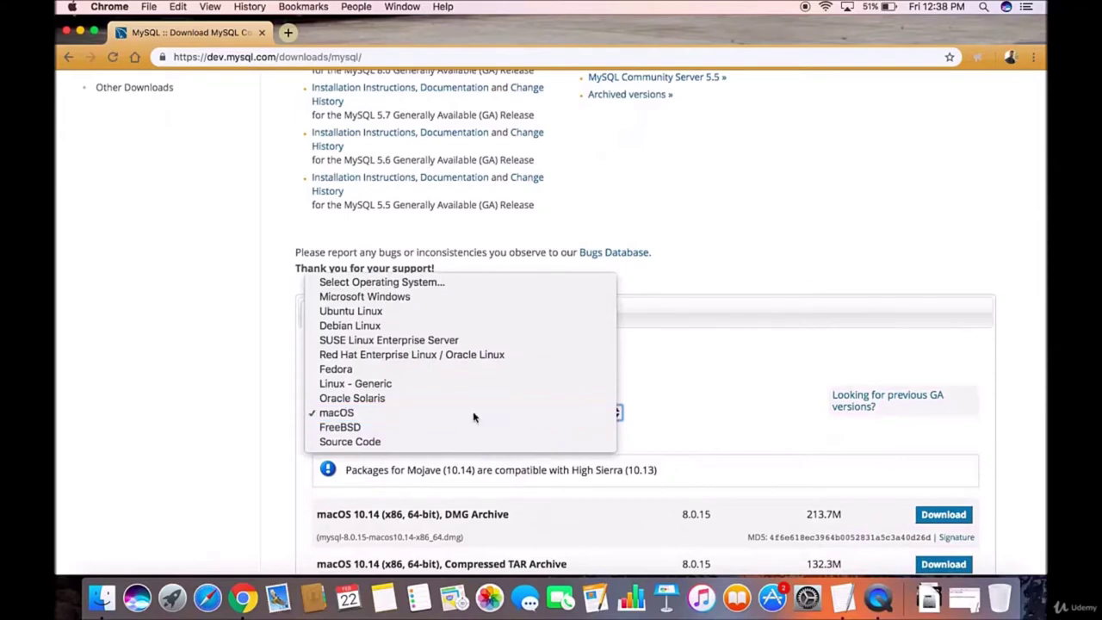
scroll(601, 392, "down", 2)
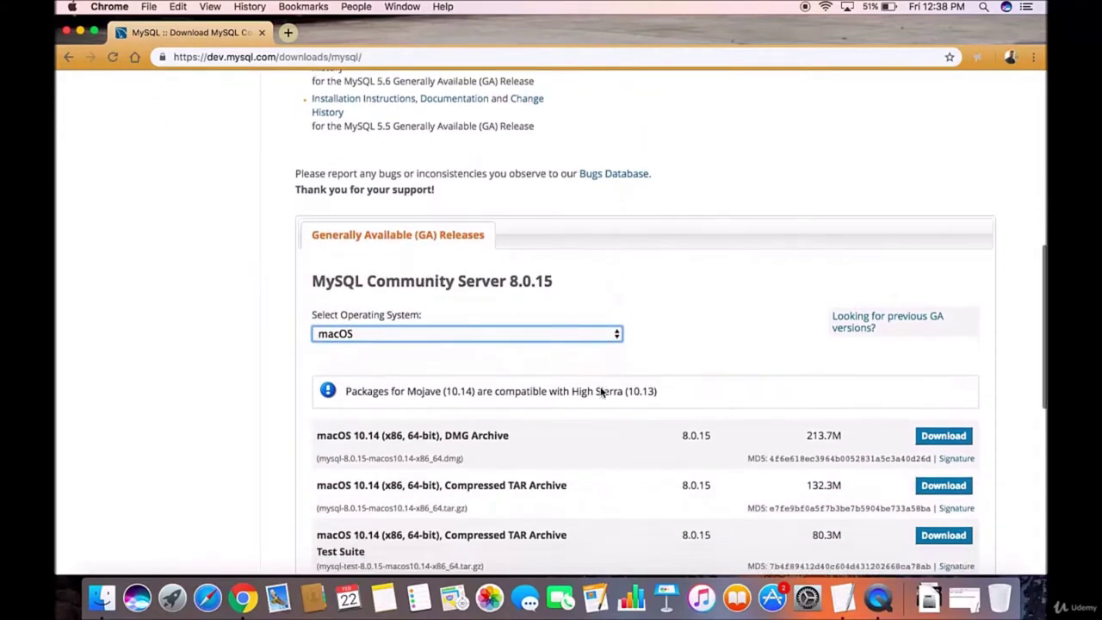
scroll(601, 392, "down", 3)
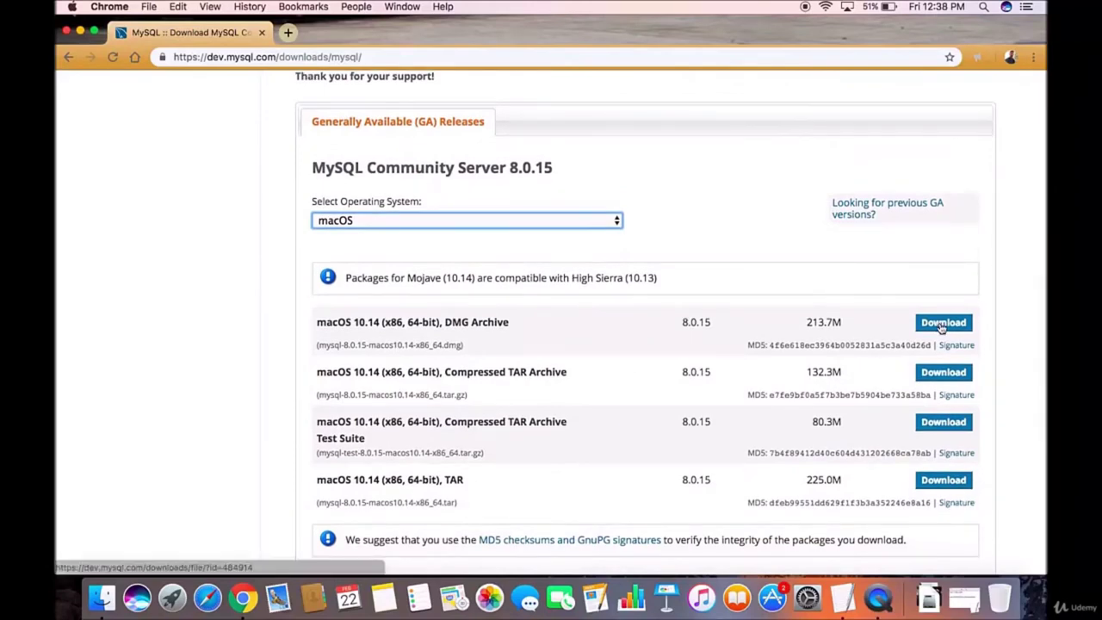
left_click(942, 324)
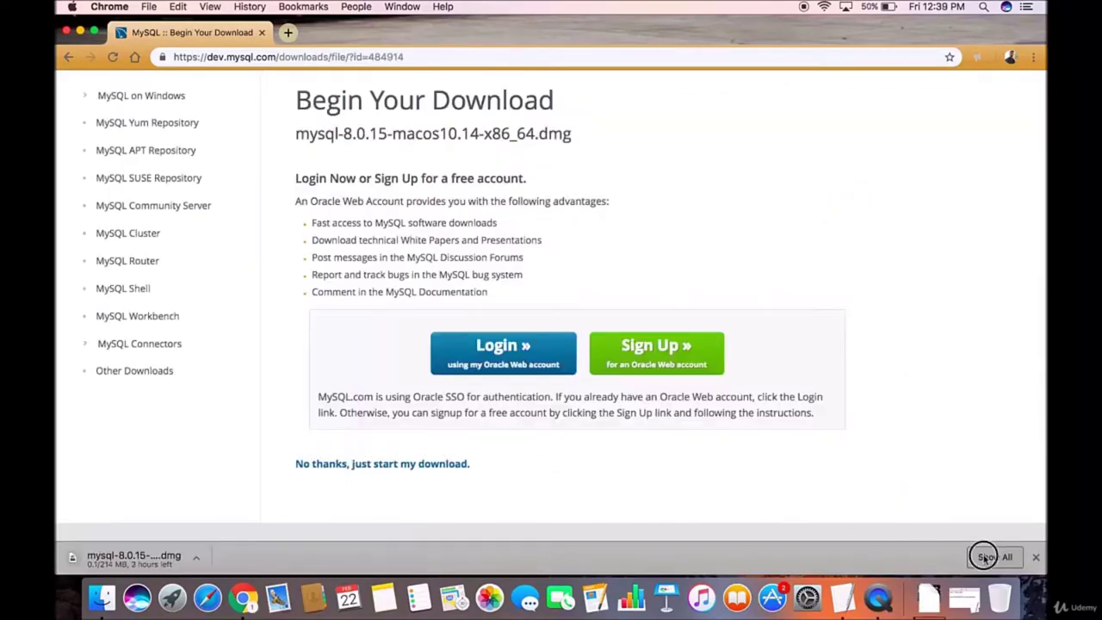
left_click(984, 557)
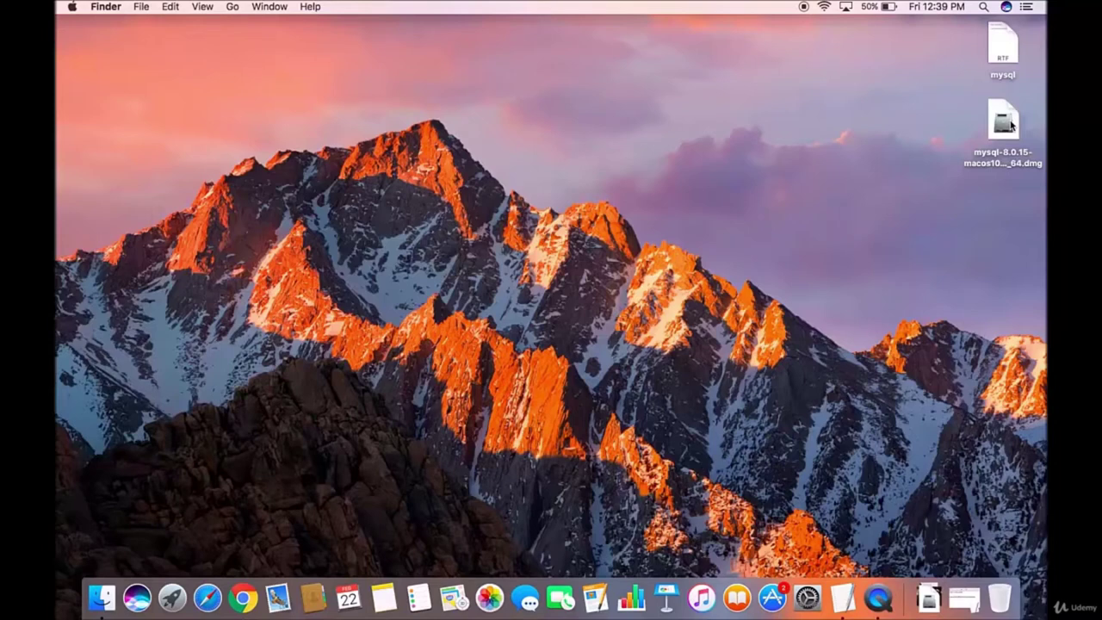
Mount the downloaded MySQL disk image and launch the installer package.
double_click(1011, 125)
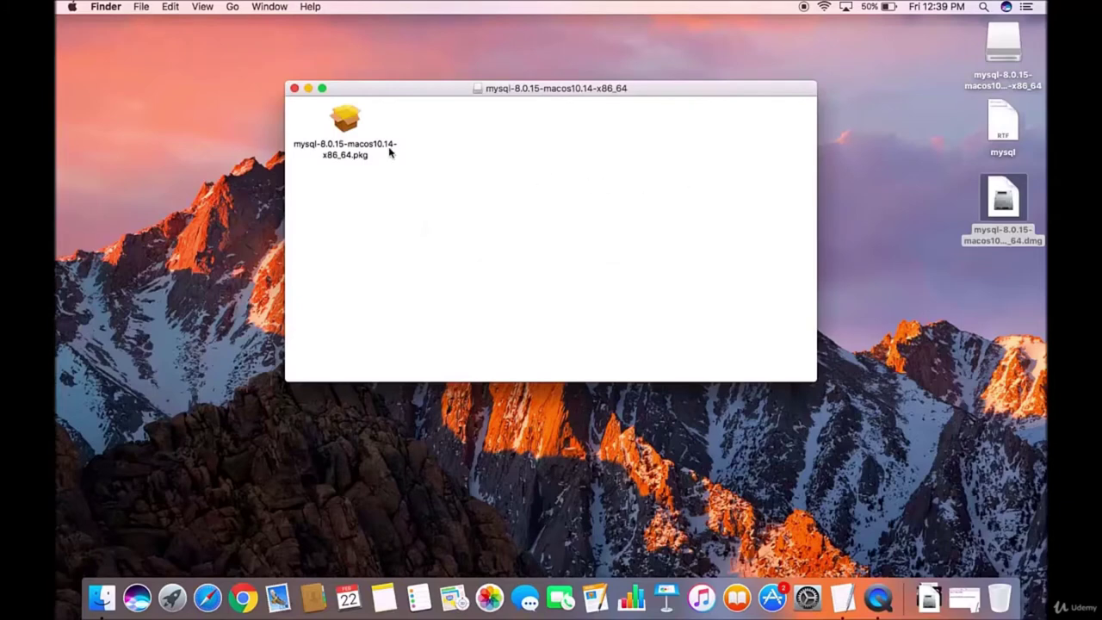
double_click(351, 124)
left_click(642, 214)
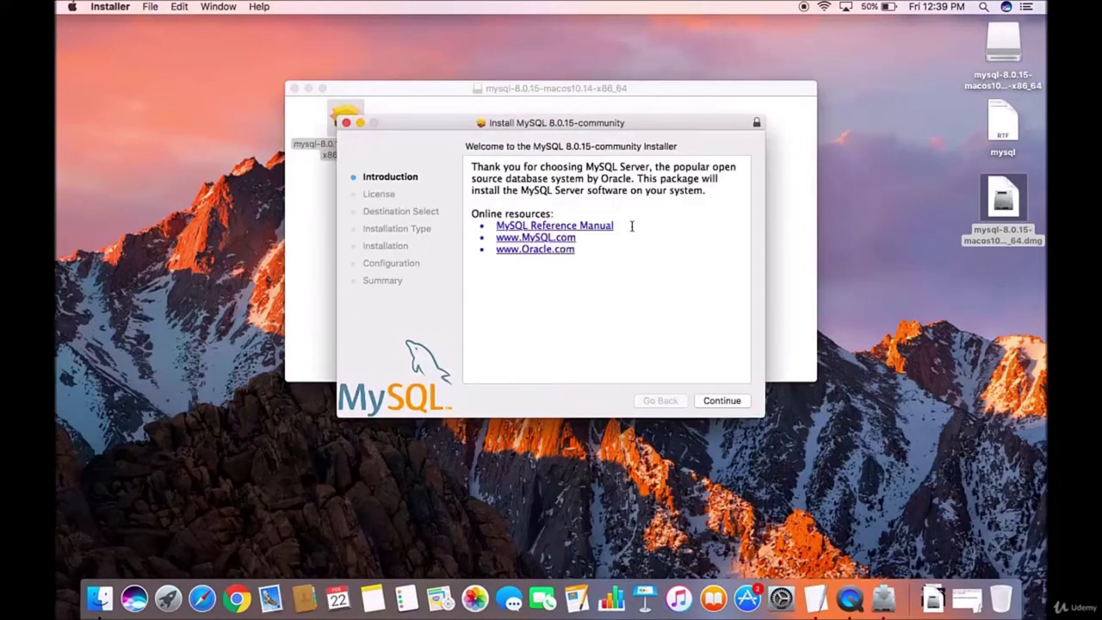
Accept the licence and run the standard install, authorizing with the admin password.
left_click(727, 402)
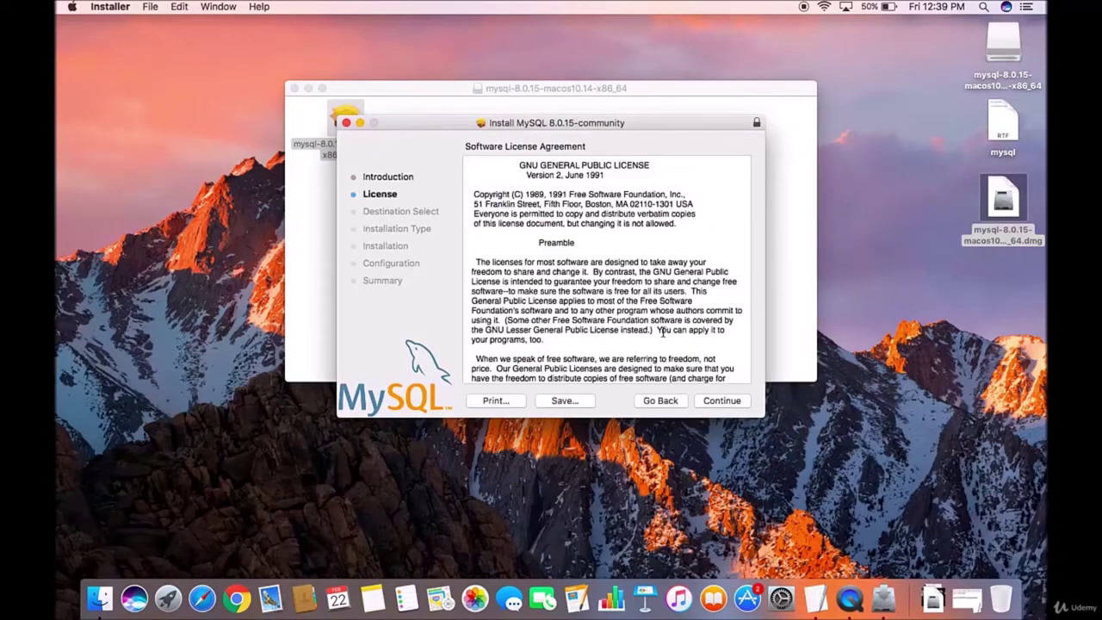
left_click(729, 403)
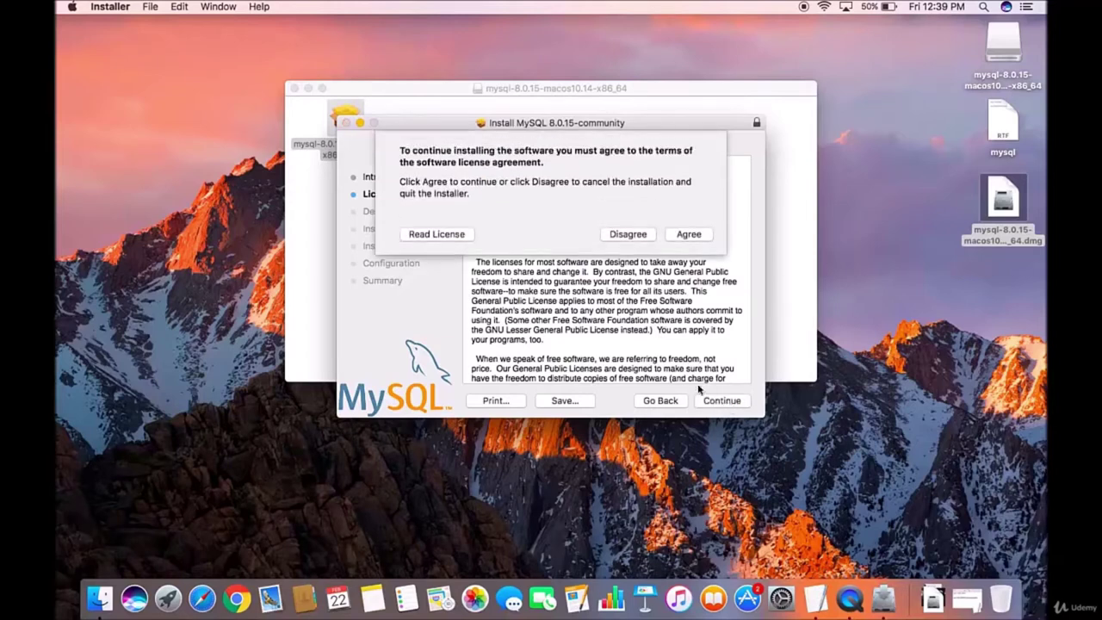
left_click(695, 238)
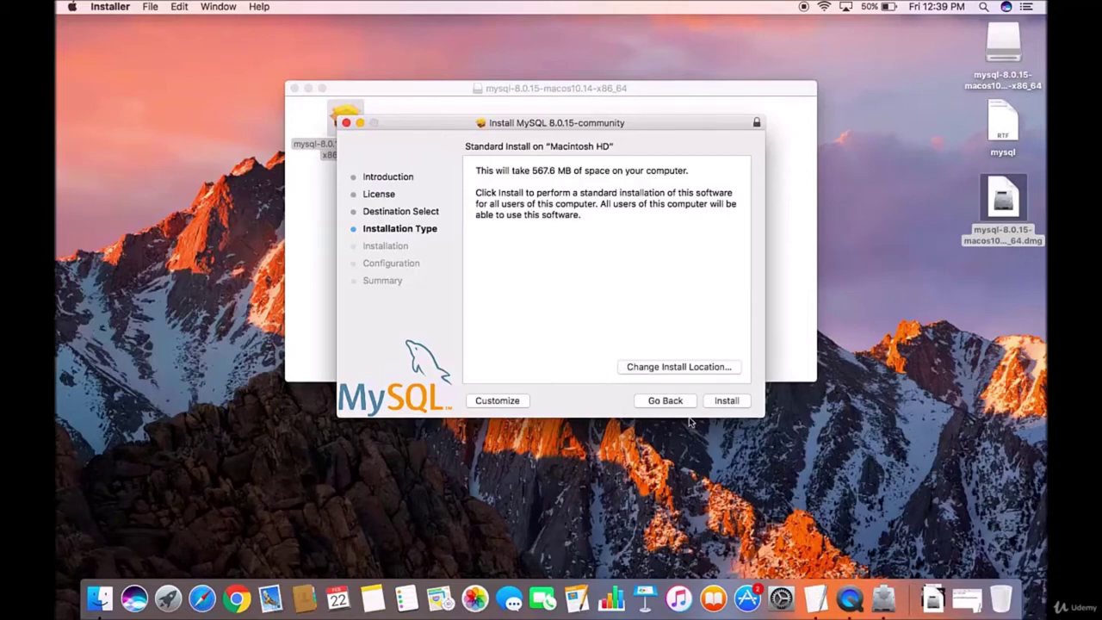
left_click(726, 401)
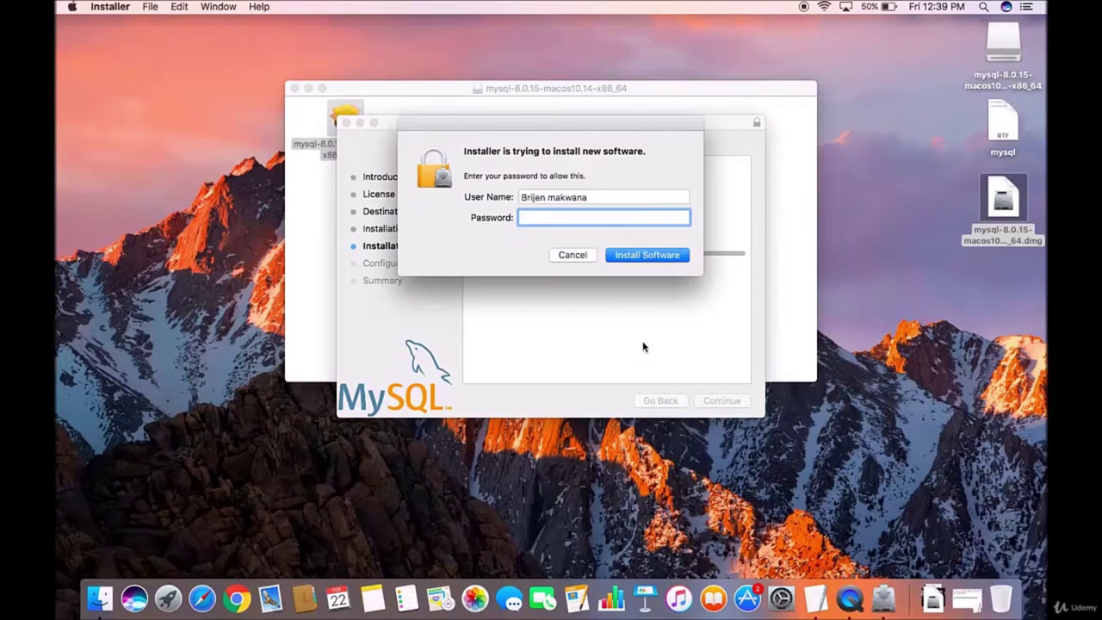
type("•••••••••")
key("Return")
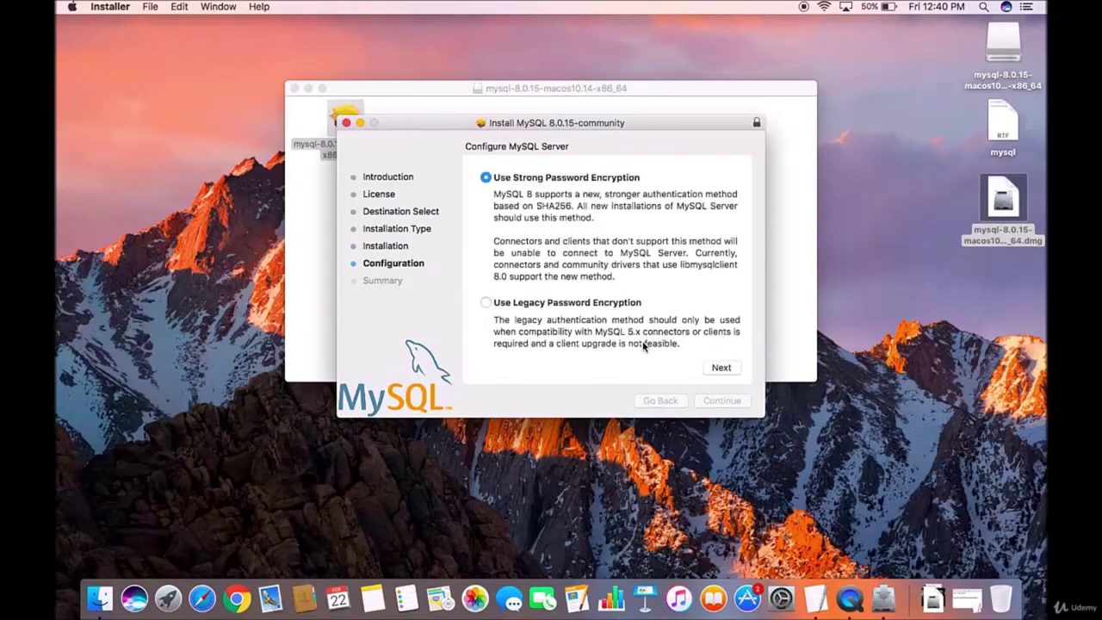
Keep Strong Password Encryption and set the MySQL root password.
left_click(720, 369)
left_click(616, 206)
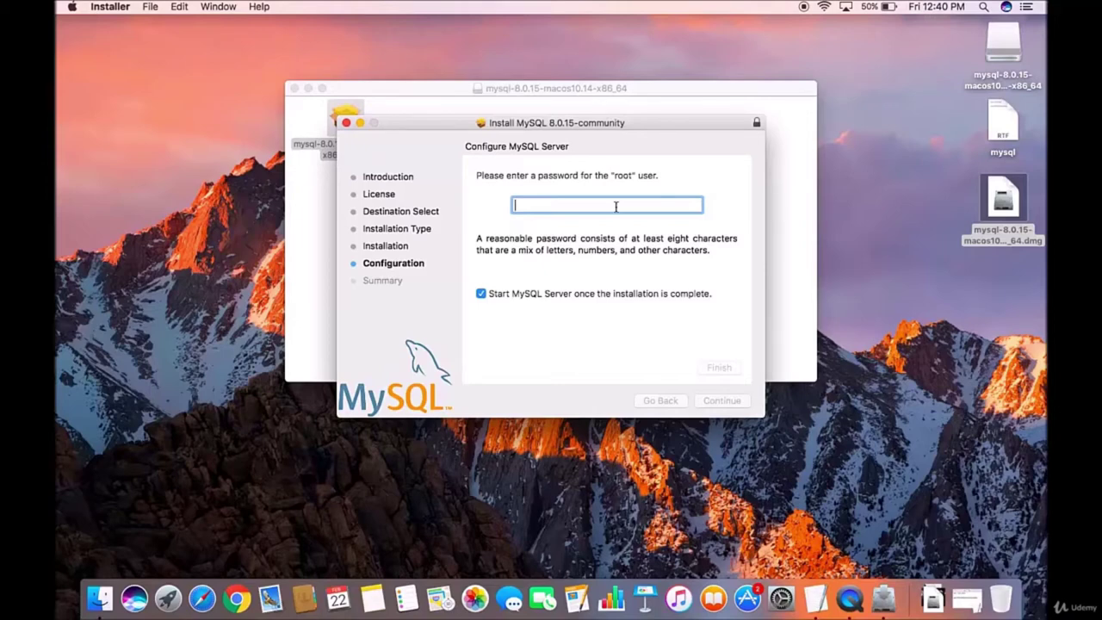
left_click(721, 368)
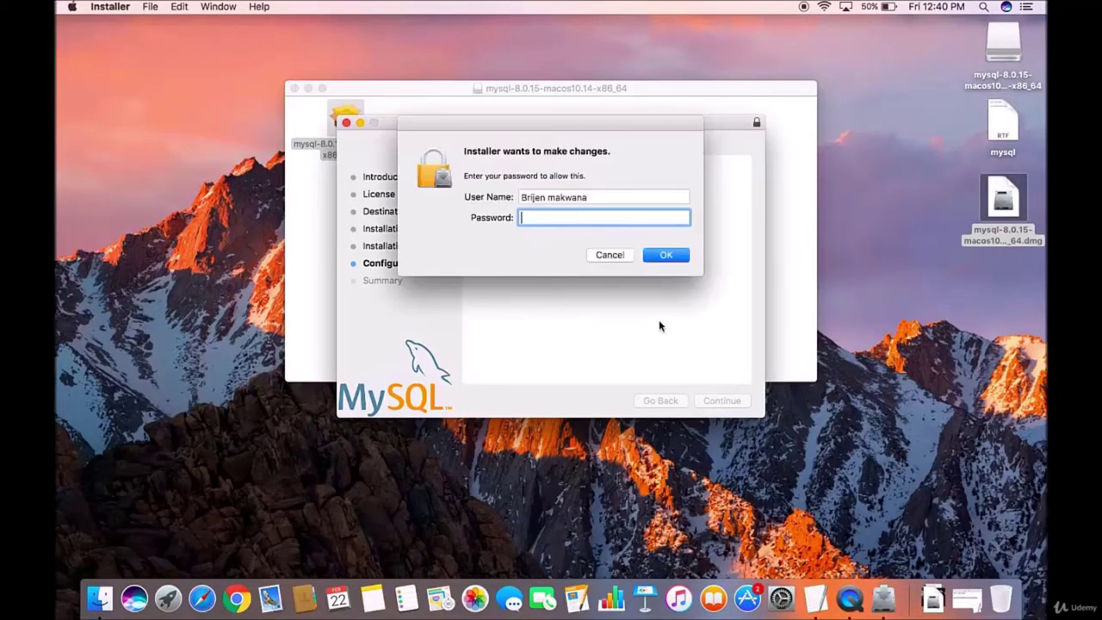
Authorize the configuration with the admin password and close the finished installer.
type("*********")
key("Return")
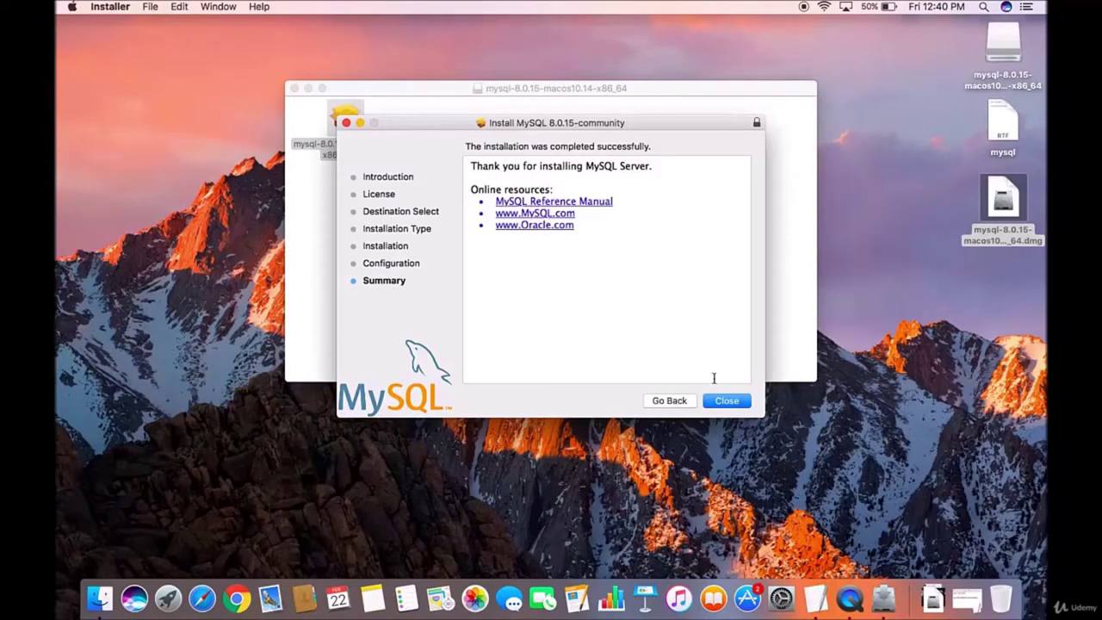
left_click(728, 401)
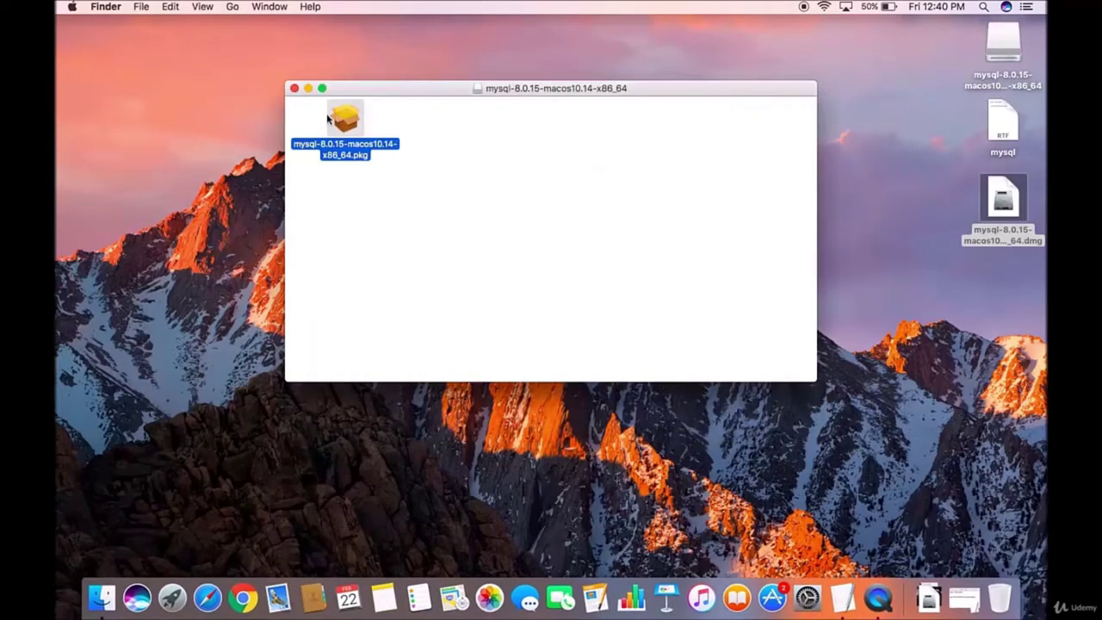
Close the disk image window and confirm MySQL 8.0.15 is running in System Preferences' MySQL pane.
left_click(295, 87)
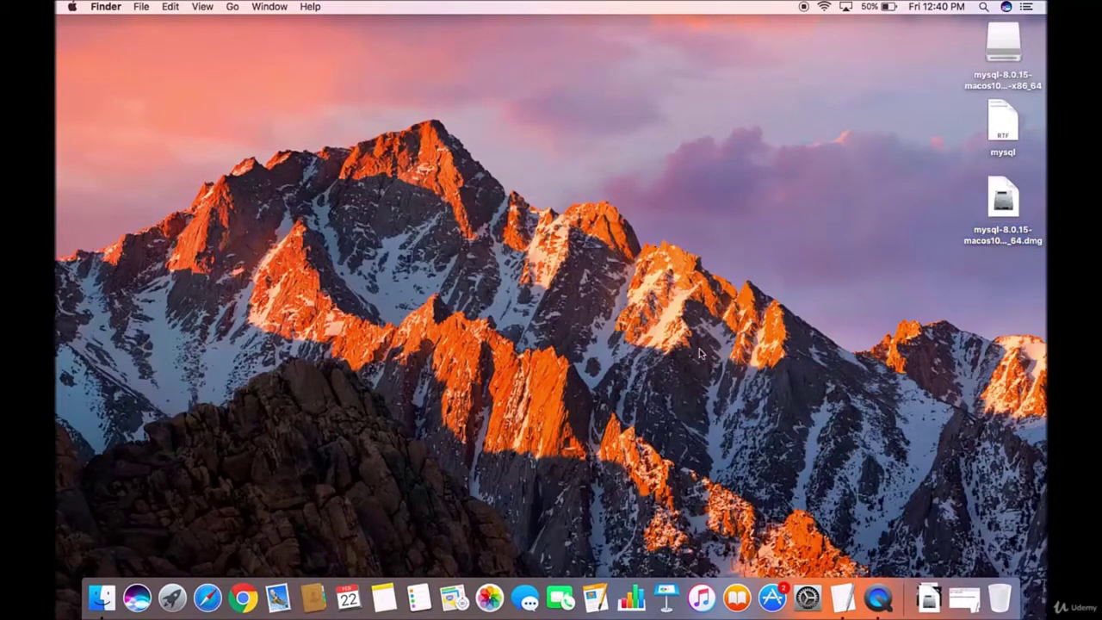
left_click(806, 596)
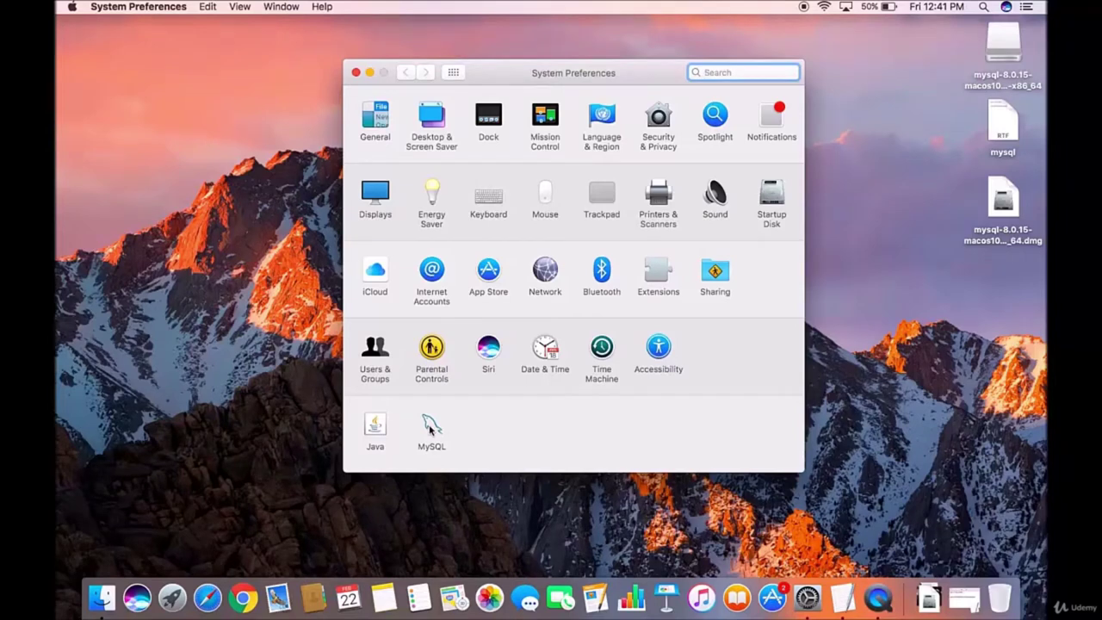
left_click(430, 428)
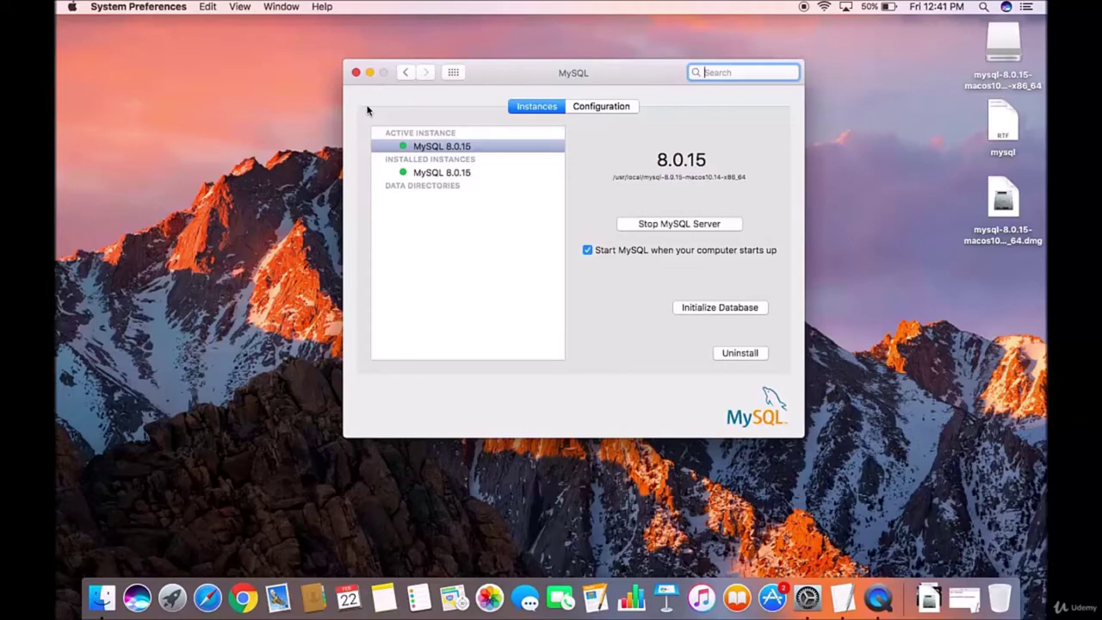
left_click(356, 73)
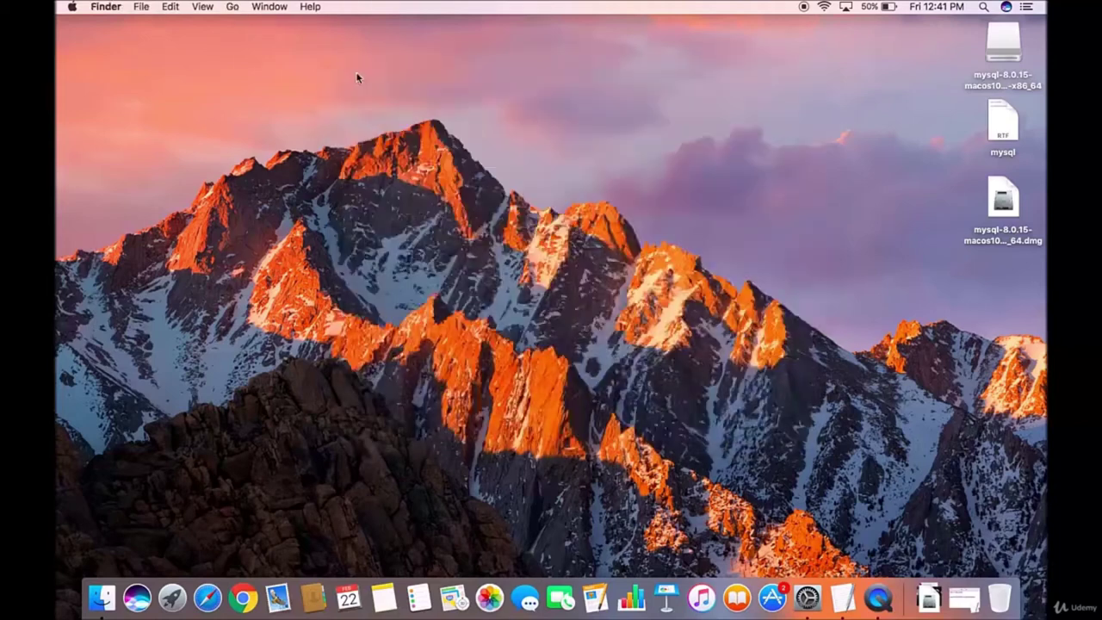
Open the mysql notes file with the .bash_profile and PATH commands, then minimize it.
double_click(1001, 130)
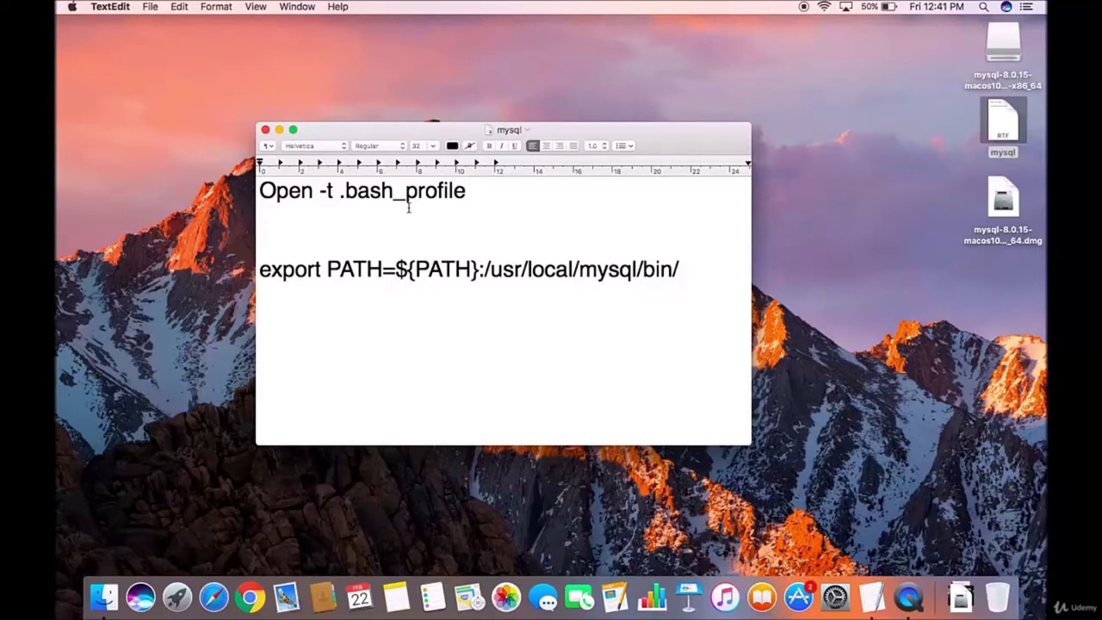
left_click(279, 129)
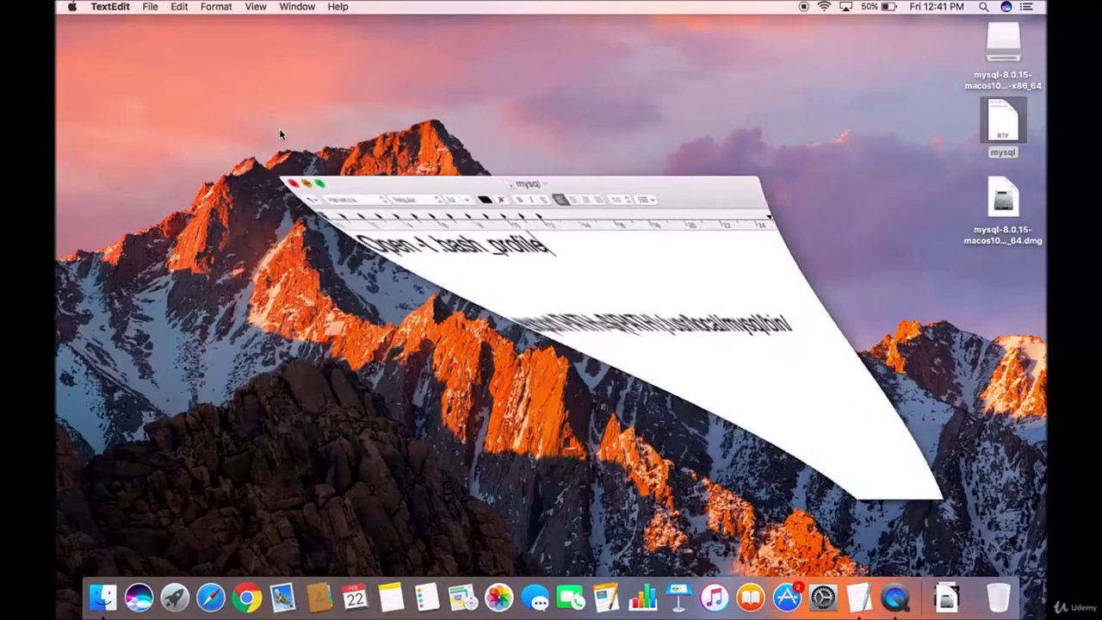
key("F4")
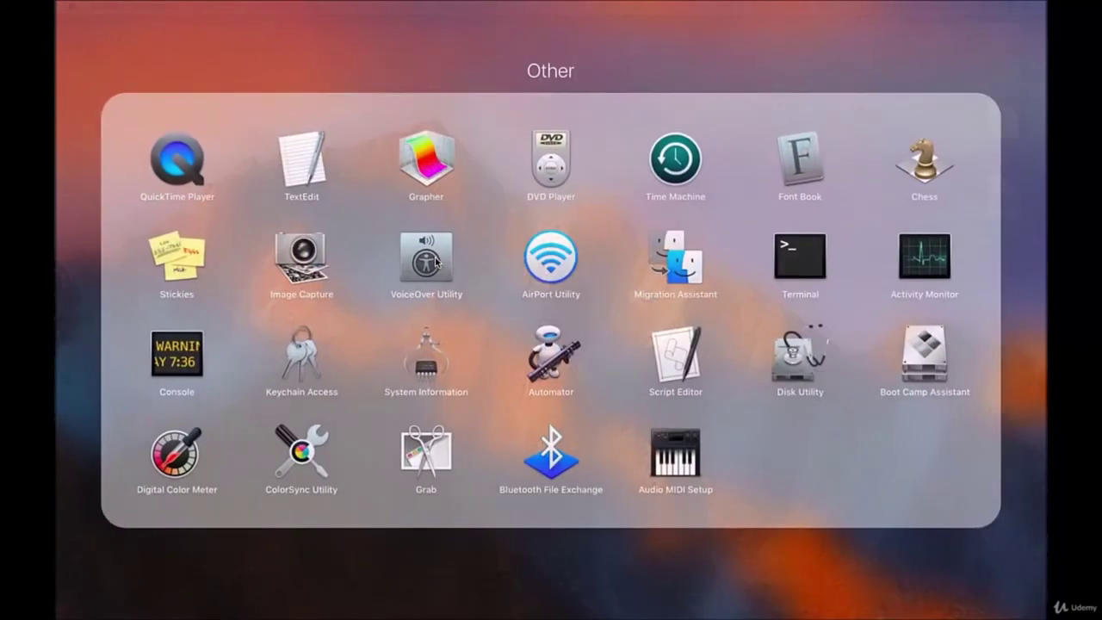
Launch Terminal, move its window higher, and run pwd.
left_click(797, 268)
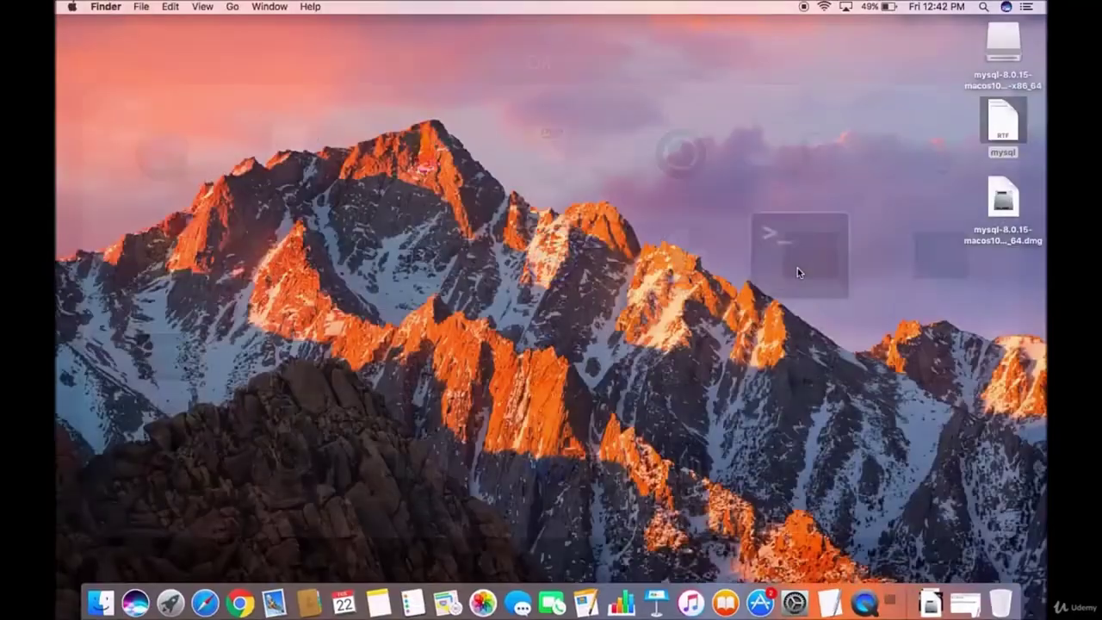
left_click_drag(582, 313, 576, 135)
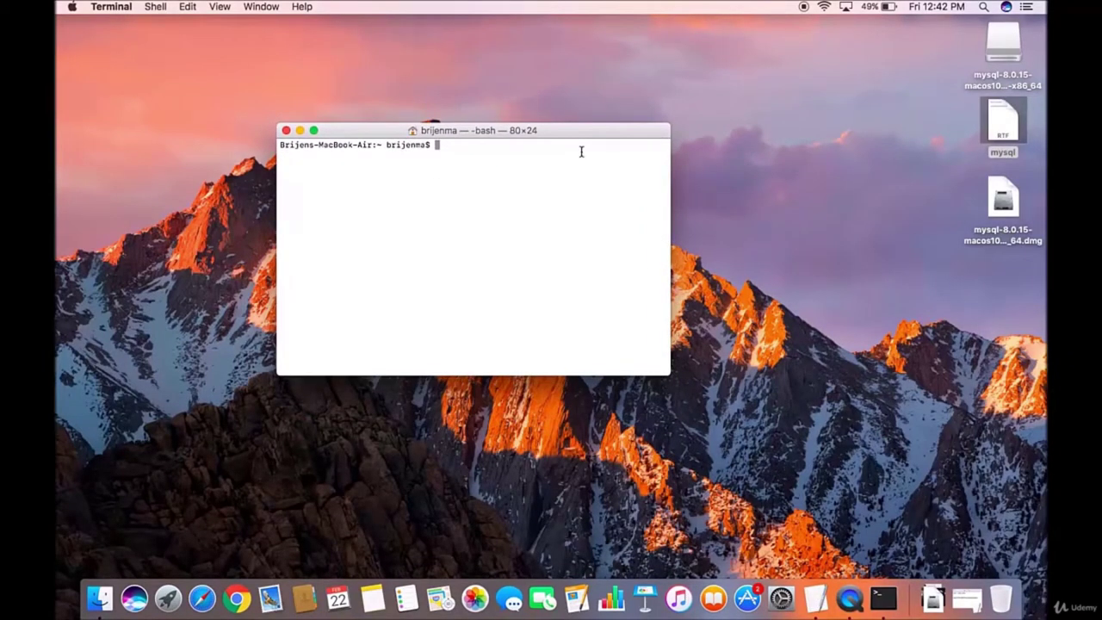
type("p")
type("wd")
key("Return")
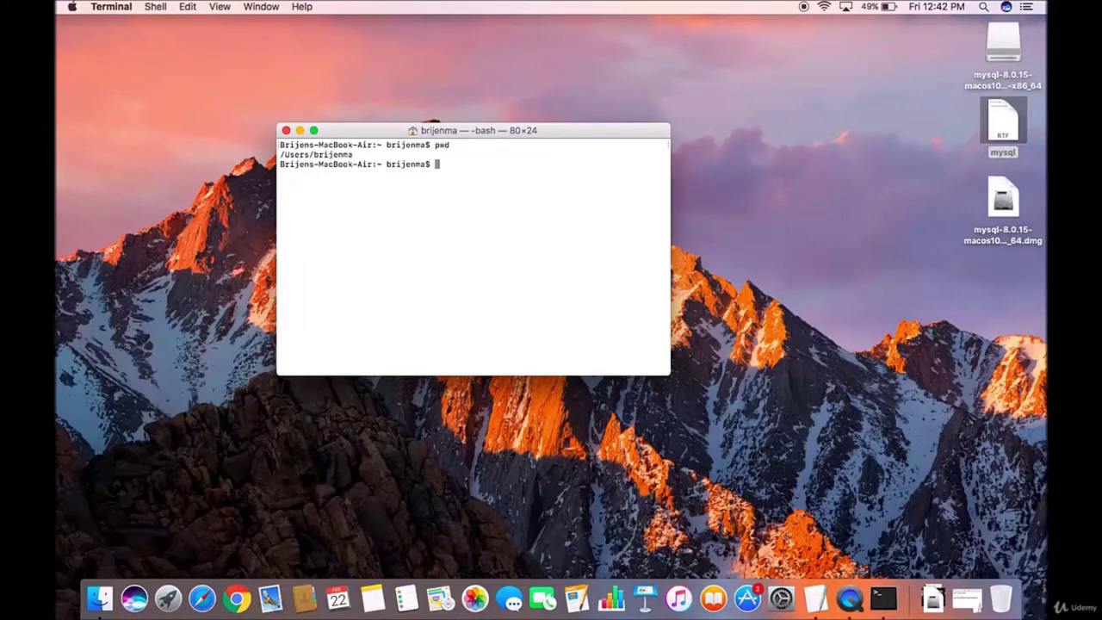
Run ls -al to list the home folder including hidden files, then erase a partial touch .bash_profile command.
type("ls -al")
key("Return")
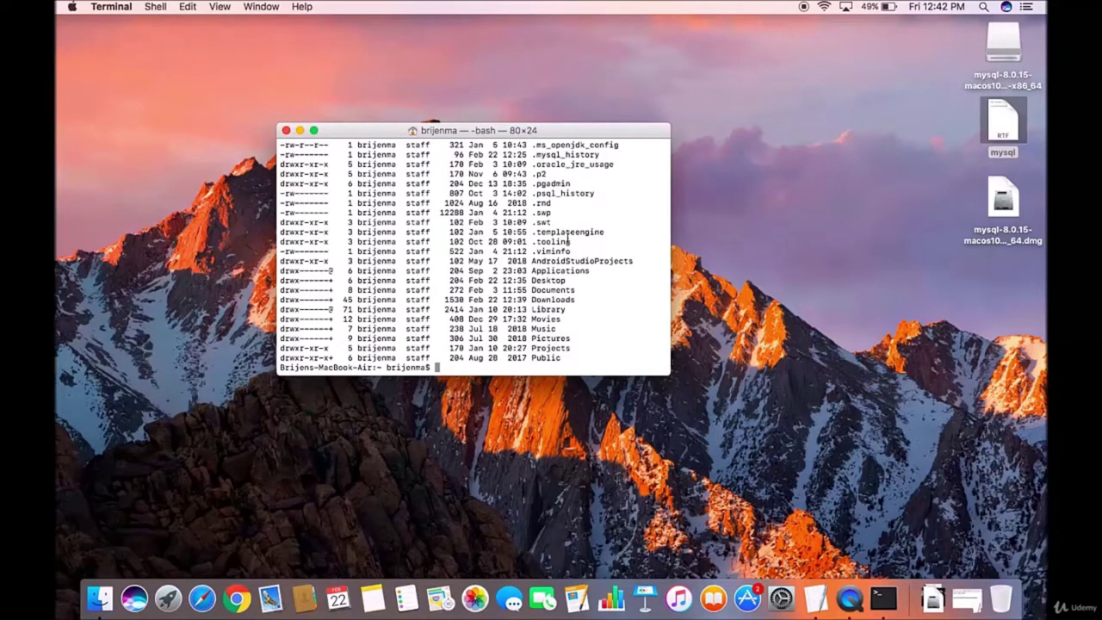
scroll(567, 241, "up", 6)
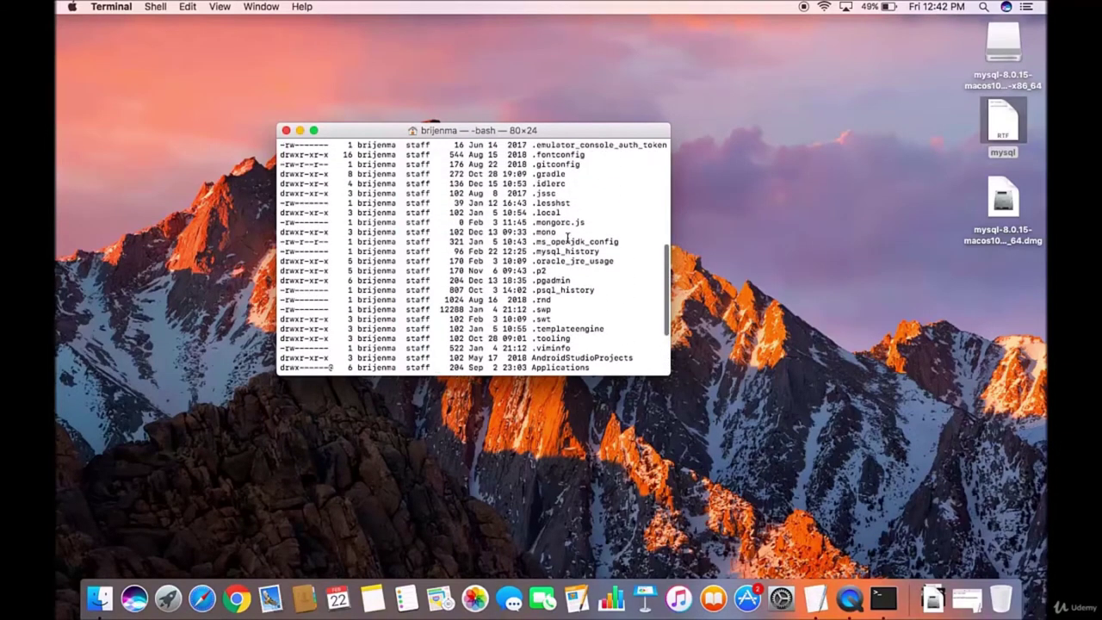
scroll(568, 239, "up", 2)
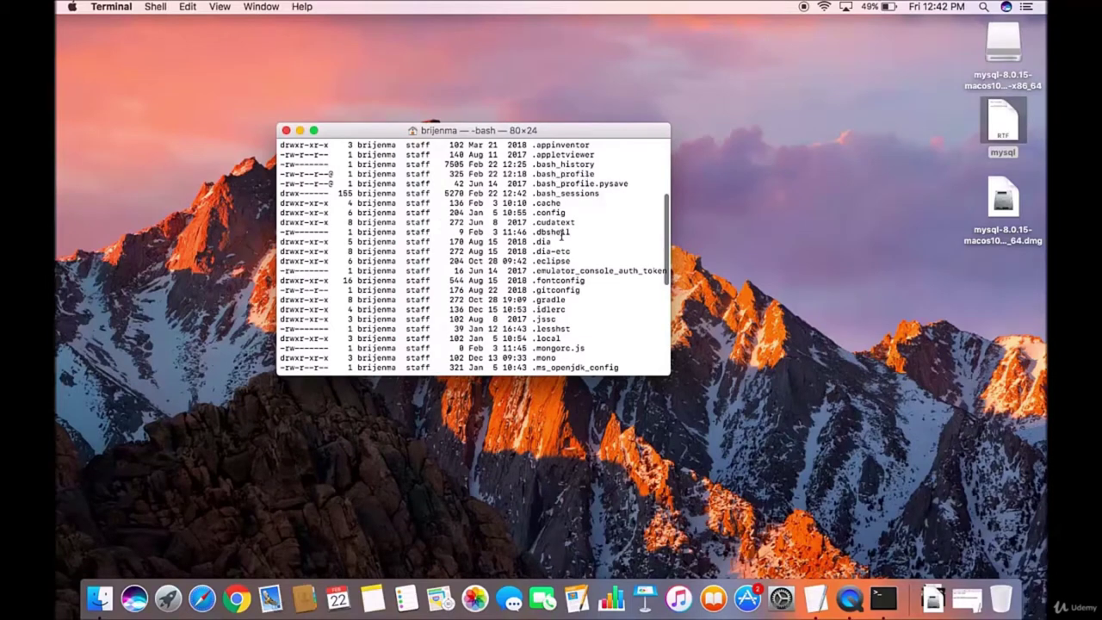
scroll(564, 234, "down", 5)
scroll(561, 233, "down", 6)
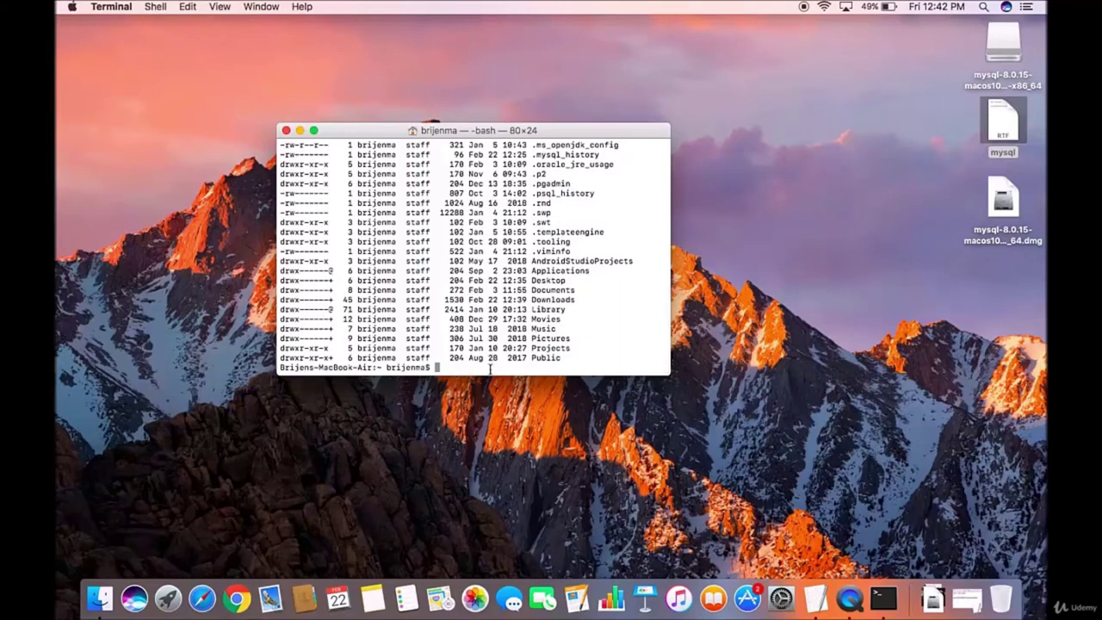
type("touch ")
type(".bash")
type("_pro")
type("file")
key("BackSpace")
key("BackSpace")
key("BackSpace")
key("BackSpace")
key("BackSpace")
key("BackSpace")
key("BackSpace")
key("BackSpace")
key("BackSpace")
key("BackSpace")
key("BackSpace")
key("BackSpace")
key("BackSpace")
key("BackSpace")
key("BackSpace")
key("BackSpace")
key("BackSpace")
key("BackSpace")
key("BackSpace")
Open .bash_profile in TextEdit by running open -t .bash_profile in Terminal.
left_click(1002, 127)
double_click(1001, 128)
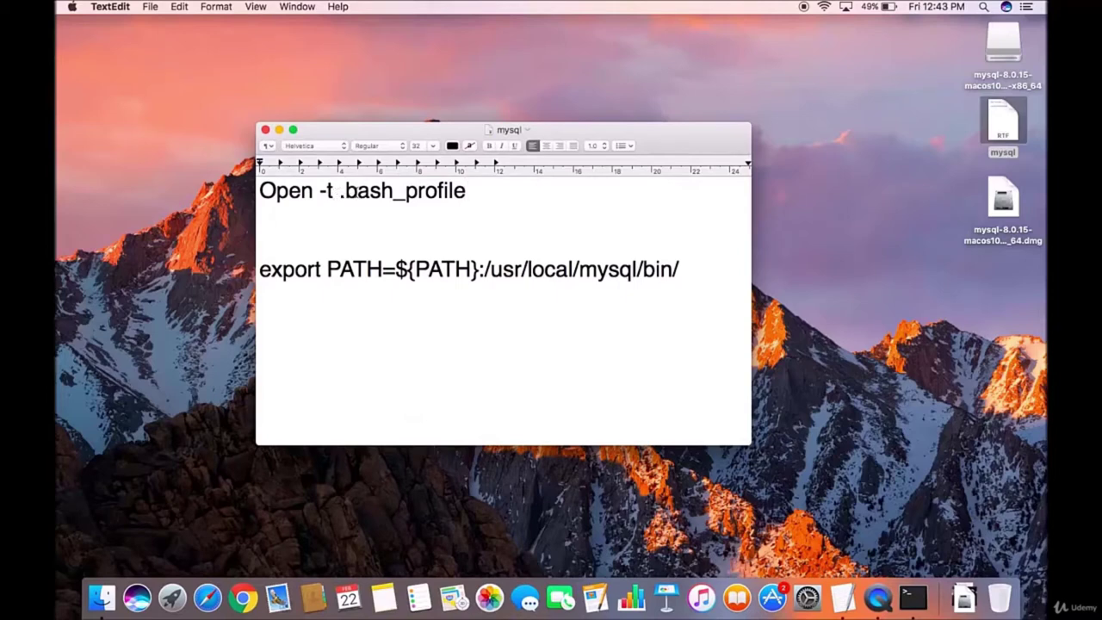
left_click(280, 130)
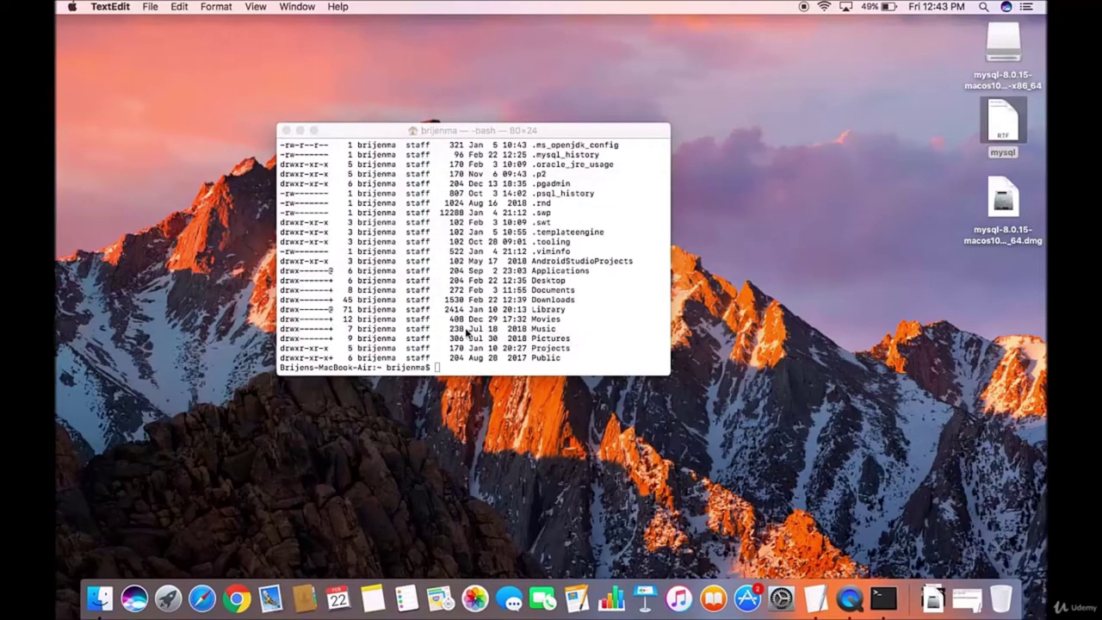
left_click(458, 368)
type("open -")
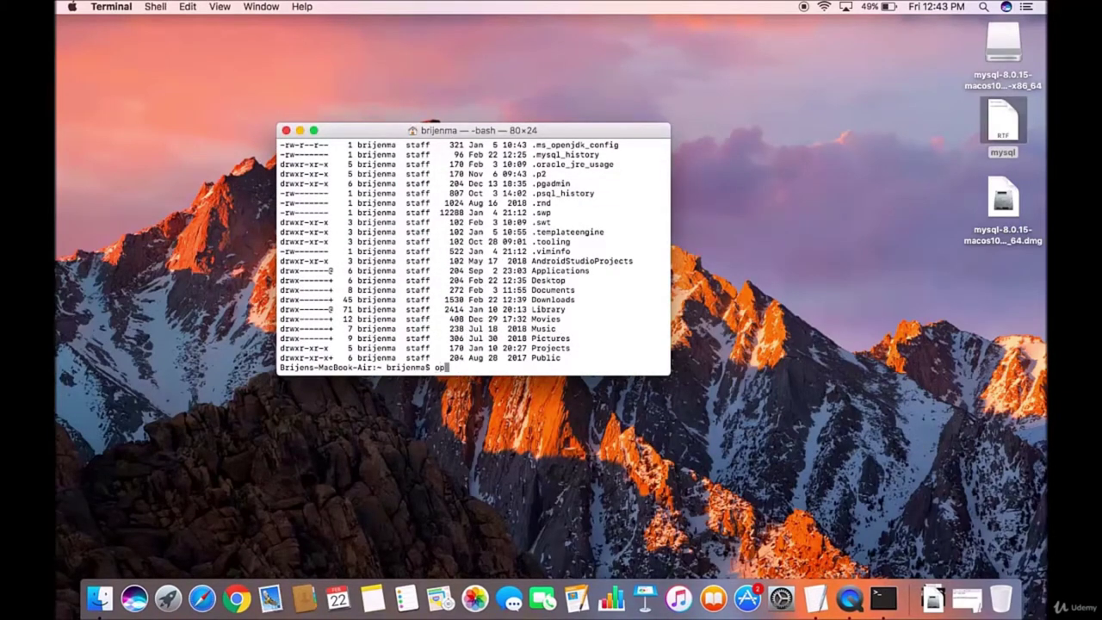
type("t .bash_profile")
key("Return")
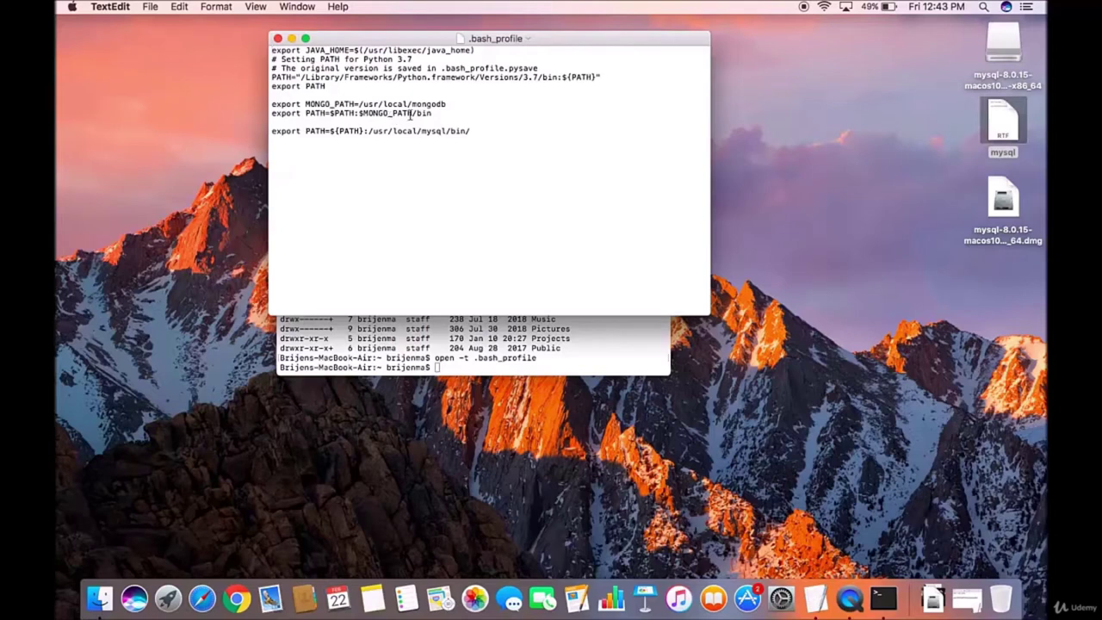
Replace .bash_profile's export line with export PATH=${PATH}:/usr/local/mysql/bin/ from the notes and save.
double_click(998, 128)
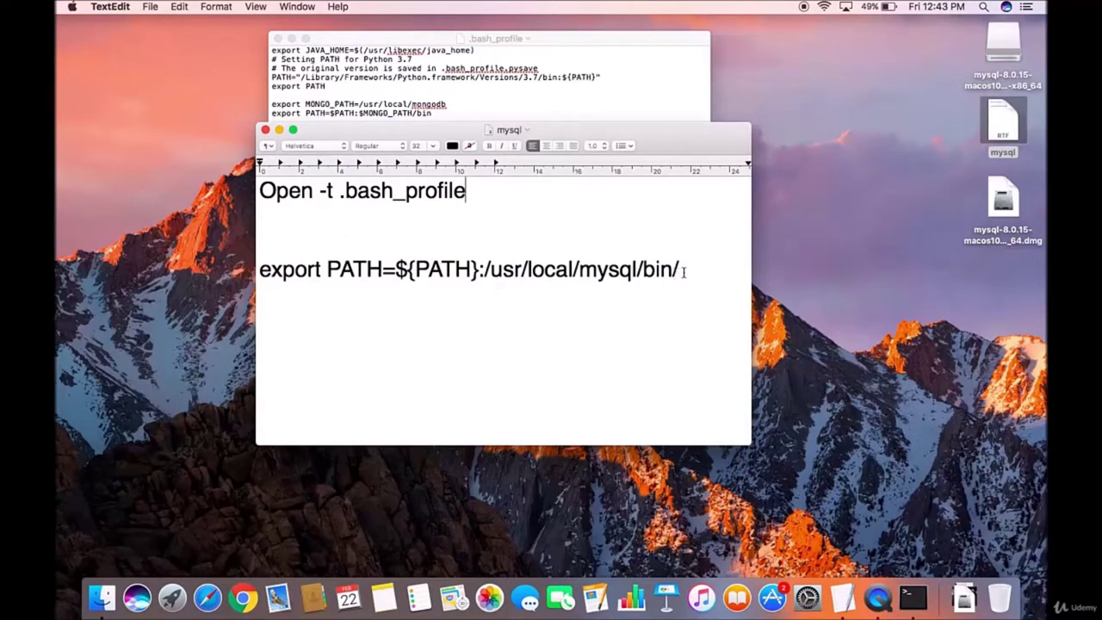
left_click_drag(680, 270, 422, 271)
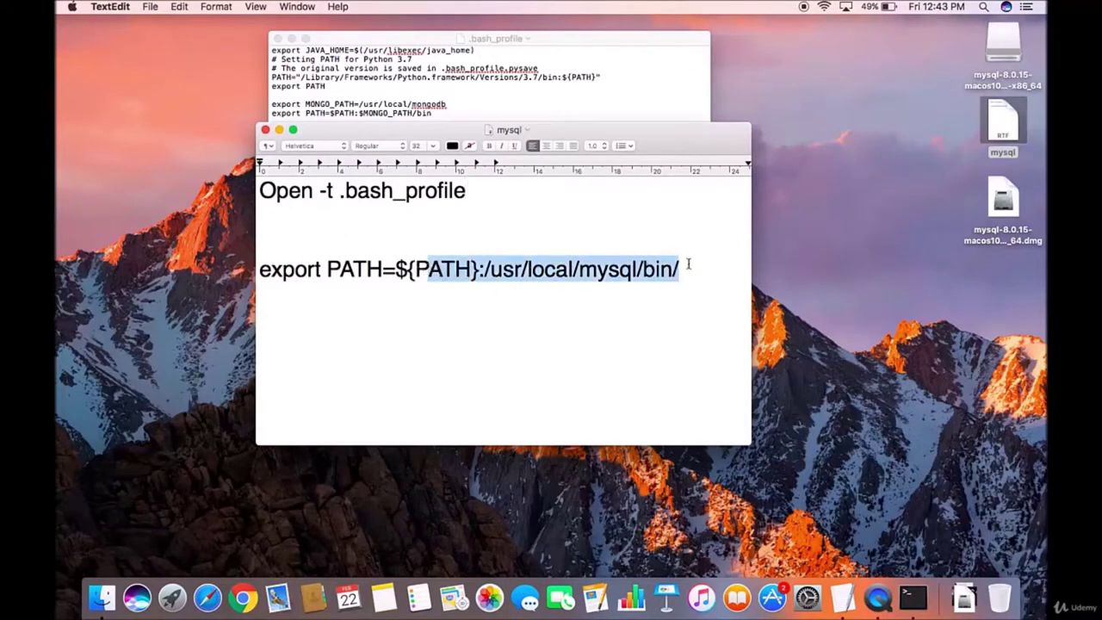
left_click_drag(687, 267, 281, 258)
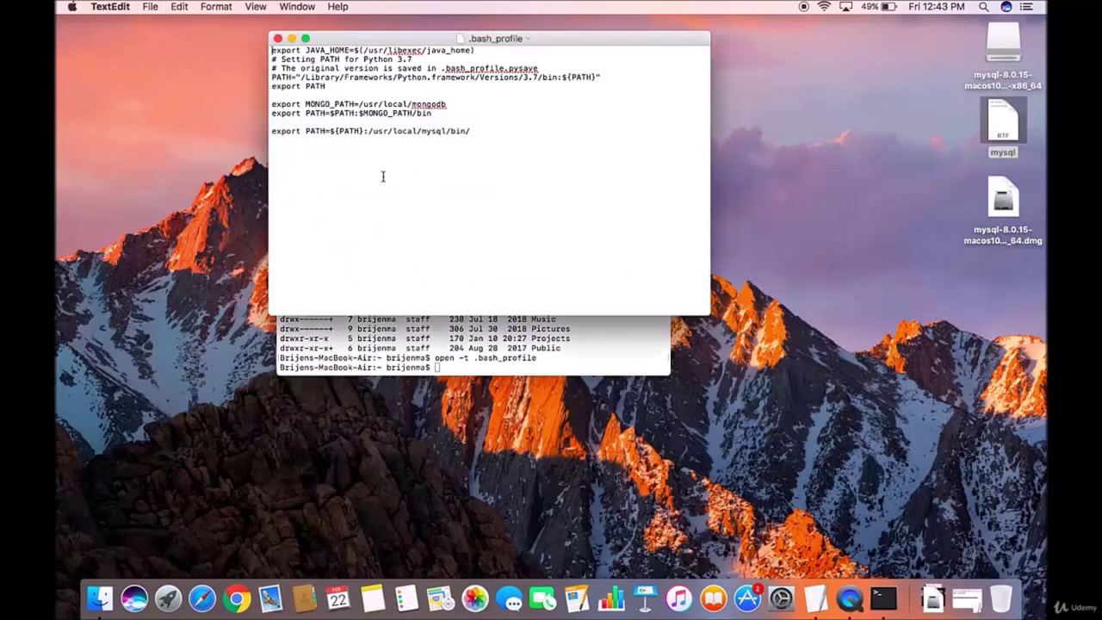
left_click(384, 177)
left_click(472, 129)
left_click_drag(472, 129, 272, 131)
key("super+c")
key("BackSpace")
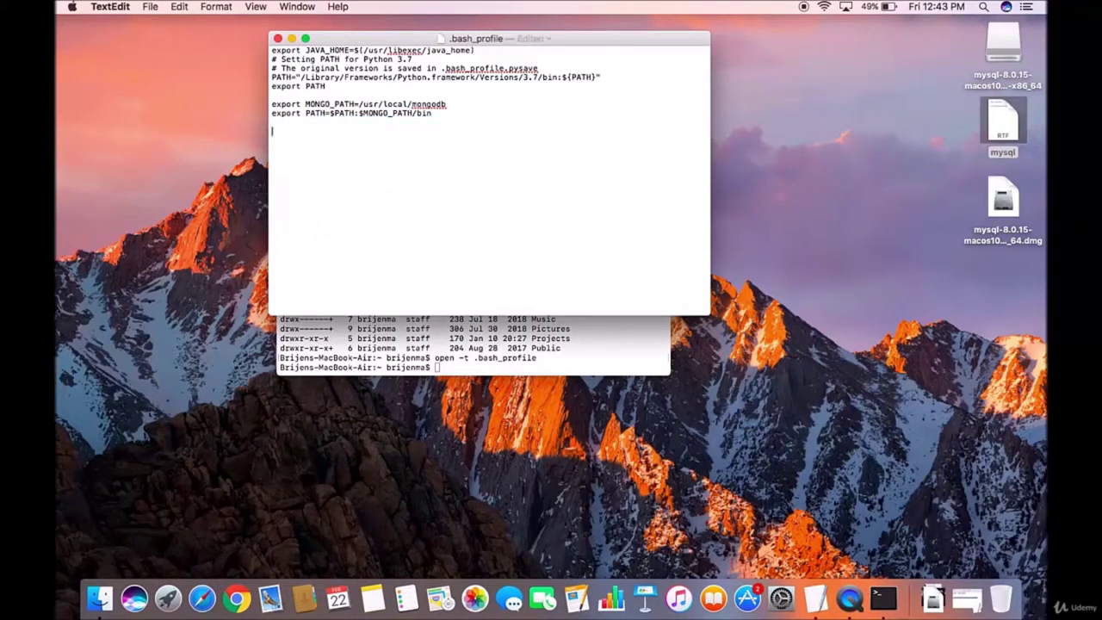
key("super+v")
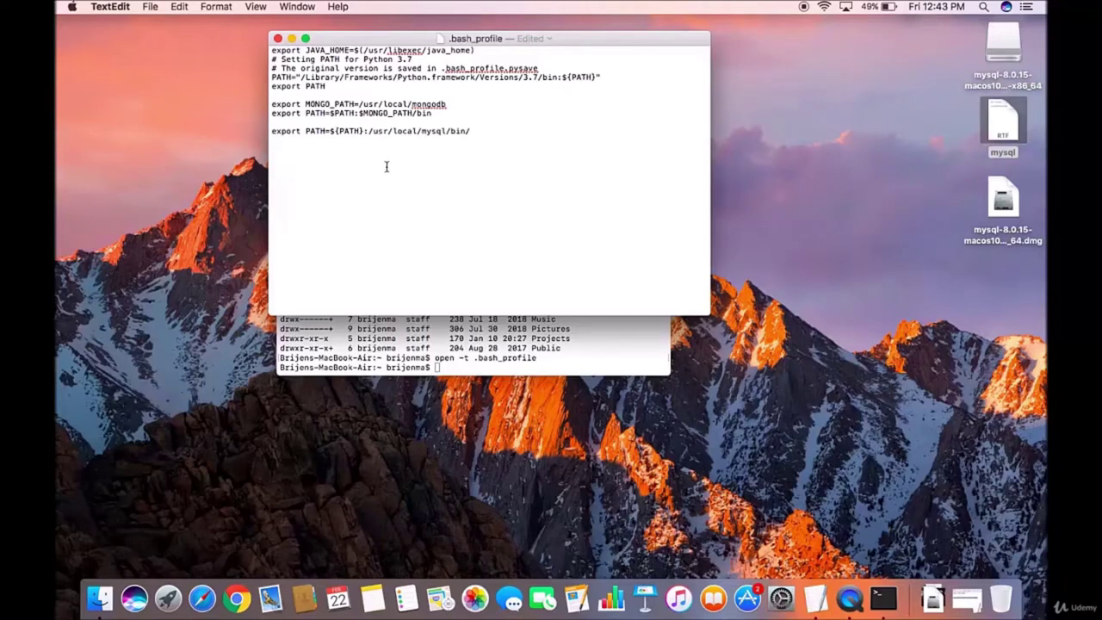
key("super+s")
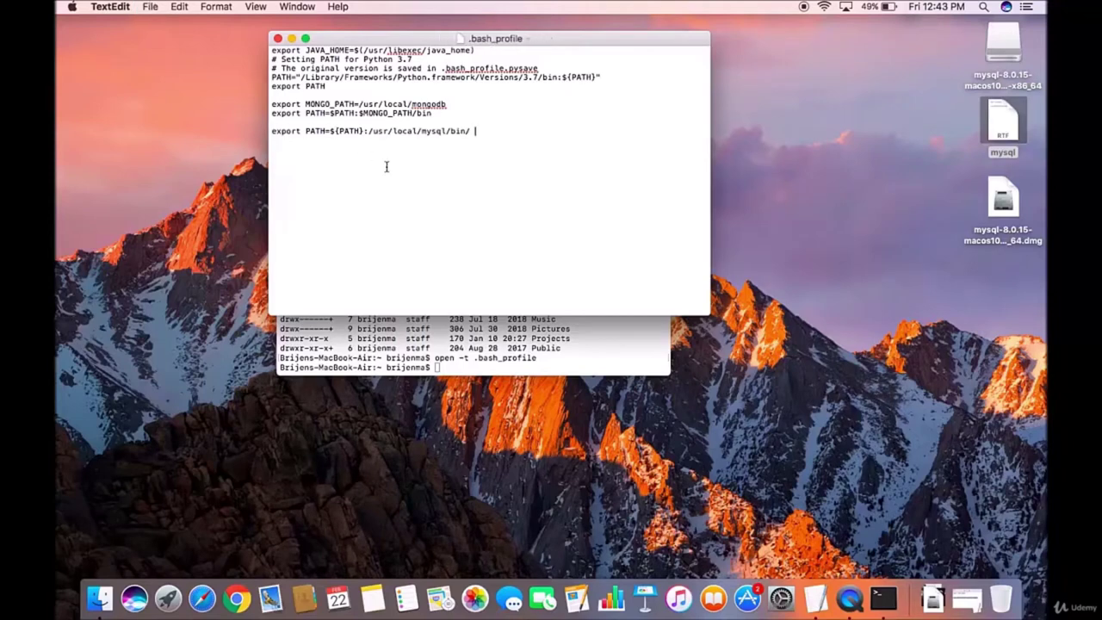
Close the .bash_profile document and quit Terminal.
left_click(277, 38)
left_click(466, 345)
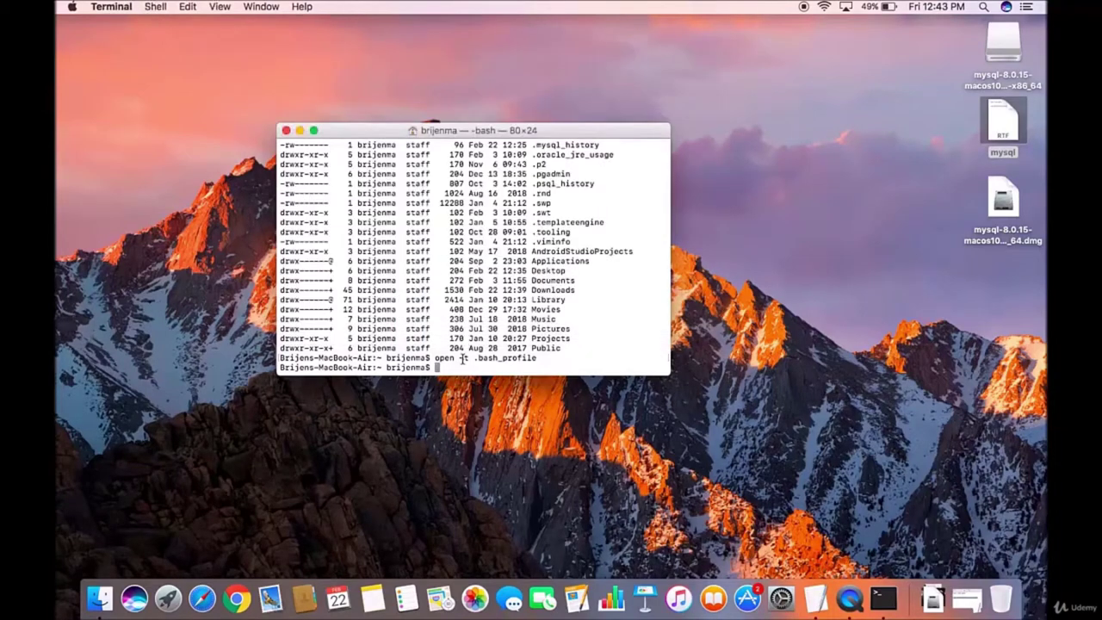
left_click(285, 130)
key("super+q")
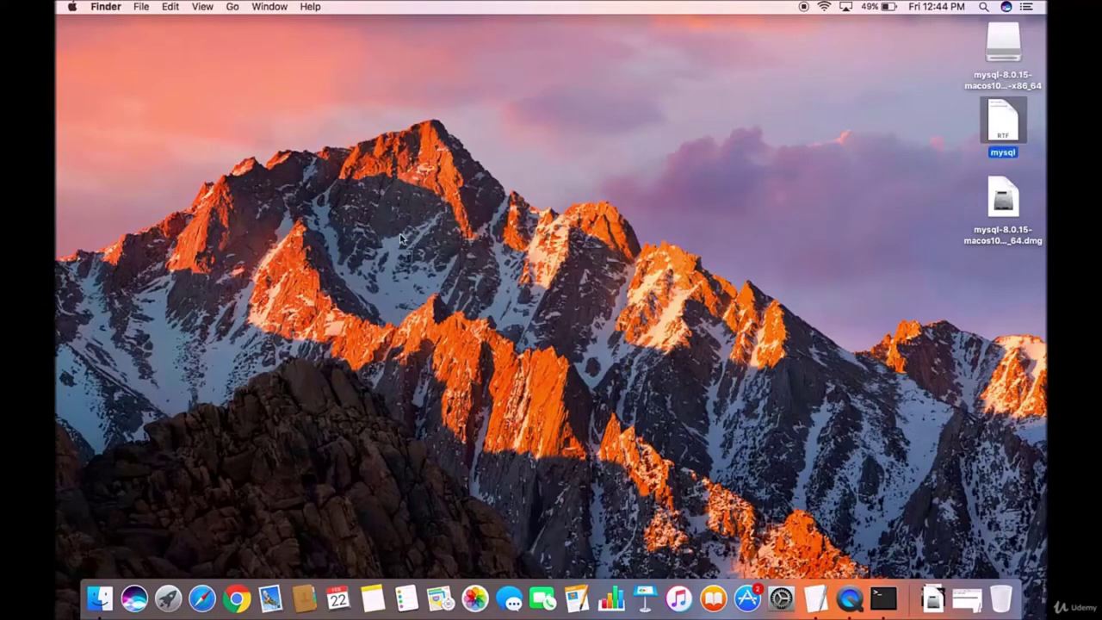
Relaunch Terminal and run mysql -u root -p to log in as root.
left_click(881, 598)
key("super+q")
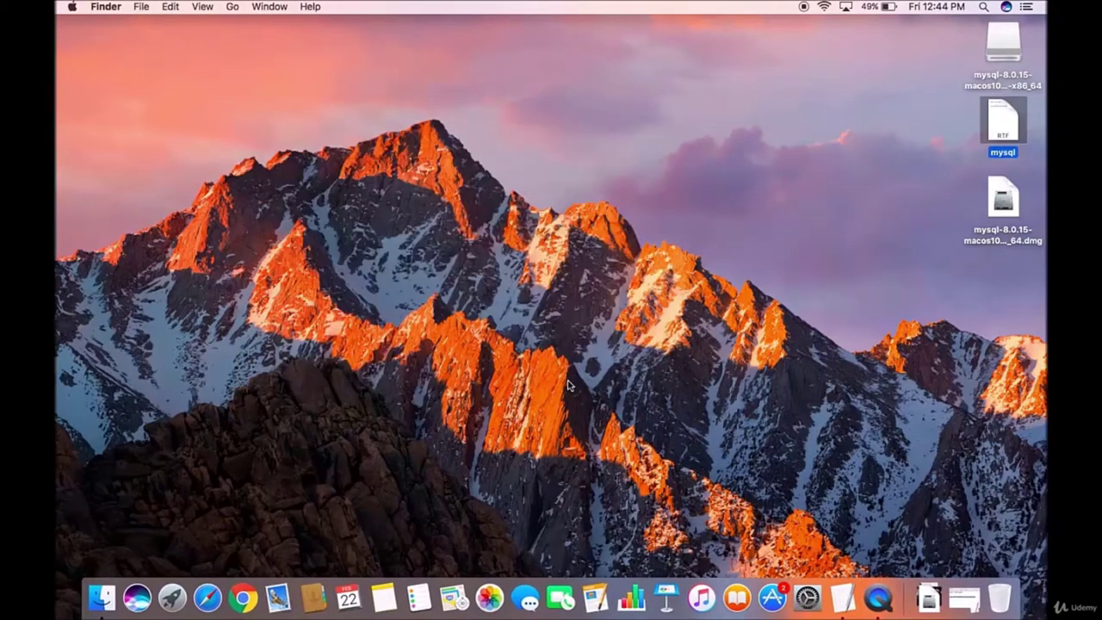
key("F4")
left_click(805, 269)
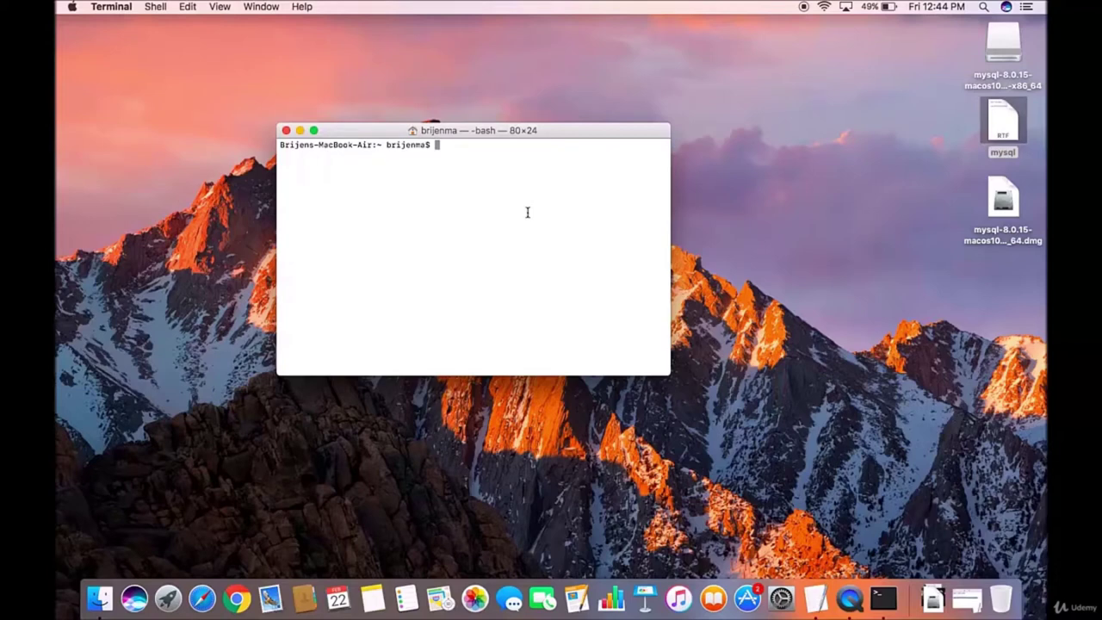
type("mysql -u root -p")
key("Return")
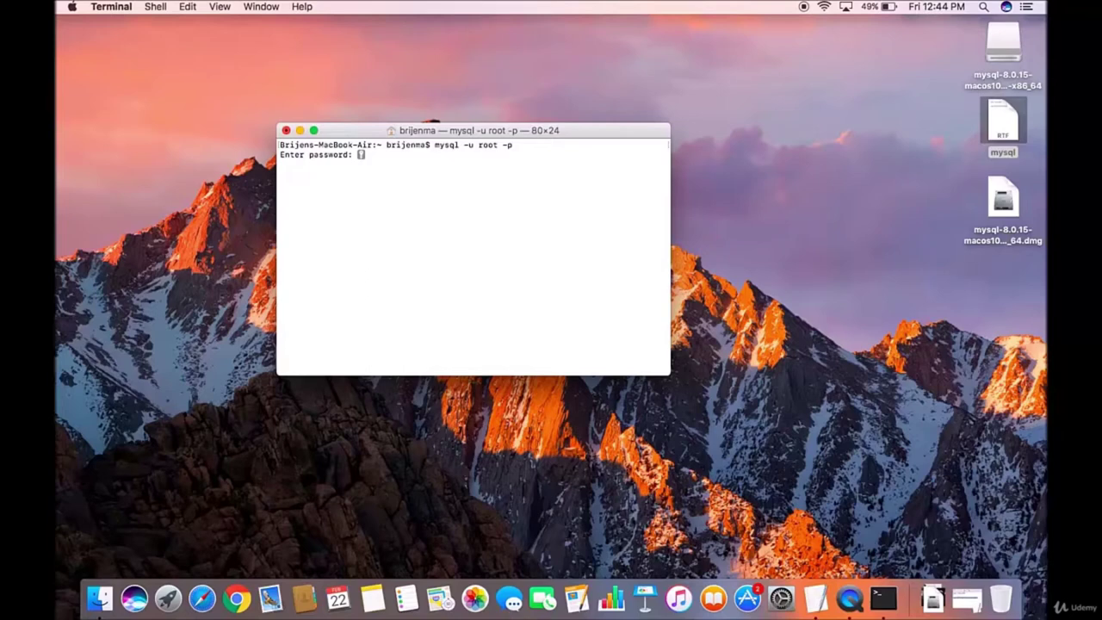
Enter the root password and run show databases; to list the four databases.
key("Return")
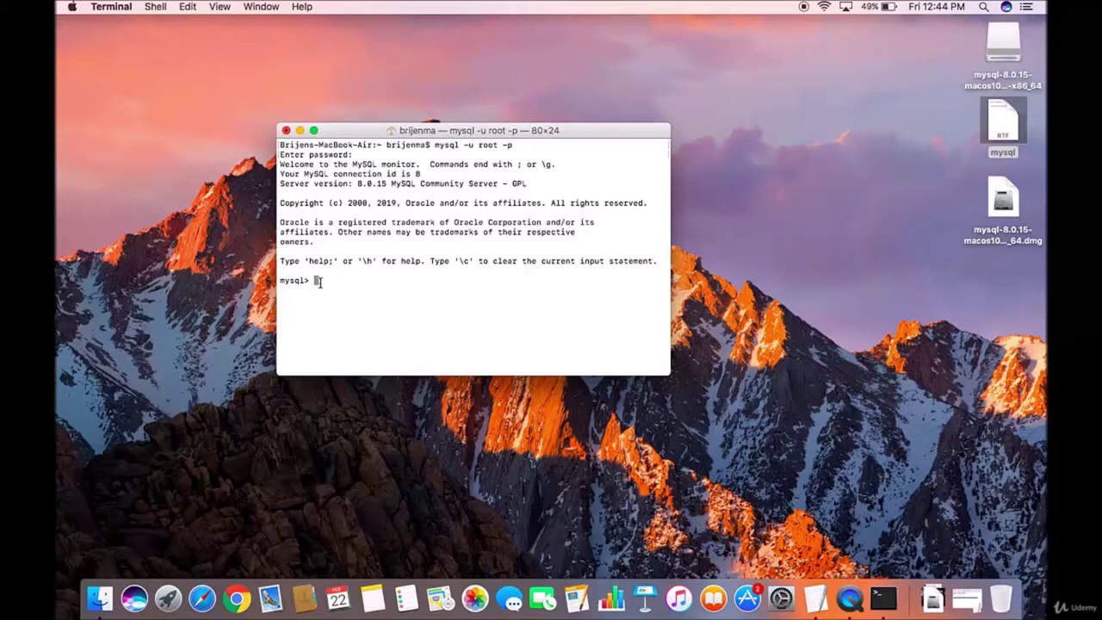
type("show databases;")
key("Return")
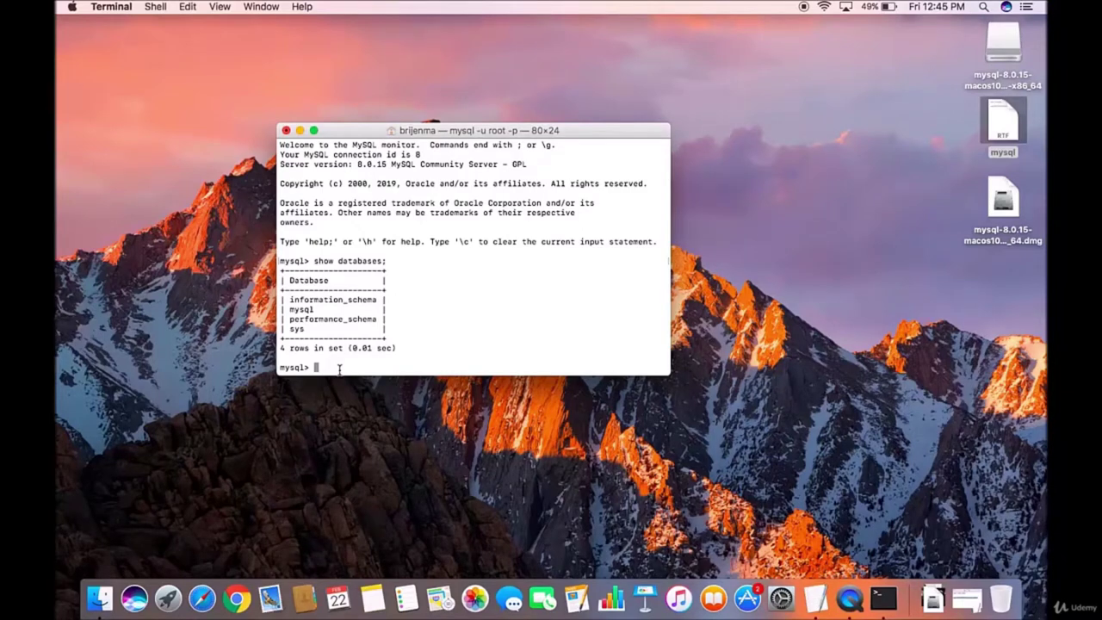
Switch to the mysql database with use mysql; and list its 33 tables.
type("use mysql;")
key("Return")
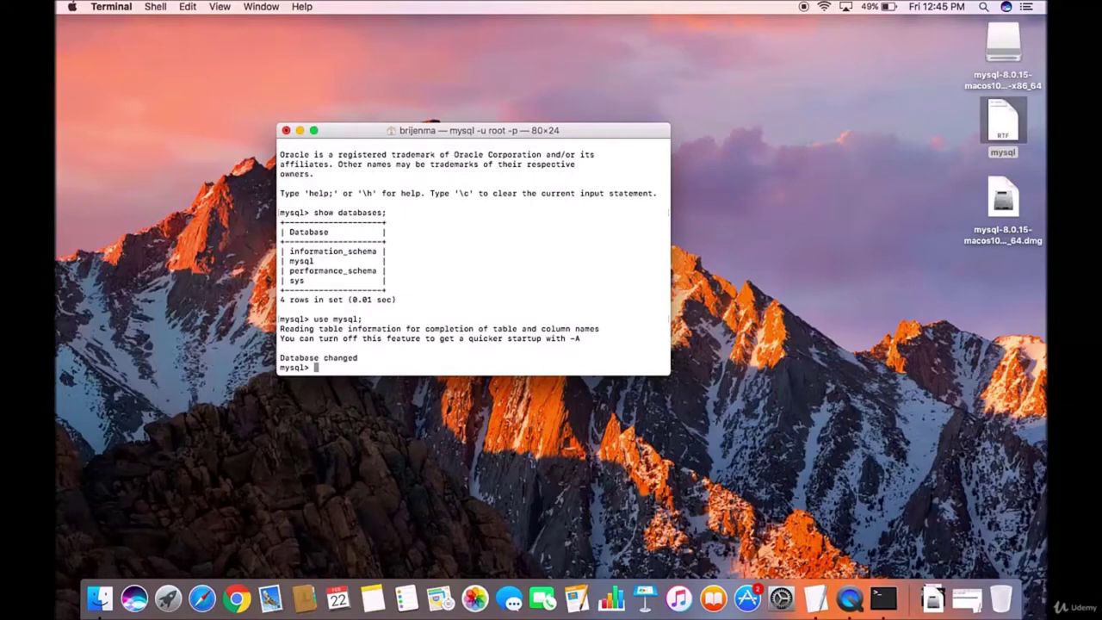
type("show tables;")
key("Return")
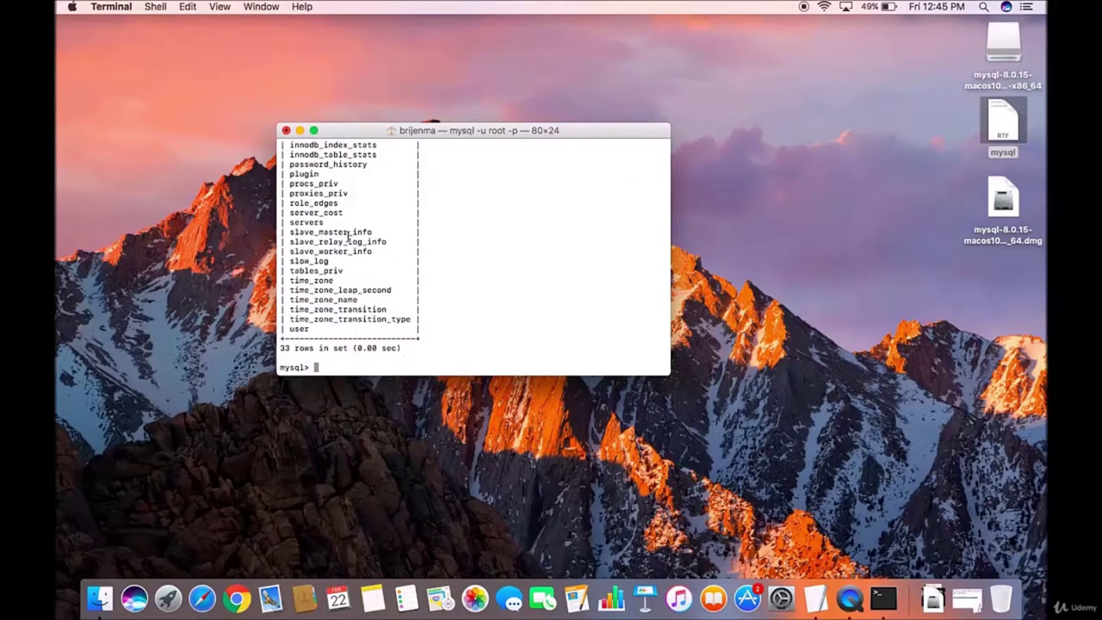
scroll(347, 237, "up", 5)
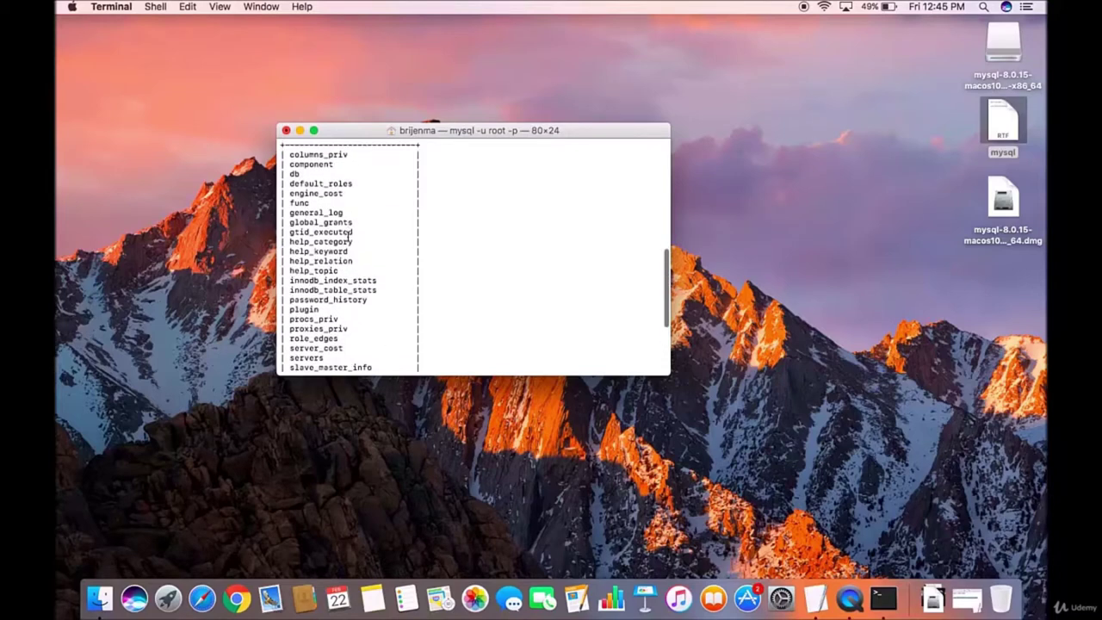
scroll(347, 237, "down", 5)
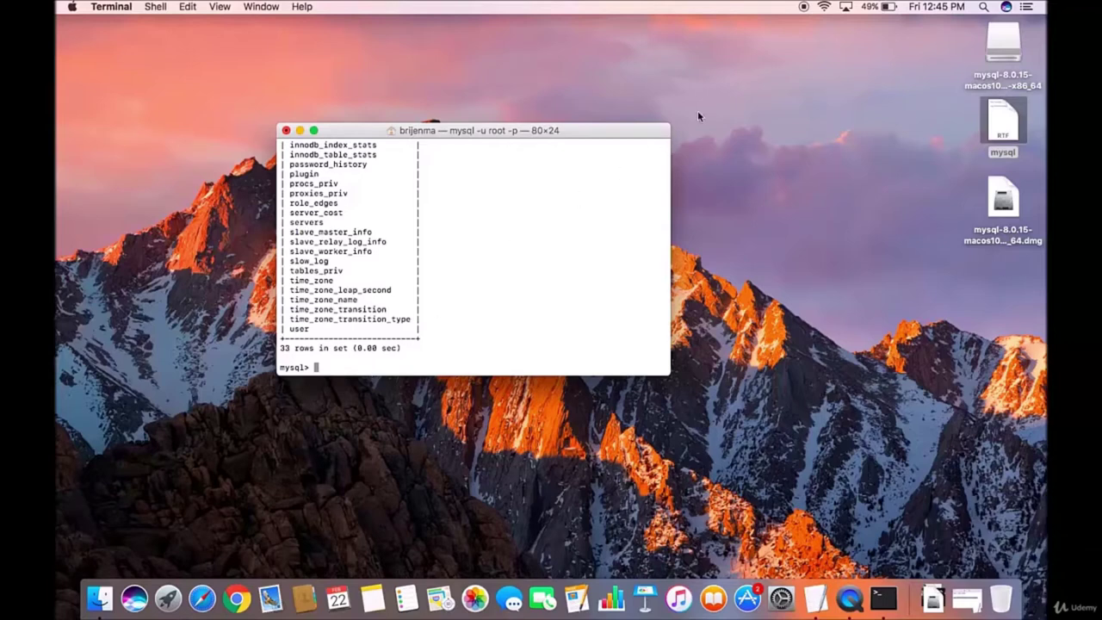
scroll(347, 237, "up", 3)
scroll(347, 237, "down", 3)
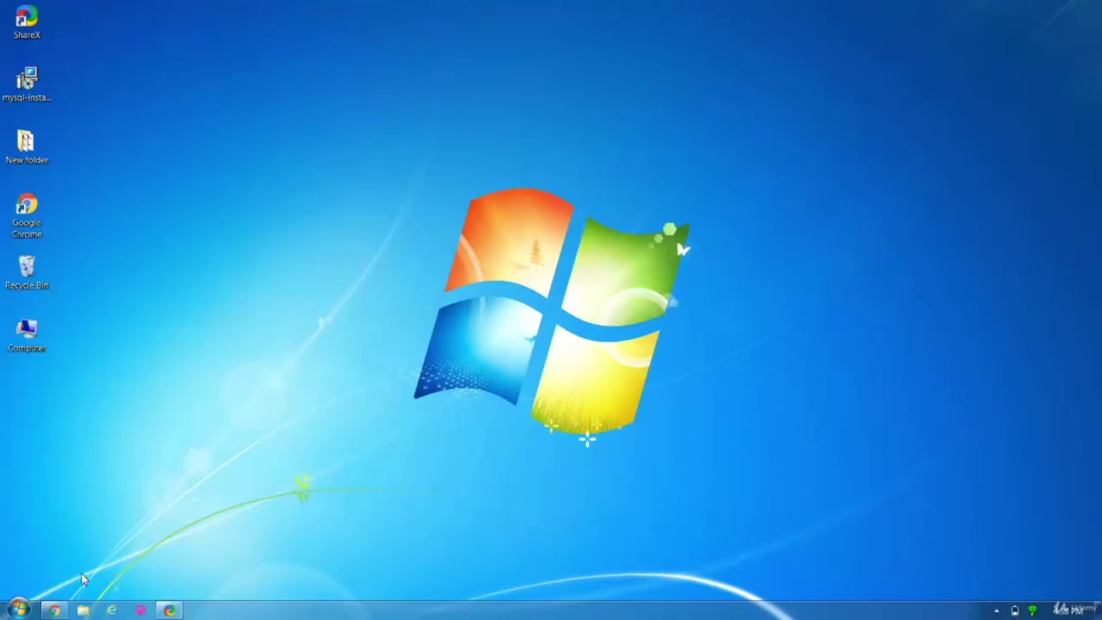
Go from the MySQL search result to the site's Community (GPL) Downloads page.
left_click(53, 609)
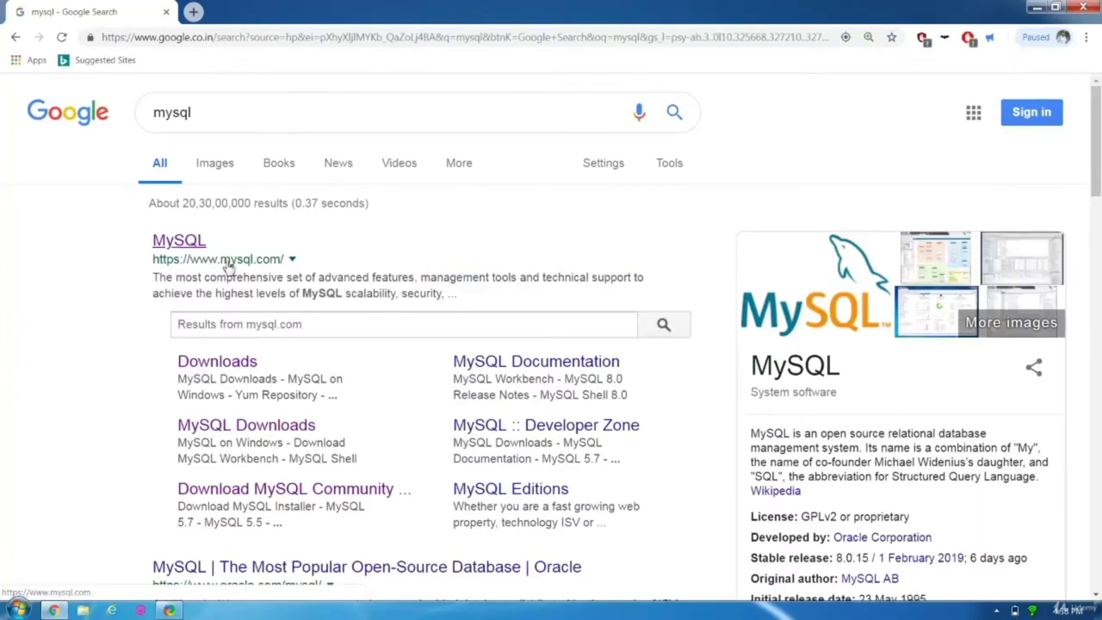
left_click(255, 260)
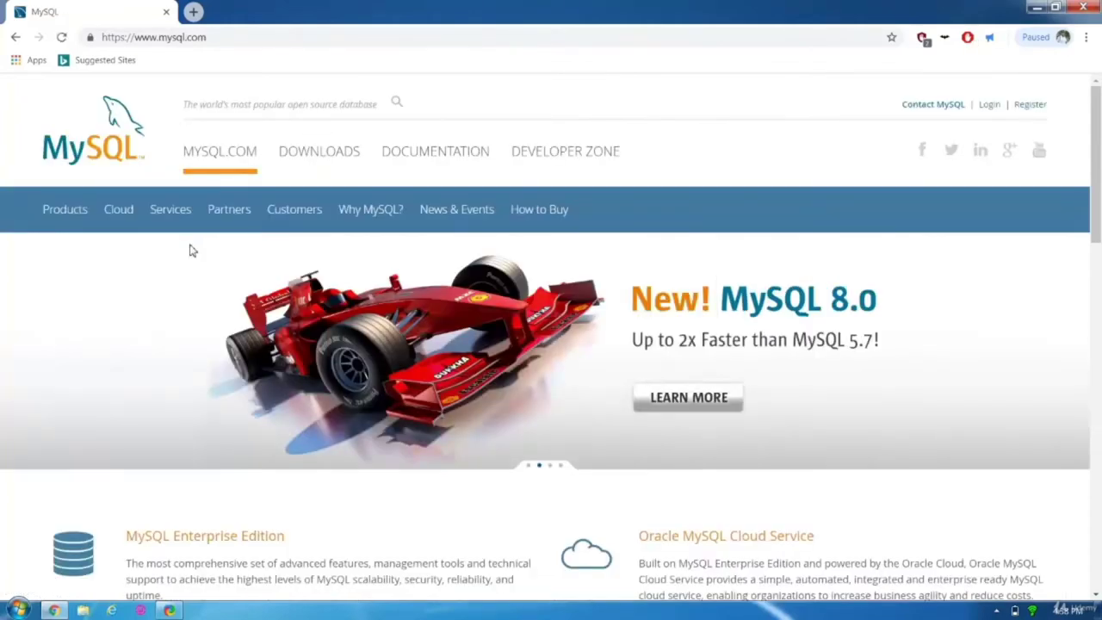
left_click(324, 163)
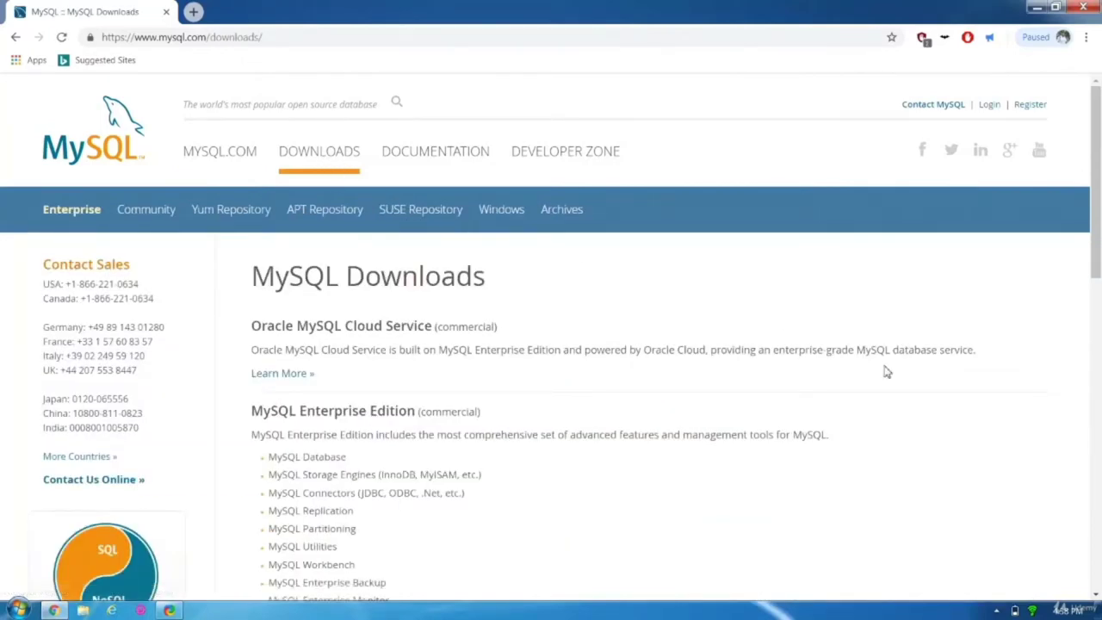
left_click(1096, 595)
left_click_drag(1096, 596, 1096, 596)
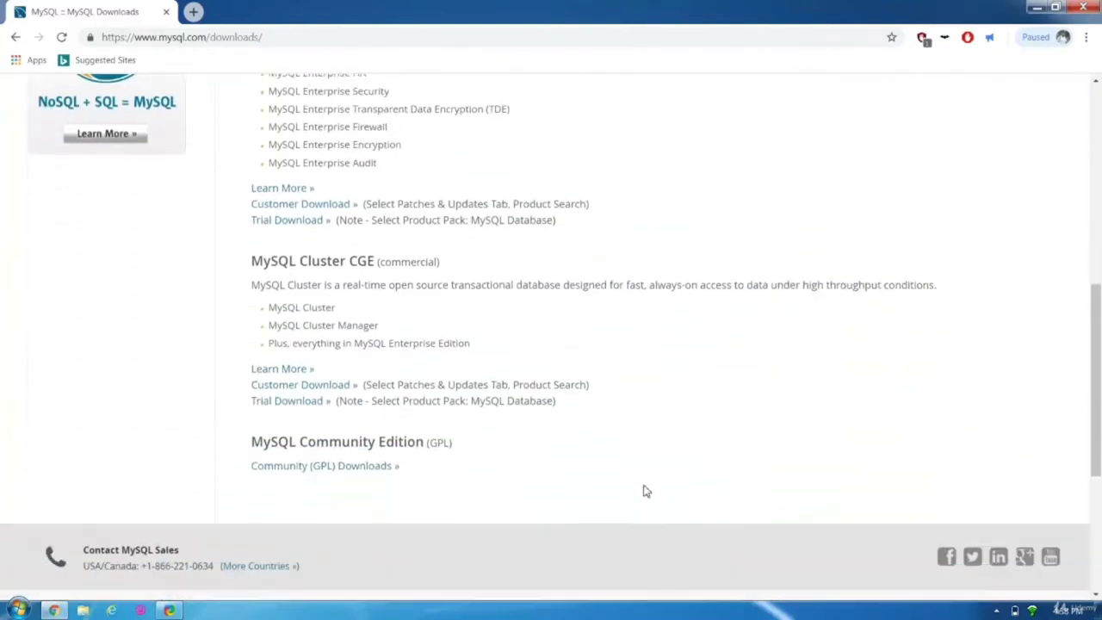
left_click(364, 467)
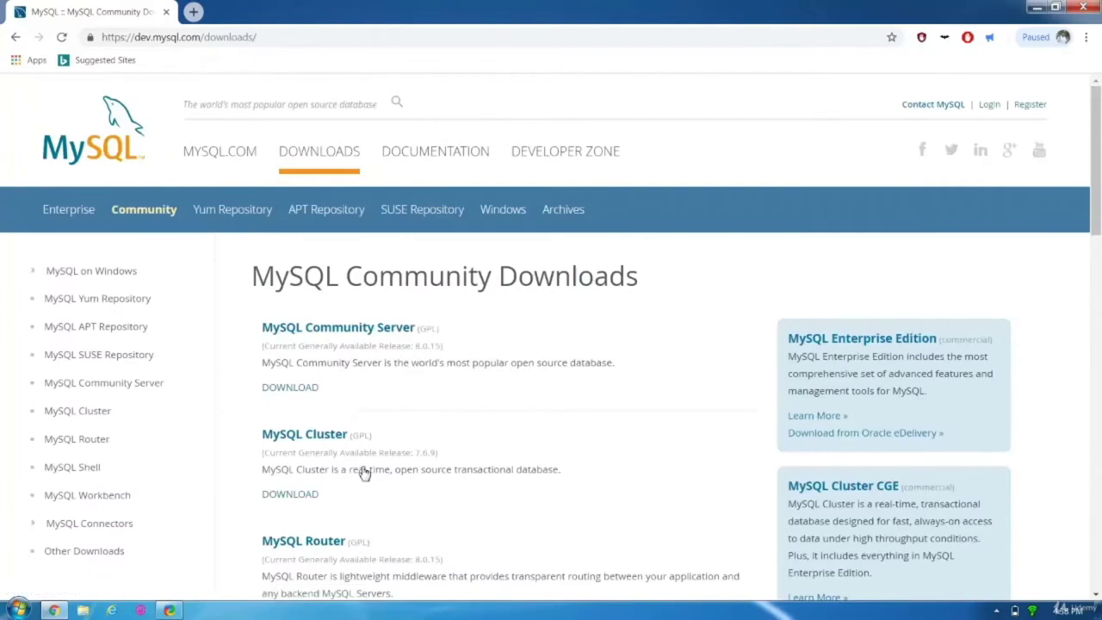
Open the MySQL Community Server download page and scroll down to the GA Releases.
left_click(368, 331)
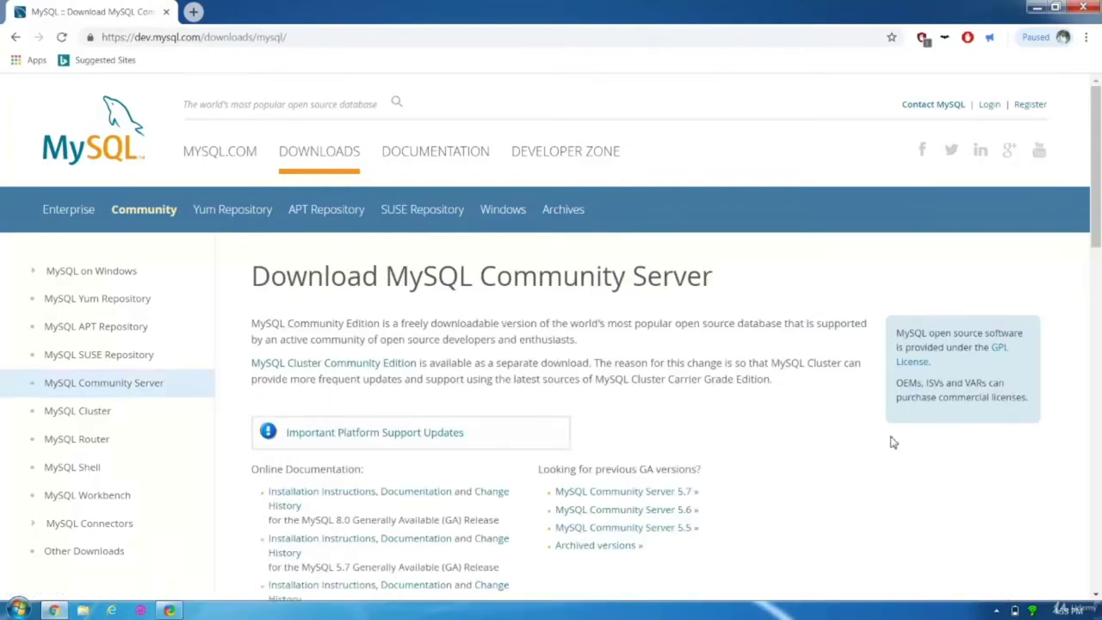
scroll(1097, 594, "down", 5)
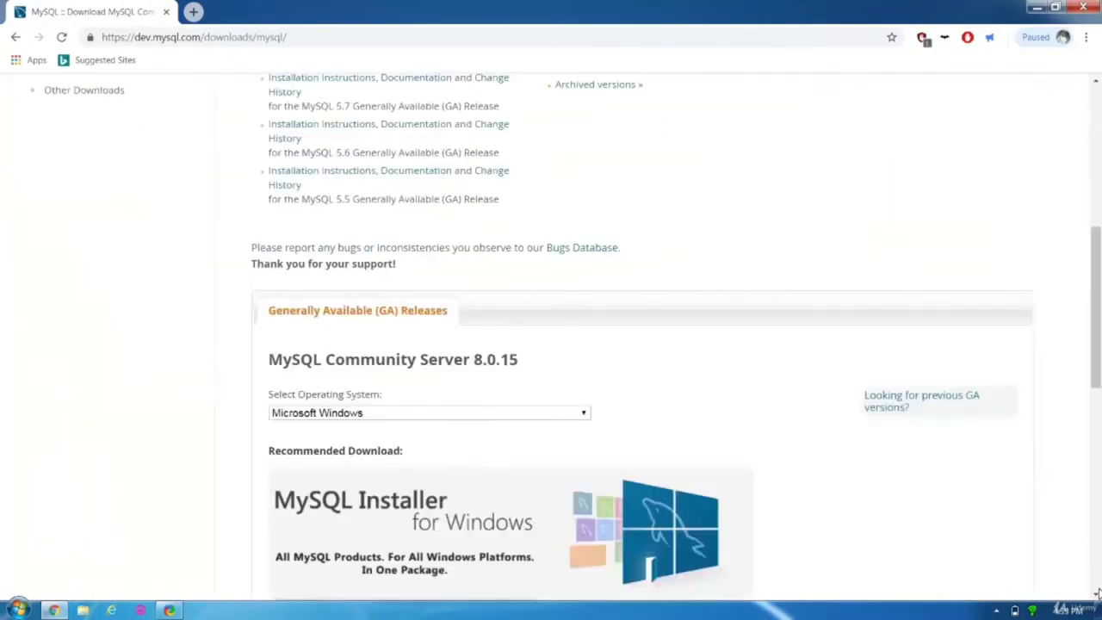
scroll(1096, 593, "down", 5)
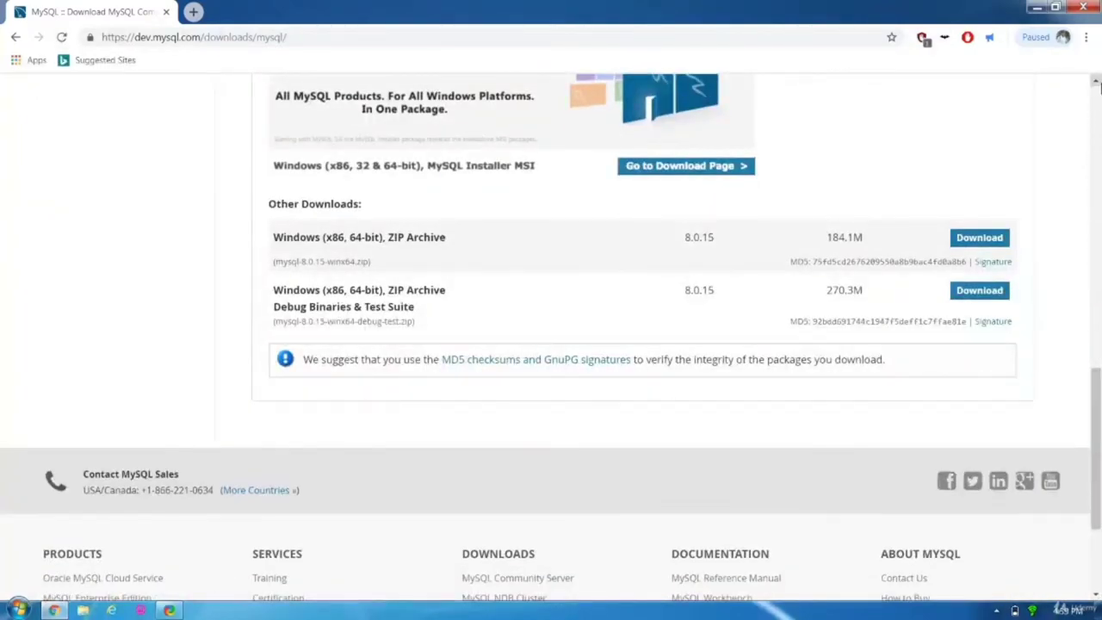
left_click(1096, 82)
left_click_drag(1097, 81, 1096, 83)
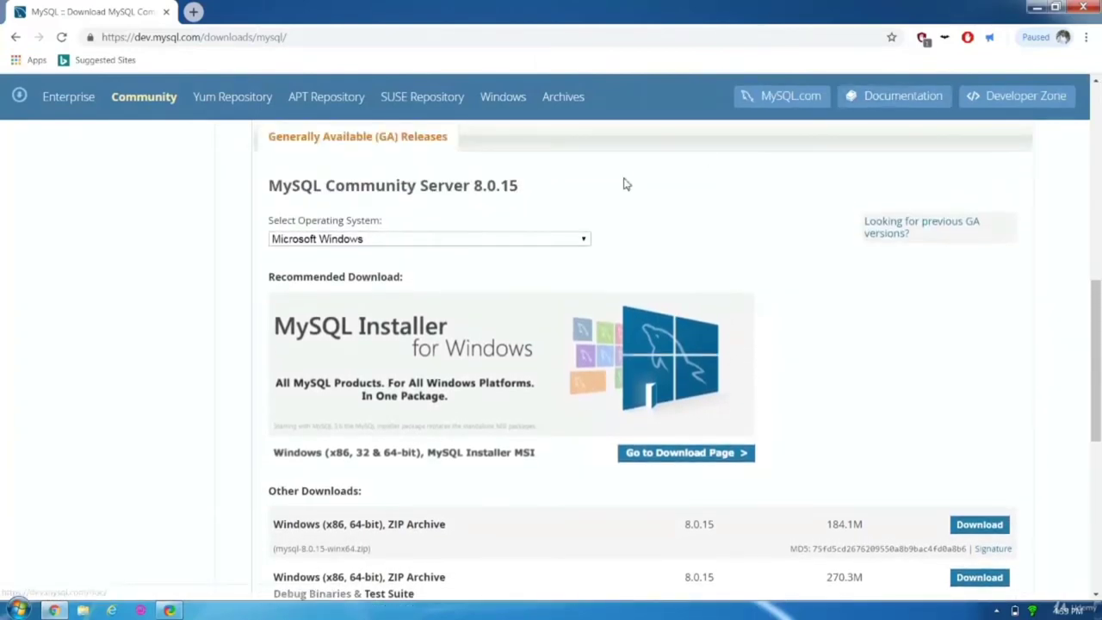
Keep Microsoft Windows as the operating system and go to the MySQL Installer download page.
left_click(578, 241)
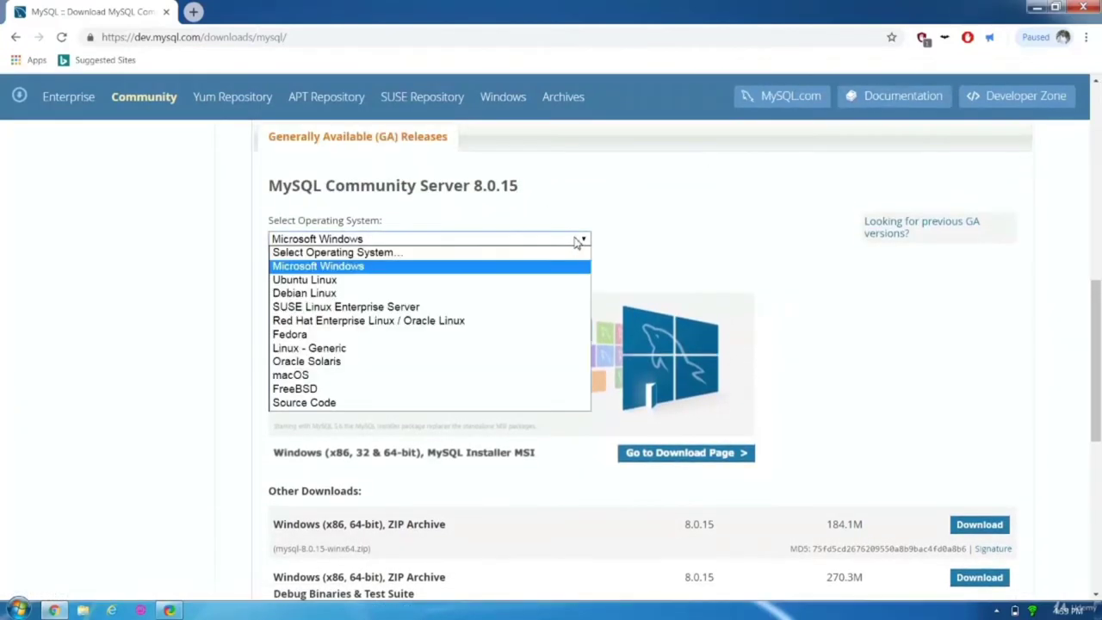
left_click(531, 270)
scroll(603, 344, "down", 1)
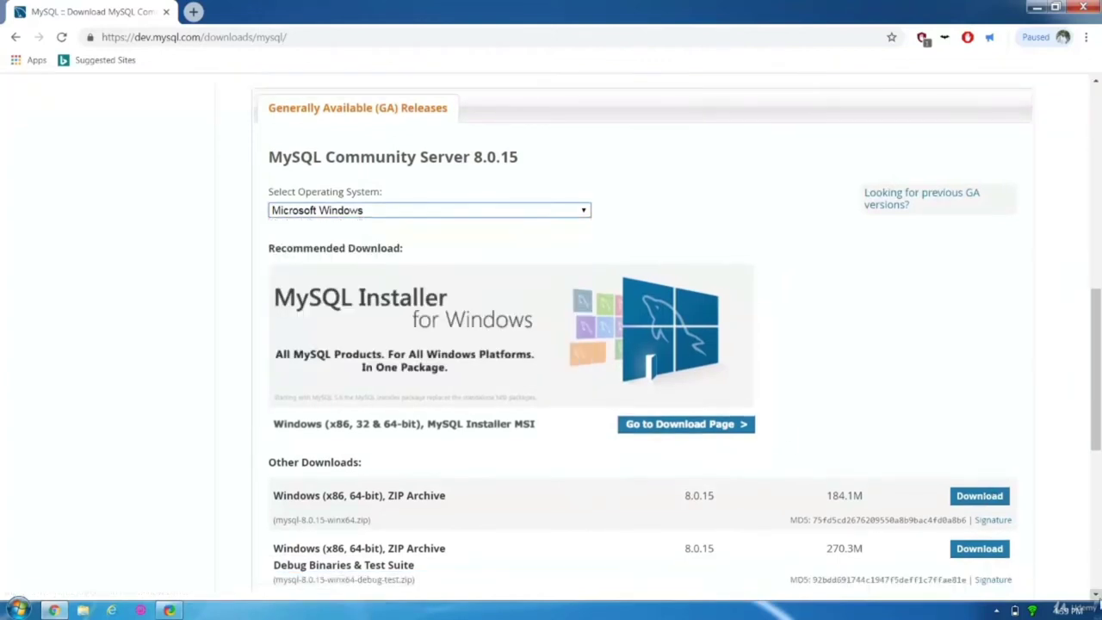
left_click(1096, 597)
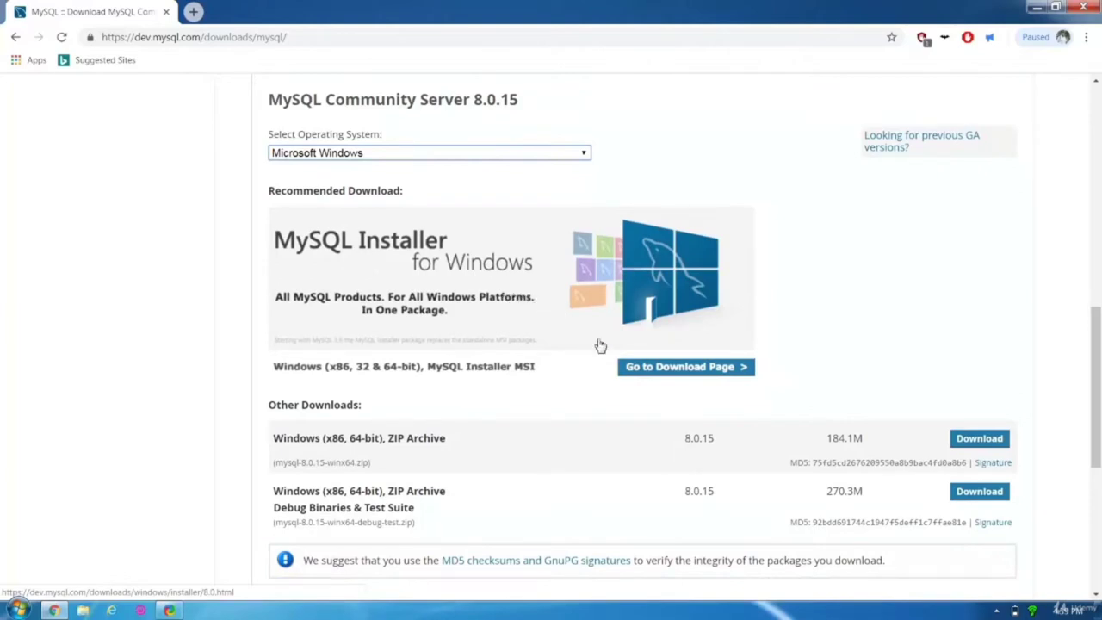
left_click(679, 368)
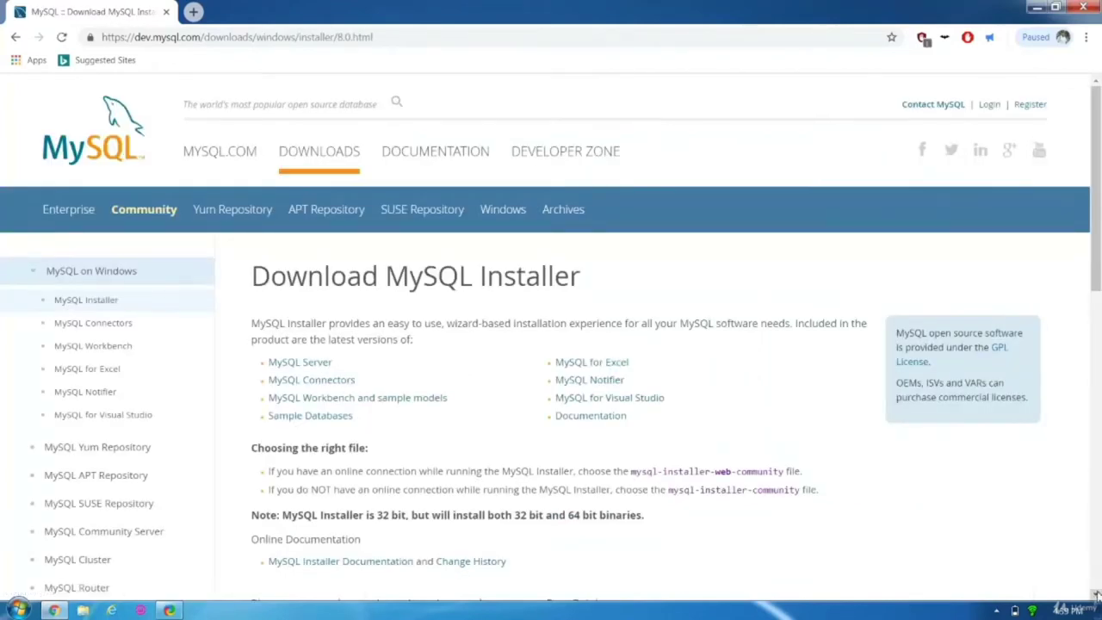
Download the full 324.3M mysql-installer-community-8.0.15.0.msi installer.
left_click_drag(1096, 594, 1096, 596)
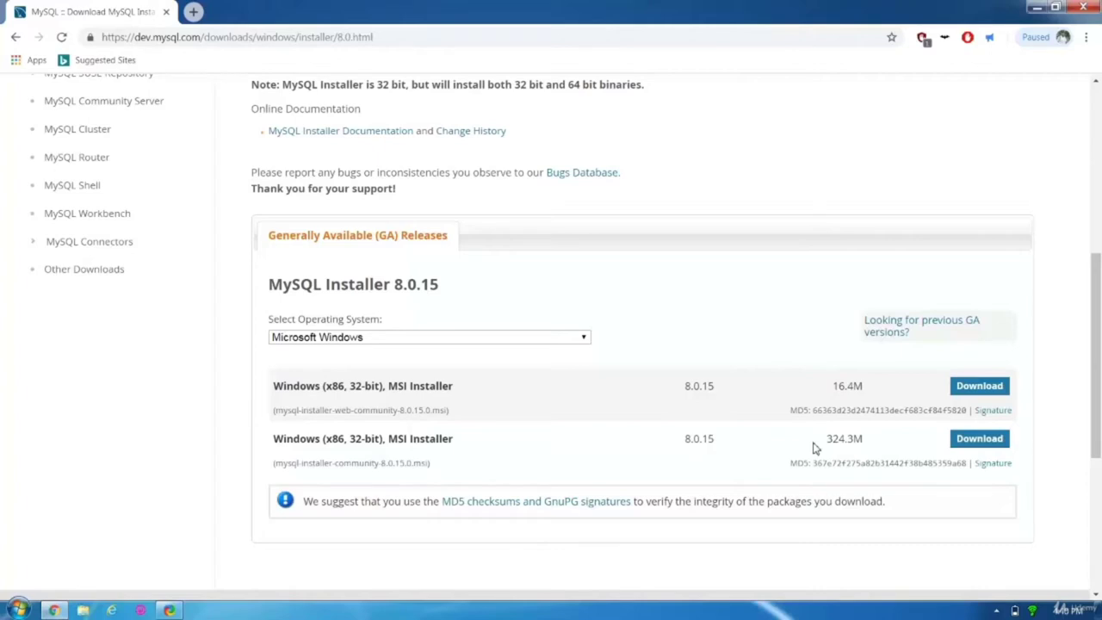
left_click(968, 441)
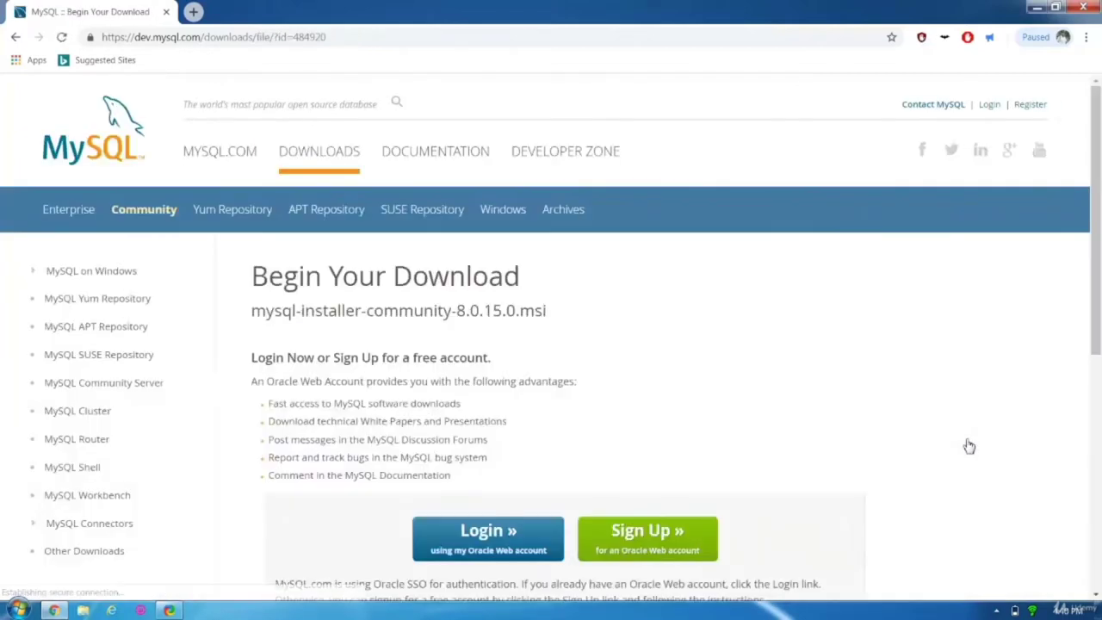
Start the download without logging in, cancel it from the downloads list, and minimize Chrome.
left_click(1096, 594)
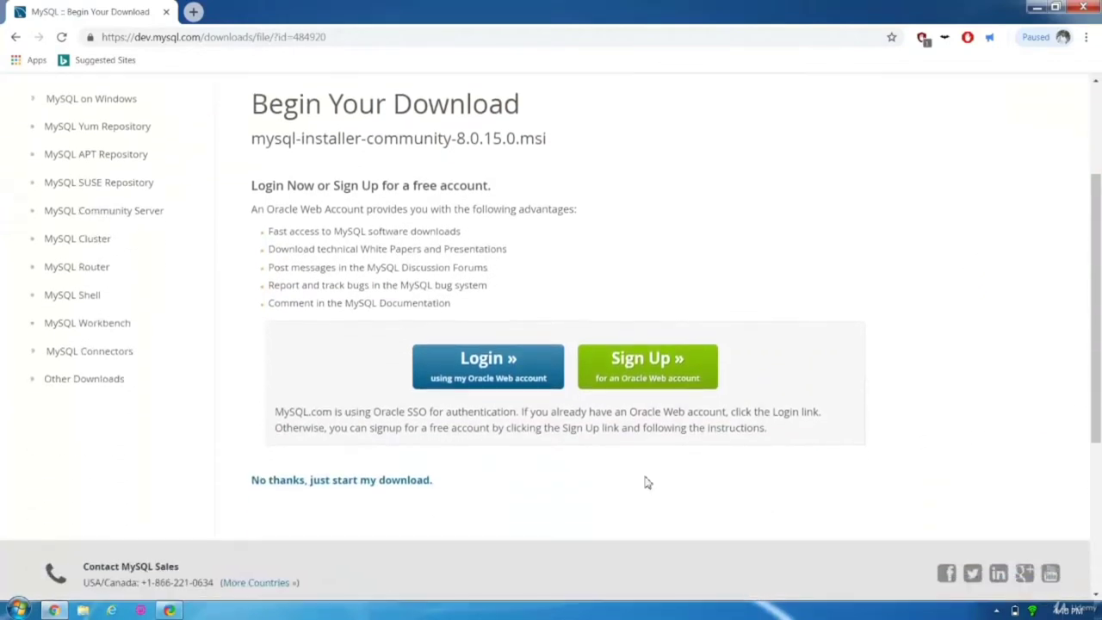
left_click(341, 484)
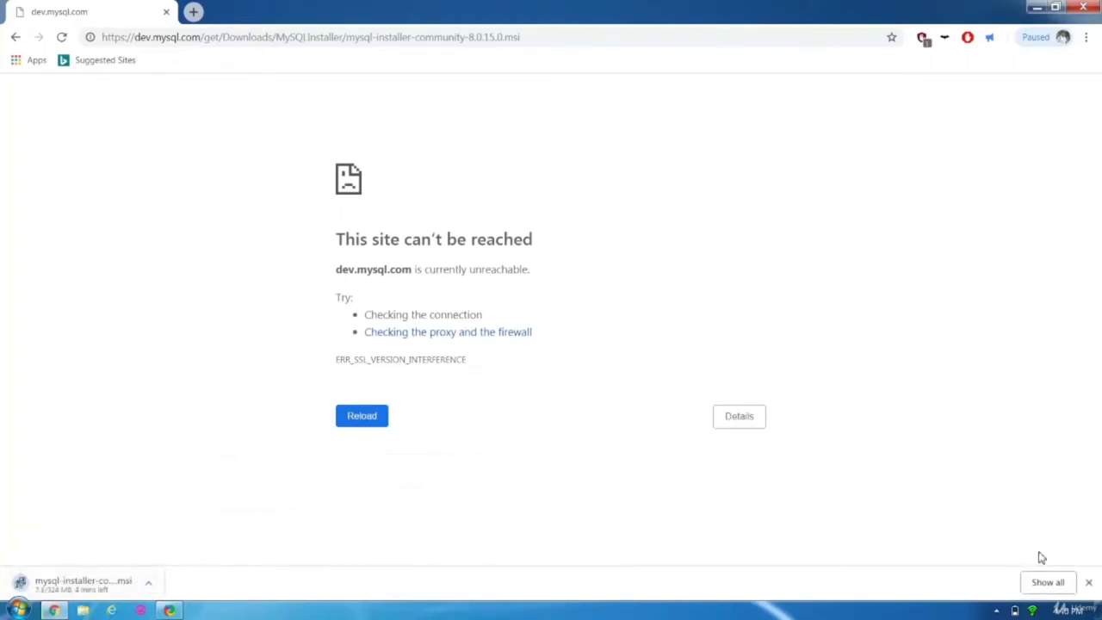
left_click(1051, 585)
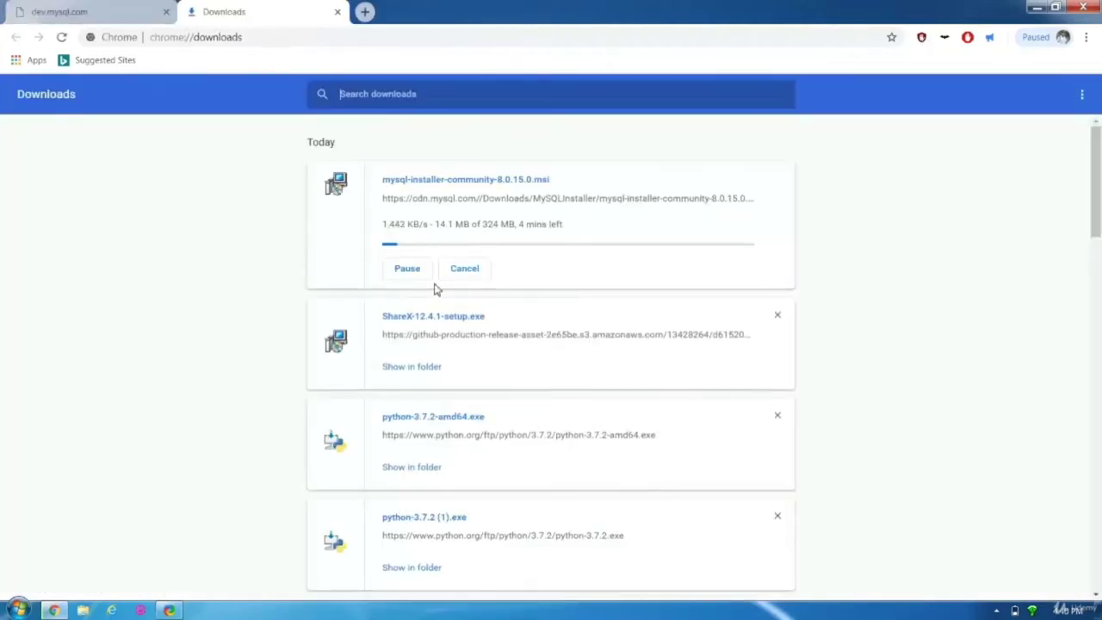
left_click(461, 272)
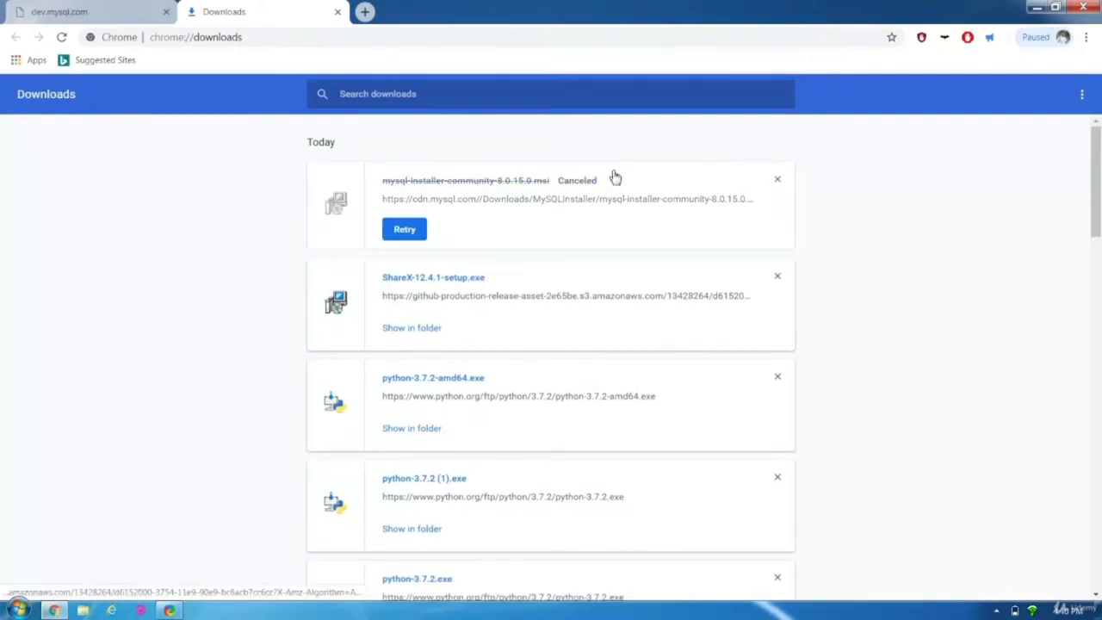
left_click(1032, 7)
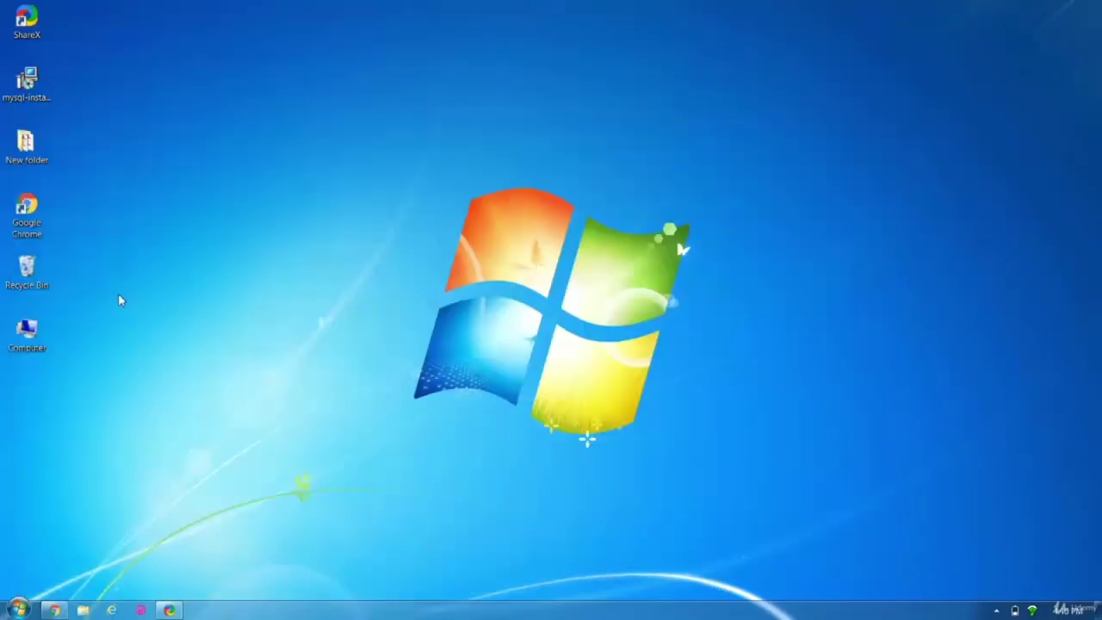
Launch the mysql-installer file from the desktop and accept the license terms.
left_click(40, 101)
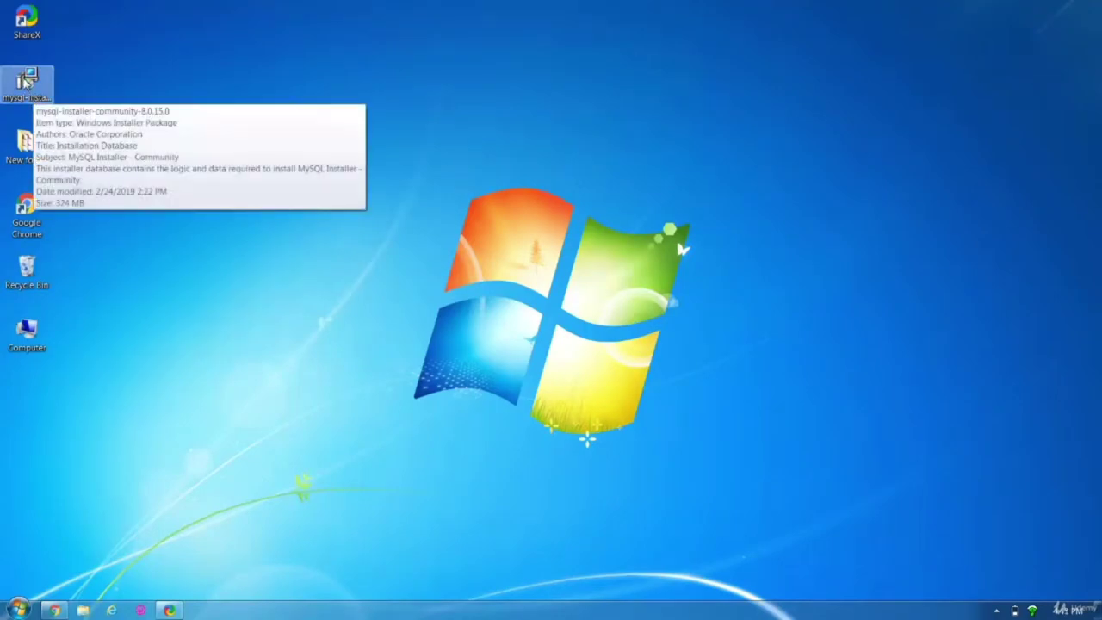
double_click(26, 82)
left_click(592, 321)
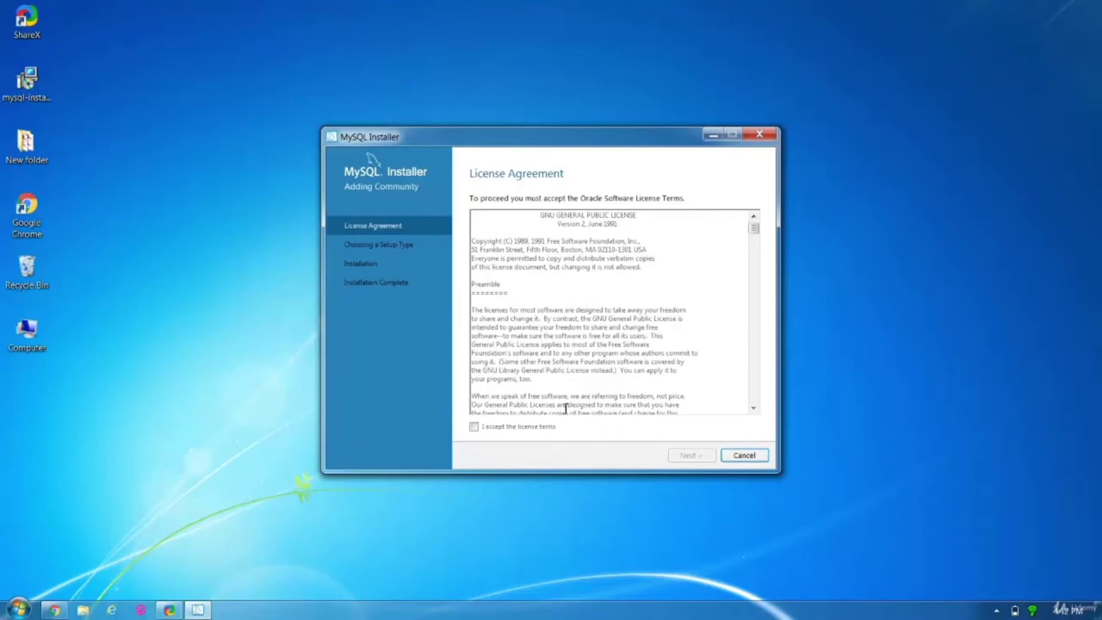
left_click(477, 429)
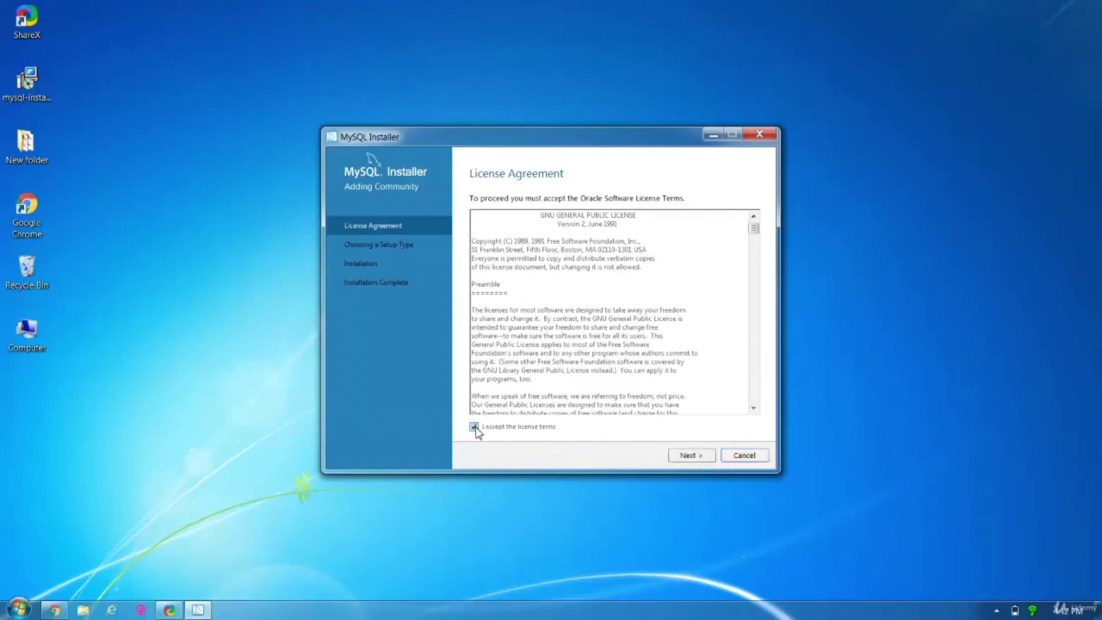
left_click(688, 456)
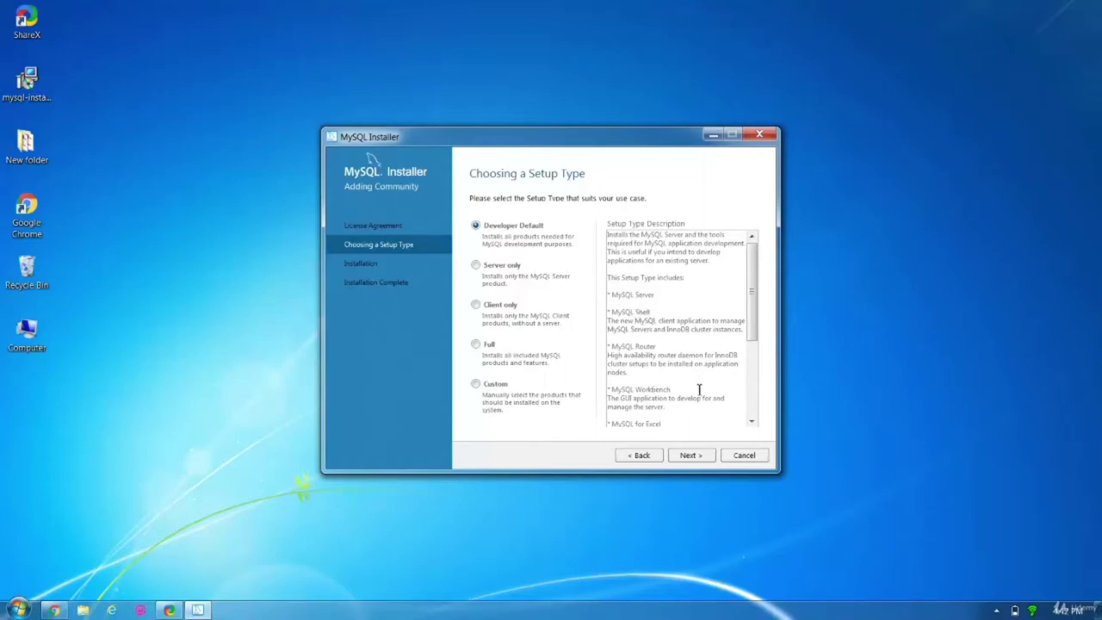
Click repeatedly in the right-hand panel of the Choosing a Setup Type page.
left_click(751, 422)
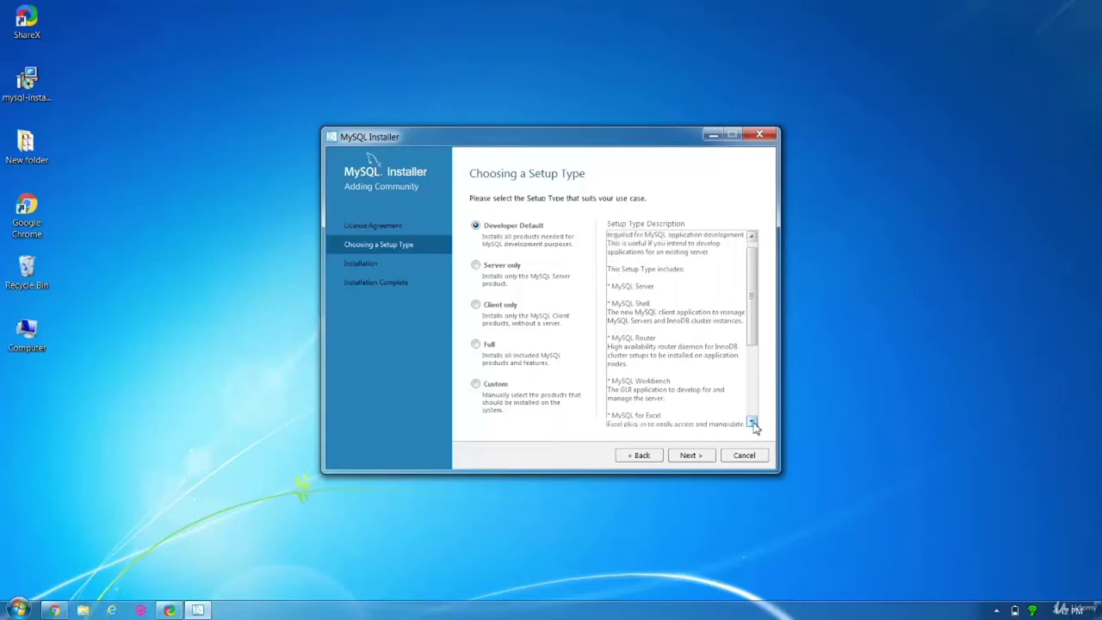
left_click(751, 421)
left_click(751, 421)
left_click(752, 422)
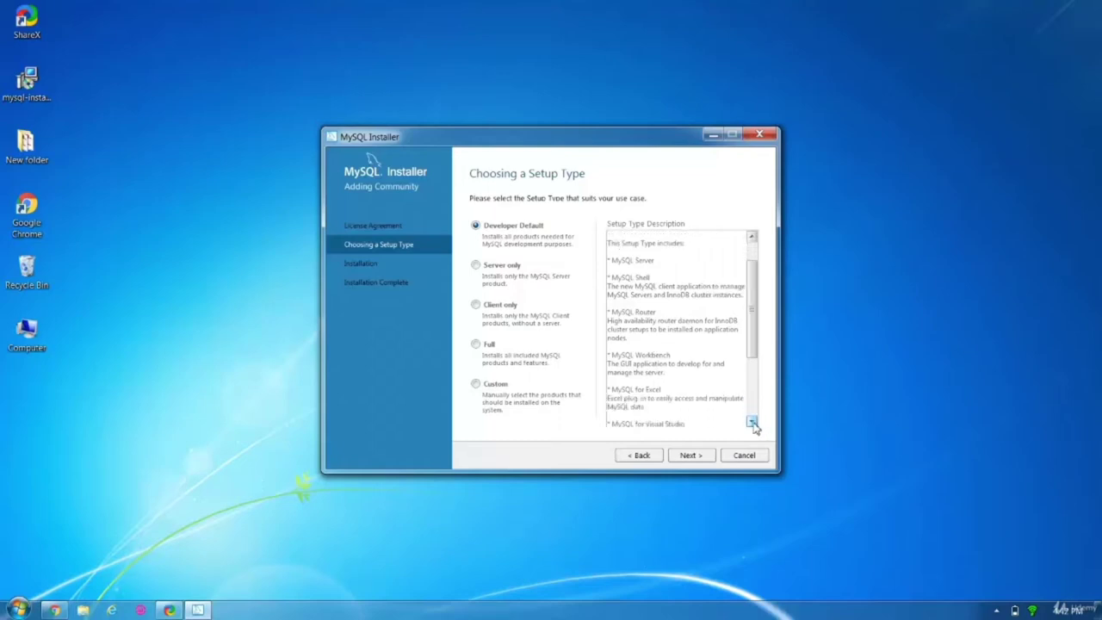
left_click(751, 422)
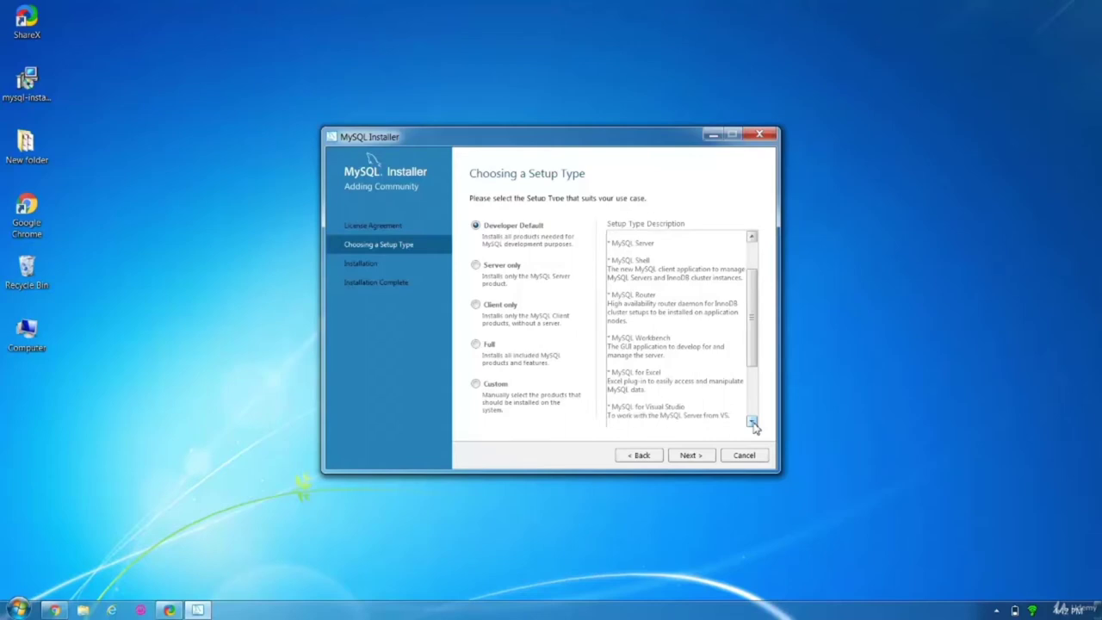
left_click(751, 422)
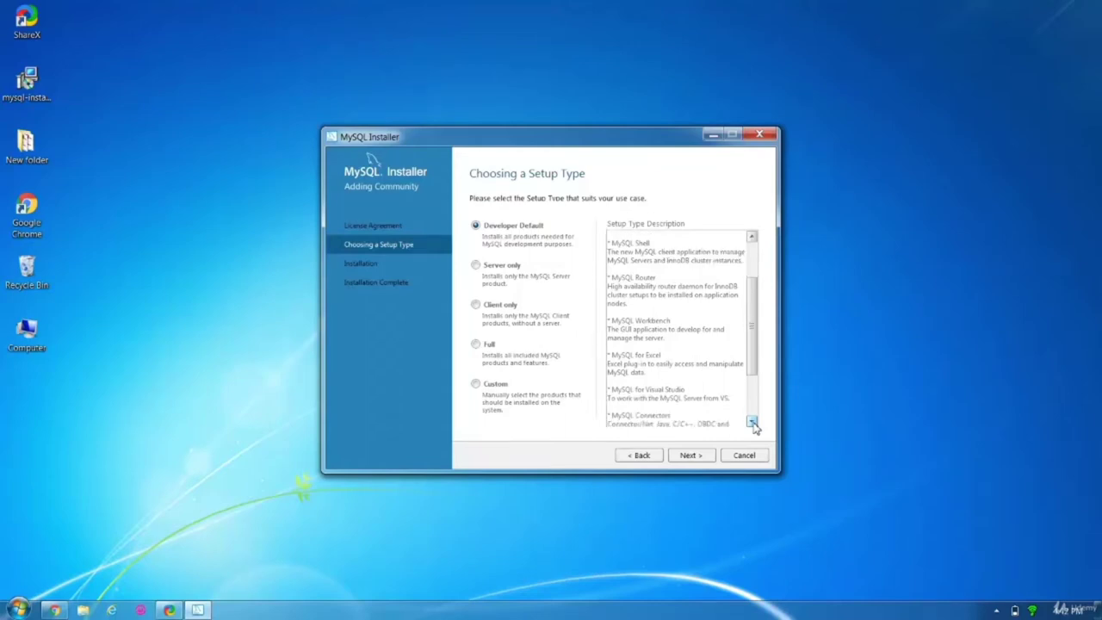
left_click(751, 422)
left_click(751, 422)
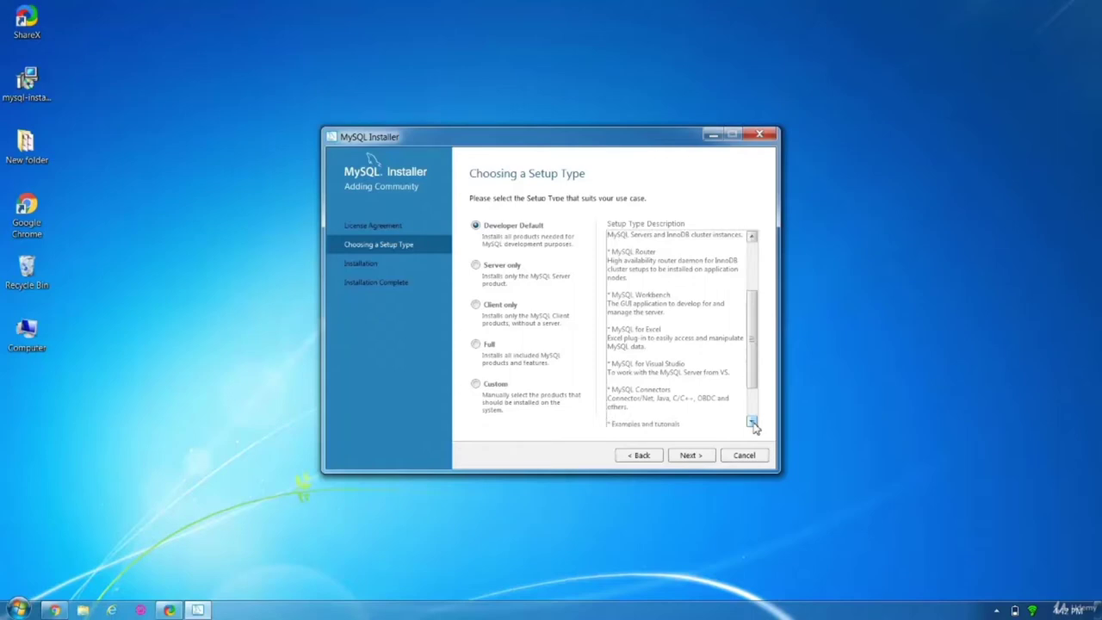
left_click(751, 422)
left_click(752, 422)
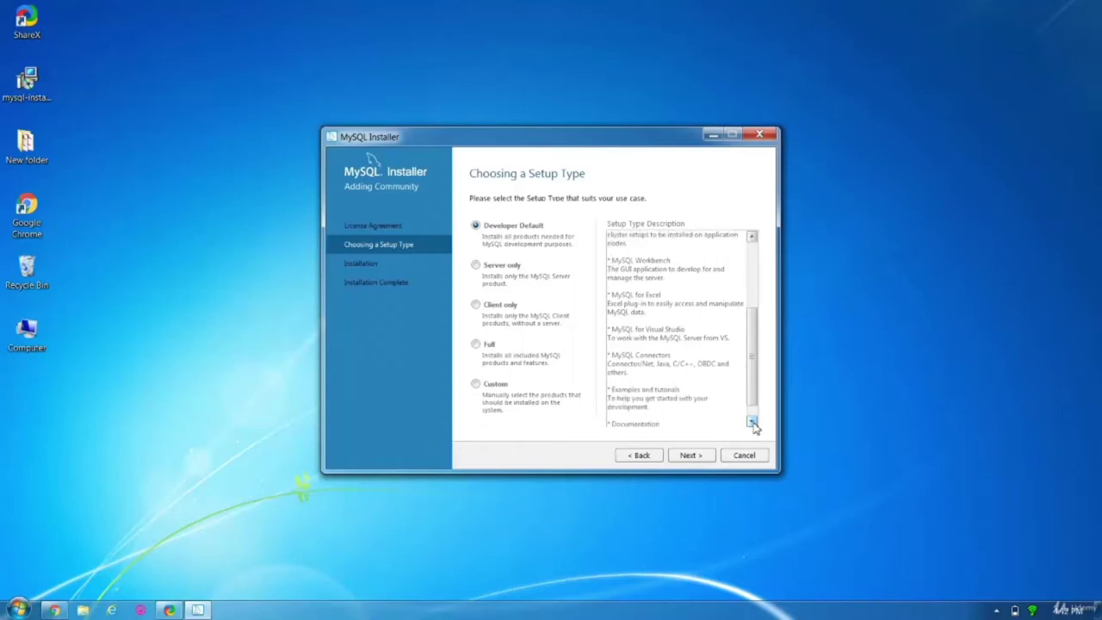
Compare Server only, Client only, Full and Custom, then choose Developer Default and continue.
left_click(487, 268)
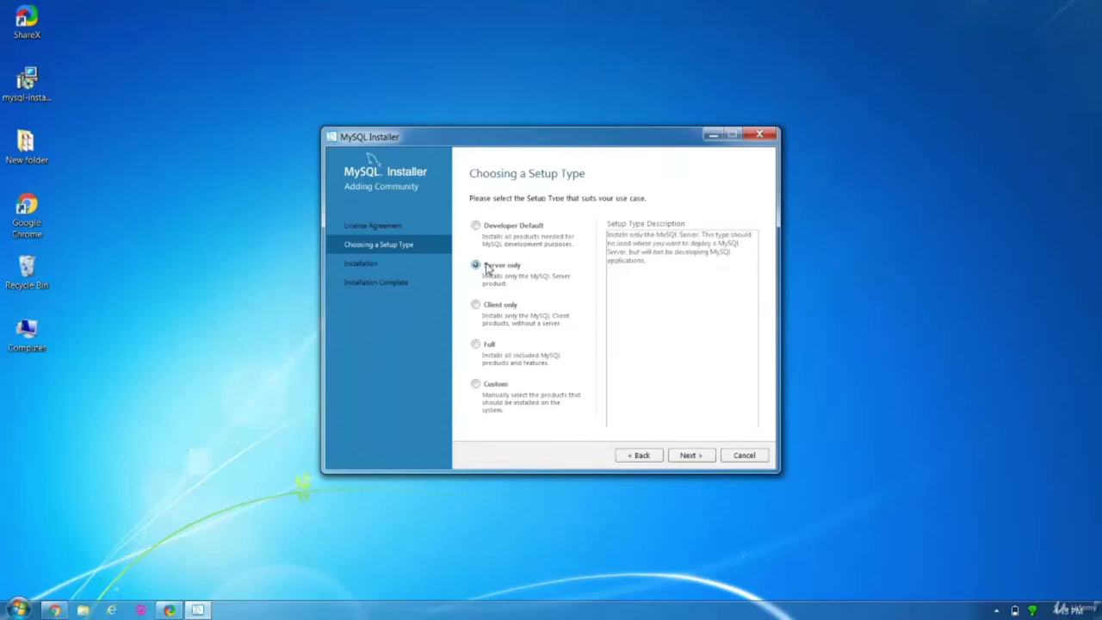
left_click(493, 313)
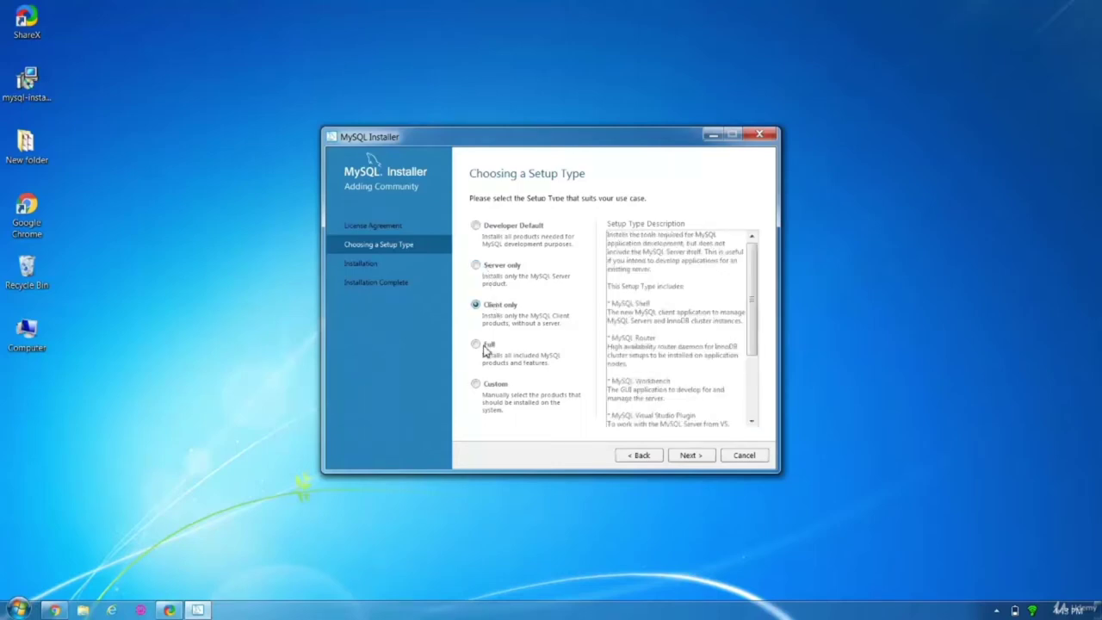
left_click(485, 348)
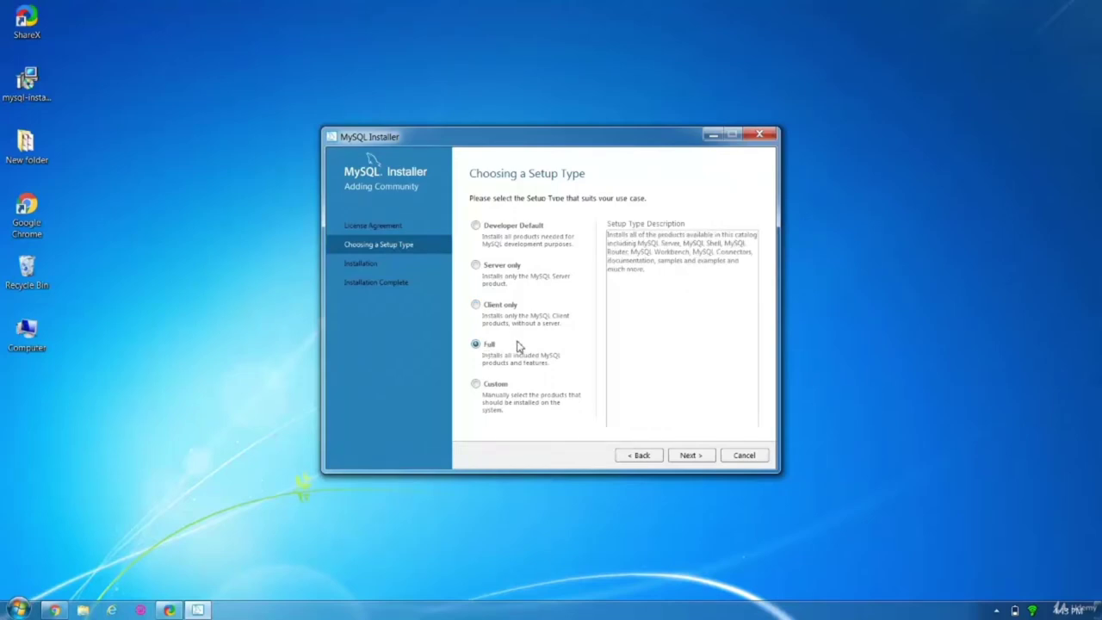
left_click(500, 388)
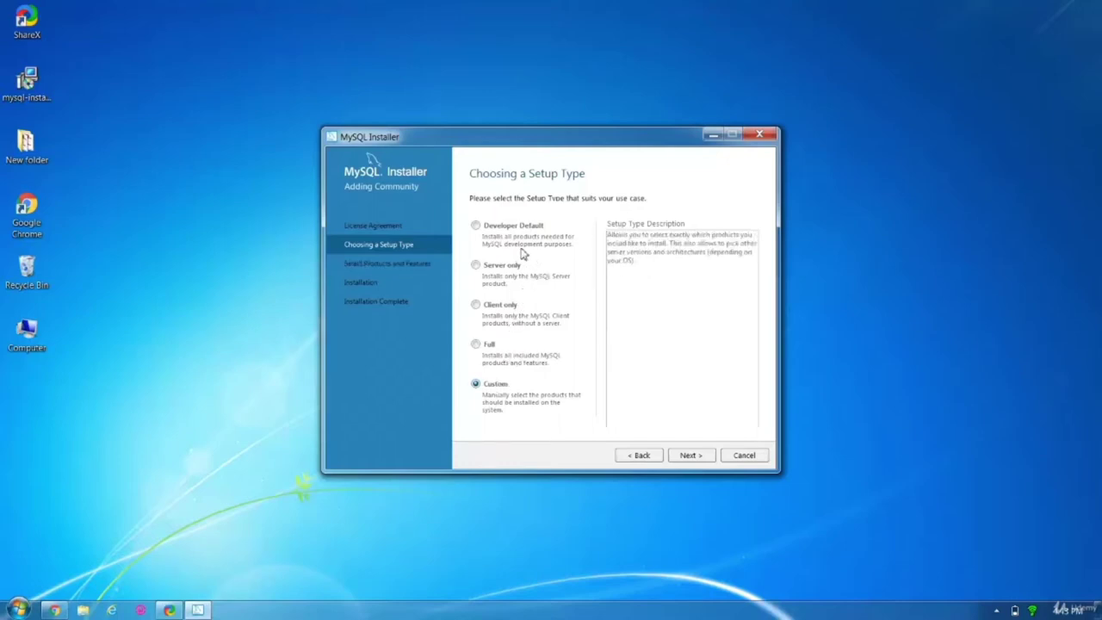
left_click(478, 228)
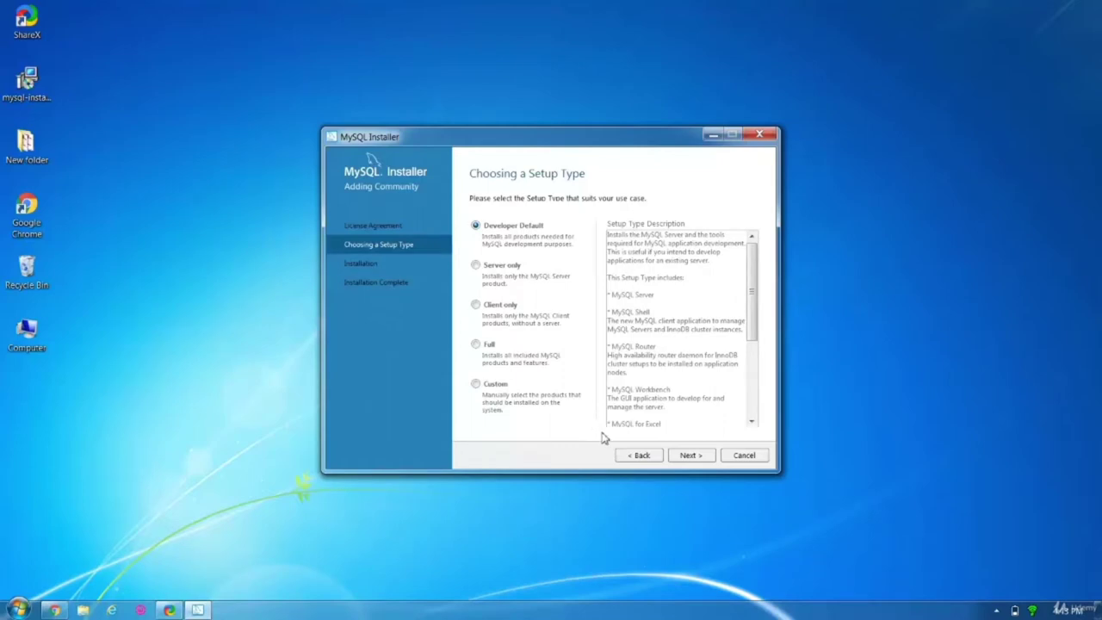
left_click(689, 457)
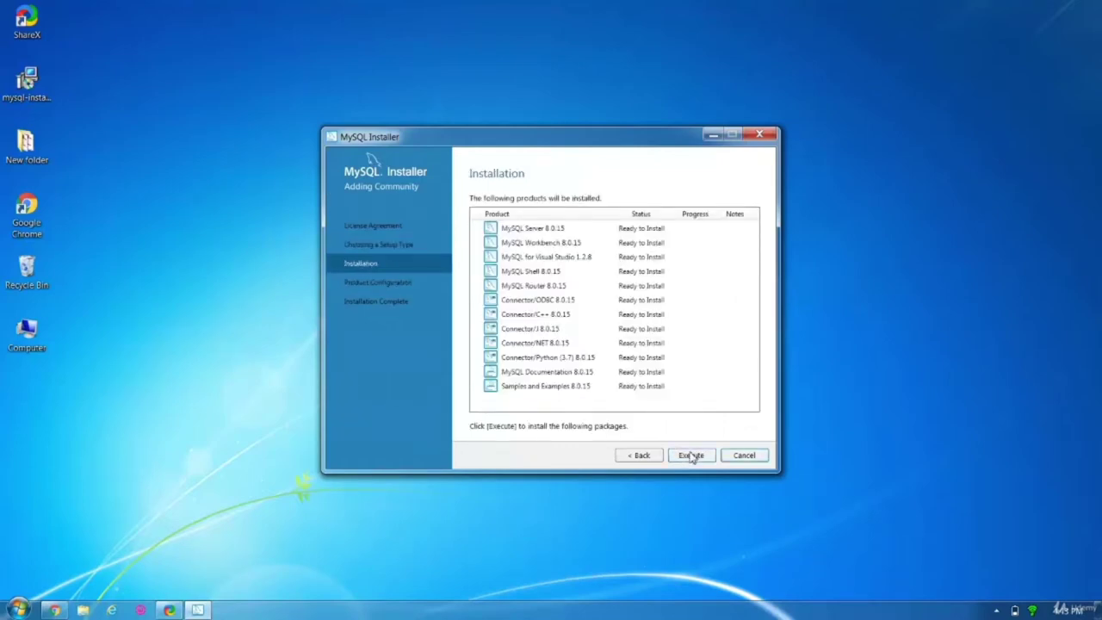
Install MySQL Server 8.0.15, Workbench and the connectors, continuing once all show Complete.
left_click(690, 456)
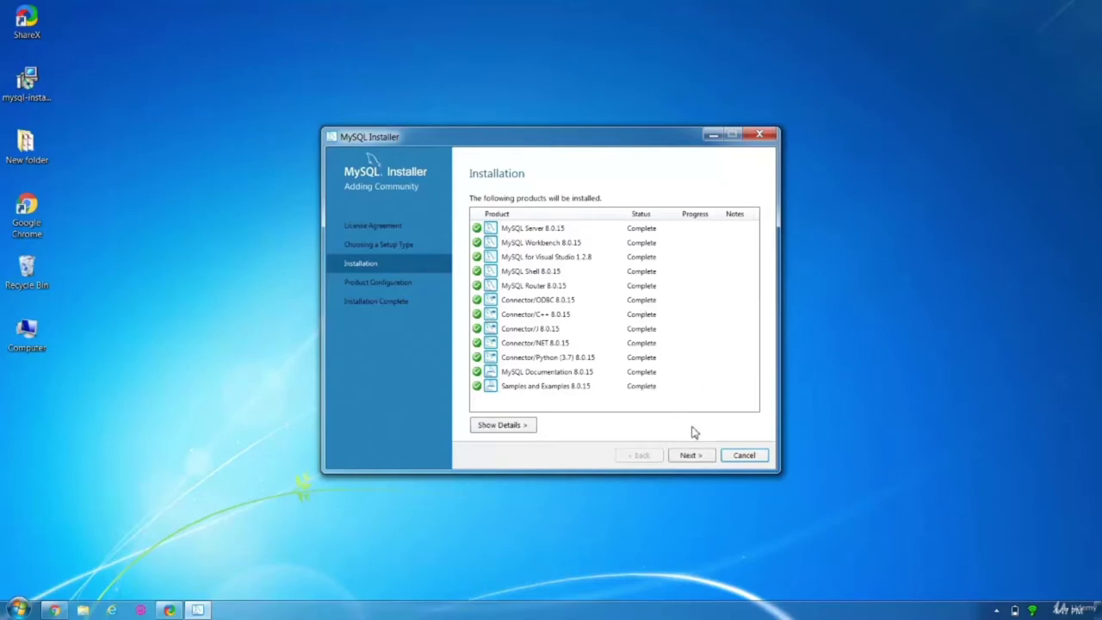
left_click(691, 455)
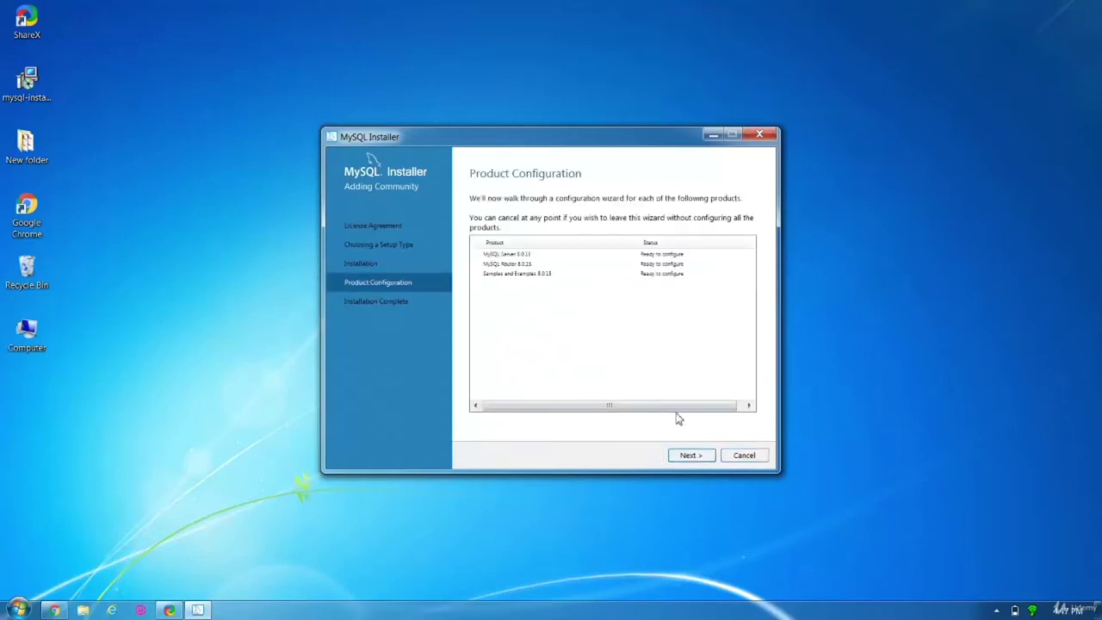
Configure a standalone server as Development Computer on port 3306 with strong password encryption.
left_click(705, 459)
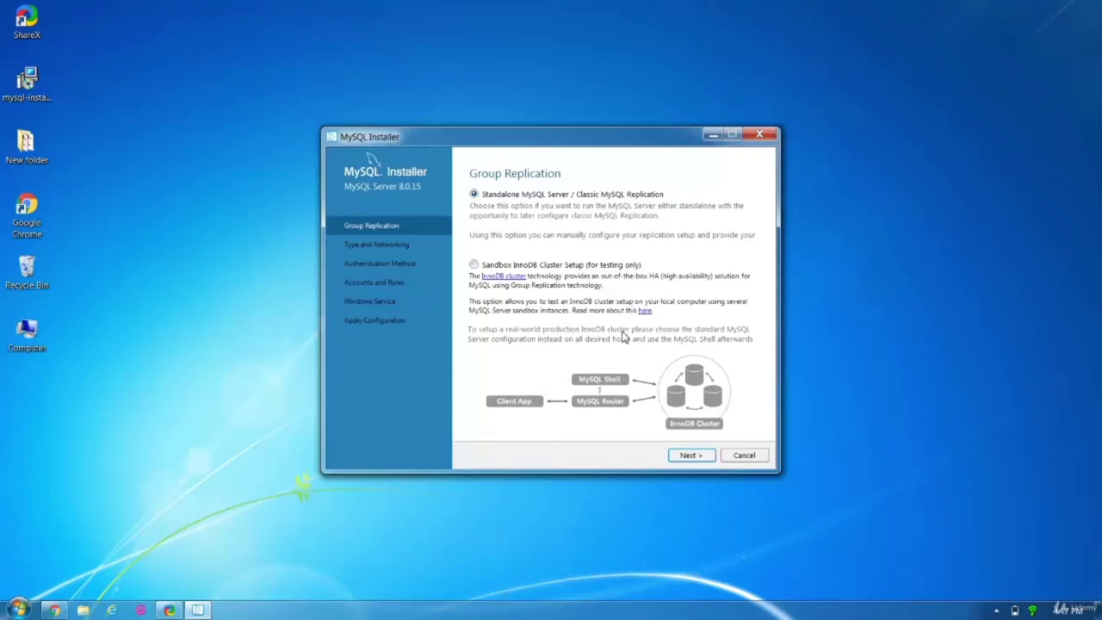
left_click(688, 456)
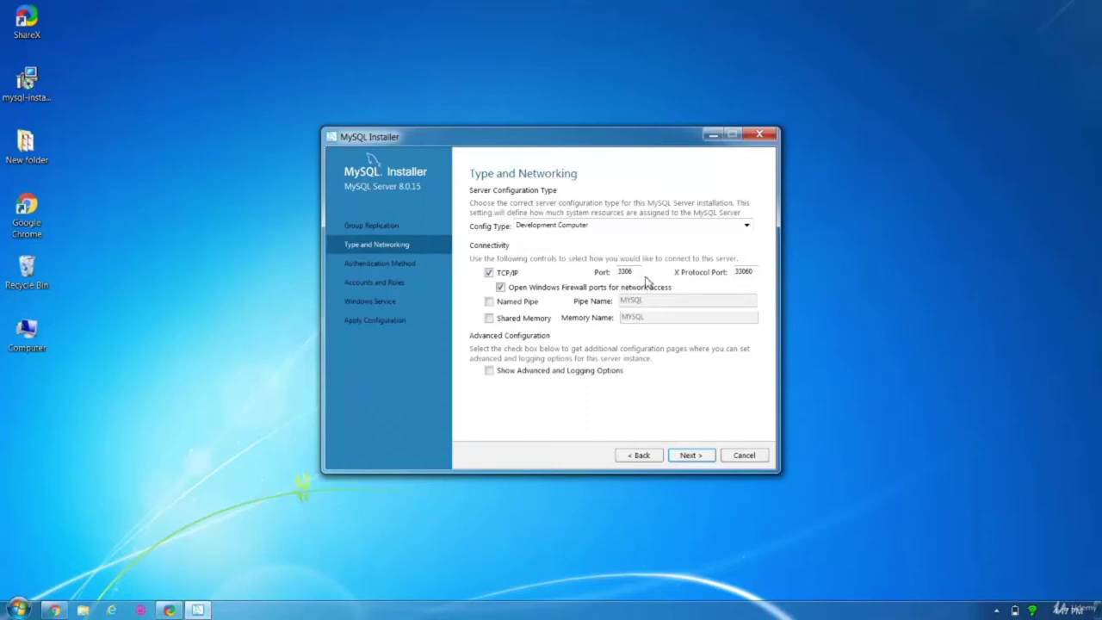
left_click(686, 226)
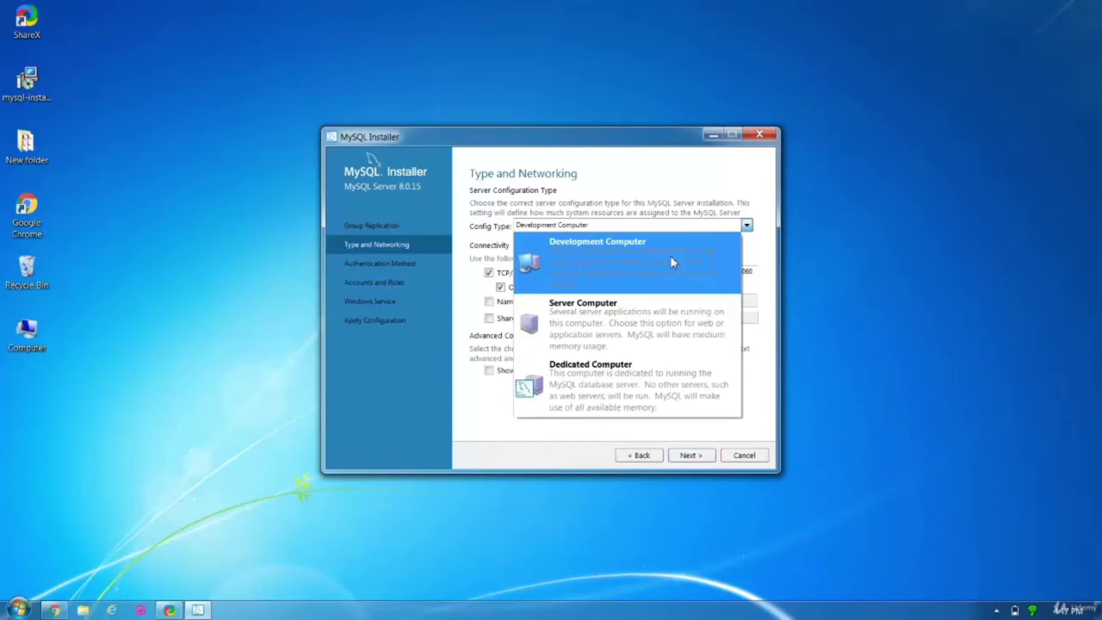
left_click(673, 261)
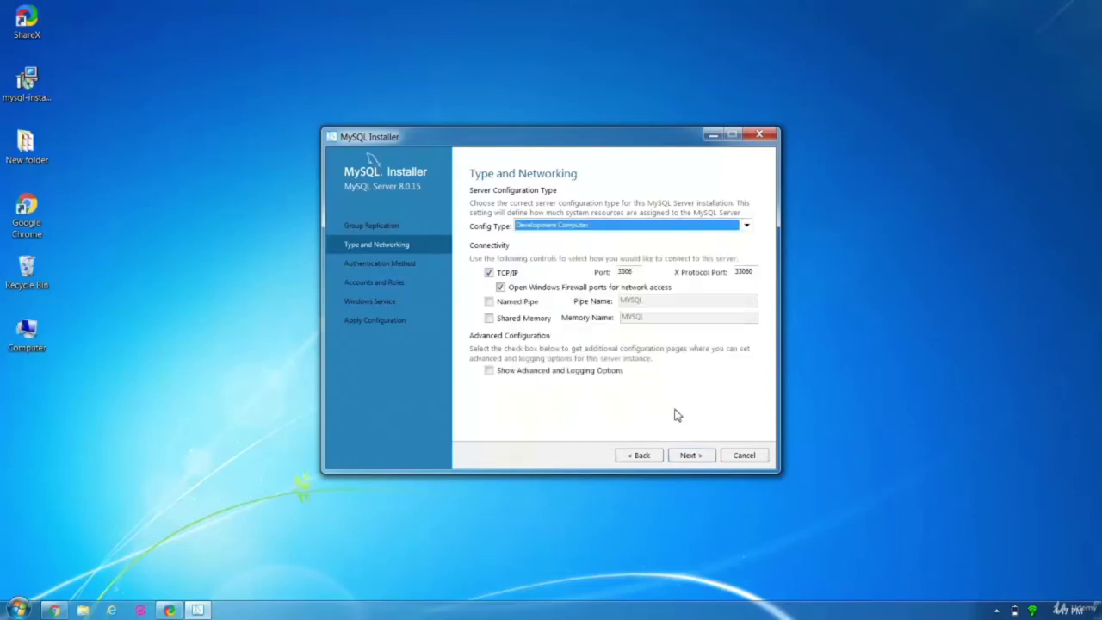
left_click(690, 455)
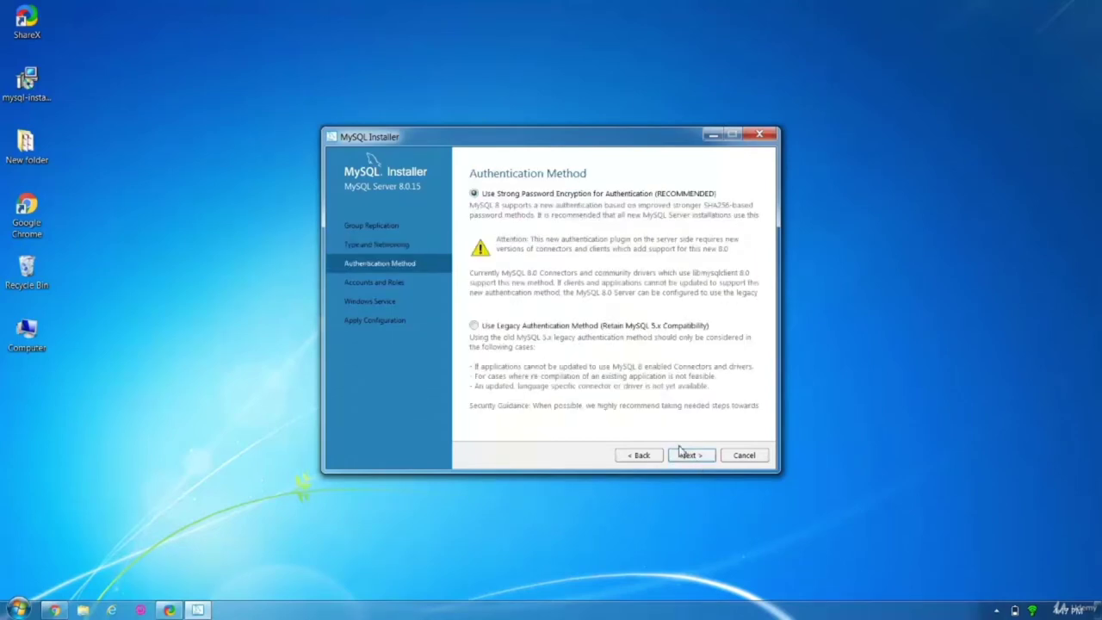
left_click(689, 456)
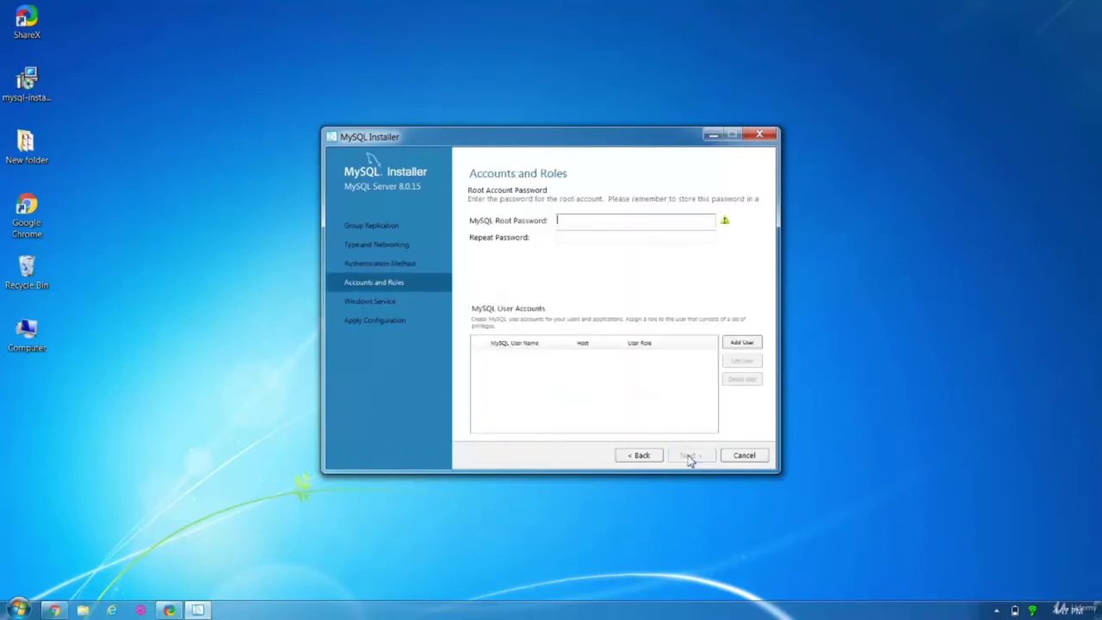
Enter and confirm the root account password, then start adding a new user.
left_click(611, 220)
type("***********")
key("Tab")
type("*****")
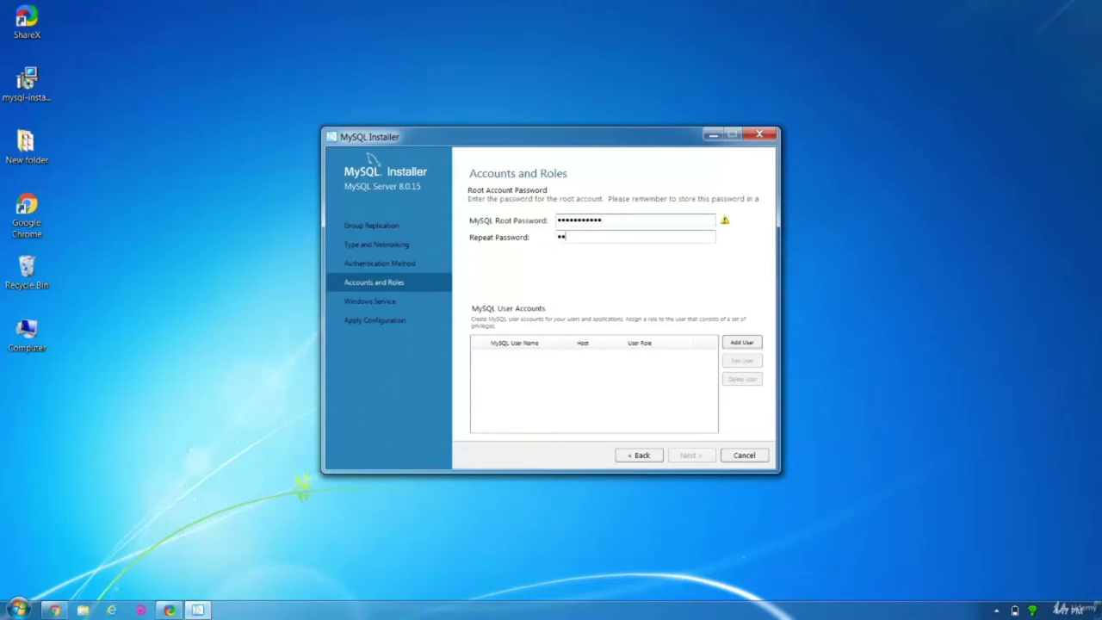
type("***")
type("****")
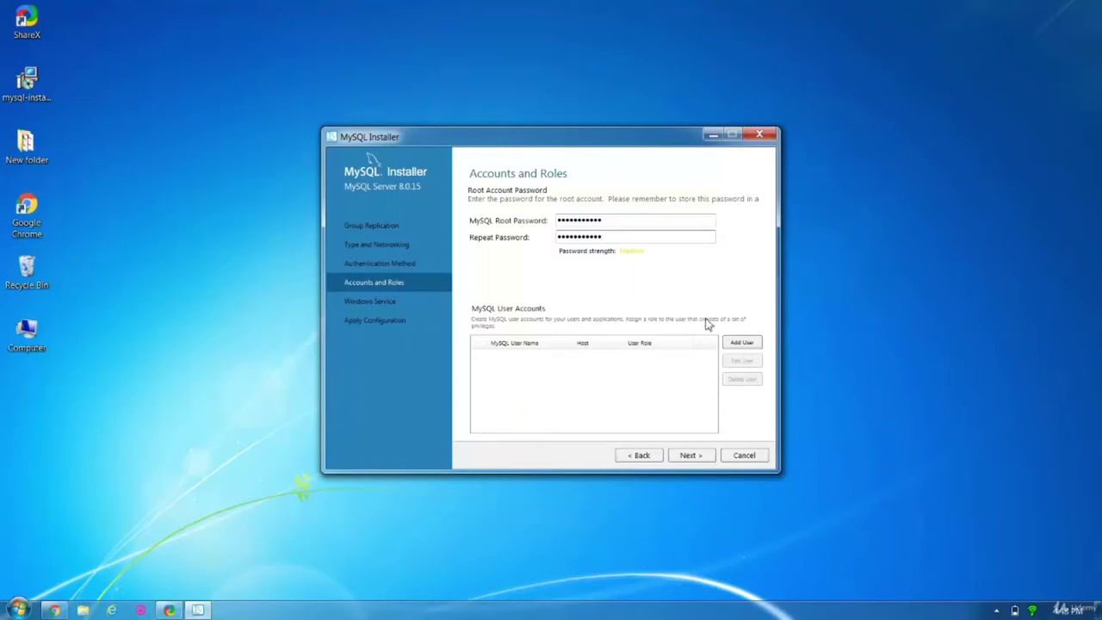
left_click(736, 346)
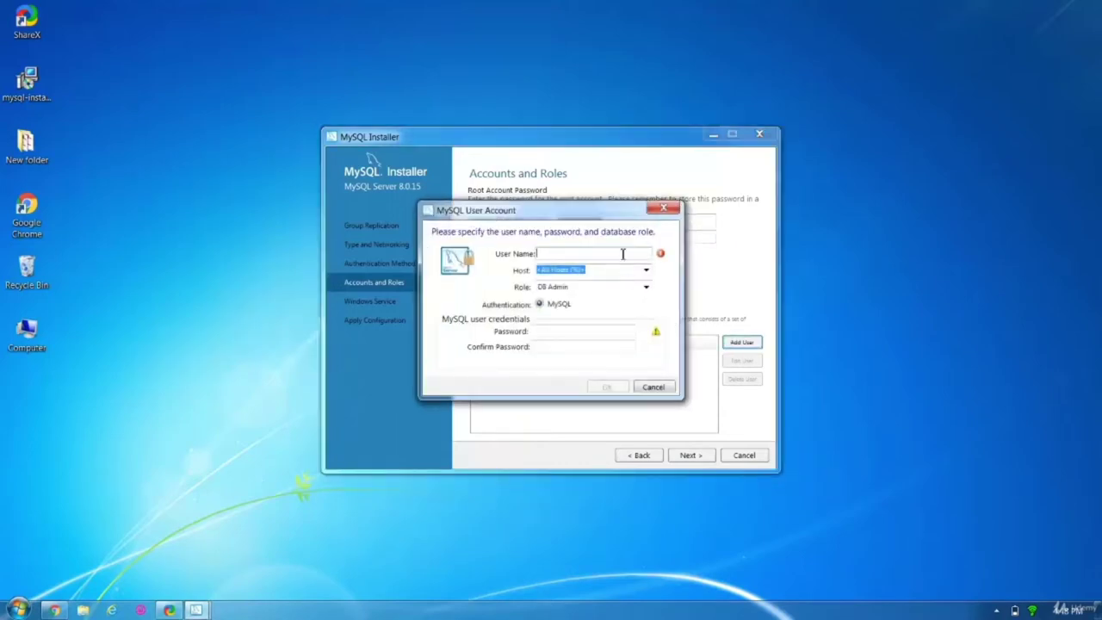
Create a DB Admin user for host % with a username and confirmed password.
type("brijen")
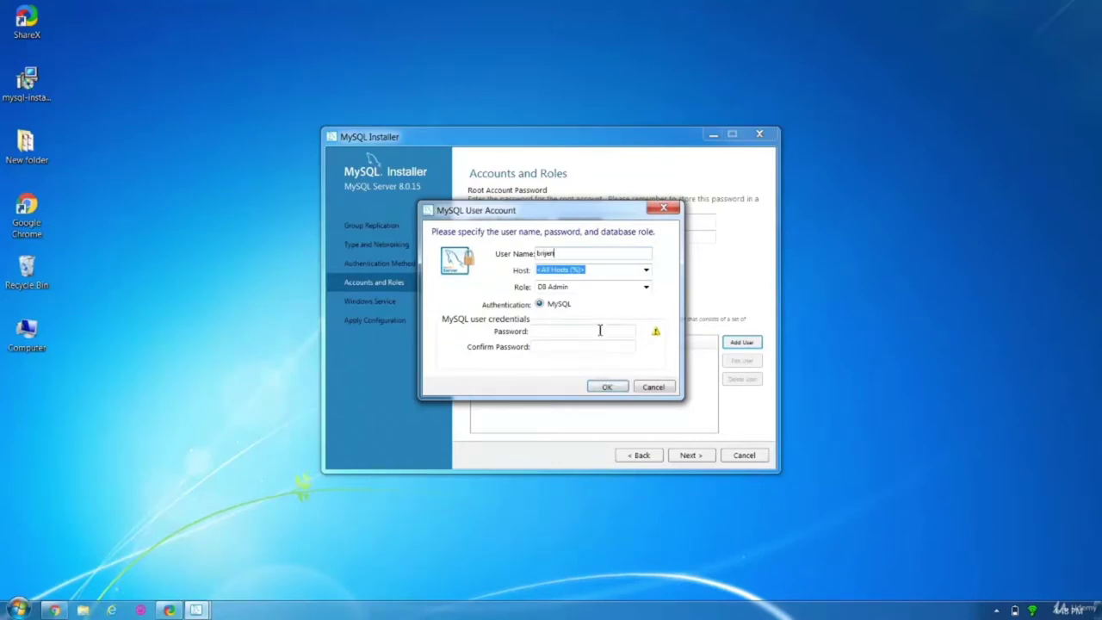
left_click(600, 330)
type("••••••••••")
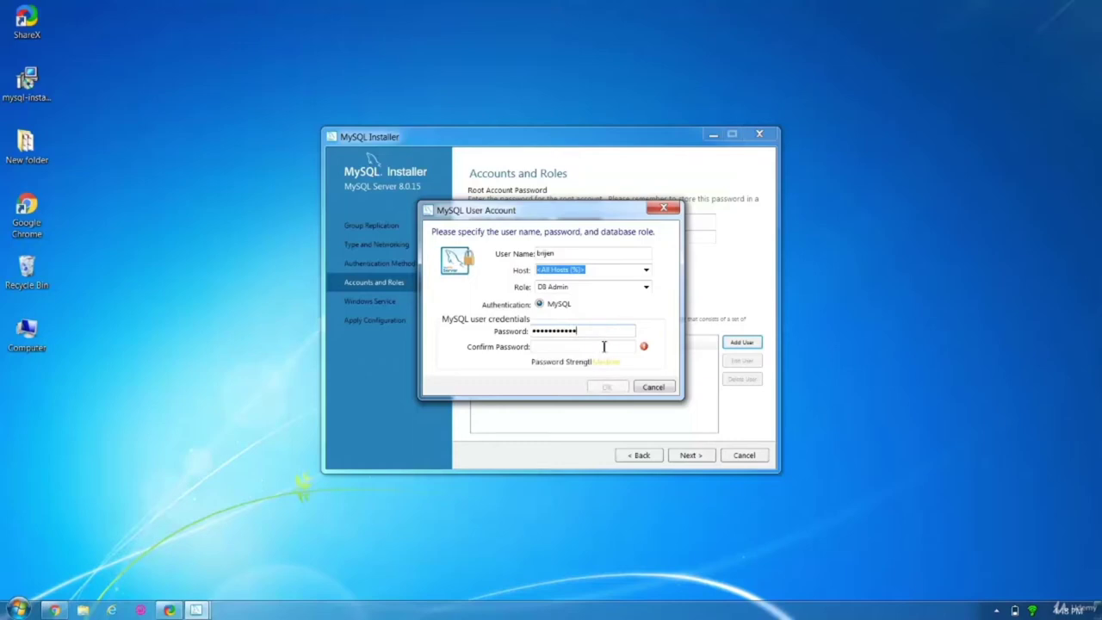
left_click(605, 351)
type("********")
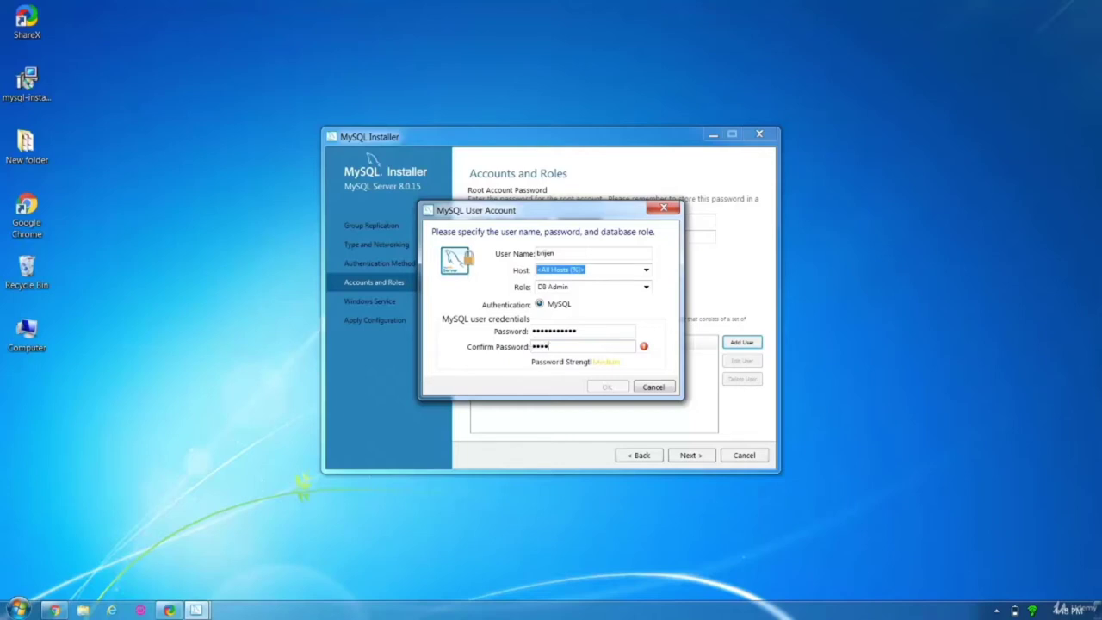
type("***")
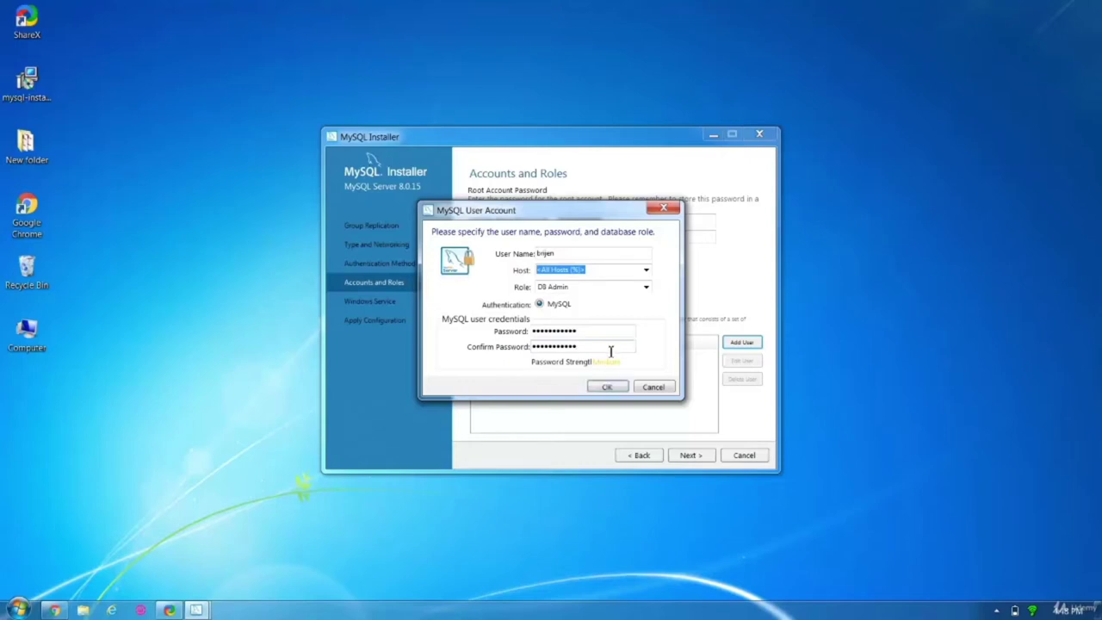
left_click(613, 386)
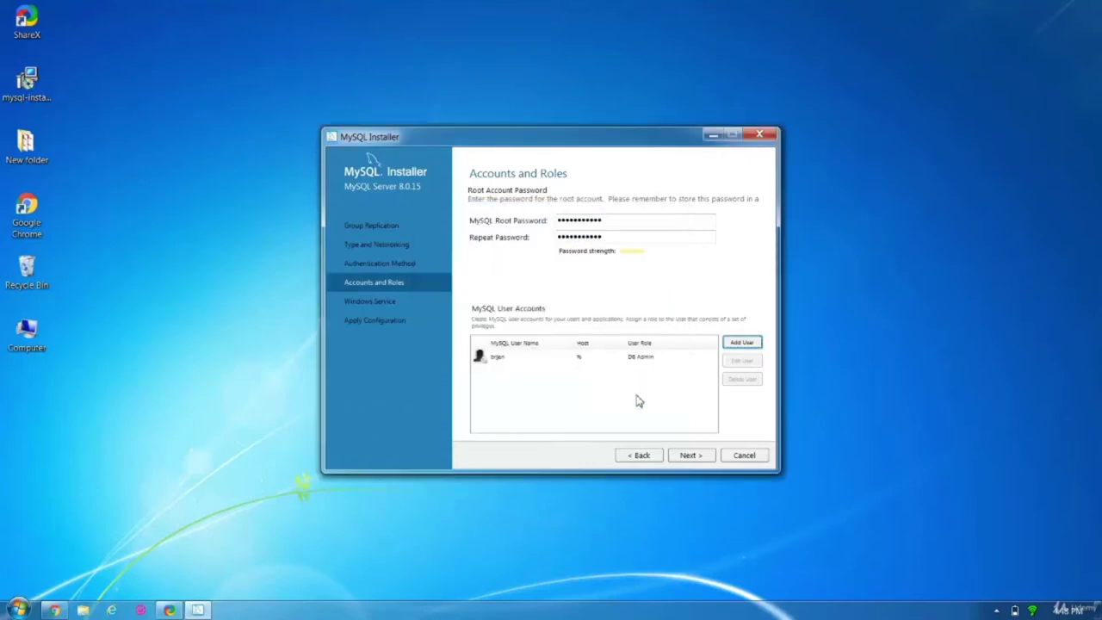
Rename the Windows service from the already-used MySQL80 to MySQL801.
left_click(693, 457)
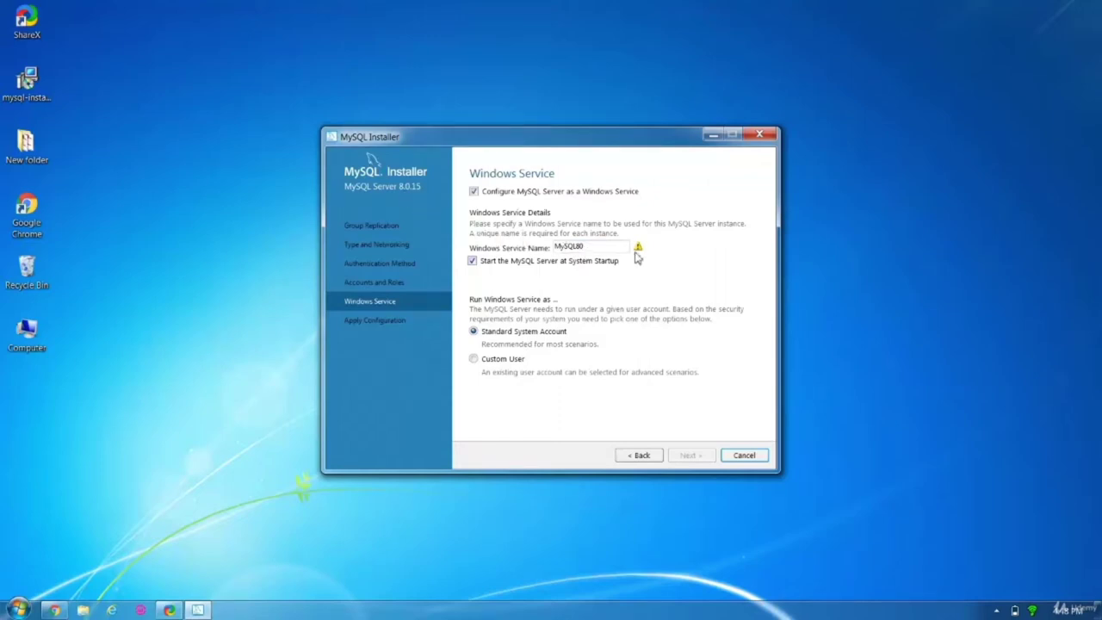
mouse_move(639, 249)
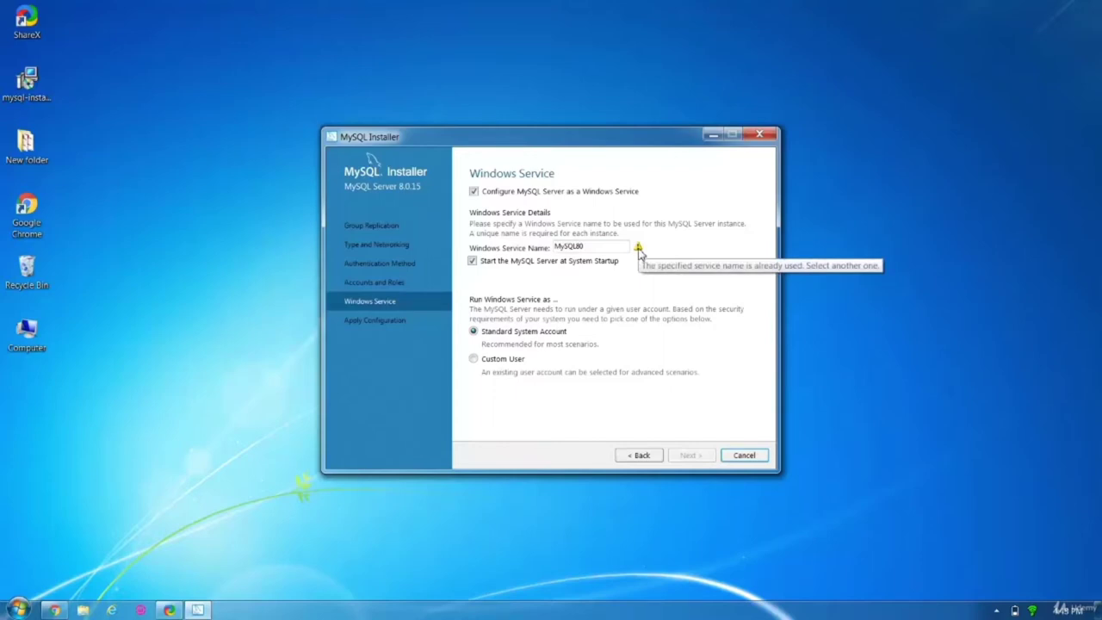
left_click(612, 248)
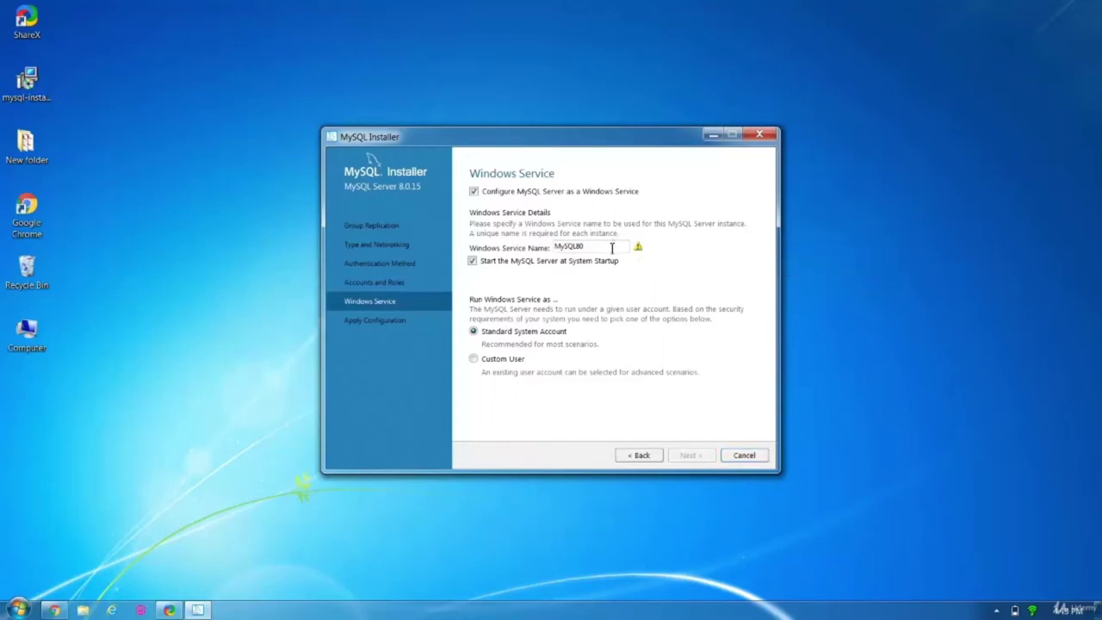
type("1")
left_click(697, 455)
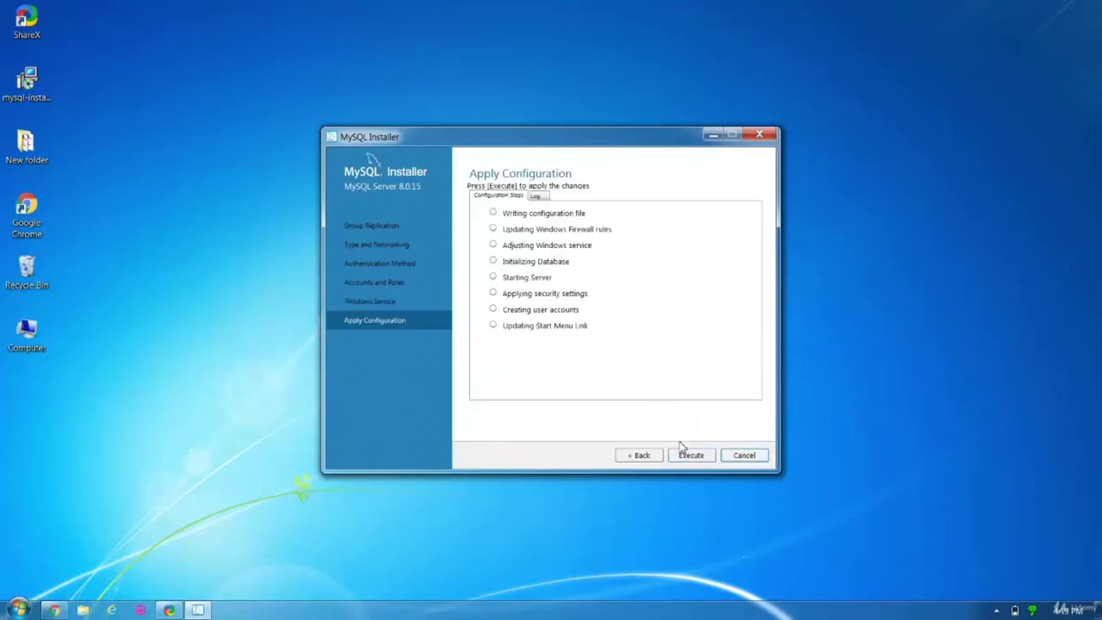
Execute the Apply Configuration steps for MySQL Server 8.0.15 and finish.
left_click(693, 455)
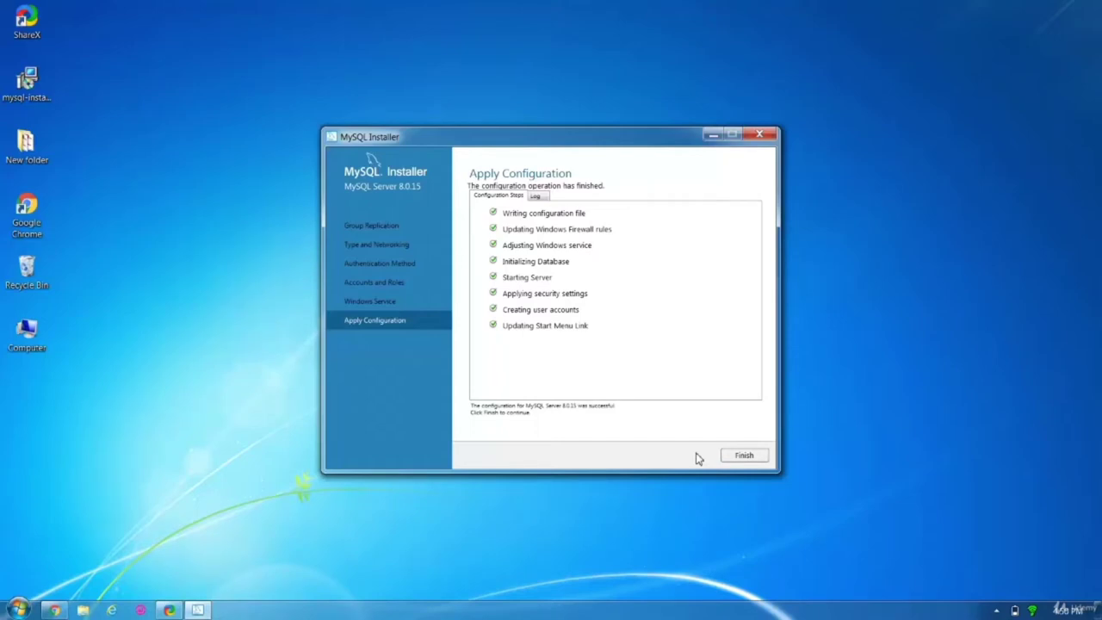
left_click(745, 458)
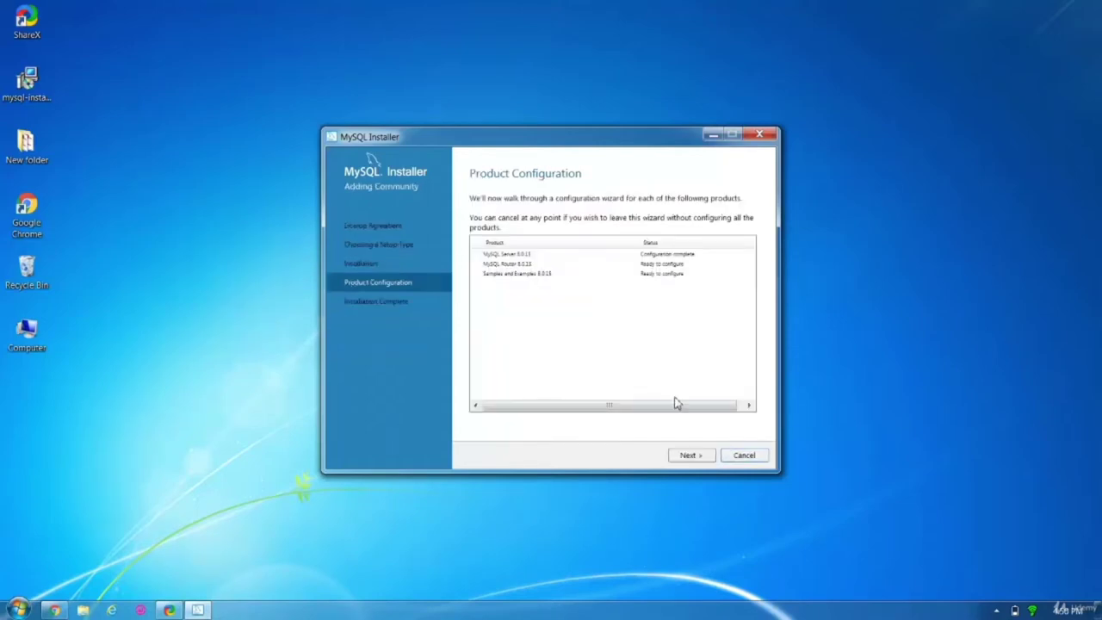
Finish MySQL Router configuration without bootstrapping and move on to Samples and Examples.
left_click(696, 459)
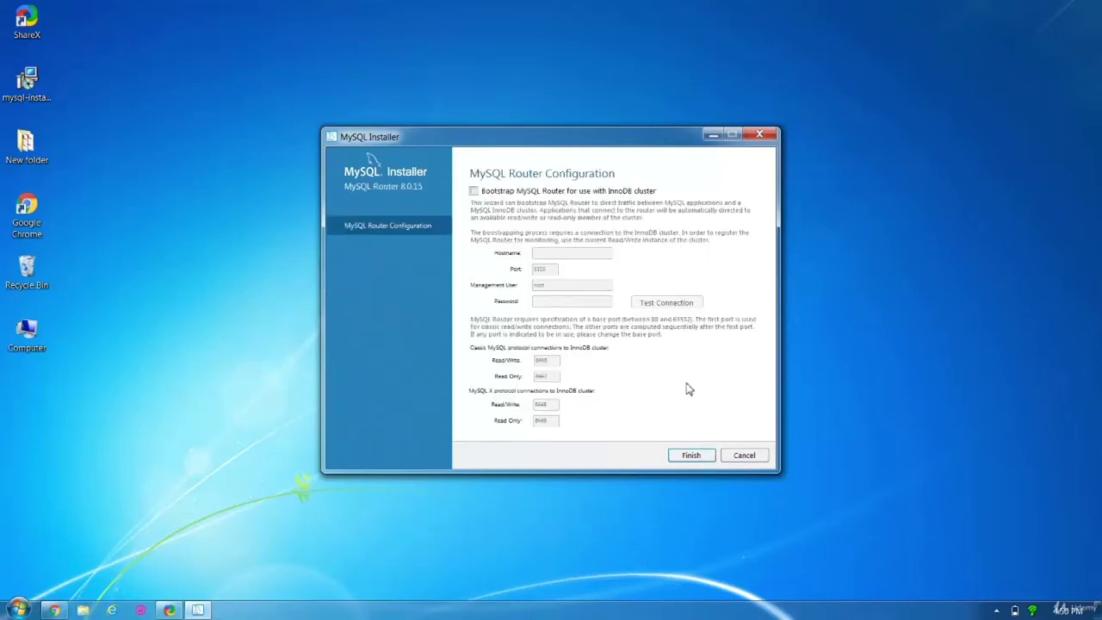
left_click(697, 459)
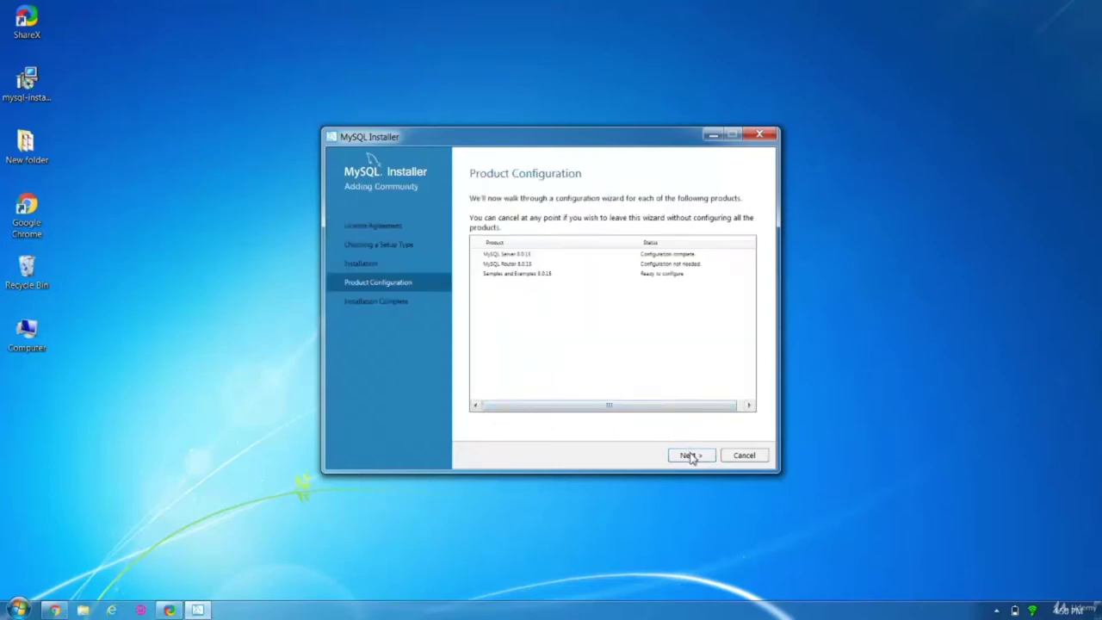
left_click(690, 457)
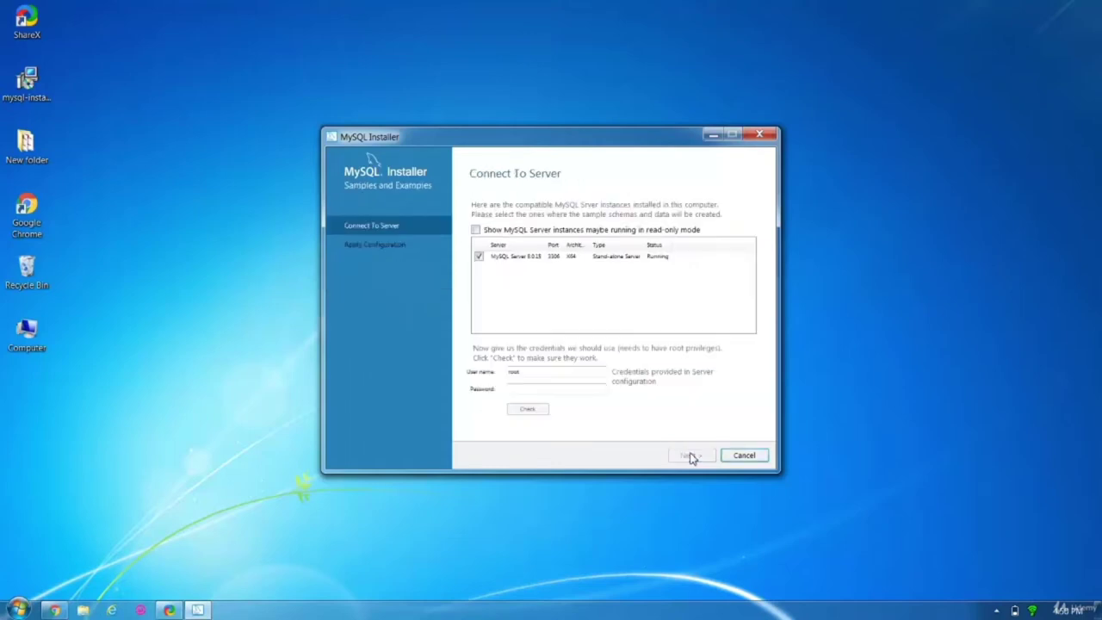
Verify the root connection for Samples and Examples 8.0.15 and apply its configuration scripts.
left_click(599, 394)
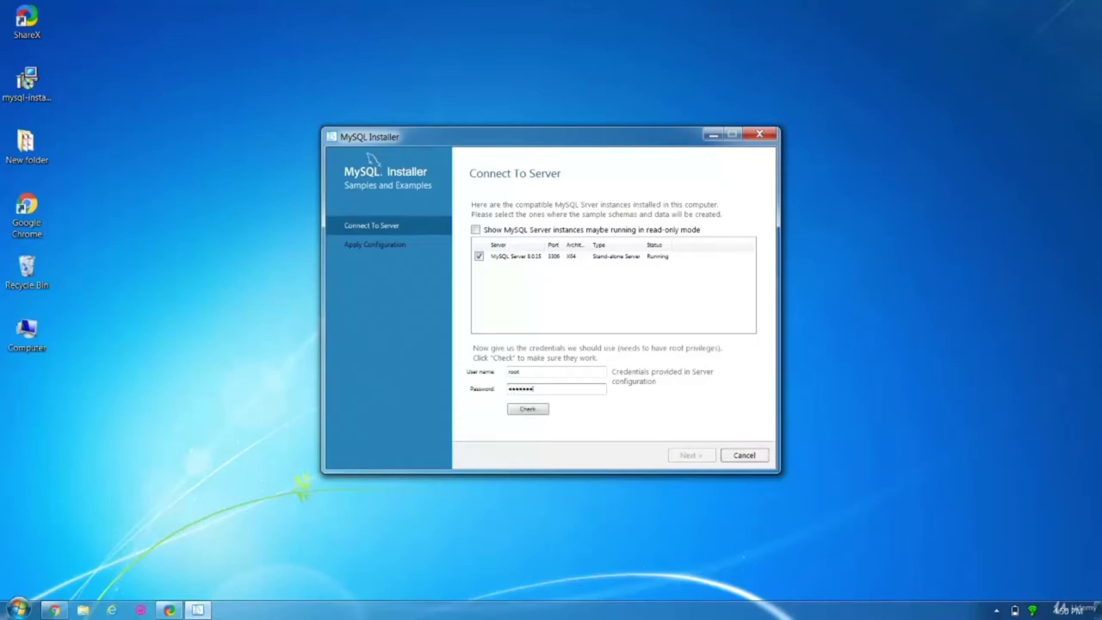
left_click(531, 408)
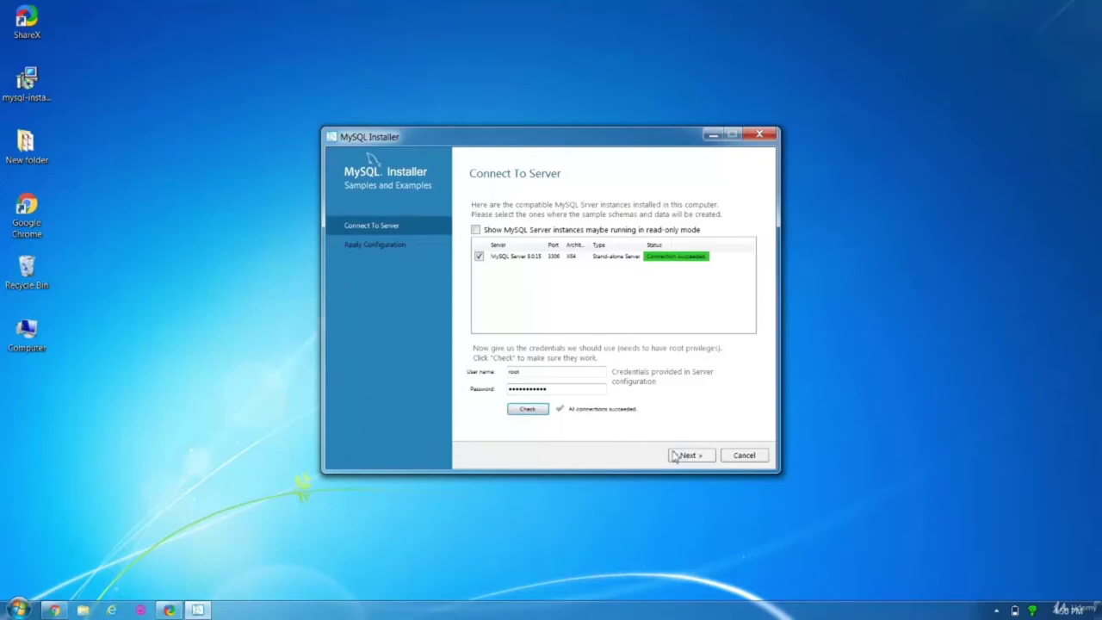
left_click(685, 458)
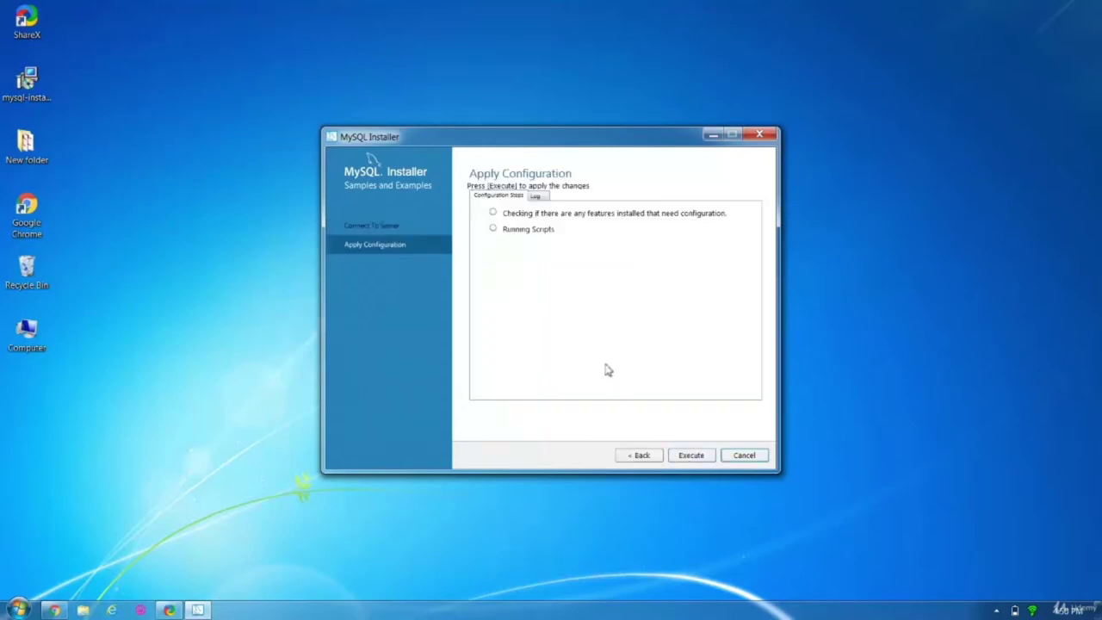
left_click(703, 456)
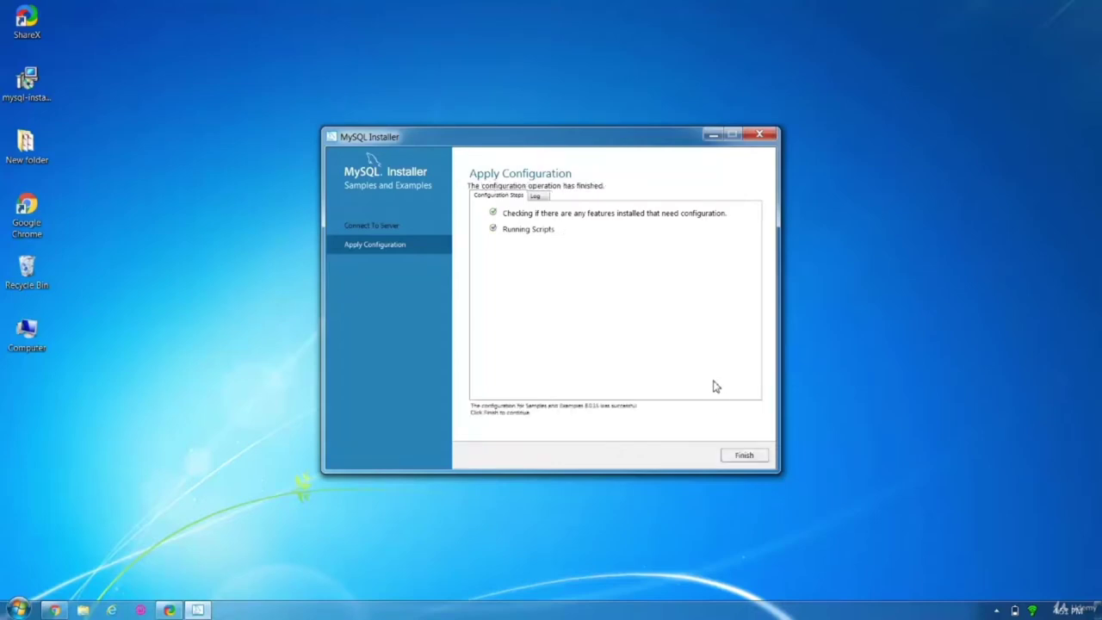
left_click(745, 456)
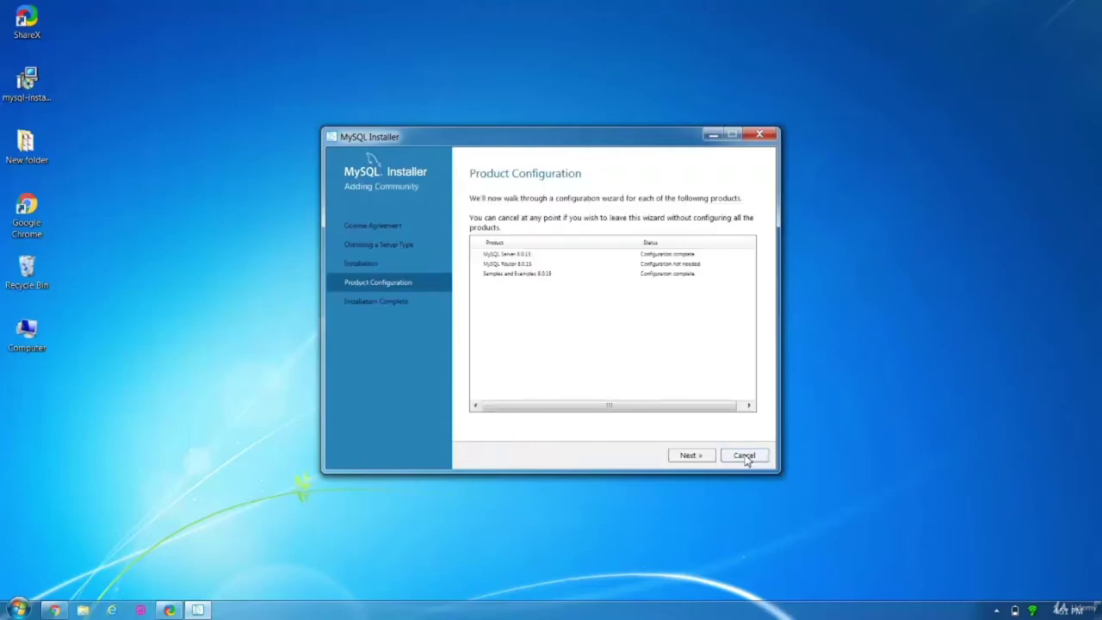
Finish the installation with MySQL Workbench and MySQL Shell set to launch.
left_click(693, 457)
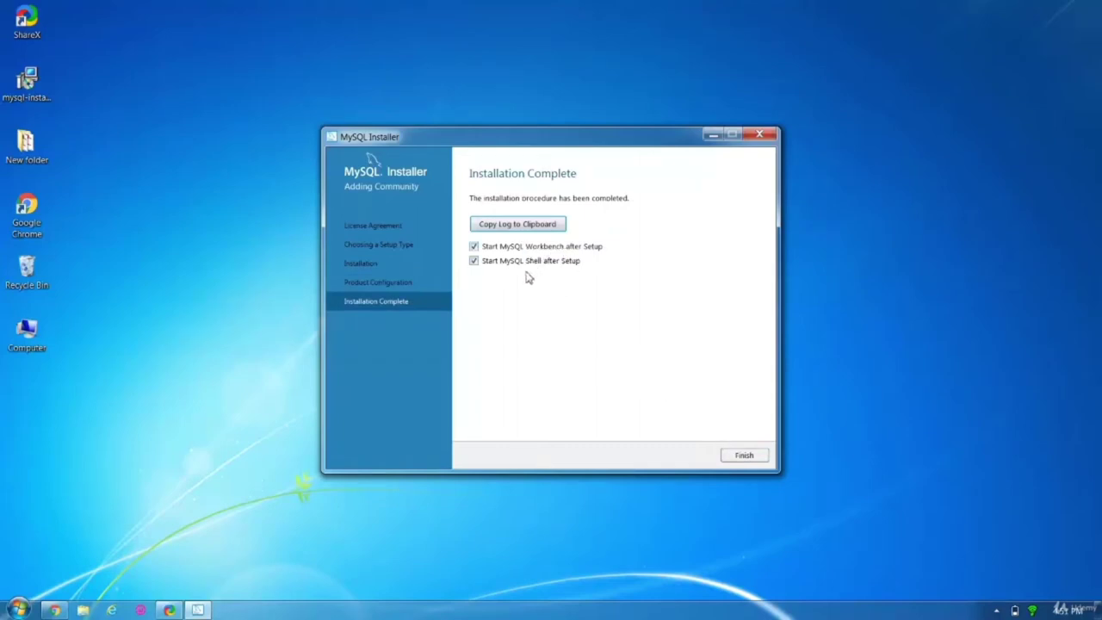
left_click(744, 457)
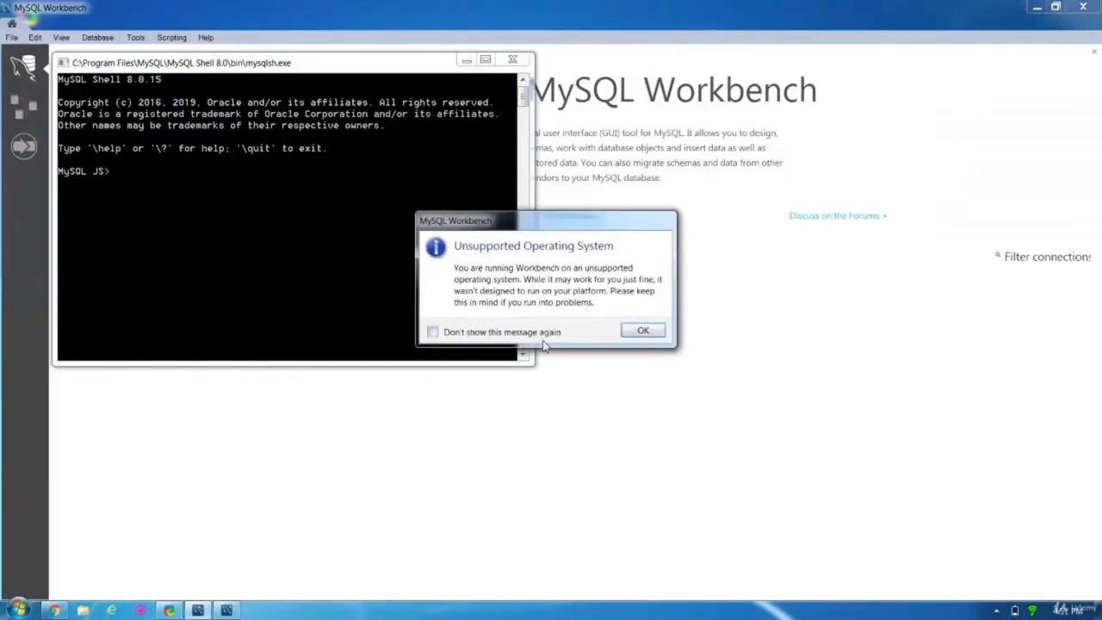
Dismiss Workbench's unsupported-OS warning and close the MySQL Shell console.
left_click(640, 331)
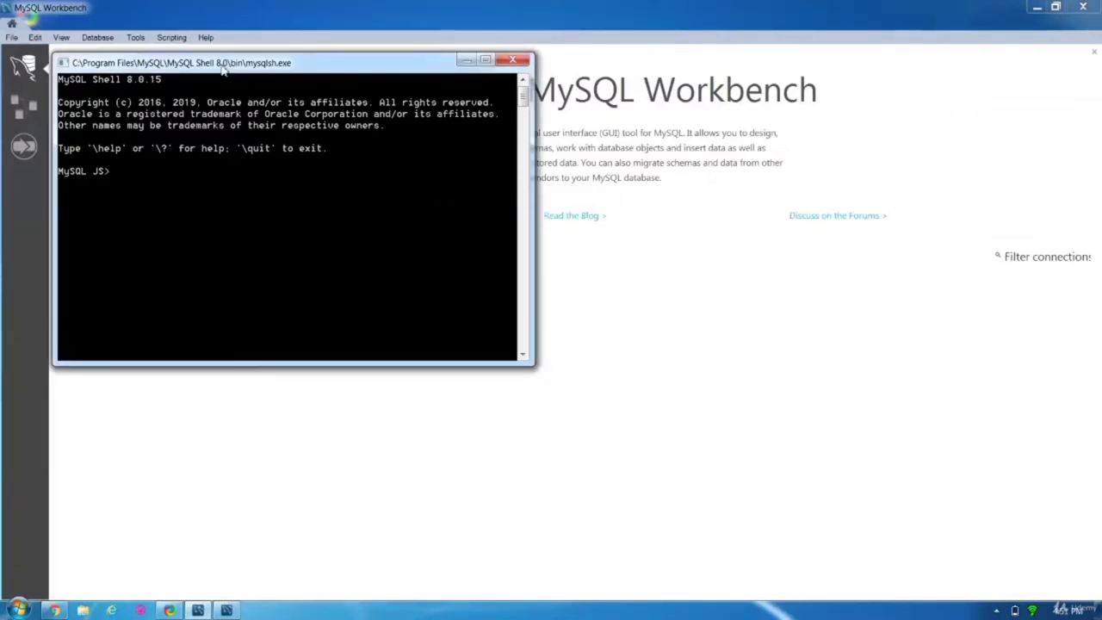
left_click_drag(223, 71, 362, 288)
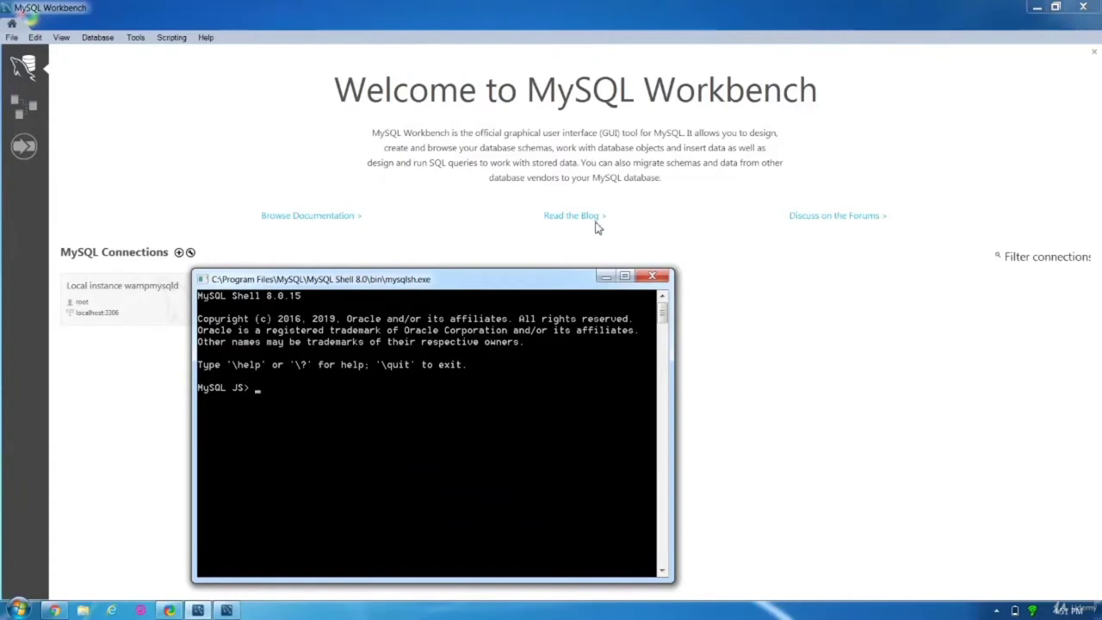
left_click(656, 279)
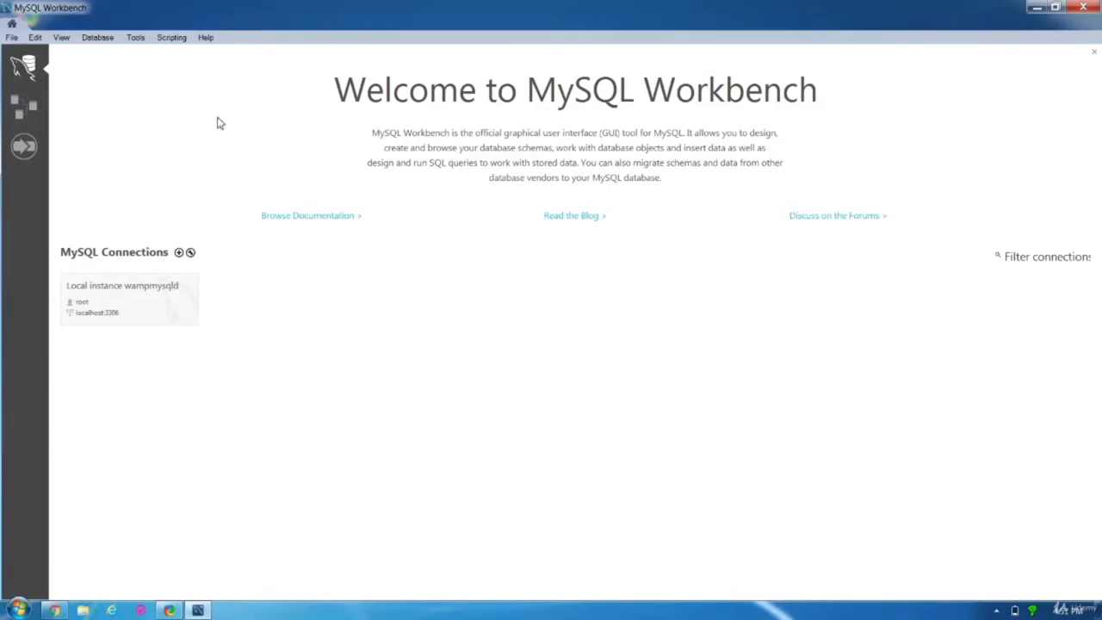
Connect to the local 127.0.0.1:3306 server with the root password, then close Workbench.
left_click(100, 39)
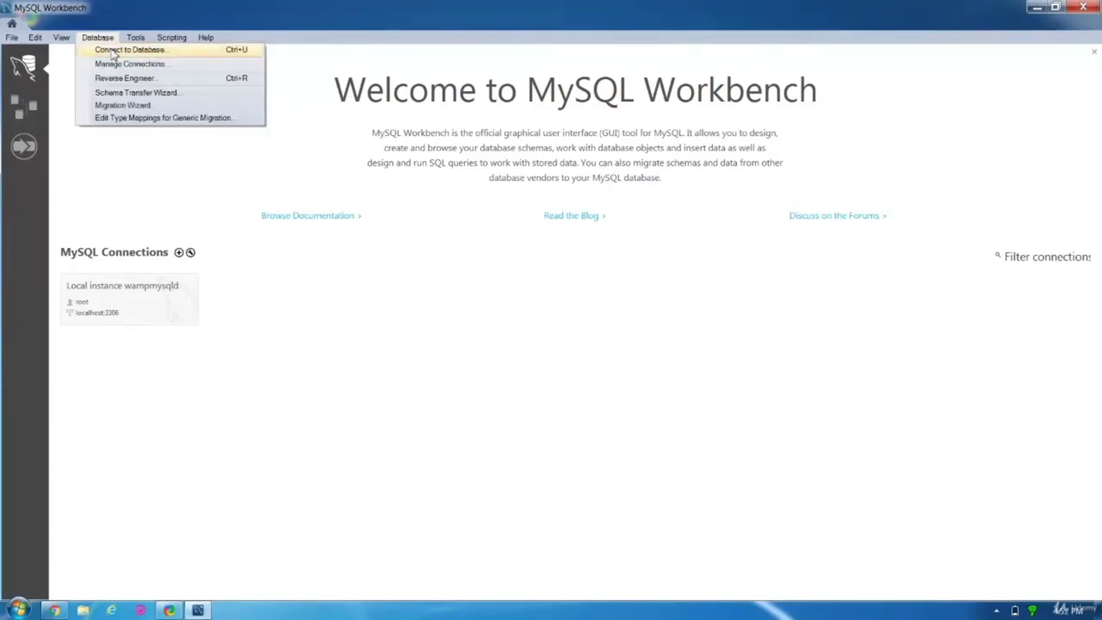
left_click(113, 53)
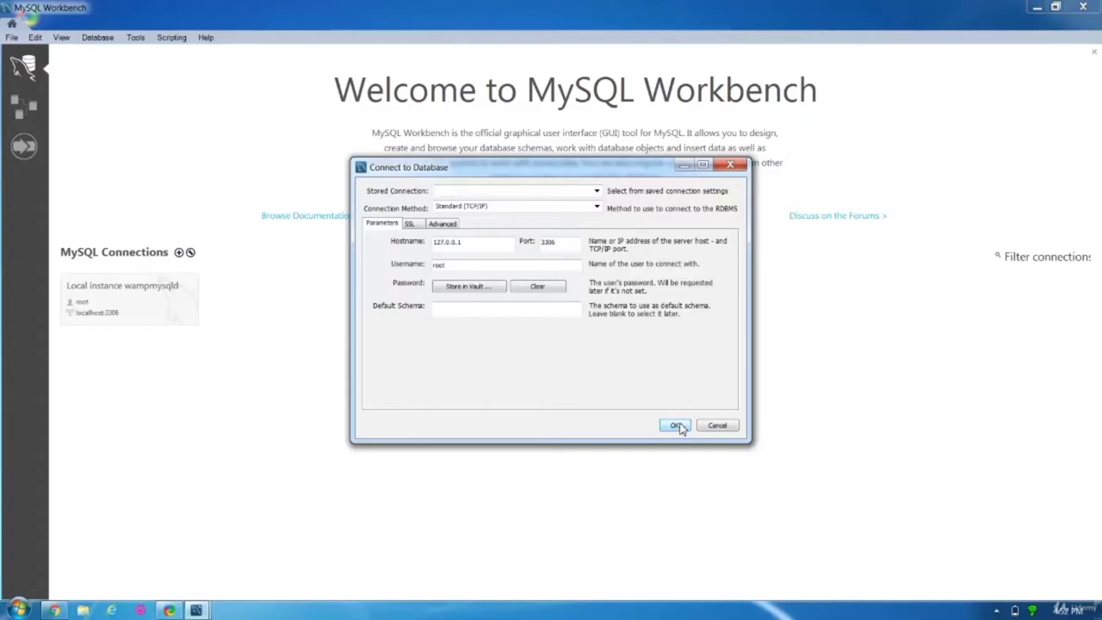
left_click(677, 425)
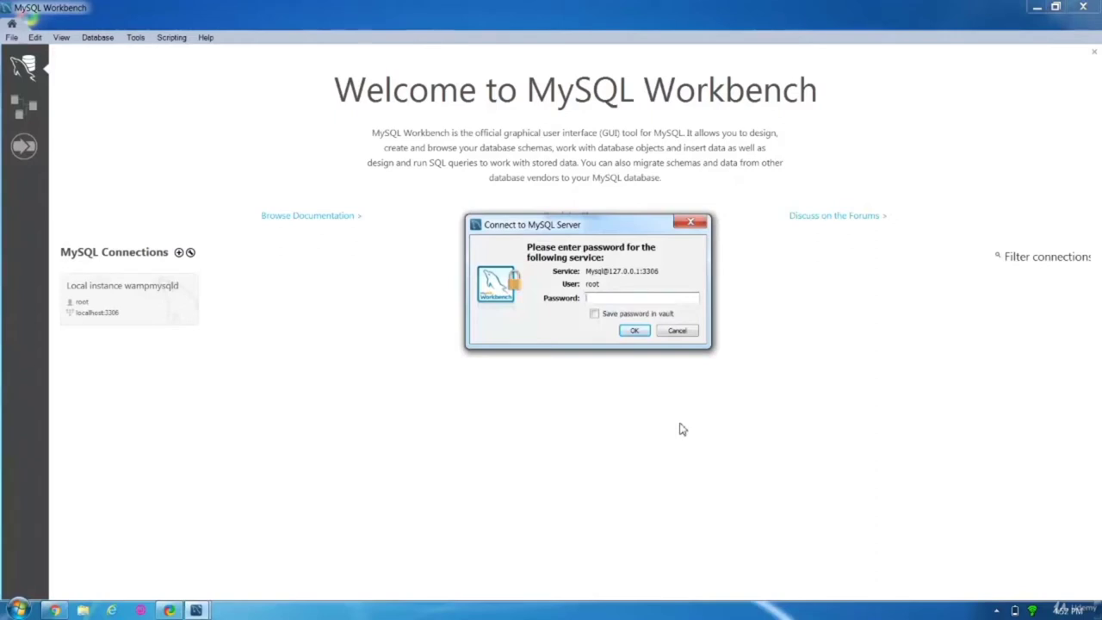
type("*******")
left_click(627, 333)
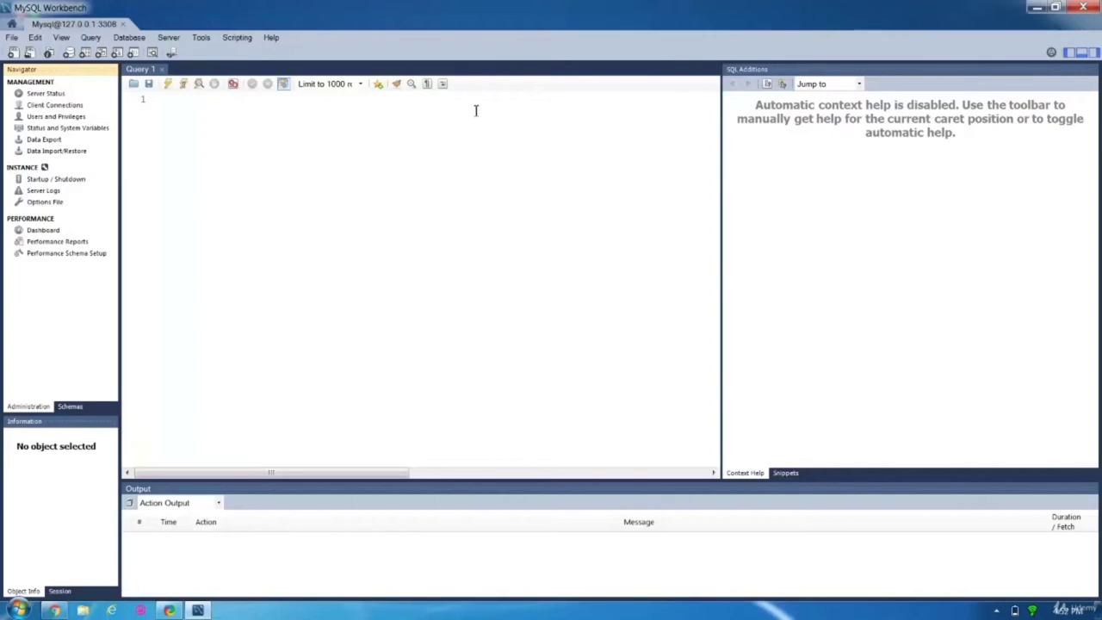
left_click(1083, 6)
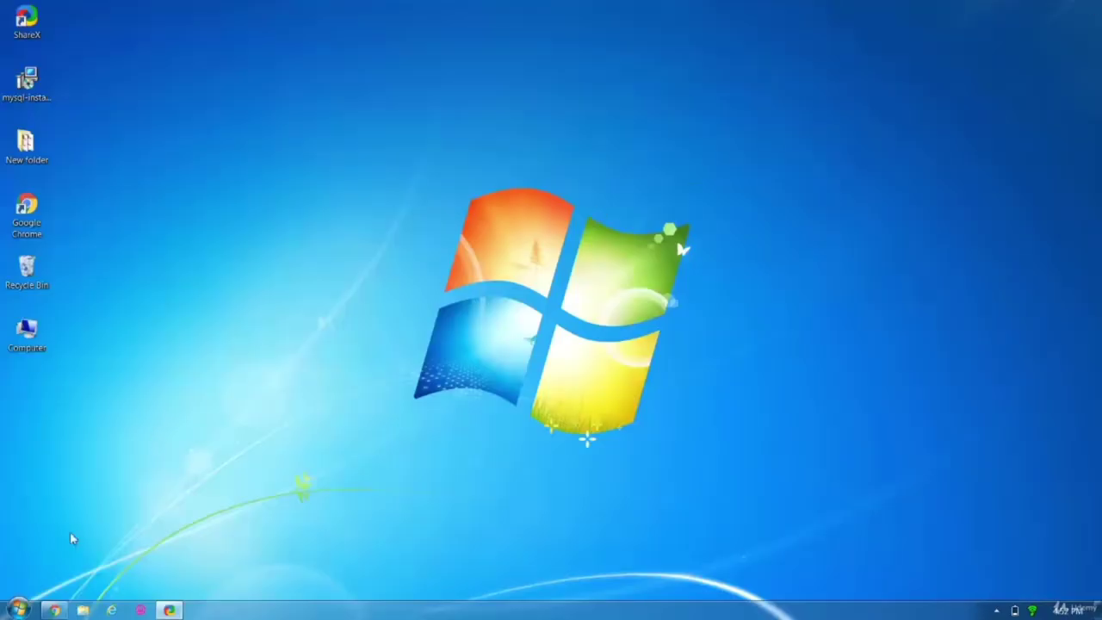
Launch MySQL 8.0 Command Line Client from the Start menu's MySQL > MySQL Server 8.0 folder.
left_click(19, 609)
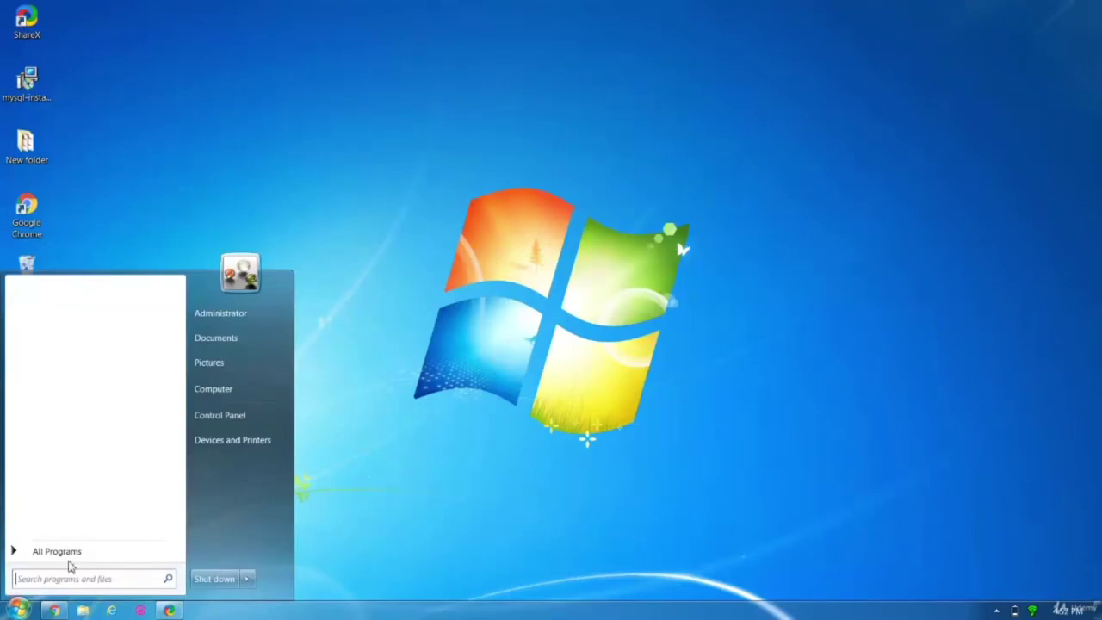
left_click(76, 558)
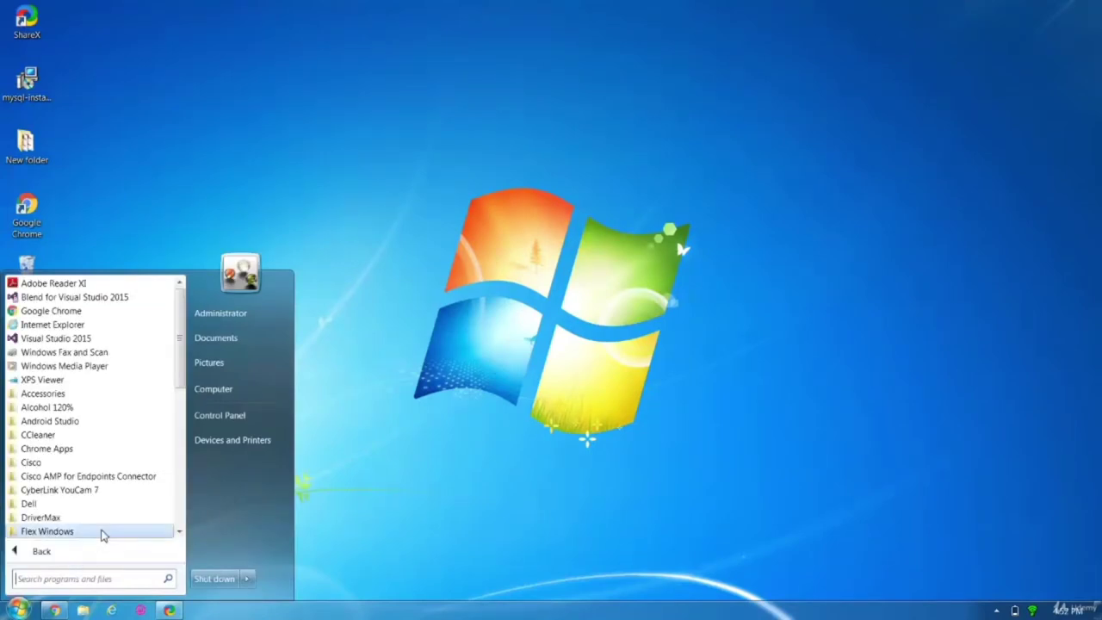
left_click(181, 531)
left_click_drag(181, 531, 179, 530)
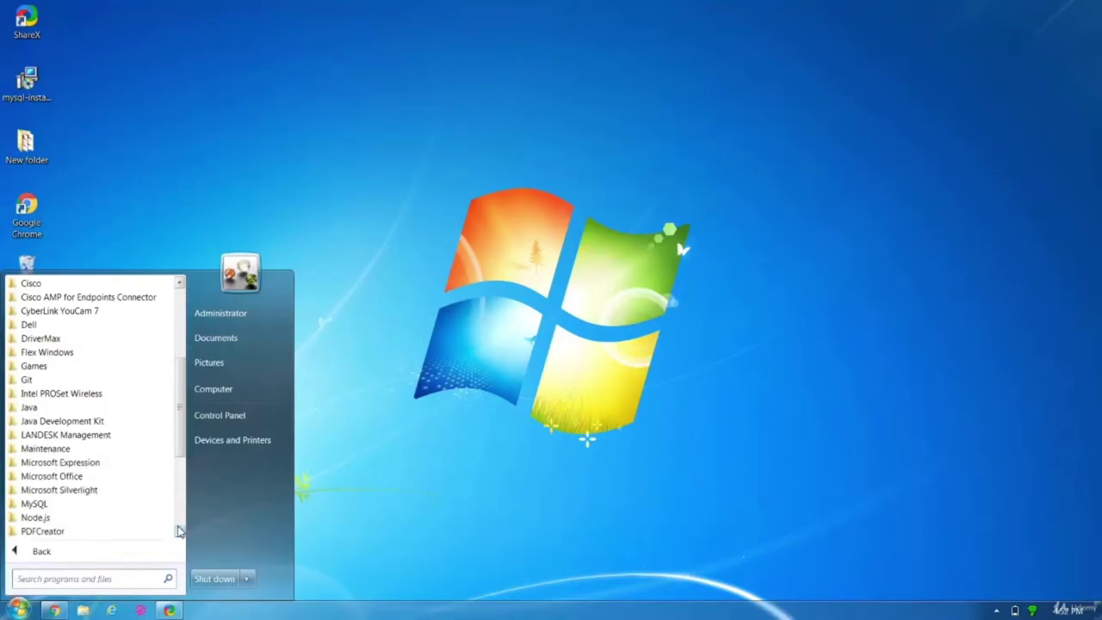
left_click(139, 506)
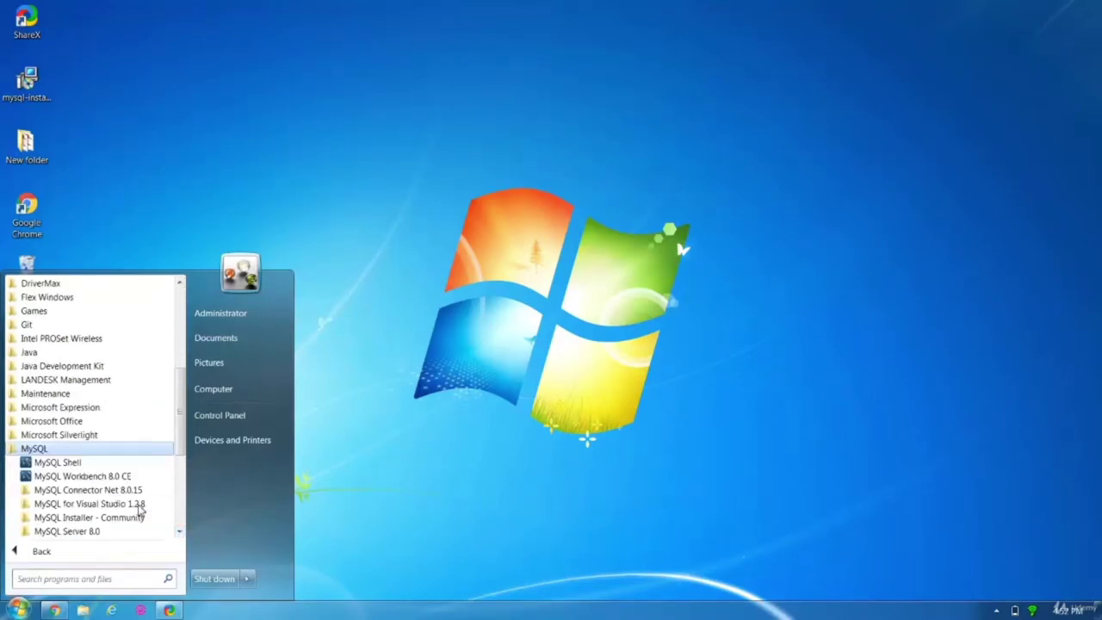
left_click(180, 531)
left_click(181, 531)
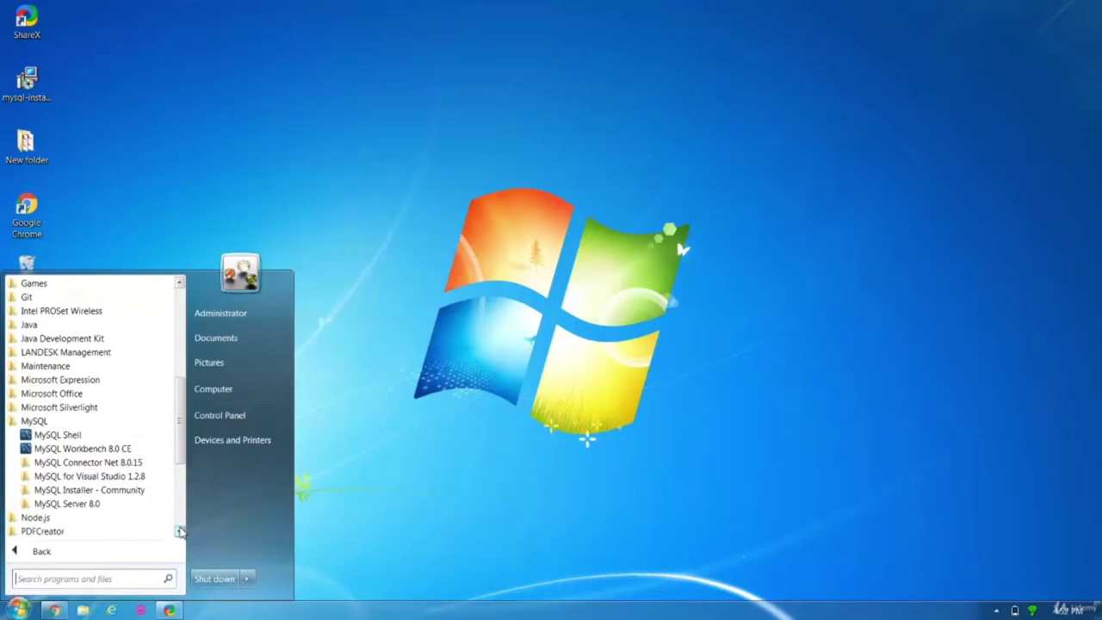
left_click(141, 508)
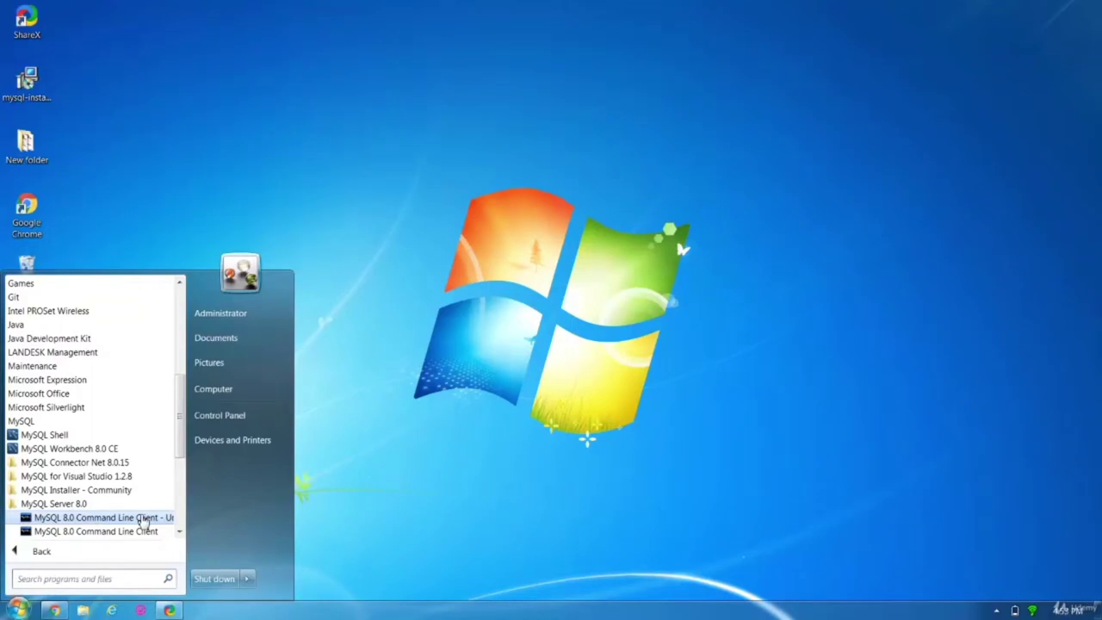
left_click(143, 519)
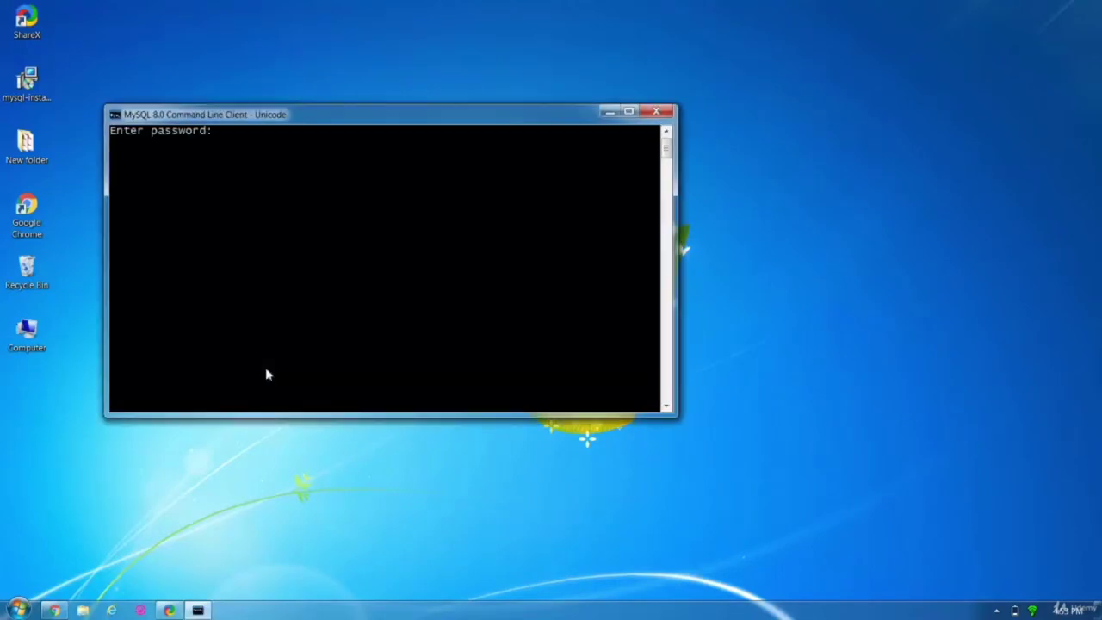
Log in with the root password and run show databases; to list the six databases.
type("**")
key("Return")
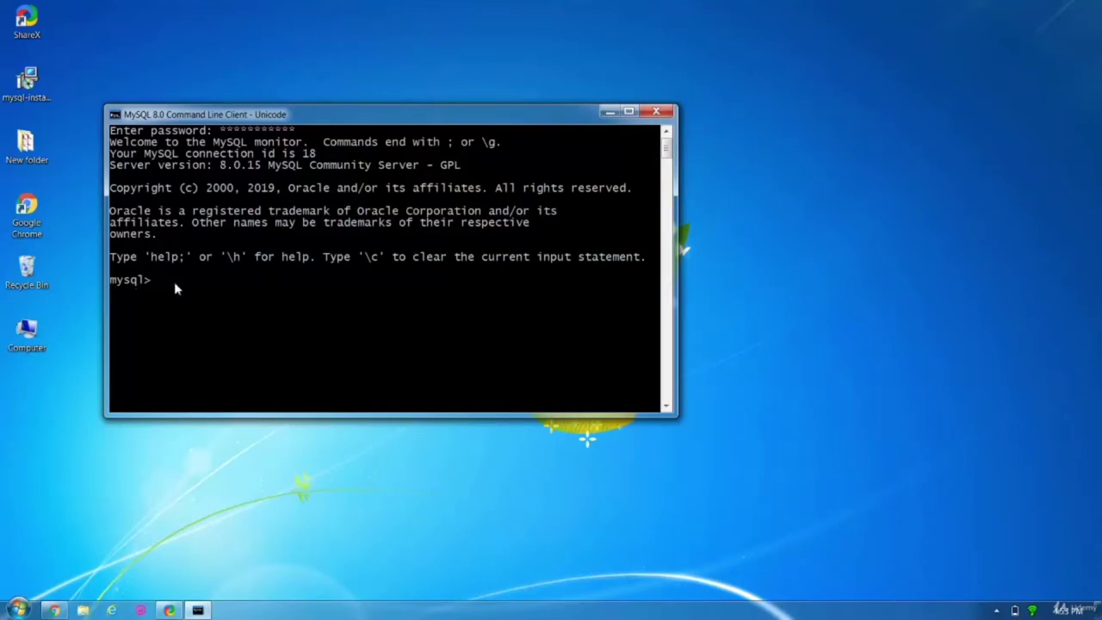
type("show")
key("BackSpace")
key("BackSpace")
type("w databases;")
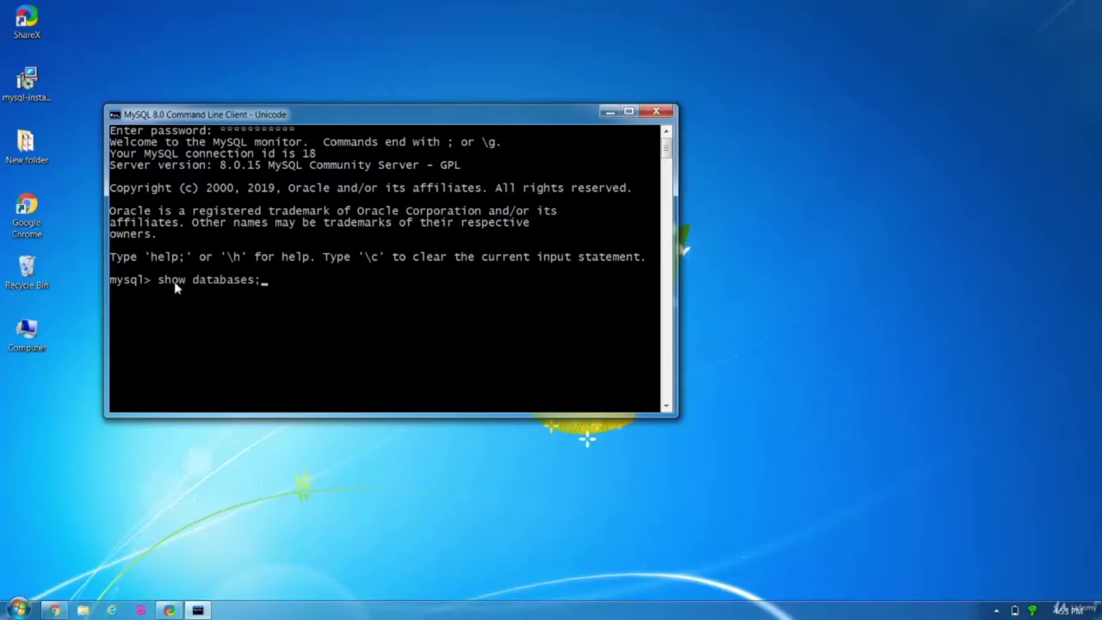
key("Return")
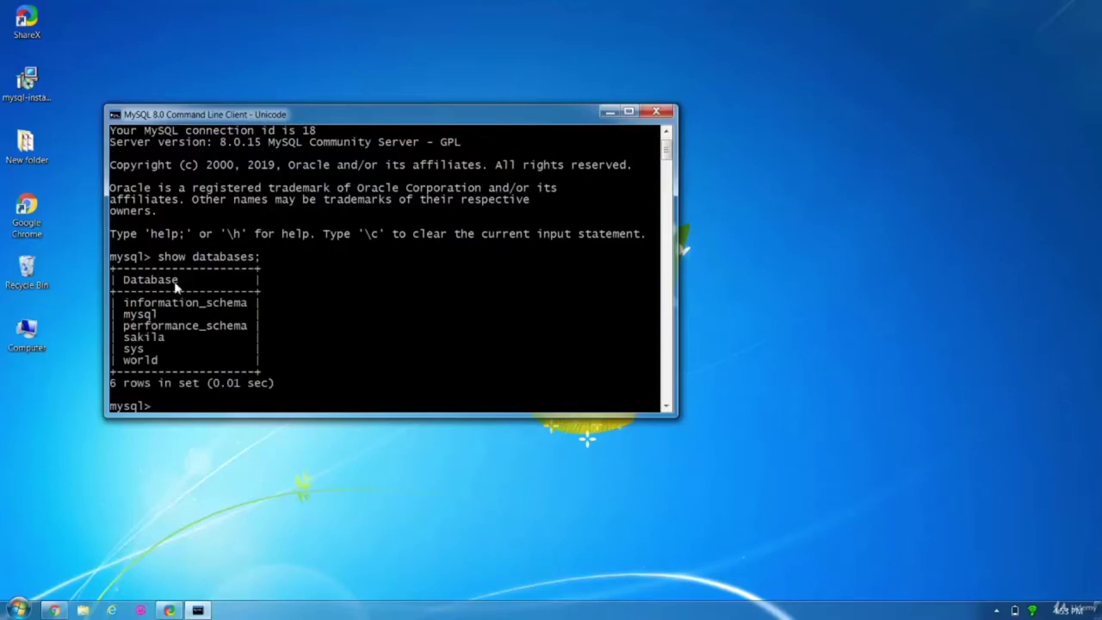
Run use world; and show tables; to list the world database's three tables.
type("use world;")
key("Return")
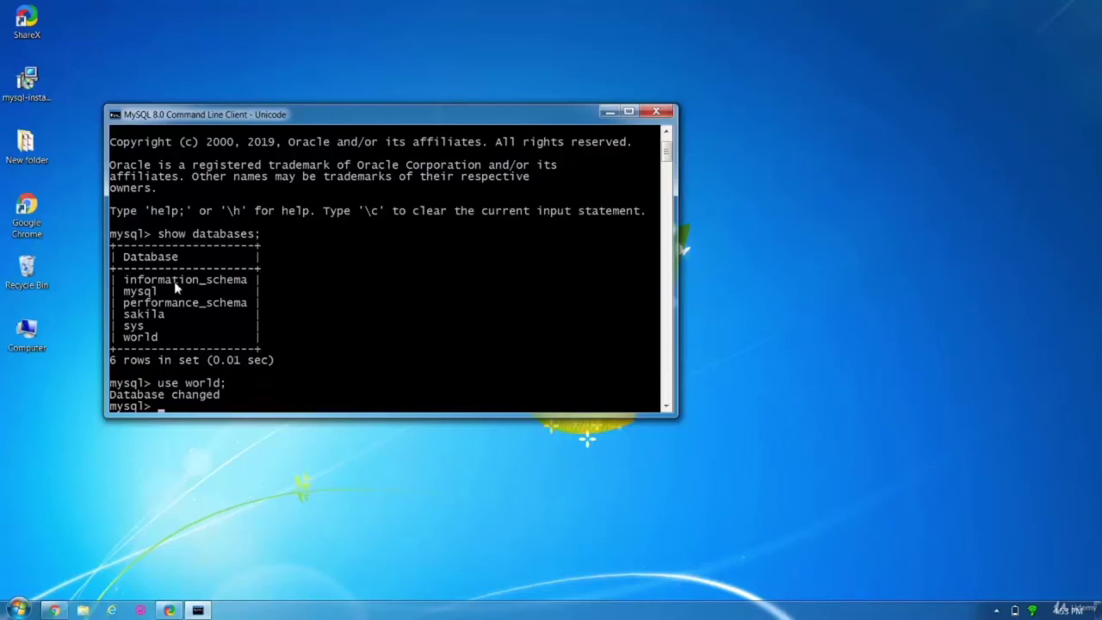
type("show tables;")
key("Return")
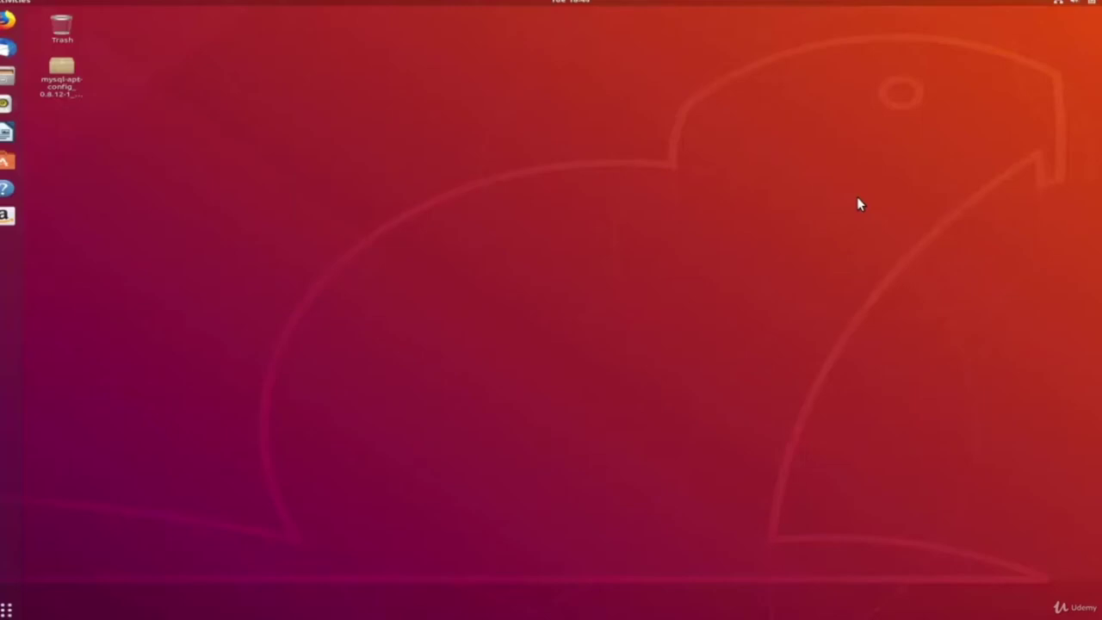
Open a new terminal window from the Ubuntu desktop's right-click menu.
right_click(821, 193)
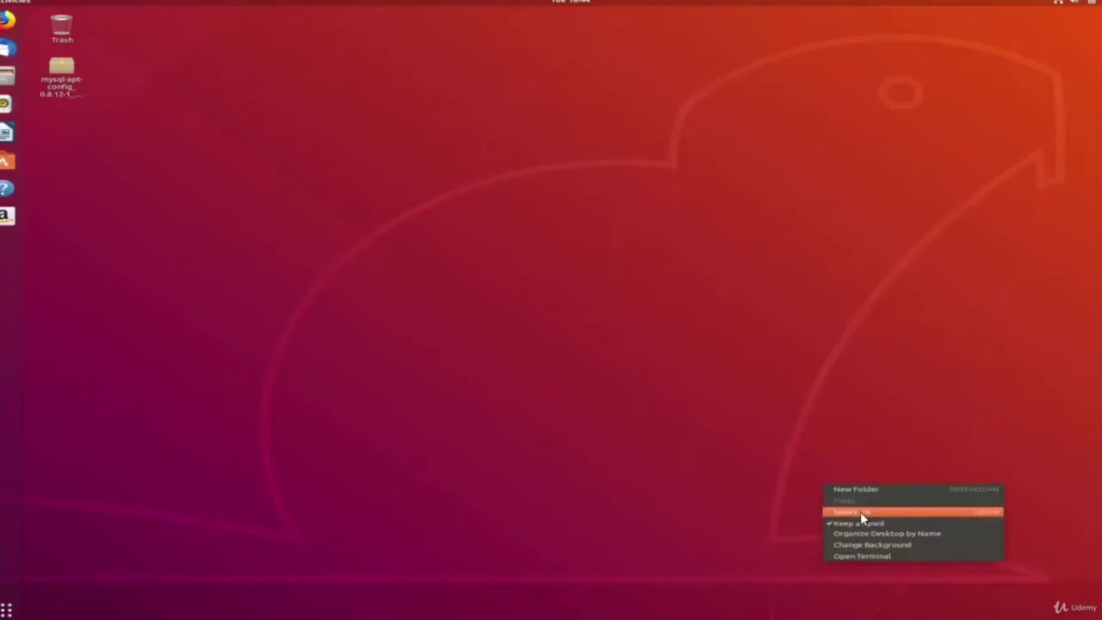
left_click(886, 556)
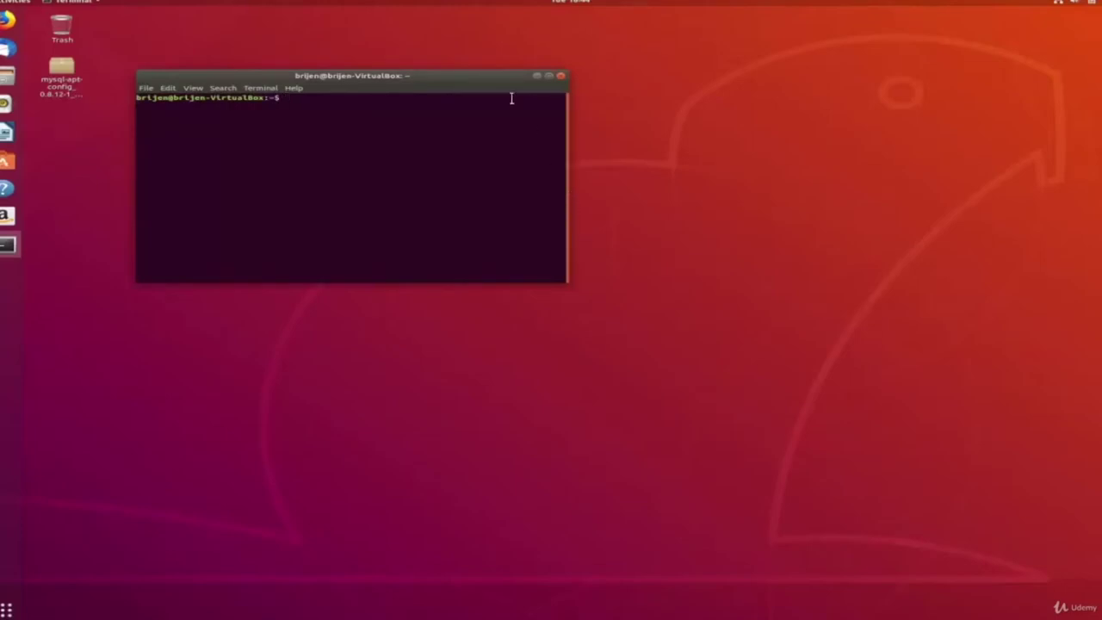
left_click_drag(478, 80, 565, 84)
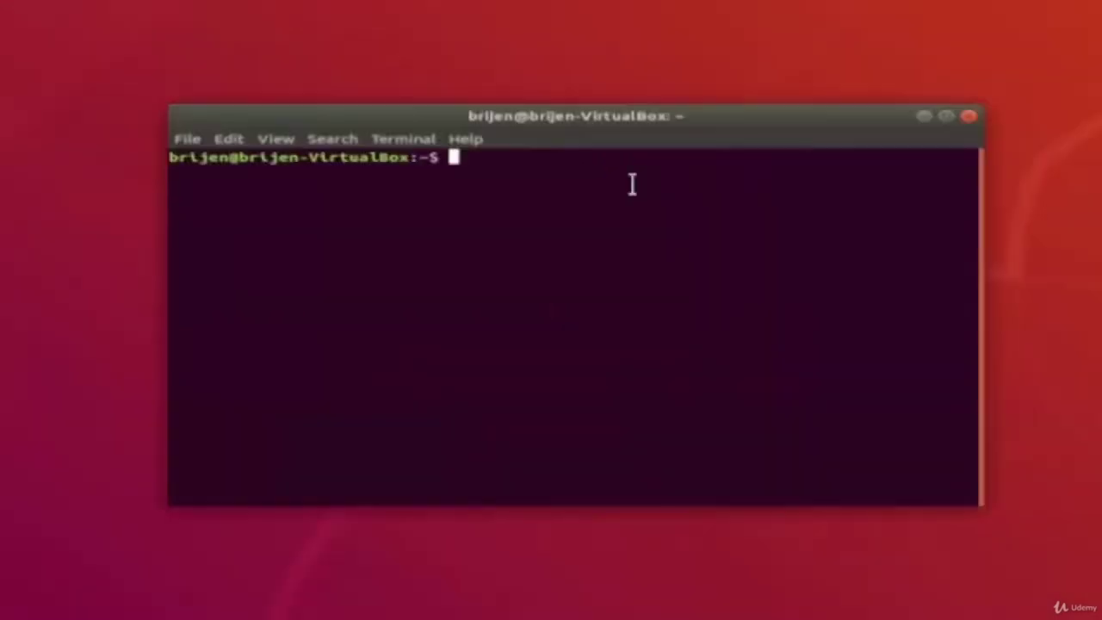
Run sudo apt-get install mysql-server in the terminal.
type("sudo")
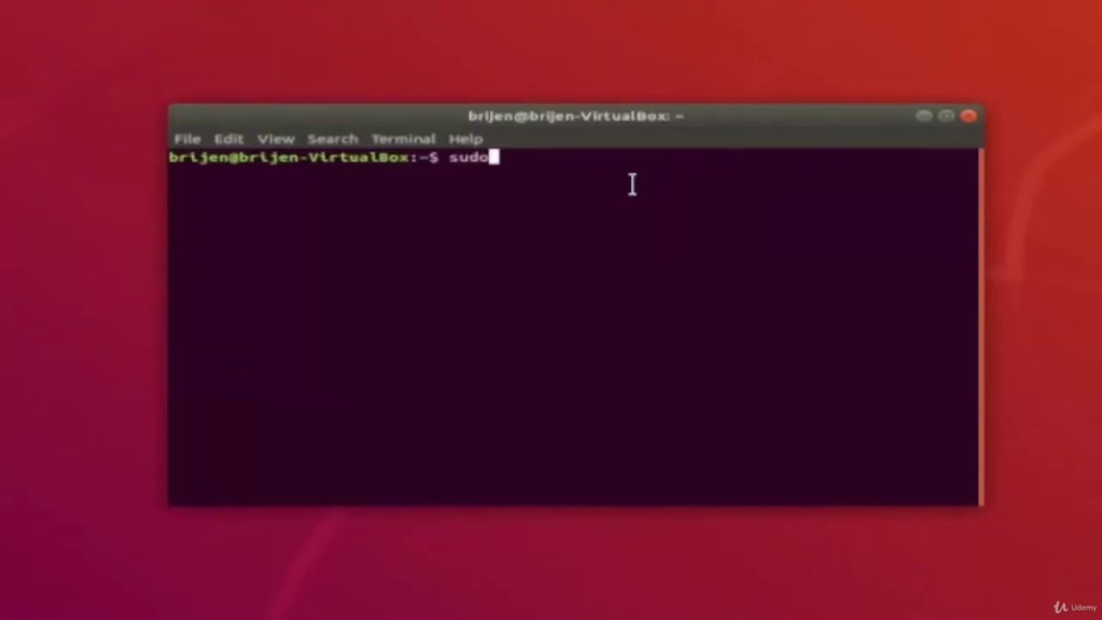
type(" apt")
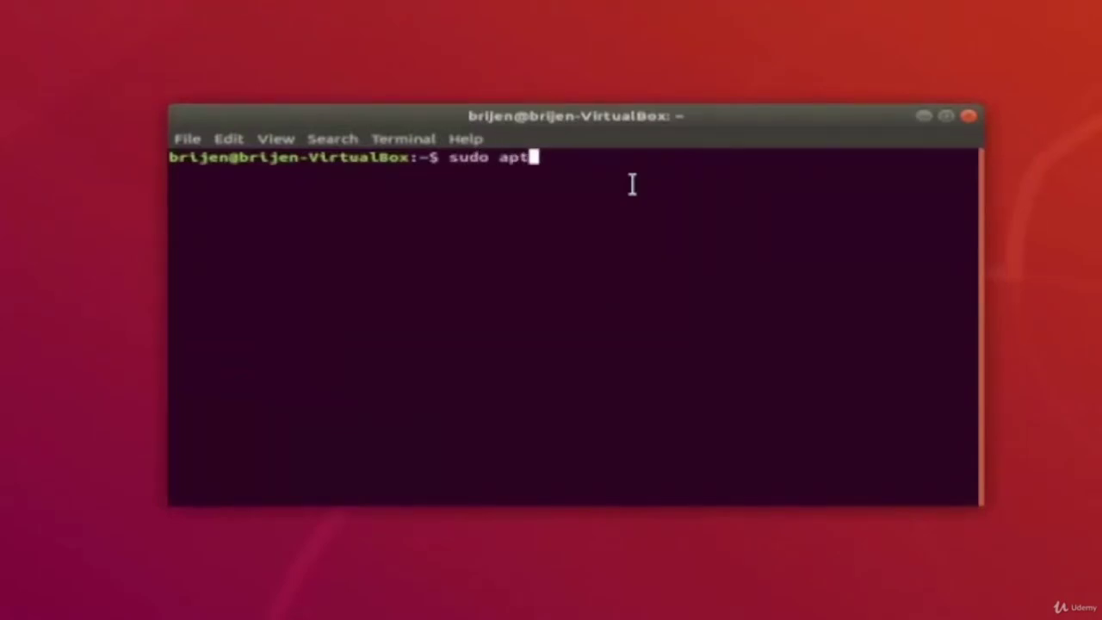
key("BackSpace")
type("-get instal")
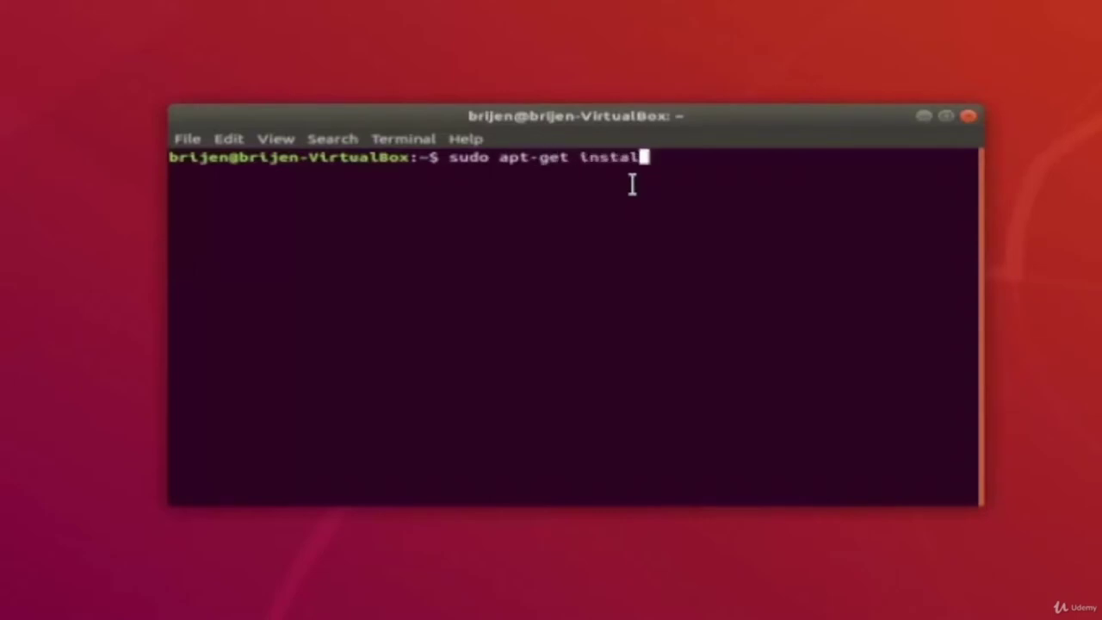
type("l mysq")
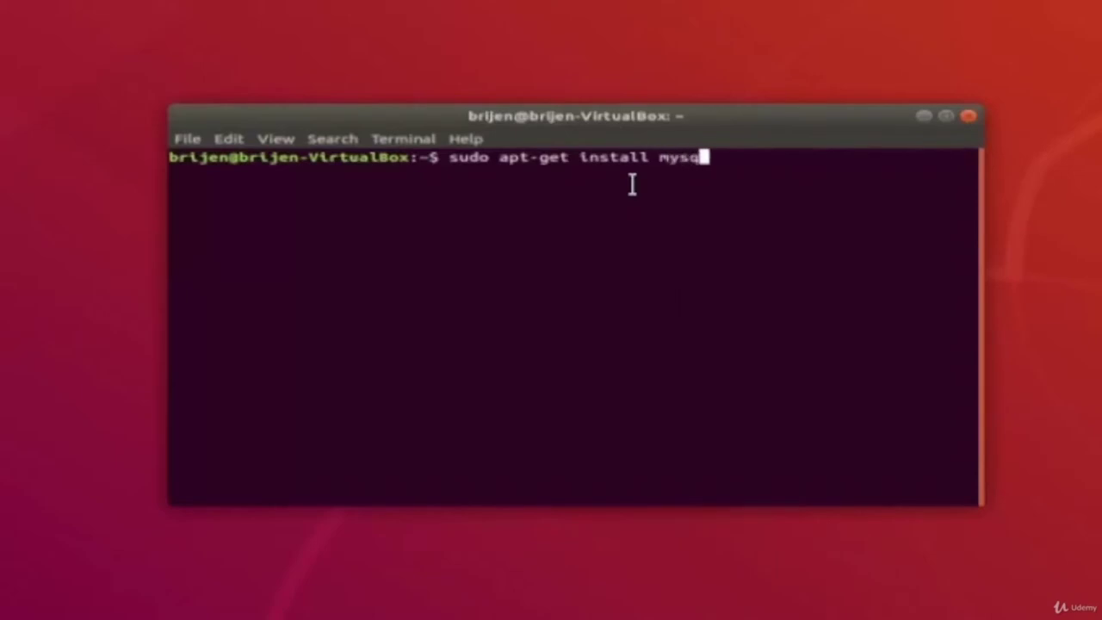
type("l-server")
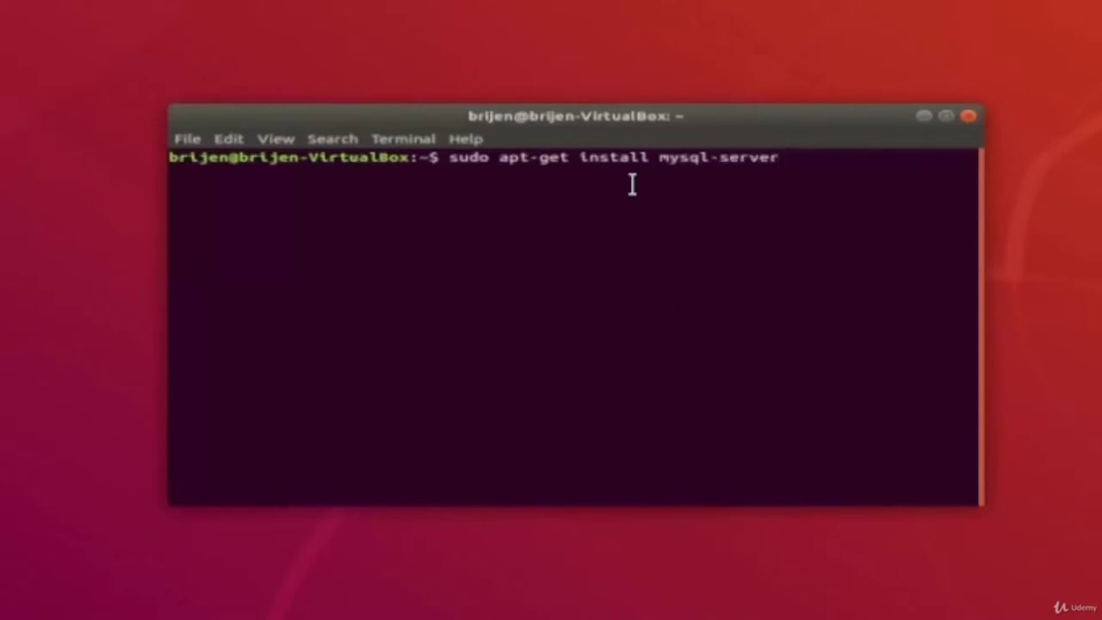
key("Return")
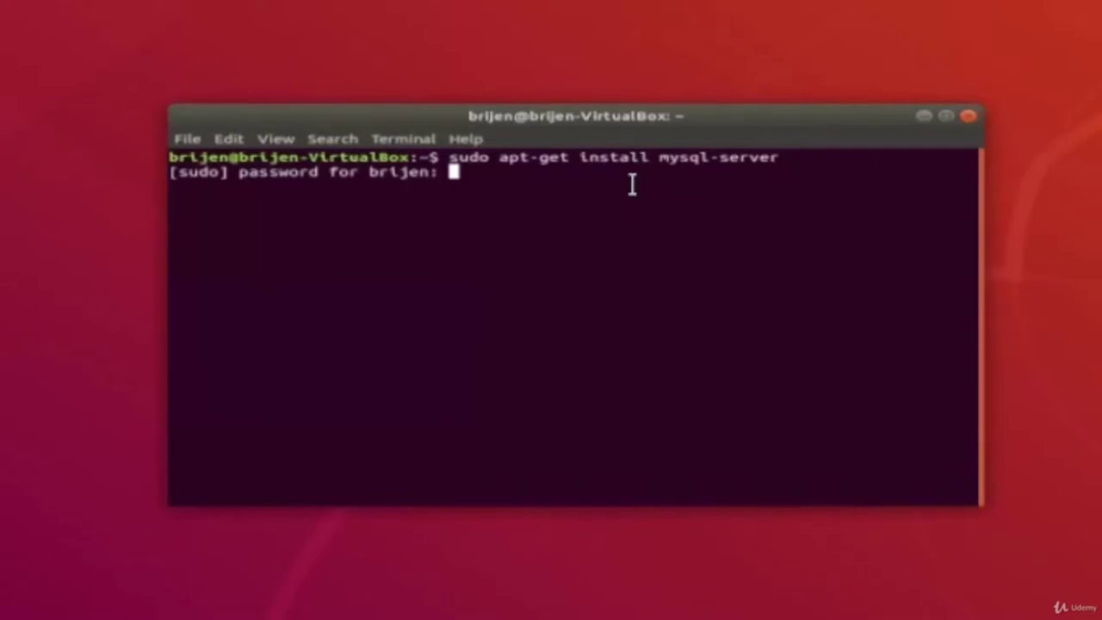
Submit the sudo password and answer y to download the 12 MySQL packages.
key("Return")
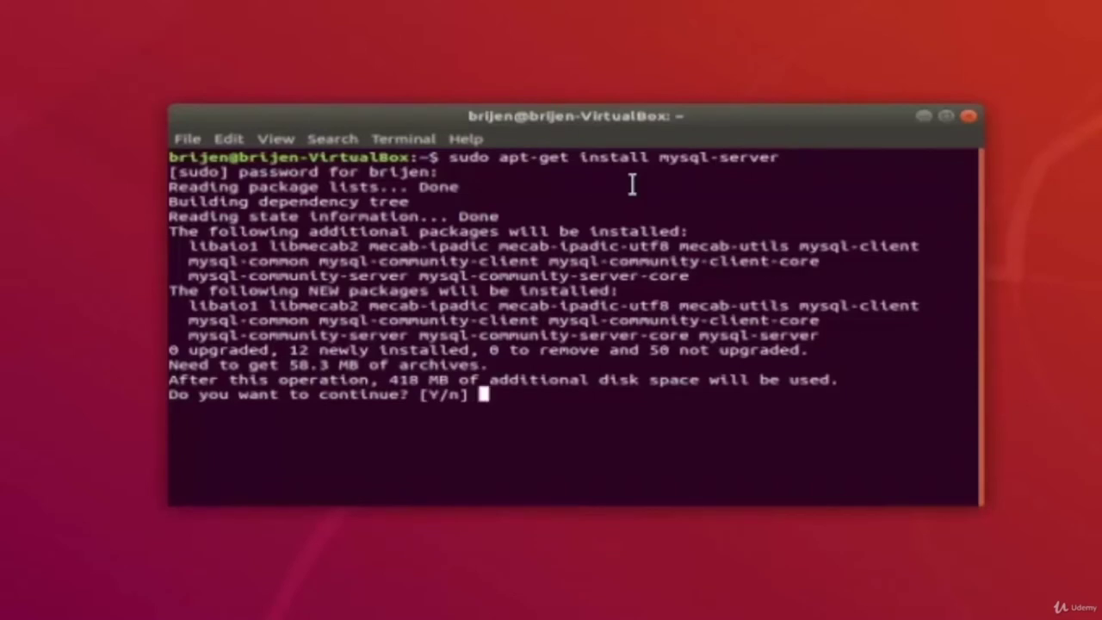
type("y")
key("Return")
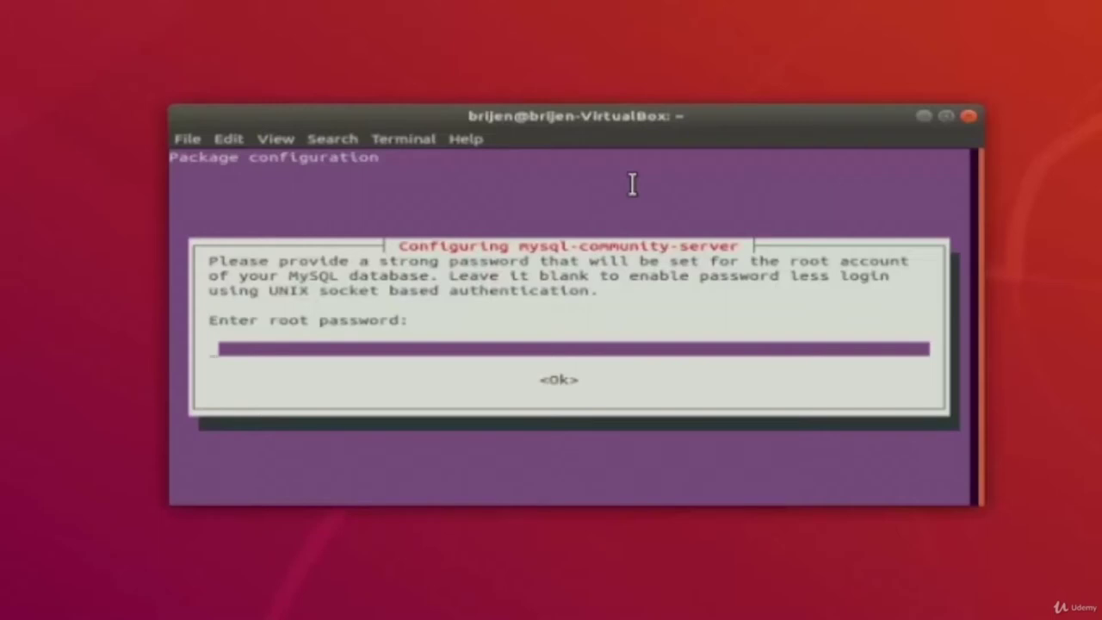
Set and confirm the MySQL root password, then keep Use Strong Password Encryption.
type("*********")
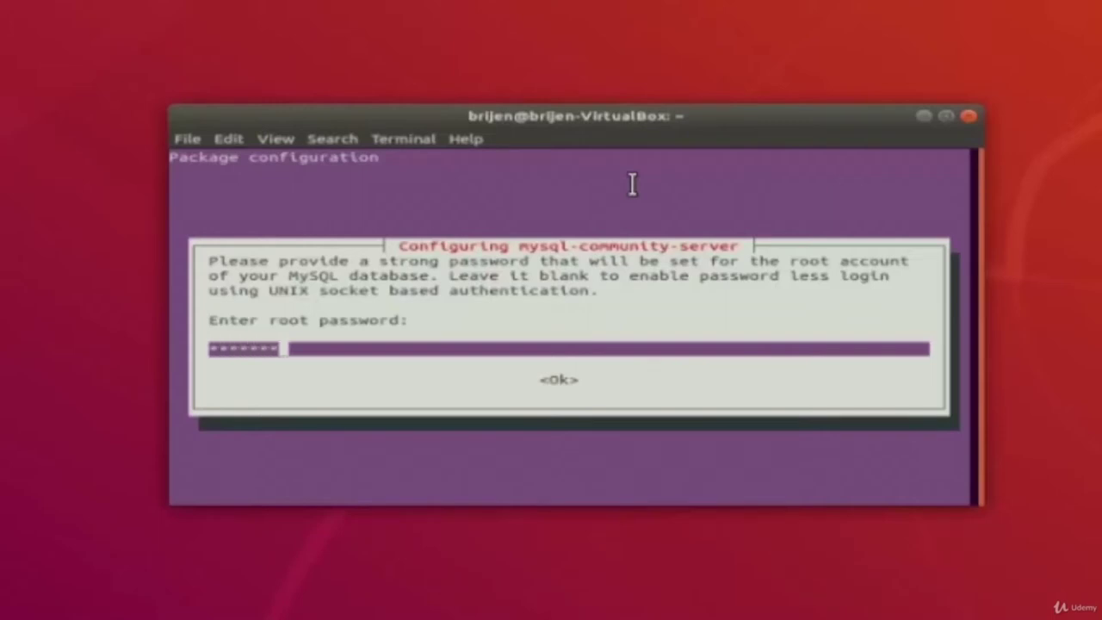
type("**")
key("Return")
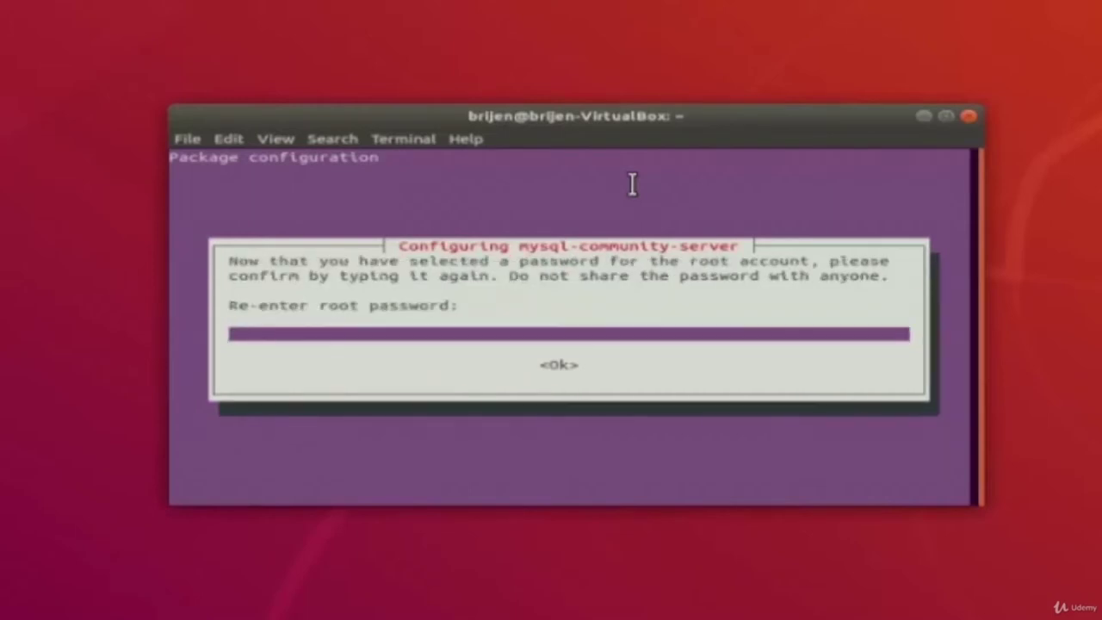
type("**********")
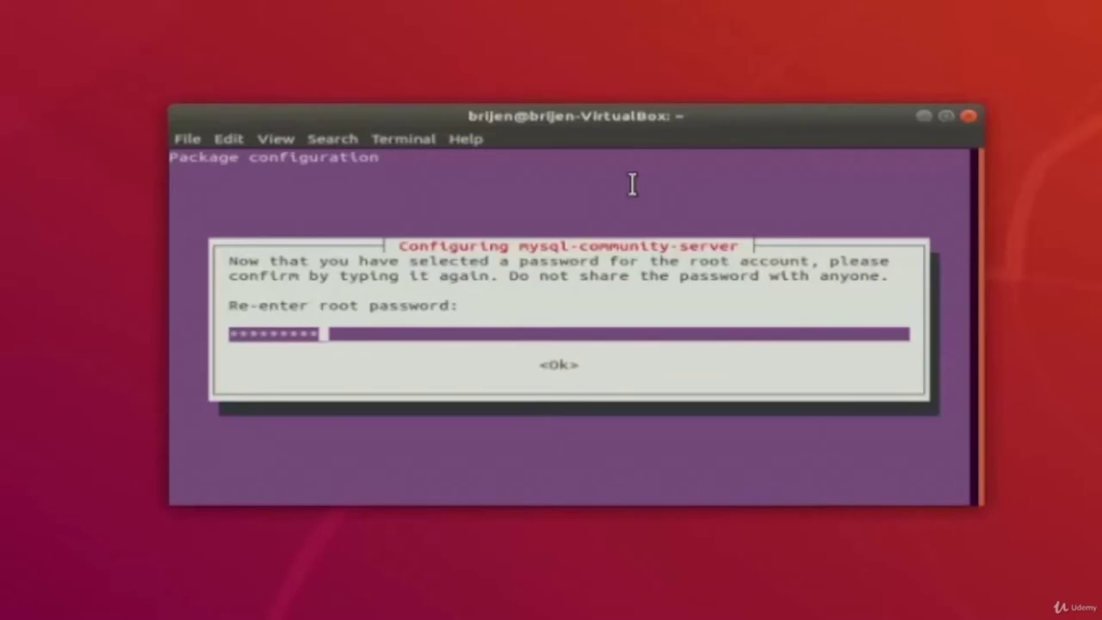
type("*")
key("Return")
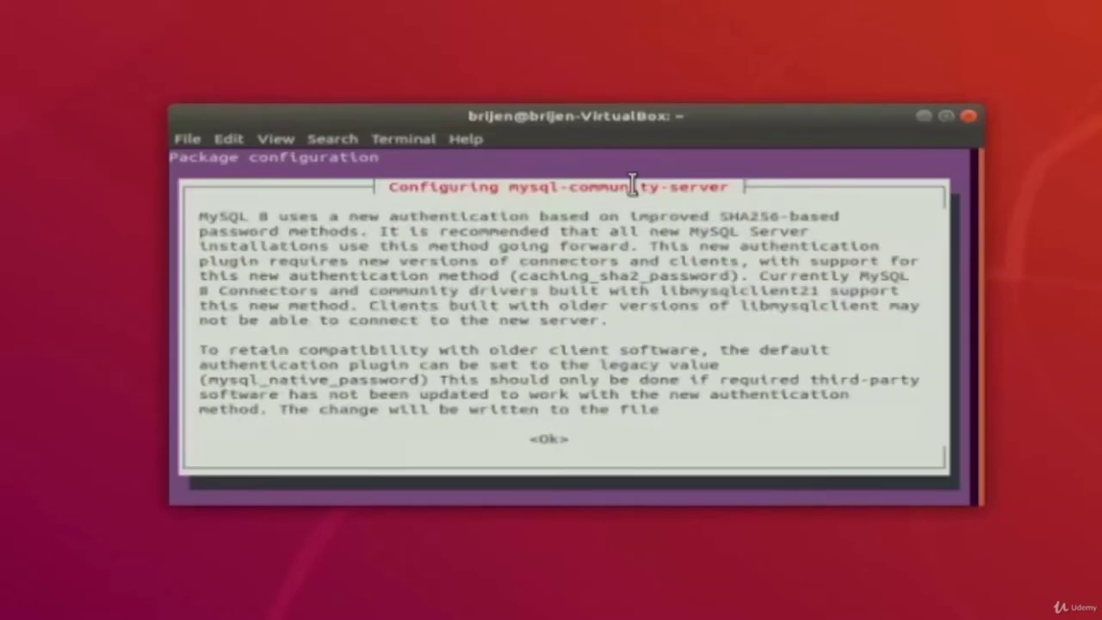
key("Return")
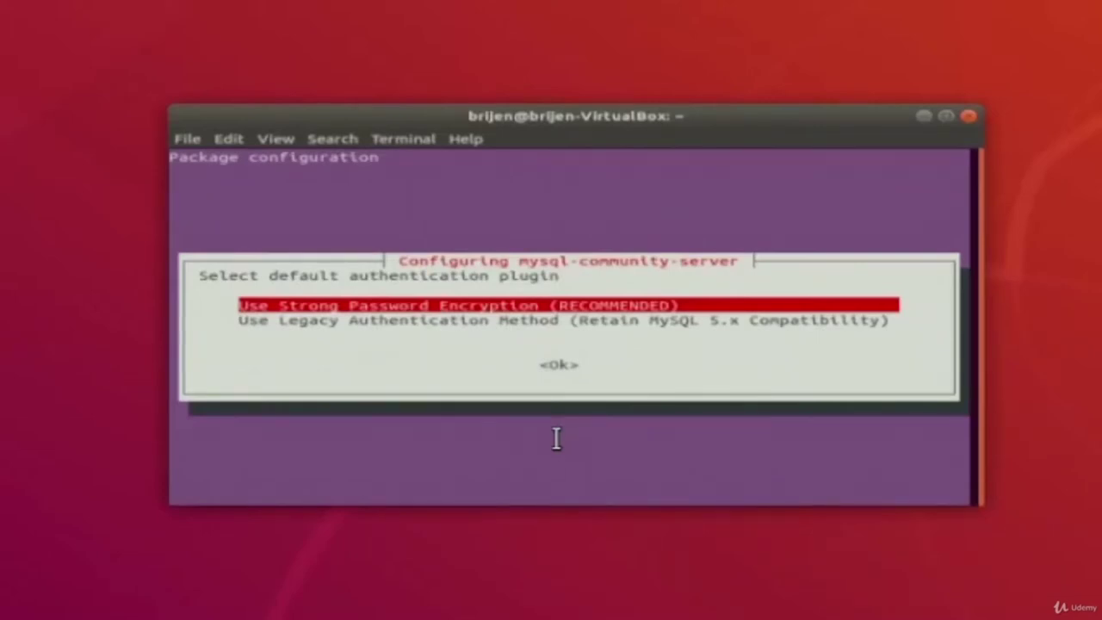
key("Return")
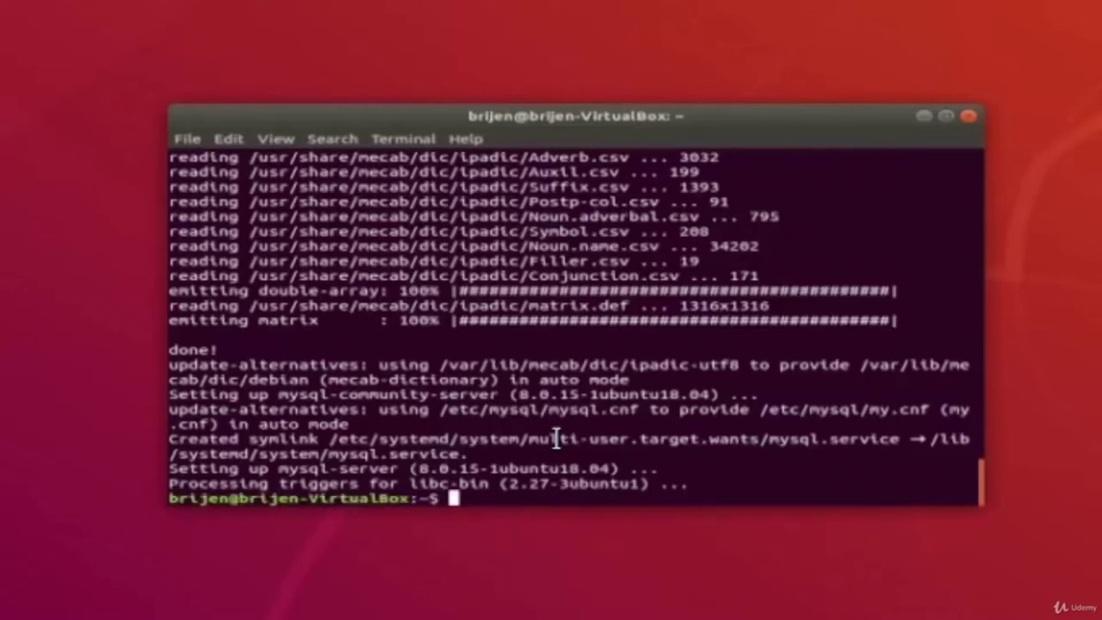
After plain mysql is denied access, log into the MySQL 8.0.15 monitor with mysql -u root -p and the root password.
type("mysql")
key("Return")
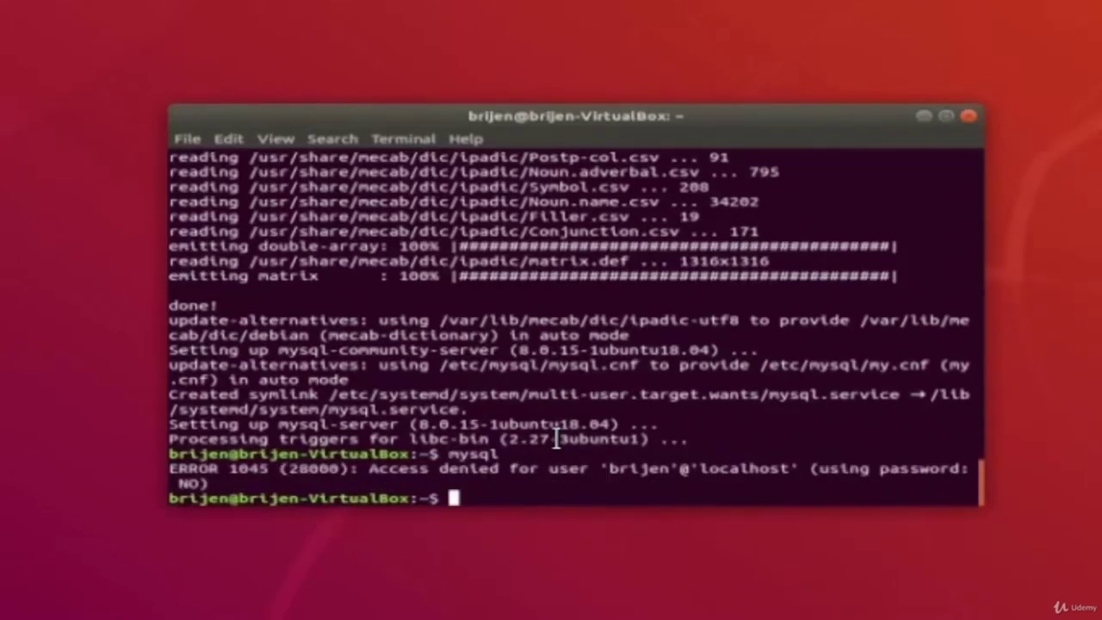
type("mysq")
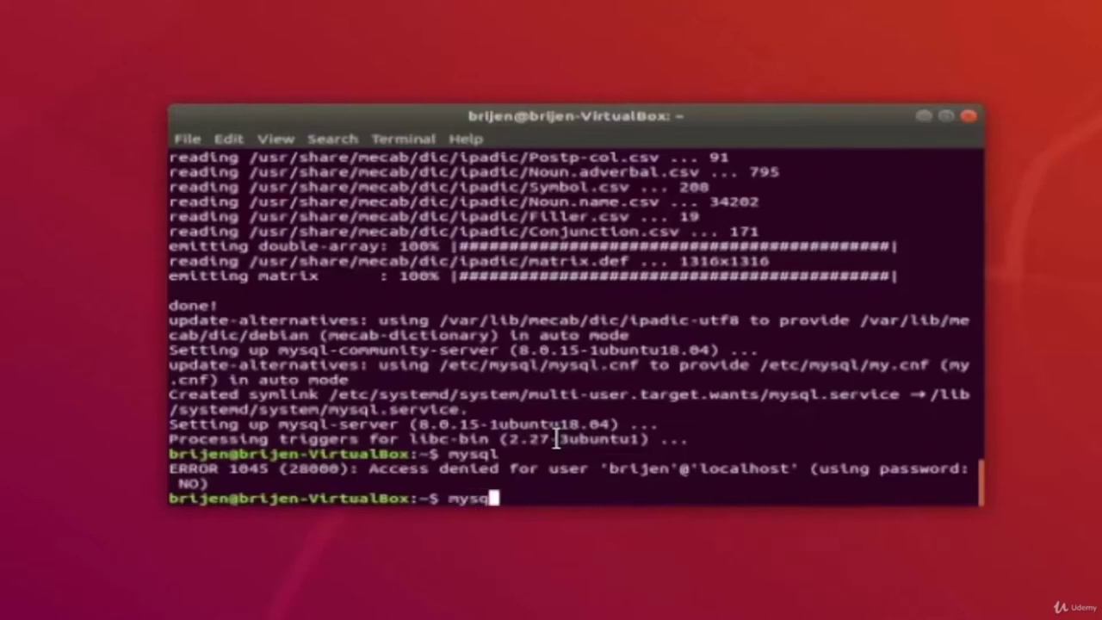
type("l -u root")
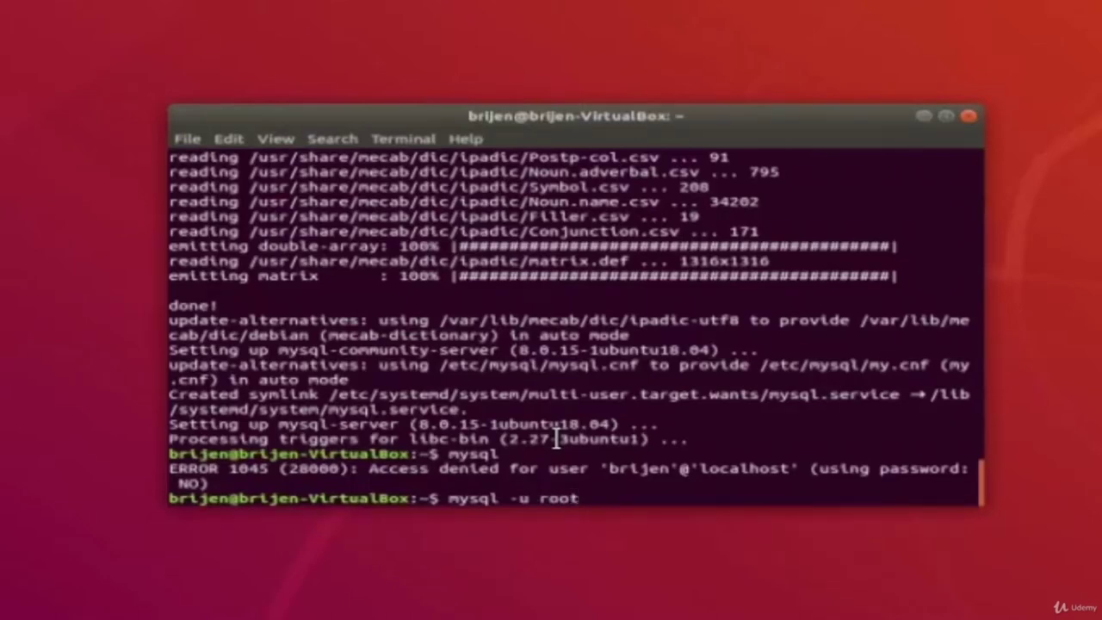
type(" -p")
key("Return")
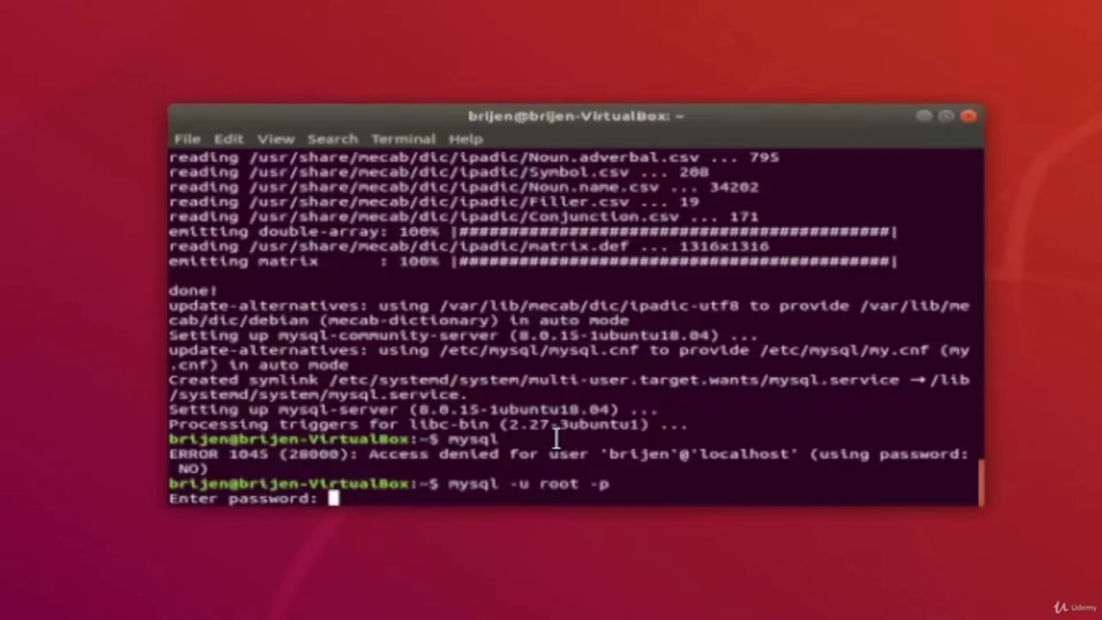
key("Return")
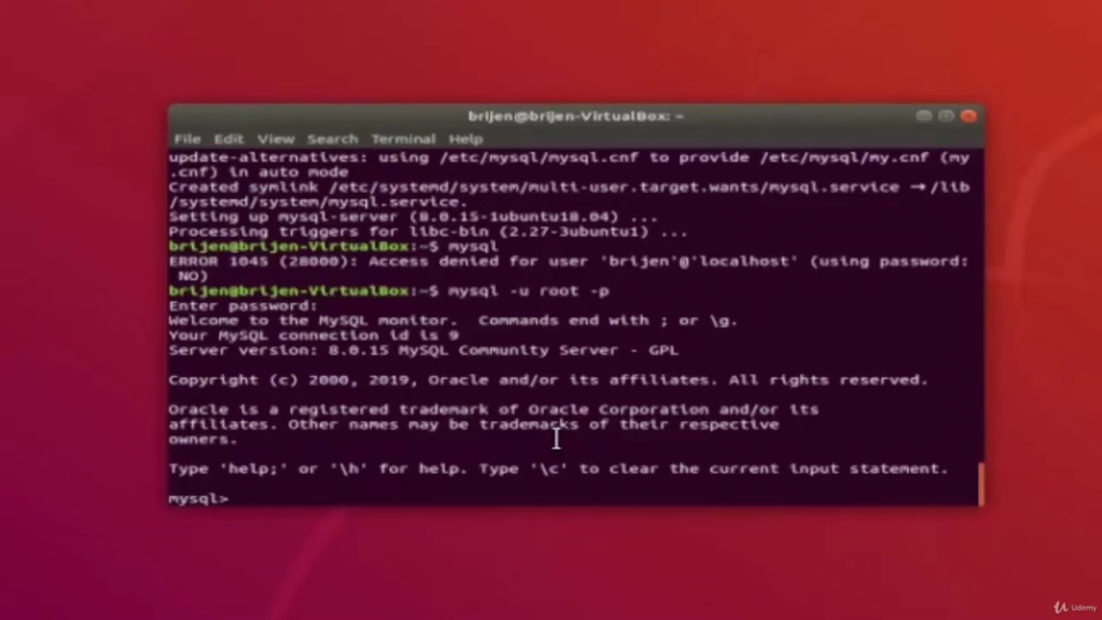
List the server's four databases, switch to the mysql database, and show its tables.
type("show d")
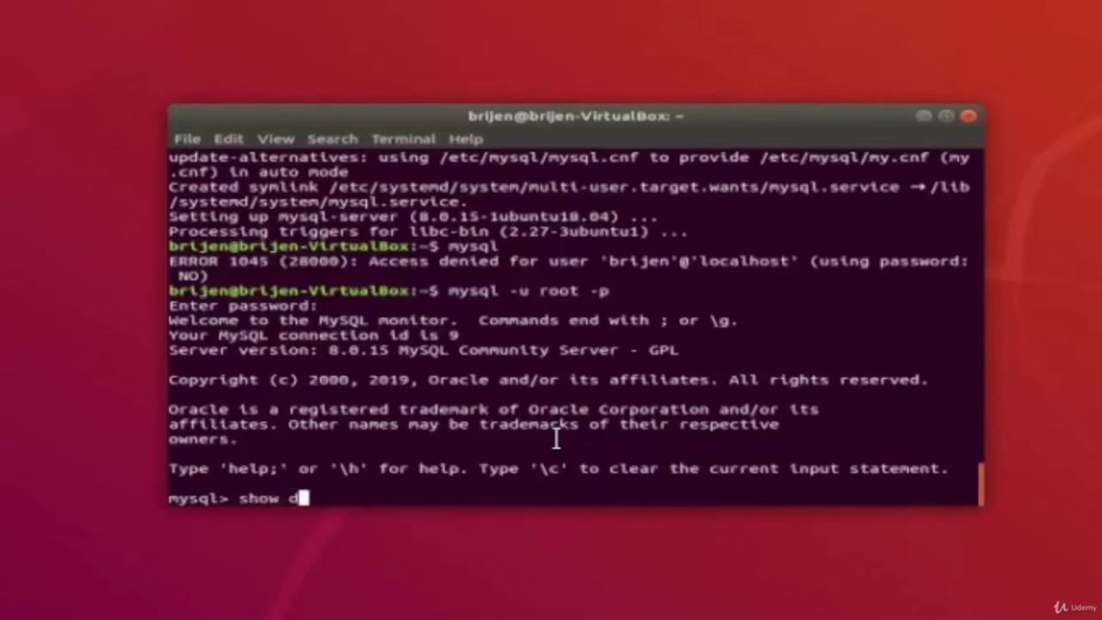
type("atab")
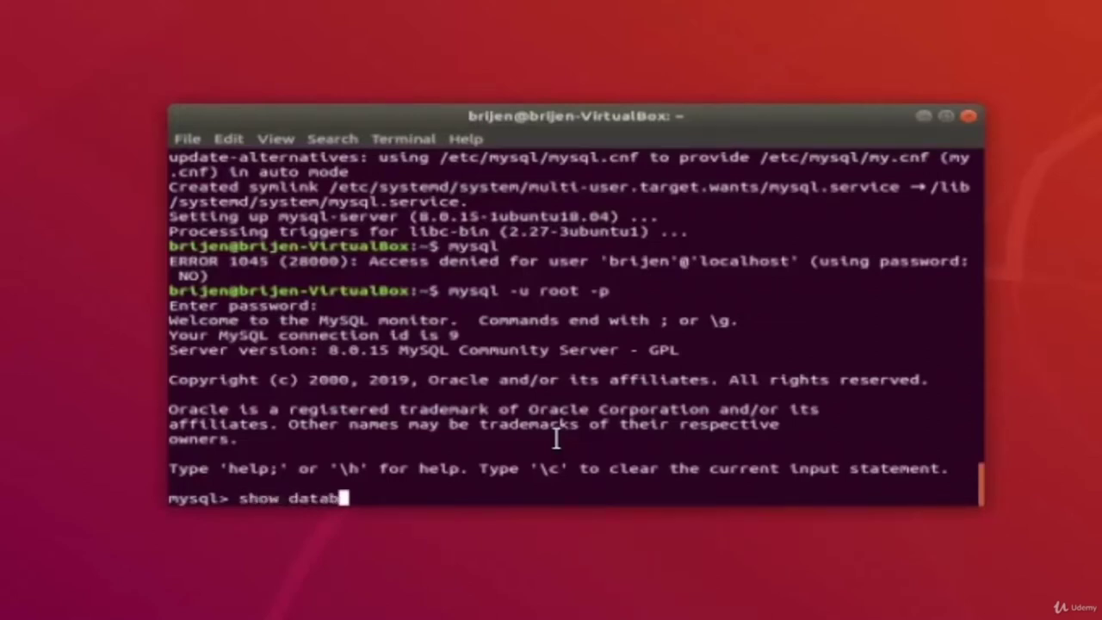
type("ases")
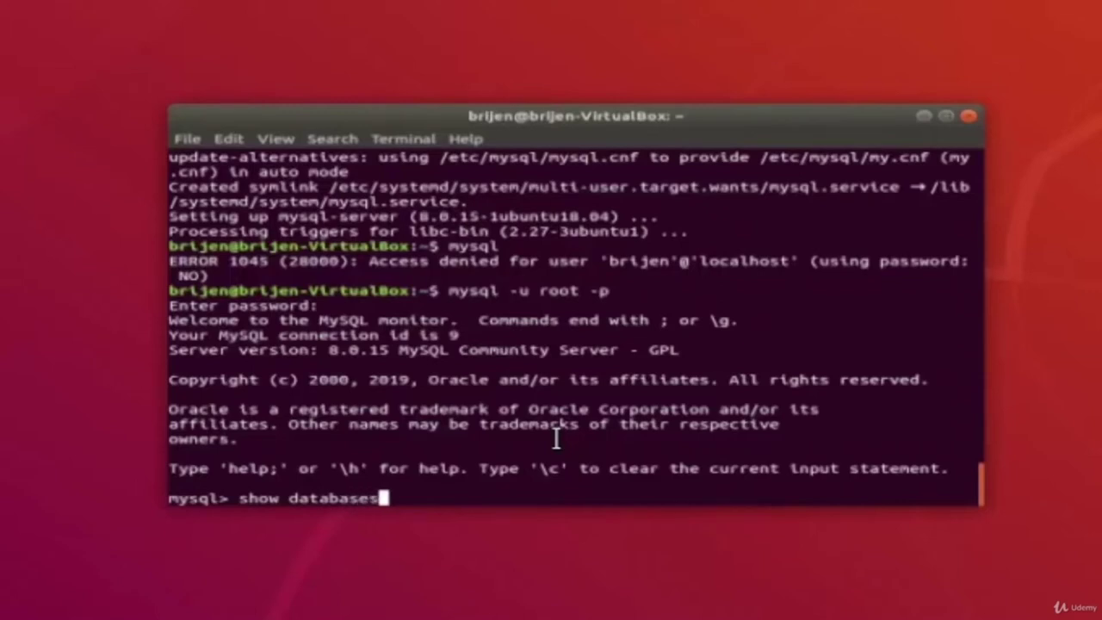
type(";")
key("Return")
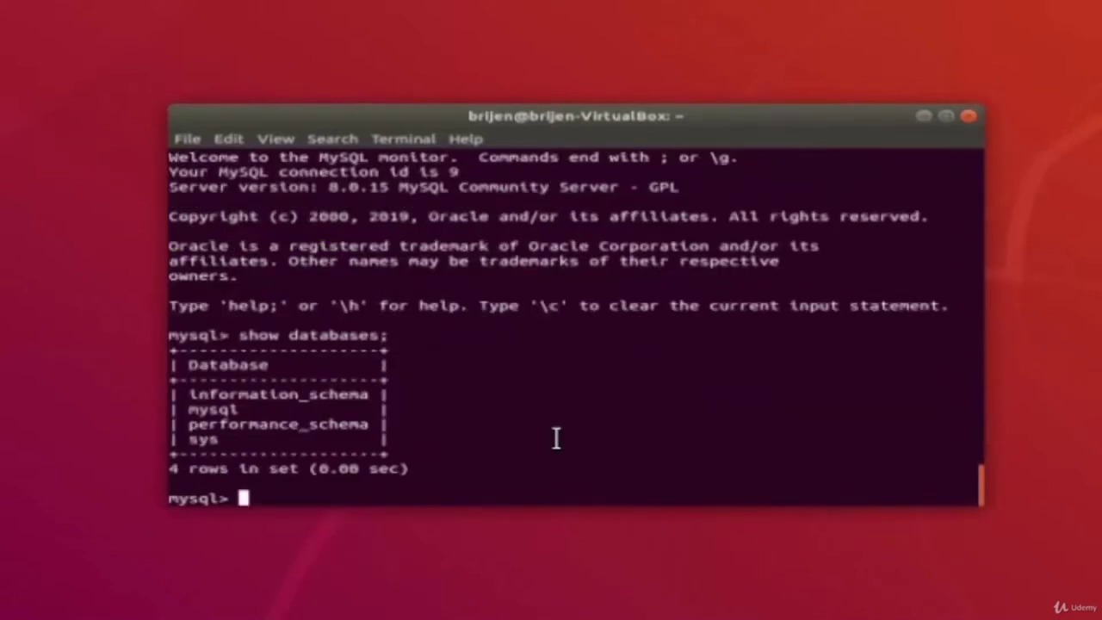
type("use")
type(" mysq")
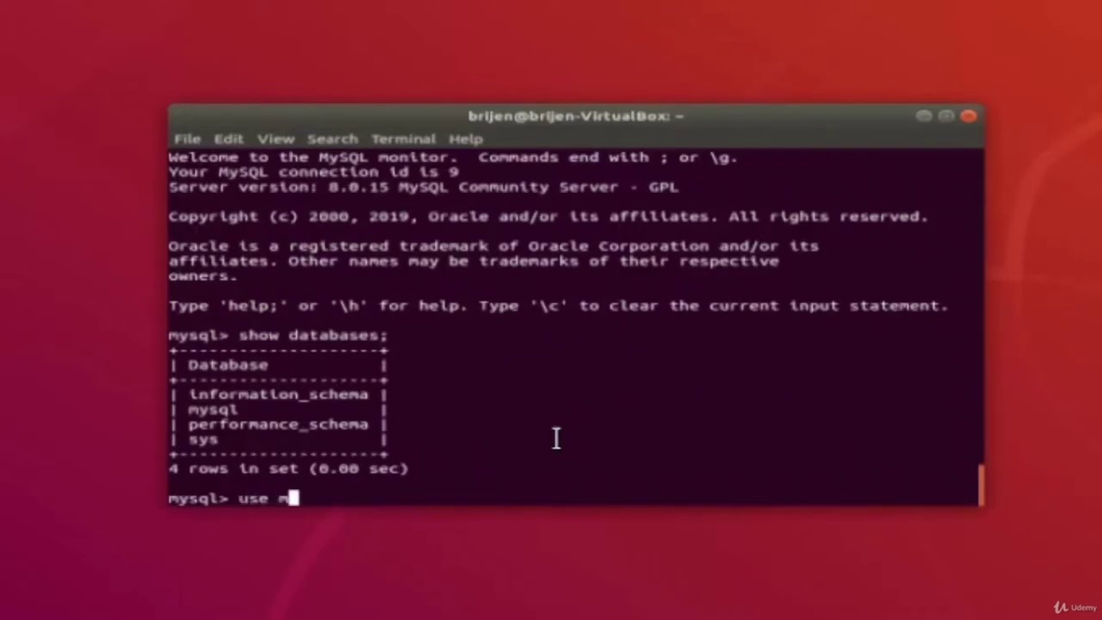
type("l;")
key("Return")
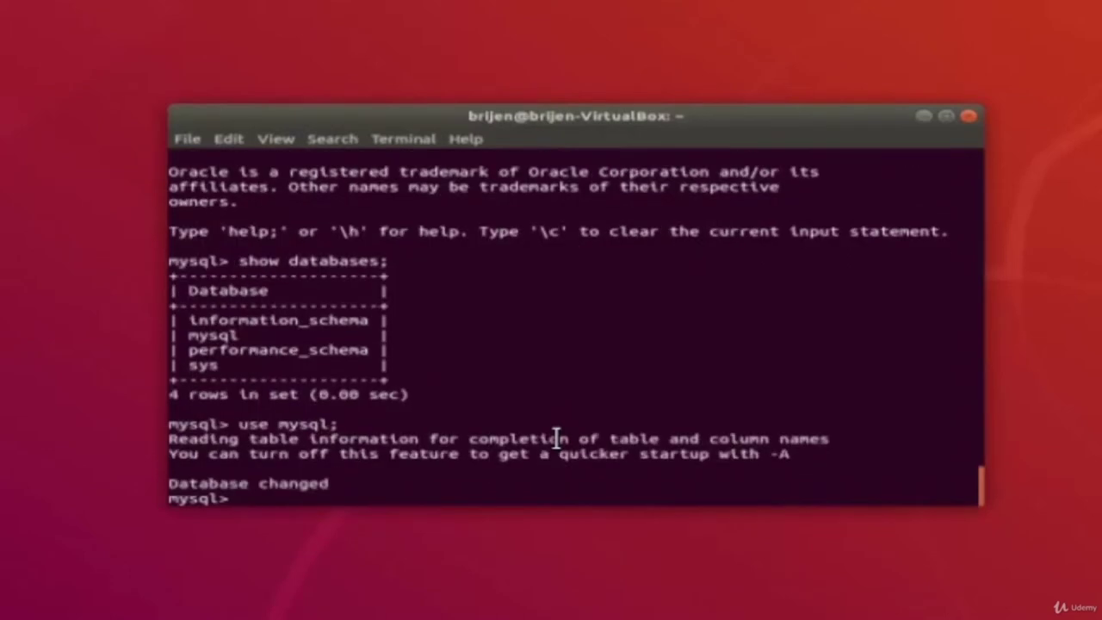
type("show tables;")
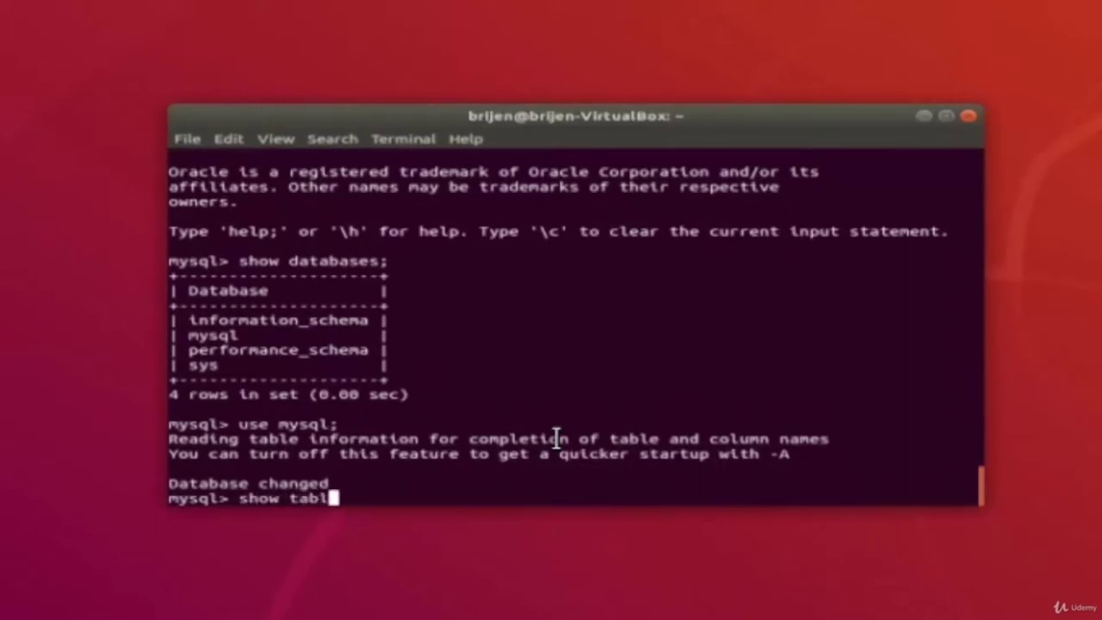
key("Return")
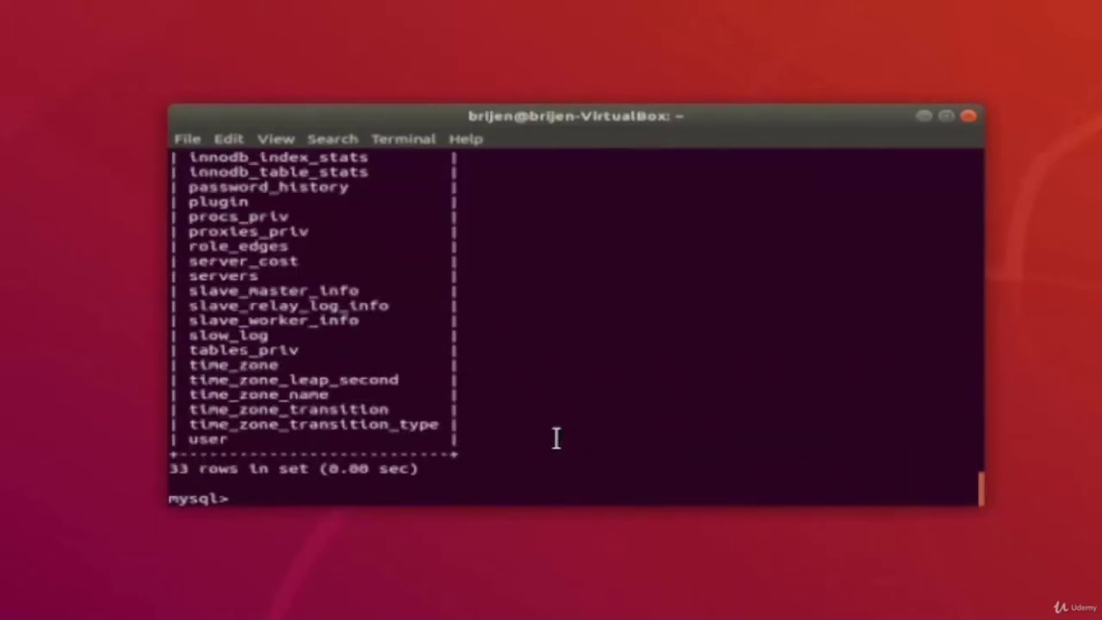
Review the 33-table listing, then close GNOME Terminal and its mysql session.
scroll(556, 438, "up", 2)
scroll(556, 437, "down", 2)
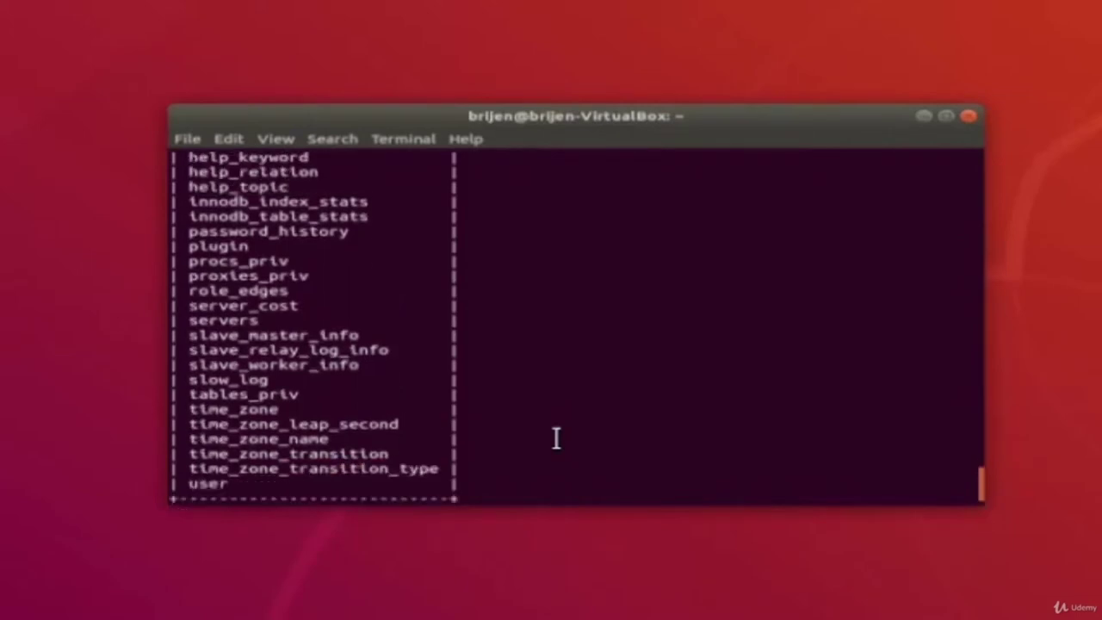
scroll(556, 438, "up", 1)
scroll(556, 437, "down", 1)
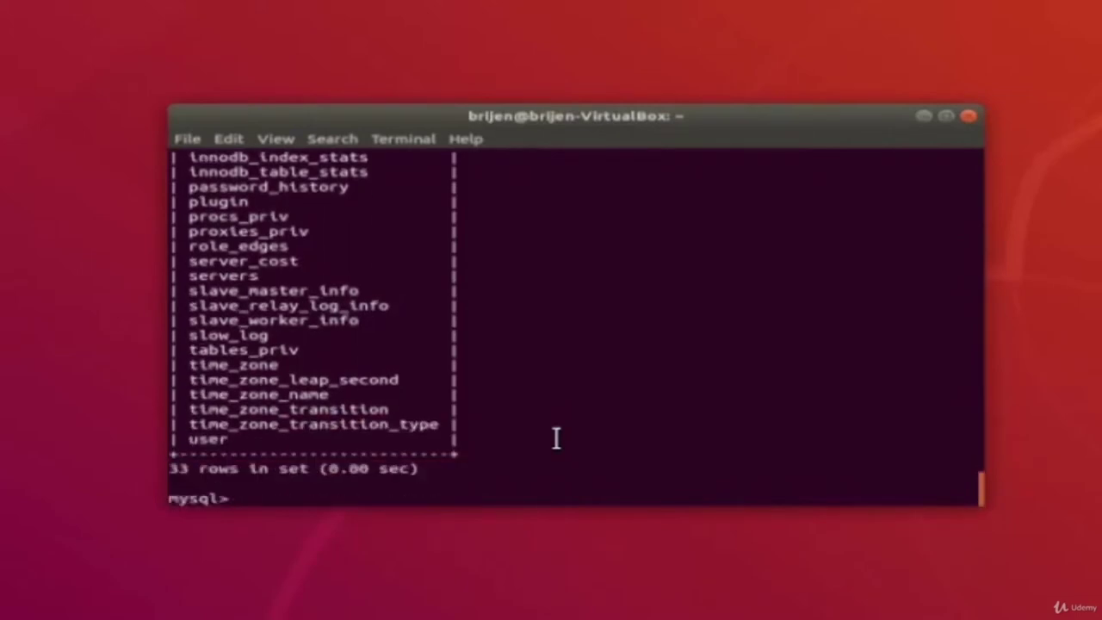
left_click(968, 115)
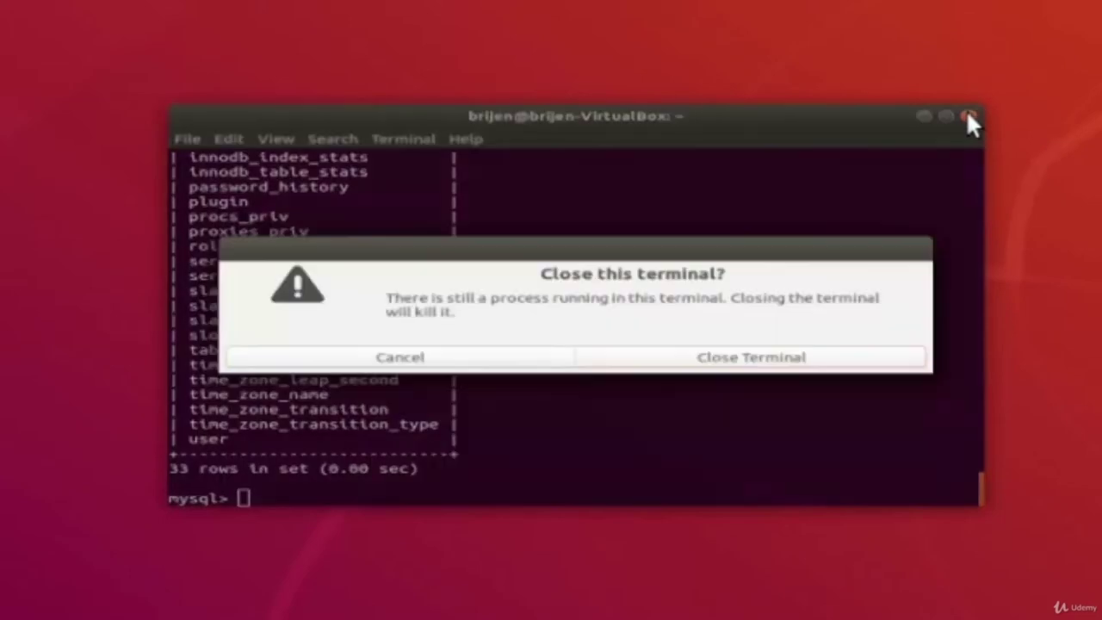
left_click(713, 368)
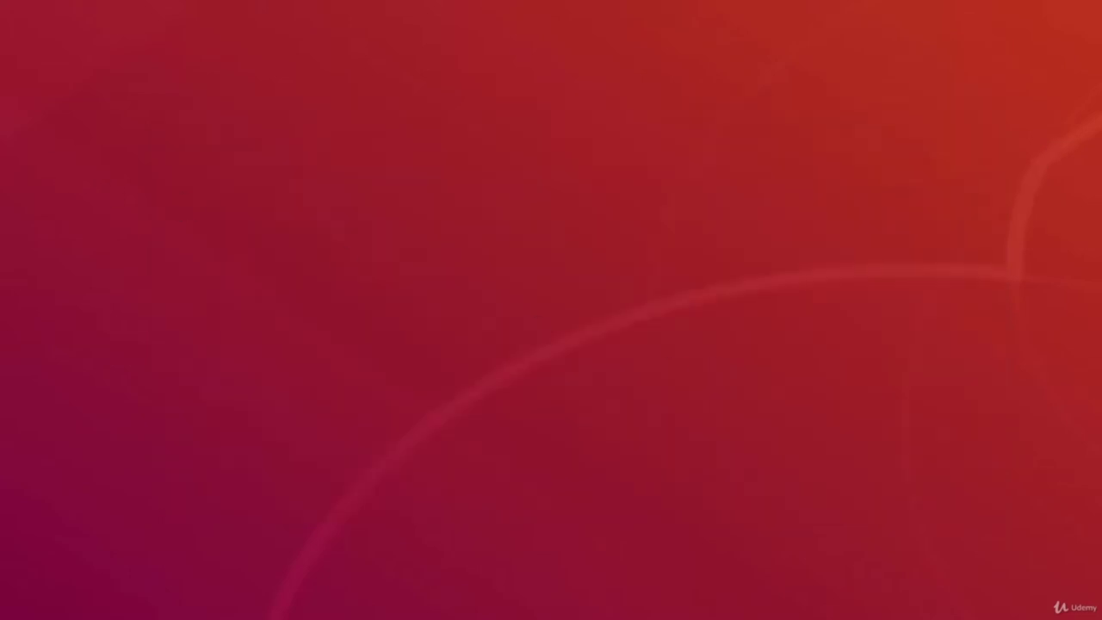
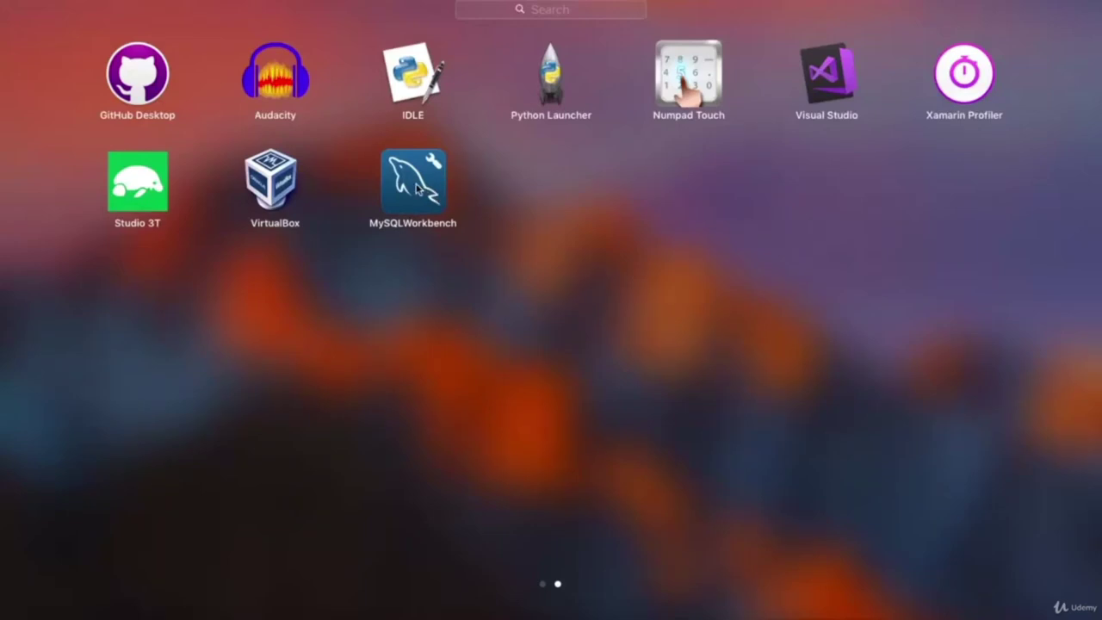
Start MySQL Workbench from its Launchpad icon to reach the welcome screen.
left_click(416, 190)
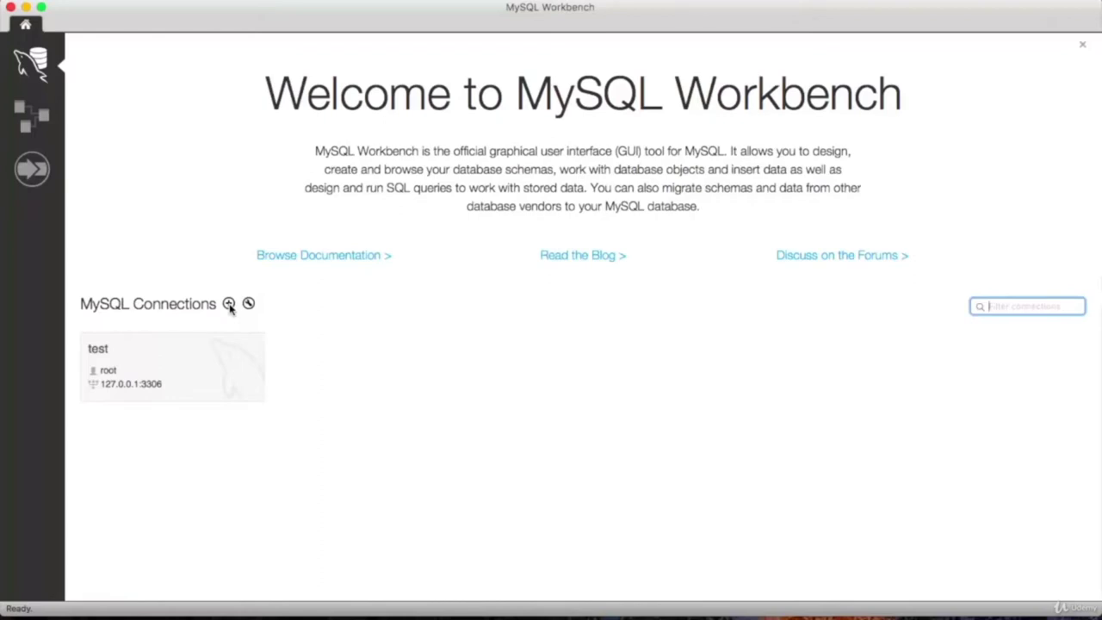
Set up a new root connection named 'New Data' and store its password in the keychain.
left_click(228, 304)
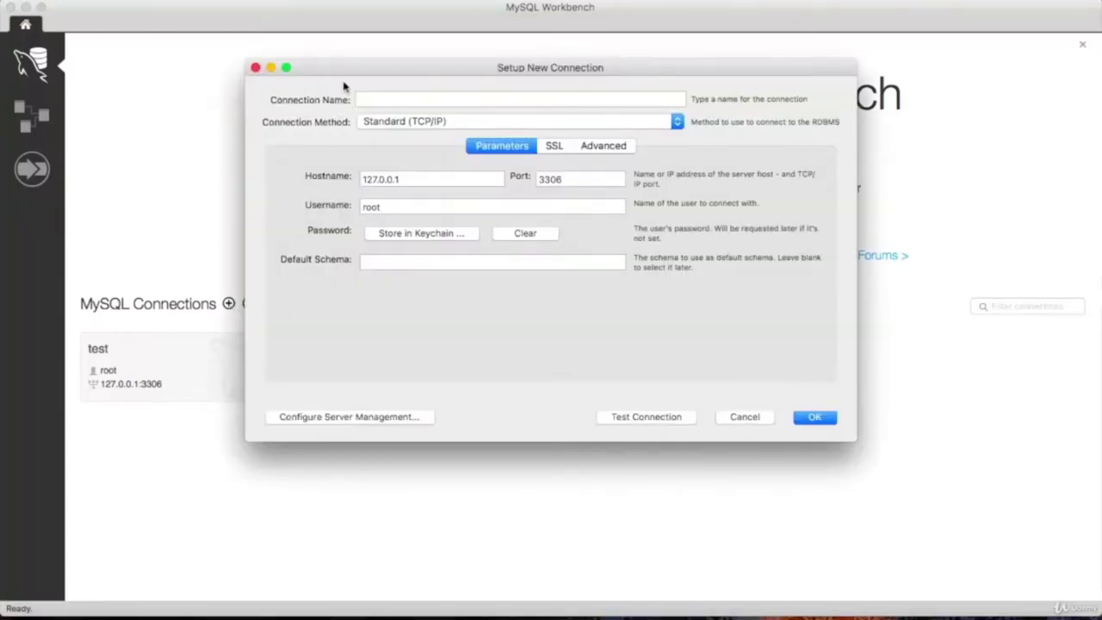
left_click(366, 98)
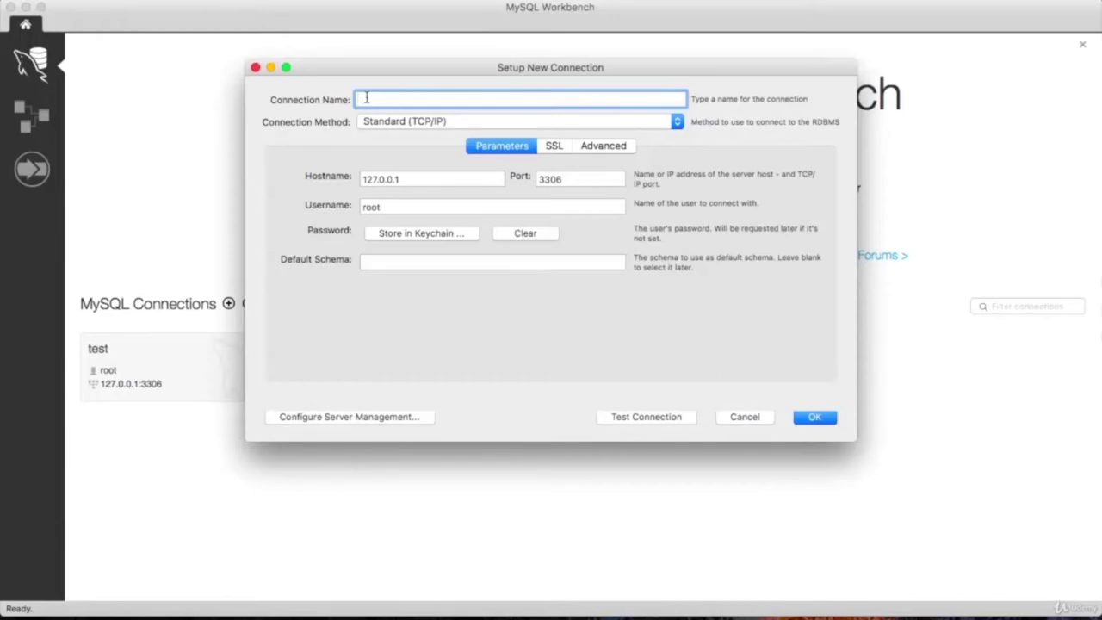
type("New Data")
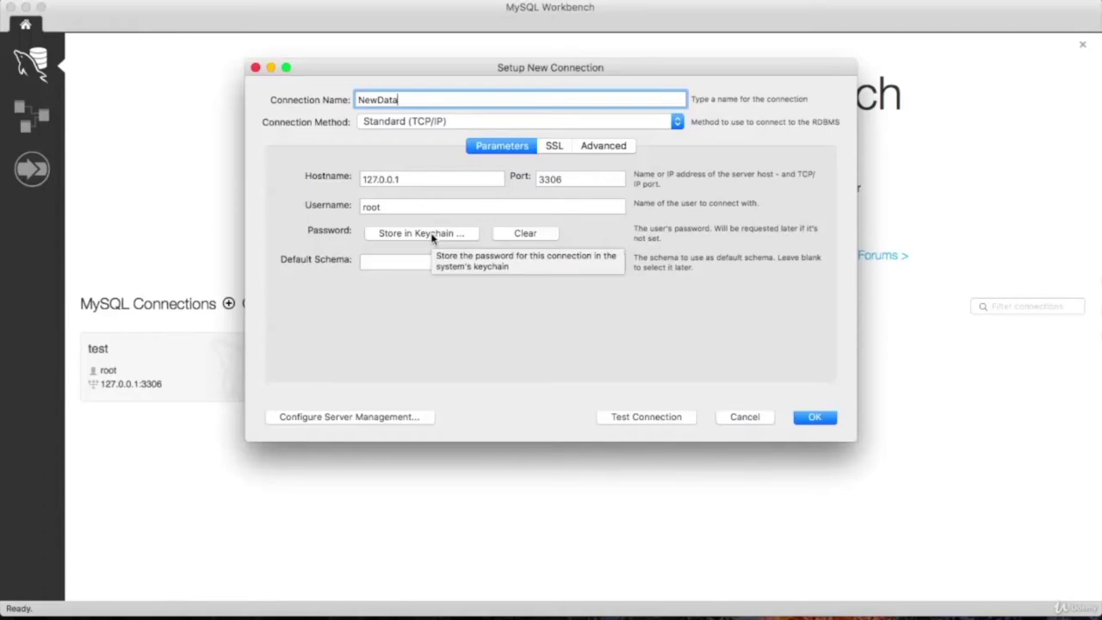
left_click(432, 239)
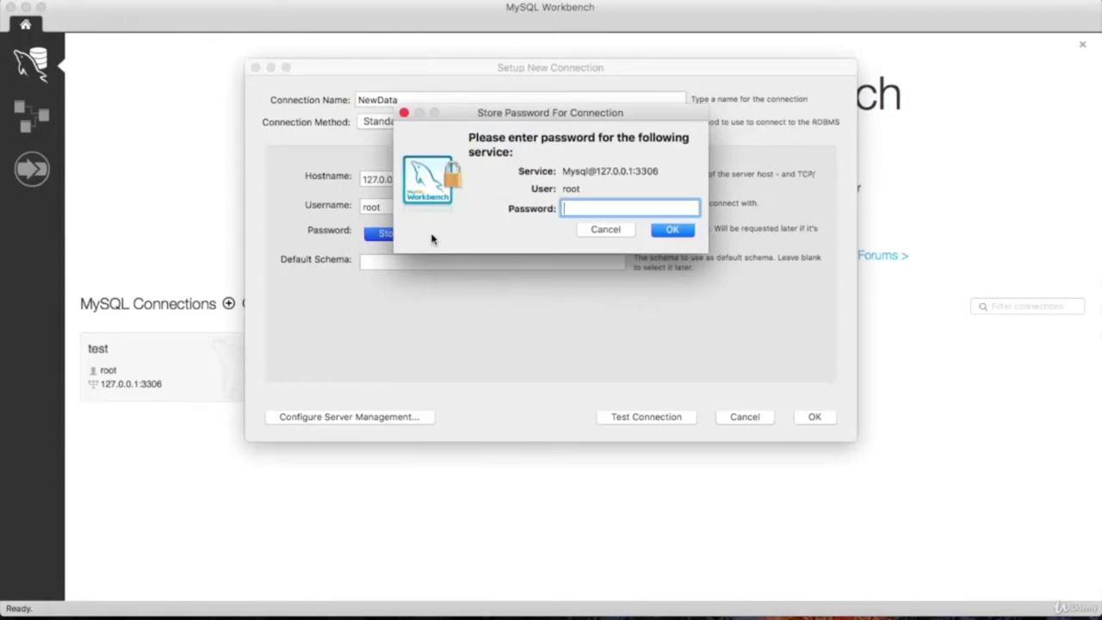
type("•••••••••••")
left_click(672, 230)
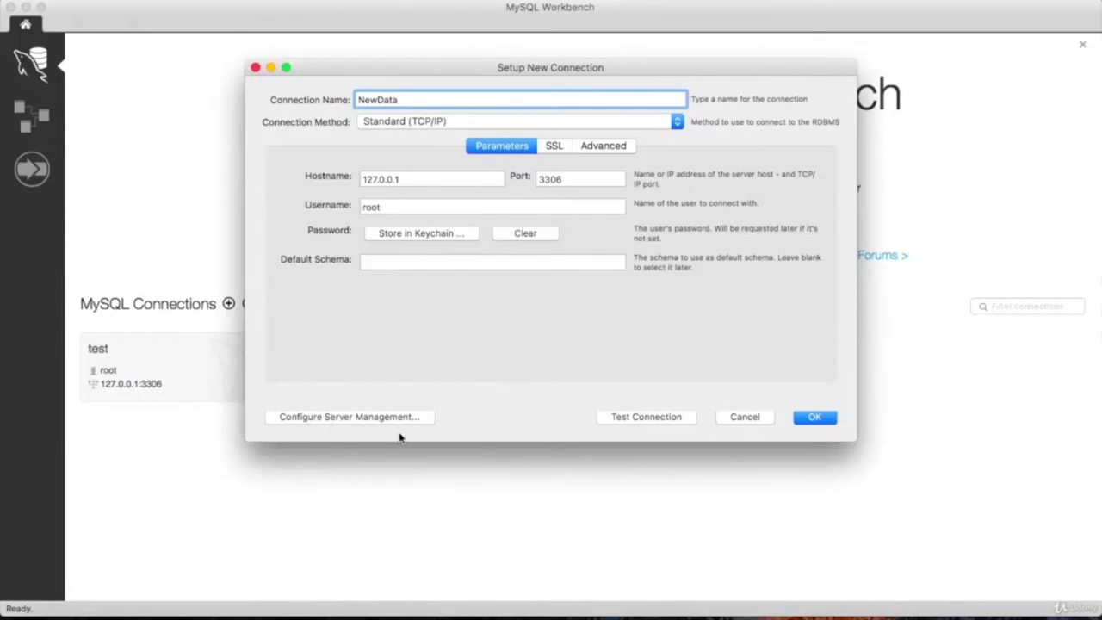
Complete the server management wizard: pass the connection test, accept MacOS X, review and finish.
left_click(375, 420)
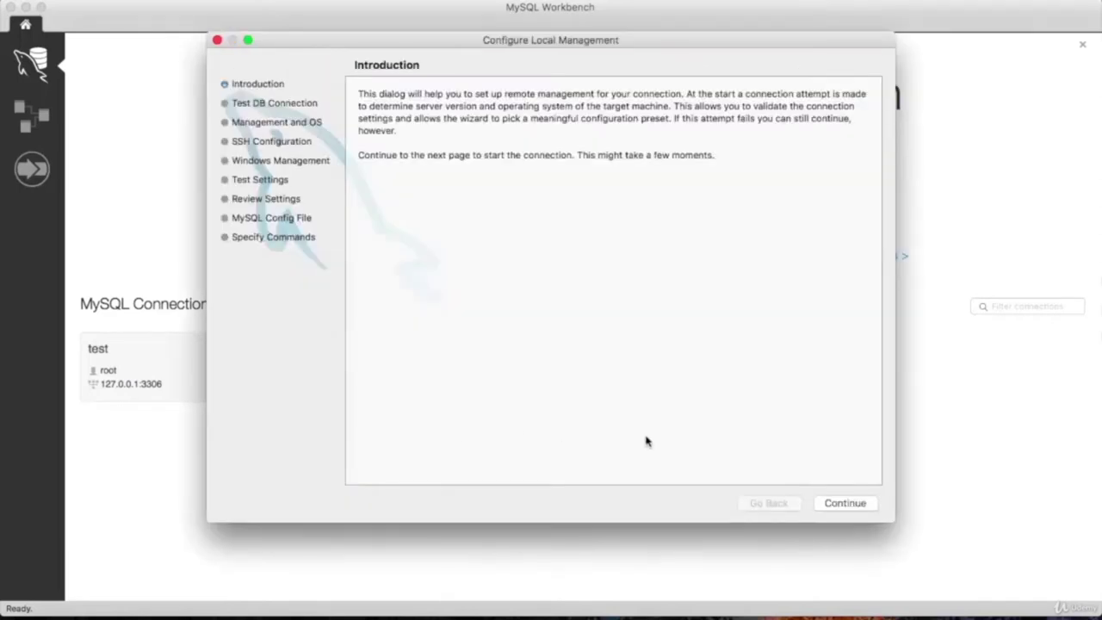
left_click(848, 504)
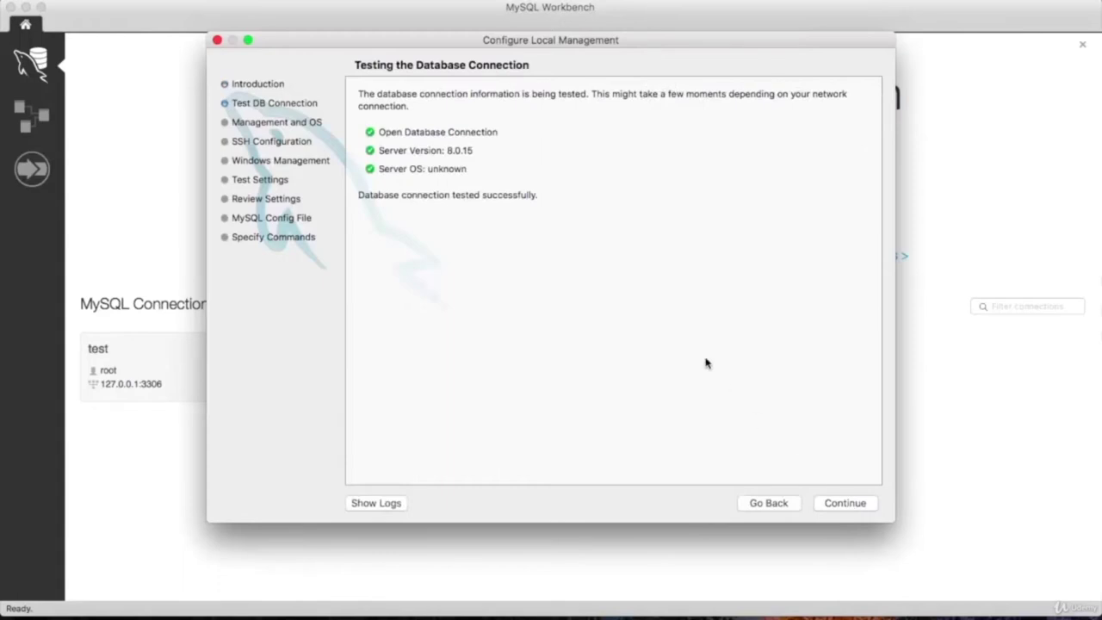
left_click(846, 504)
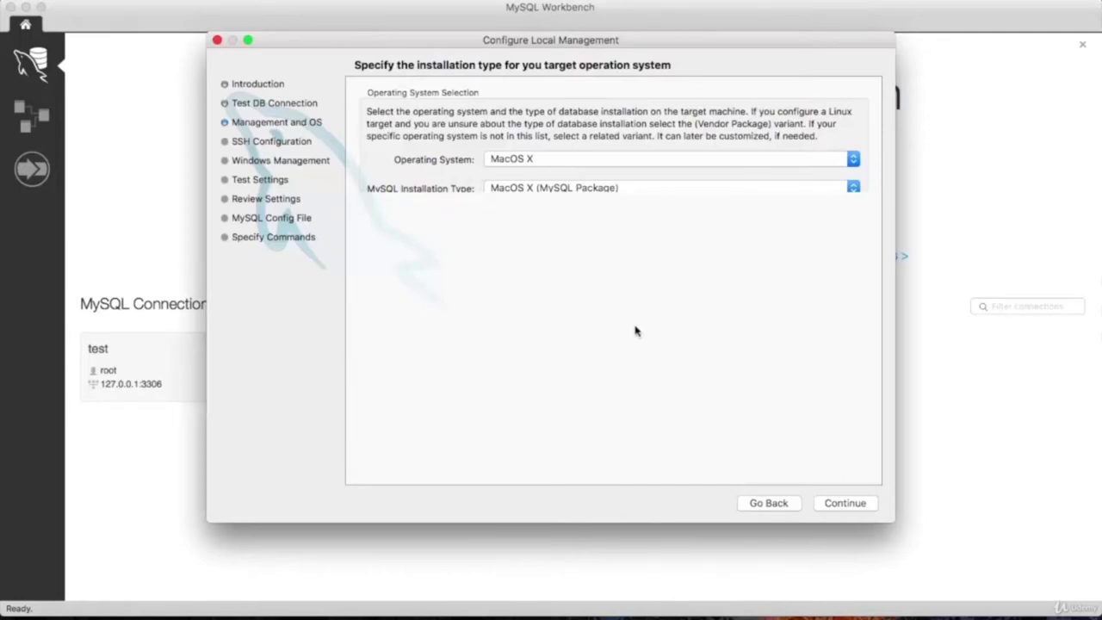
left_click(833, 505)
left_click(837, 504)
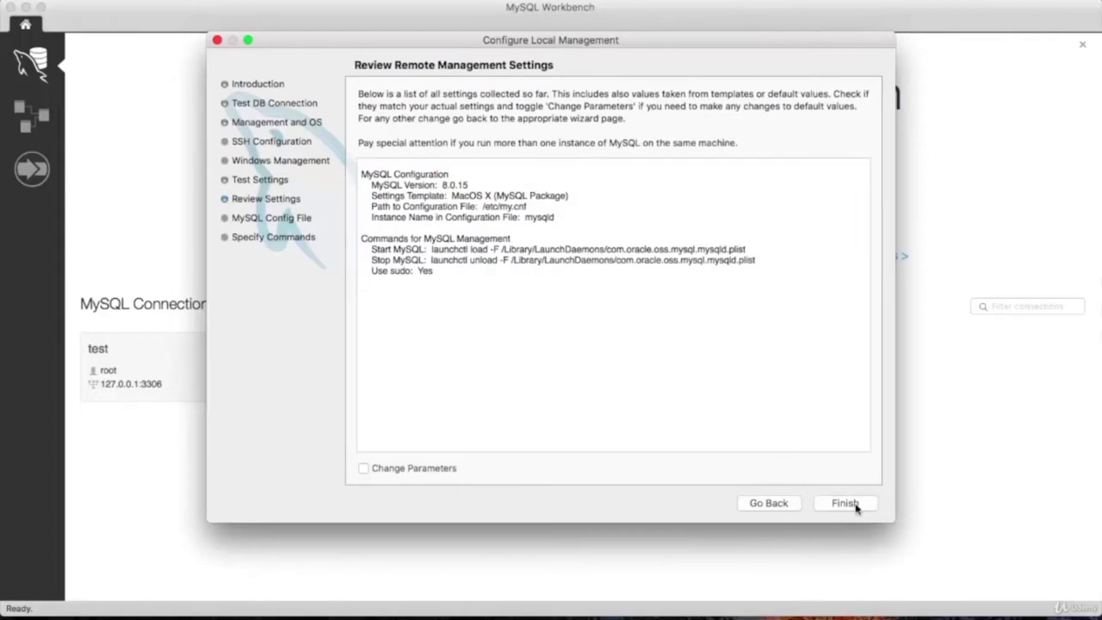
left_click(840, 503)
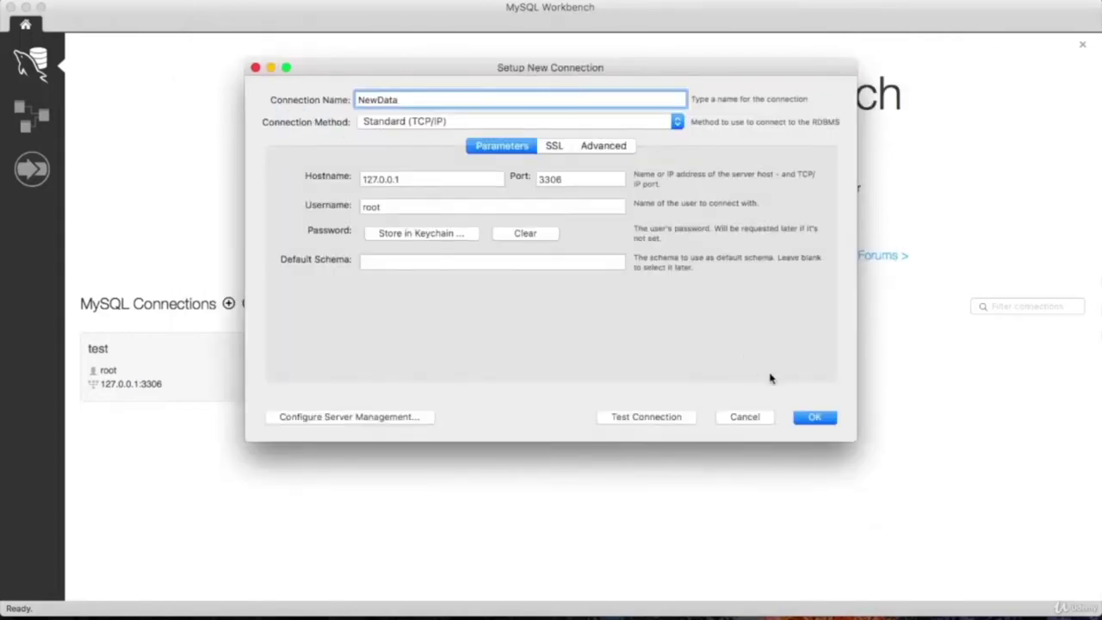
Save the NewData connection and open it in a SQL editor tab.
left_click(816, 417)
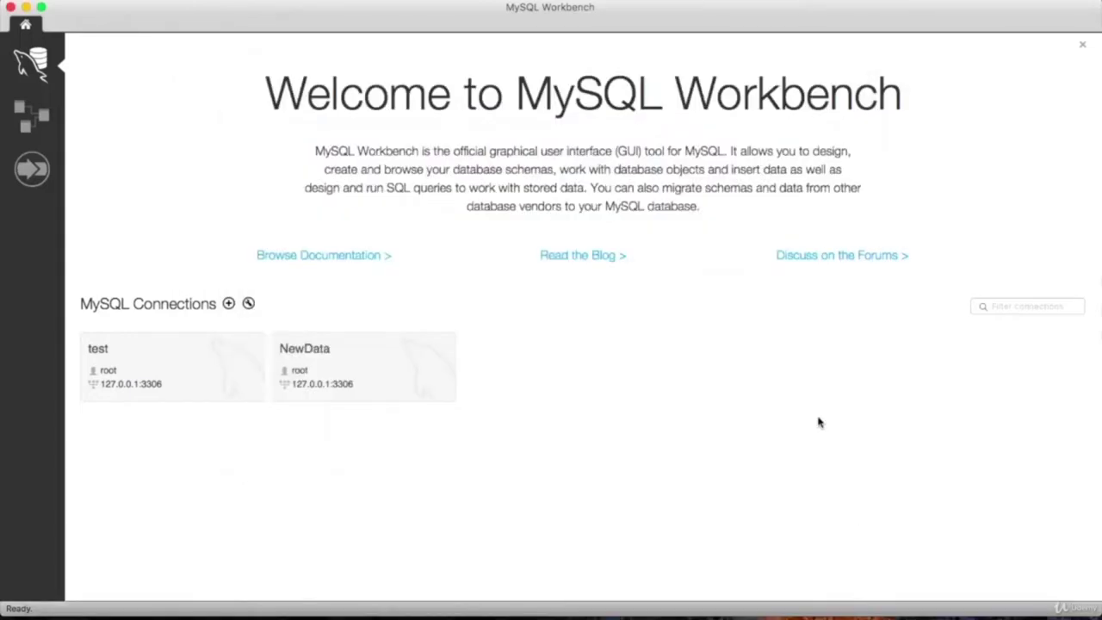
left_click(381, 368)
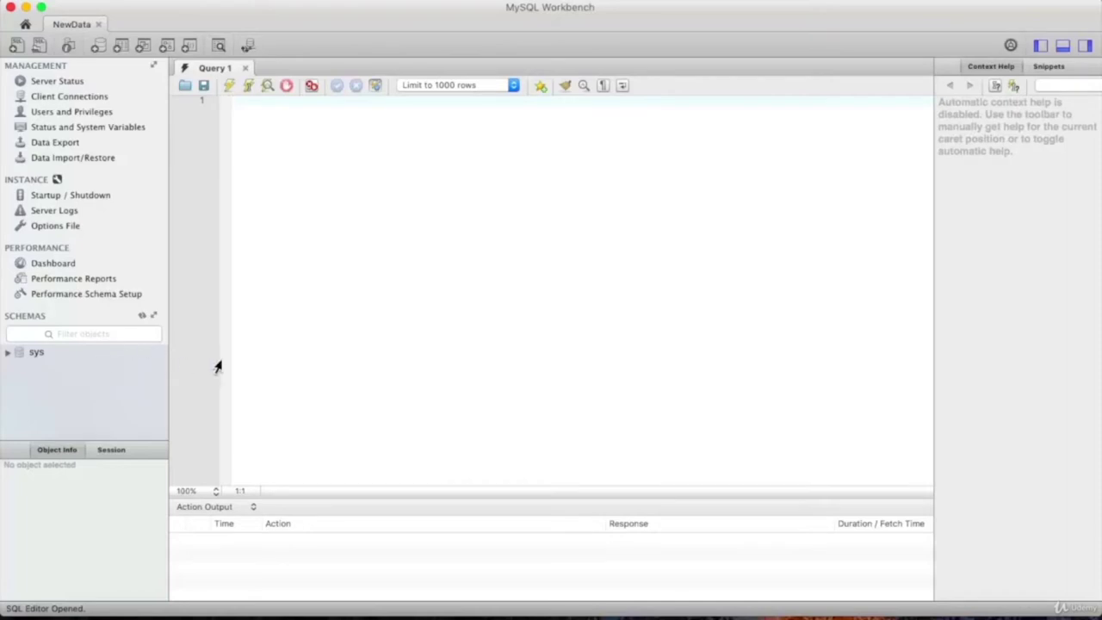
Define a new schema named 'Test' and bring up its CREATE SCHEMA `Test` script.
left_click(269, 344)
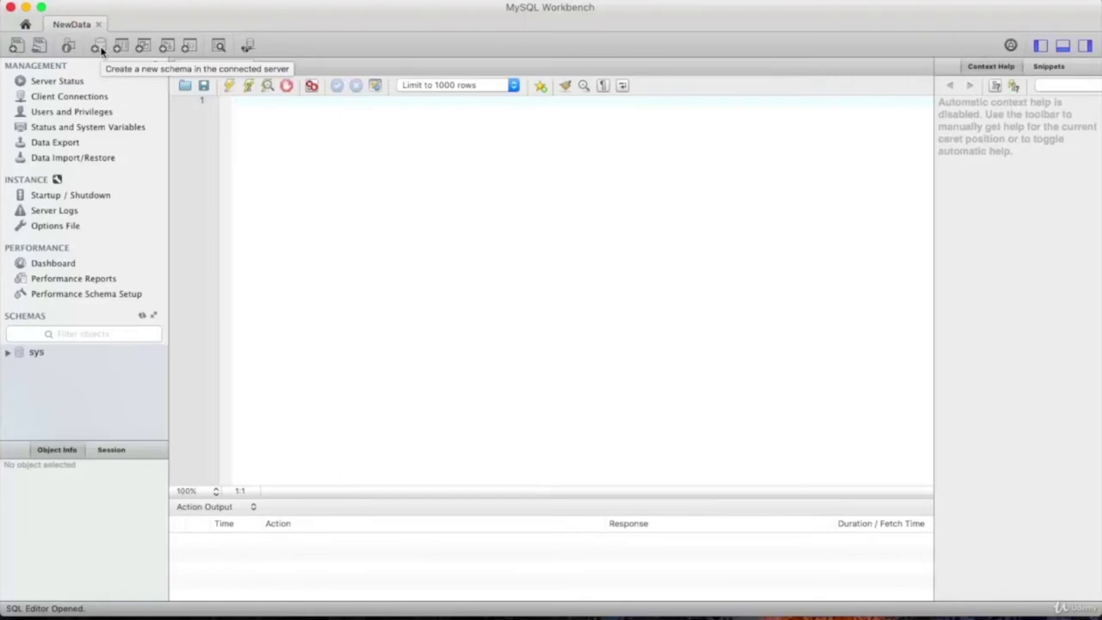
left_click(101, 50)
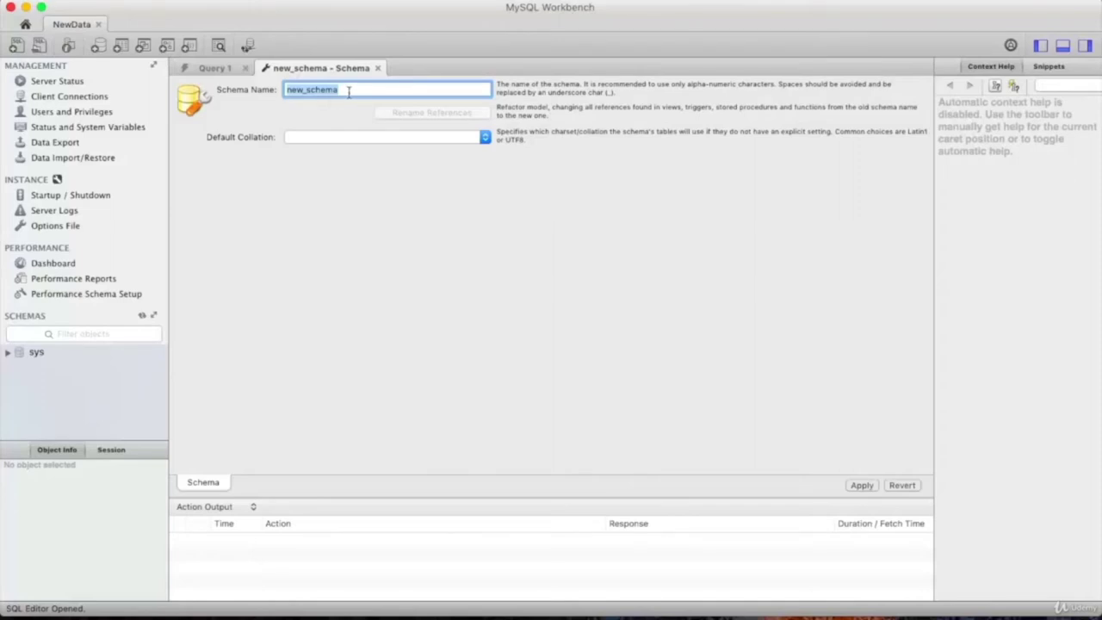
key("BackSpace")
type("Test")
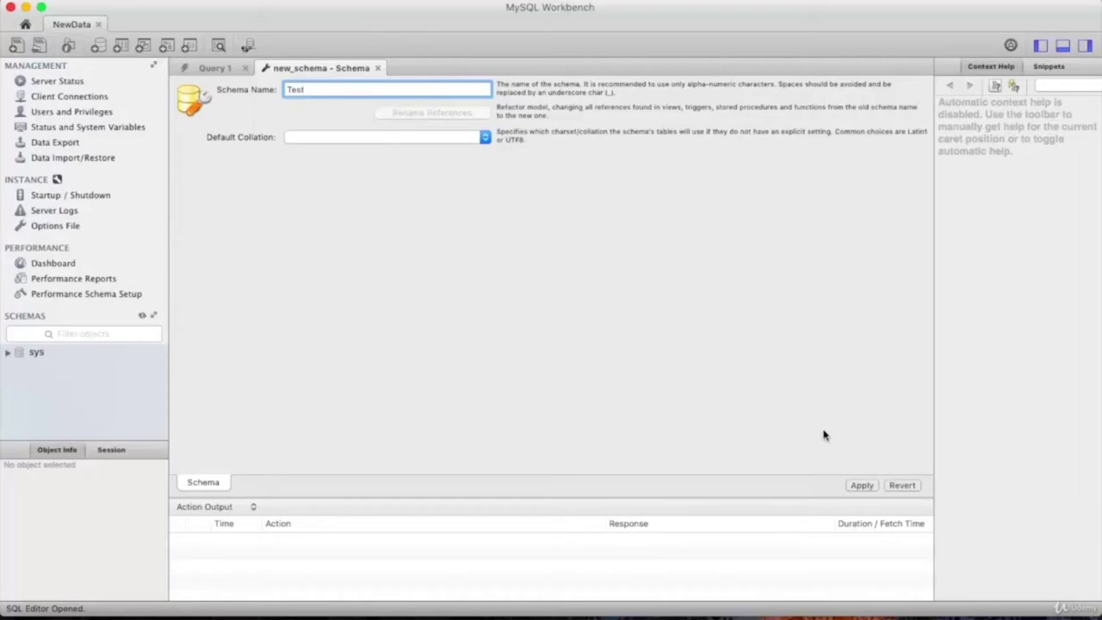
left_click(856, 486)
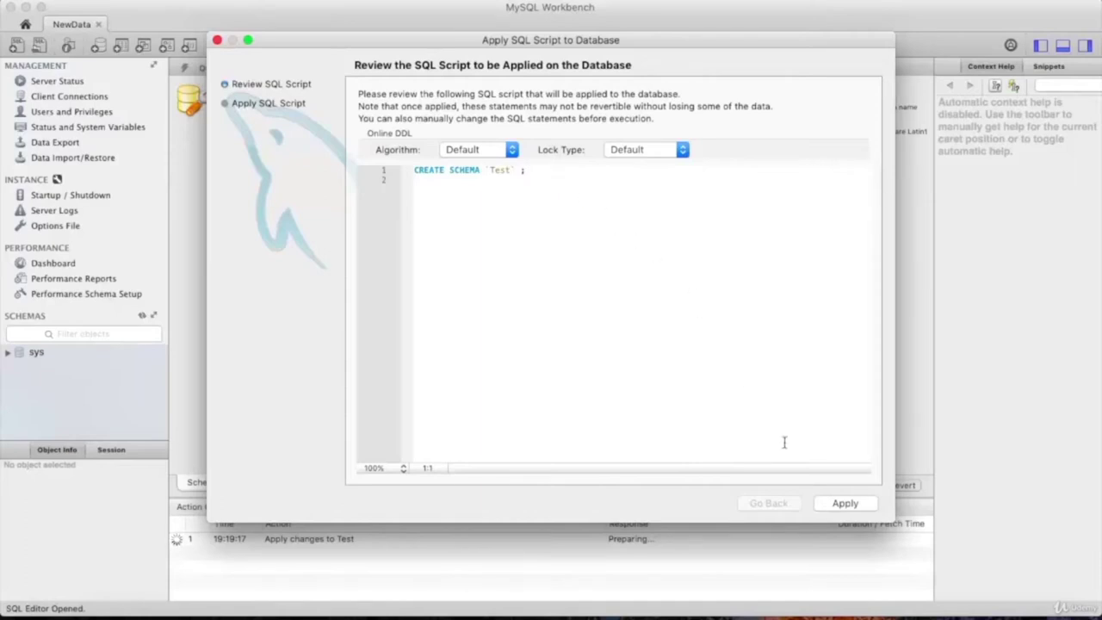
Apply the CREATE SCHEMA `Test` script, close the dialog and return to Query 1.
left_click(841, 504)
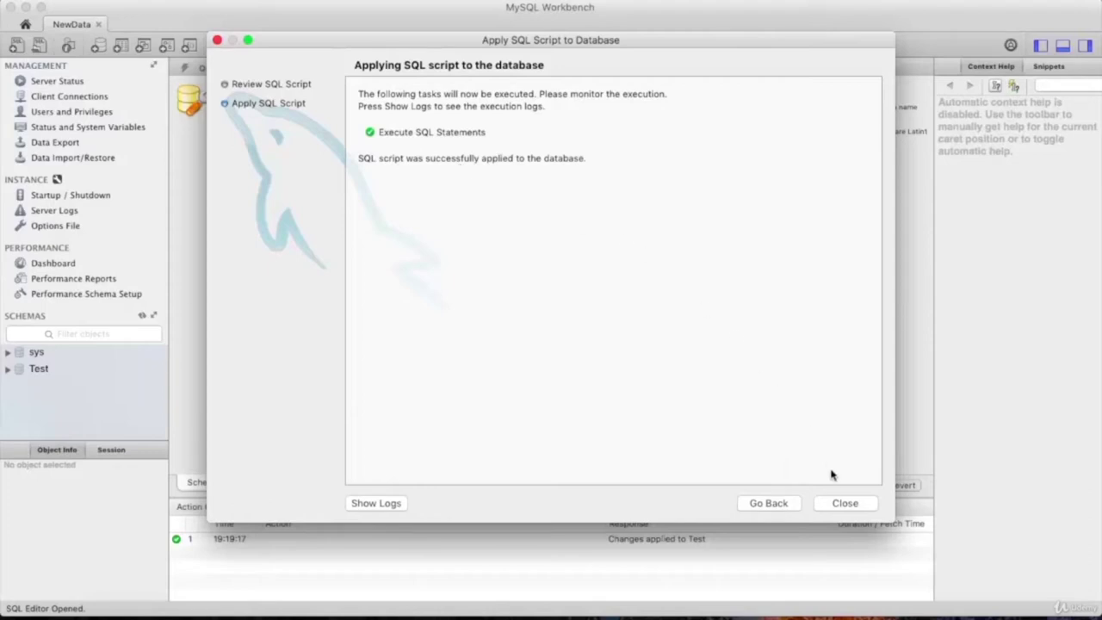
left_click(850, 503)
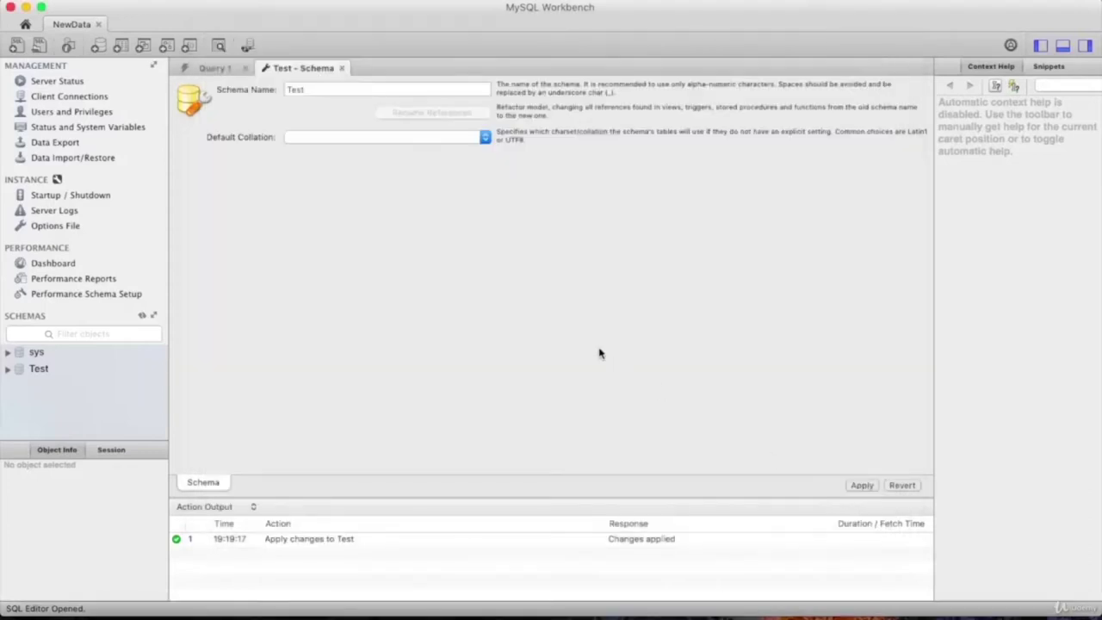
left_click(220, 69)
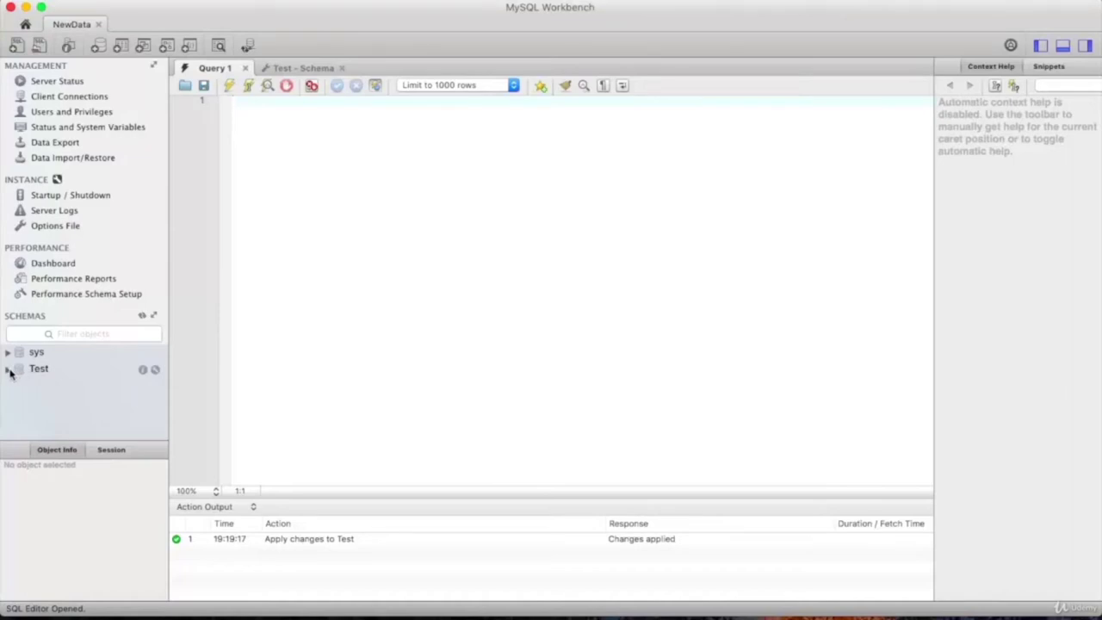
left_click(8, 370)
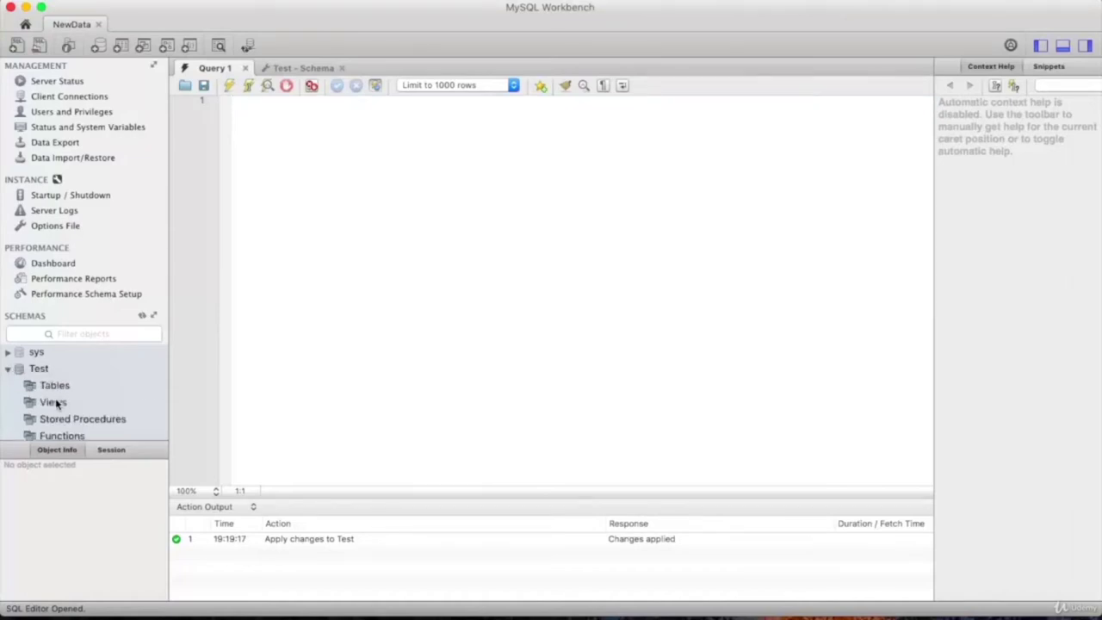
scroll(76, 410, "down", 1)
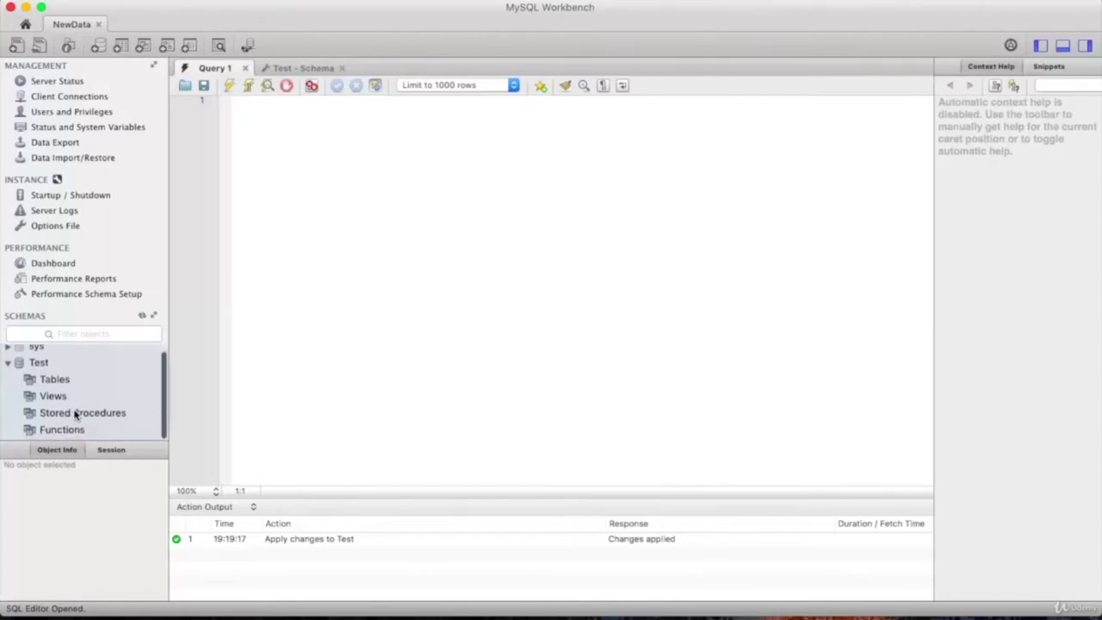
scroll(76, 415, "up", 1)
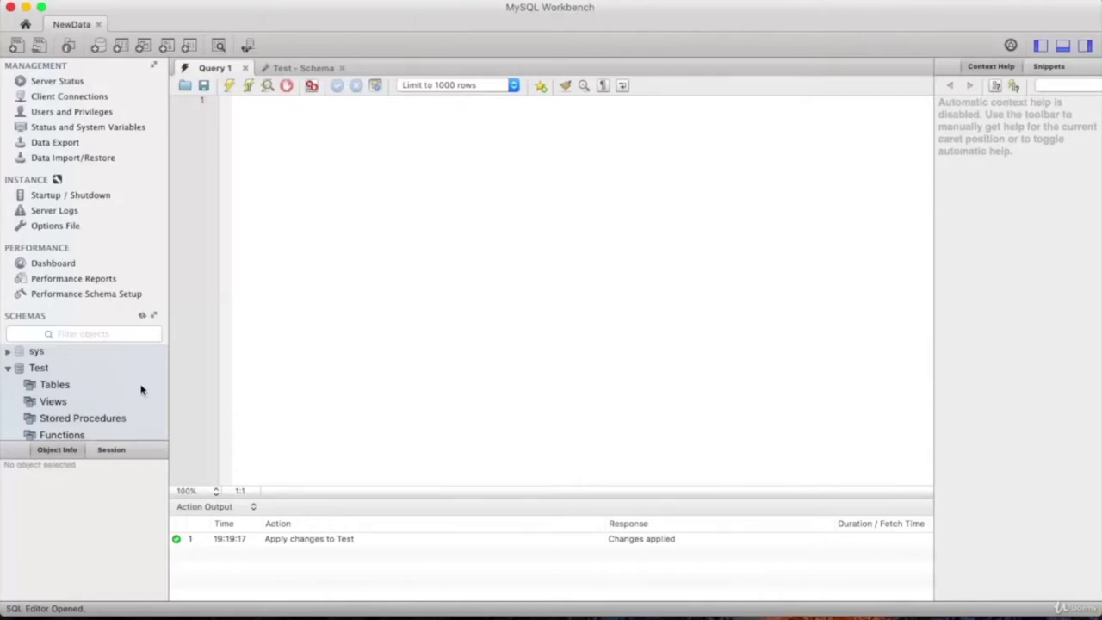
left_click(19, 371)
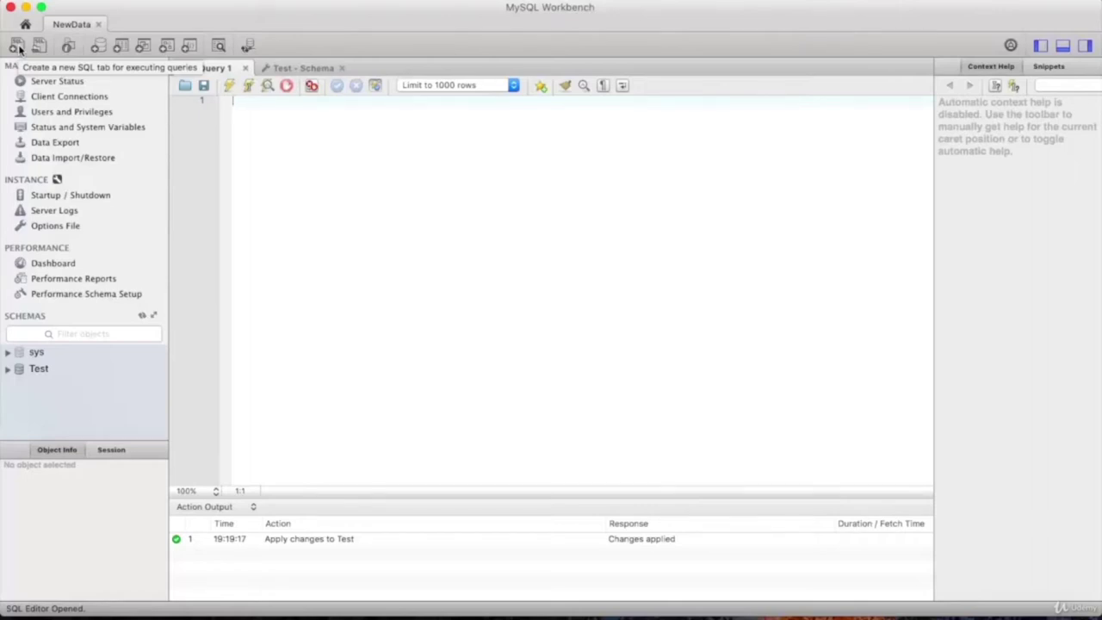
Run 'create database DataTest' in a new SQL file tab.
left_click(17, 46)
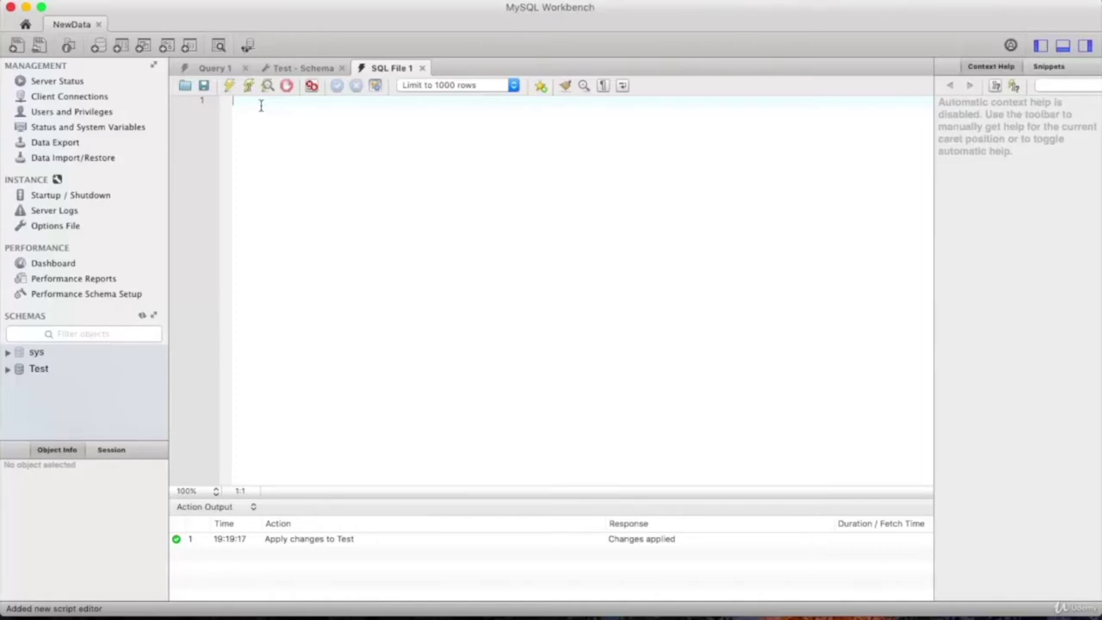
type("create databas")
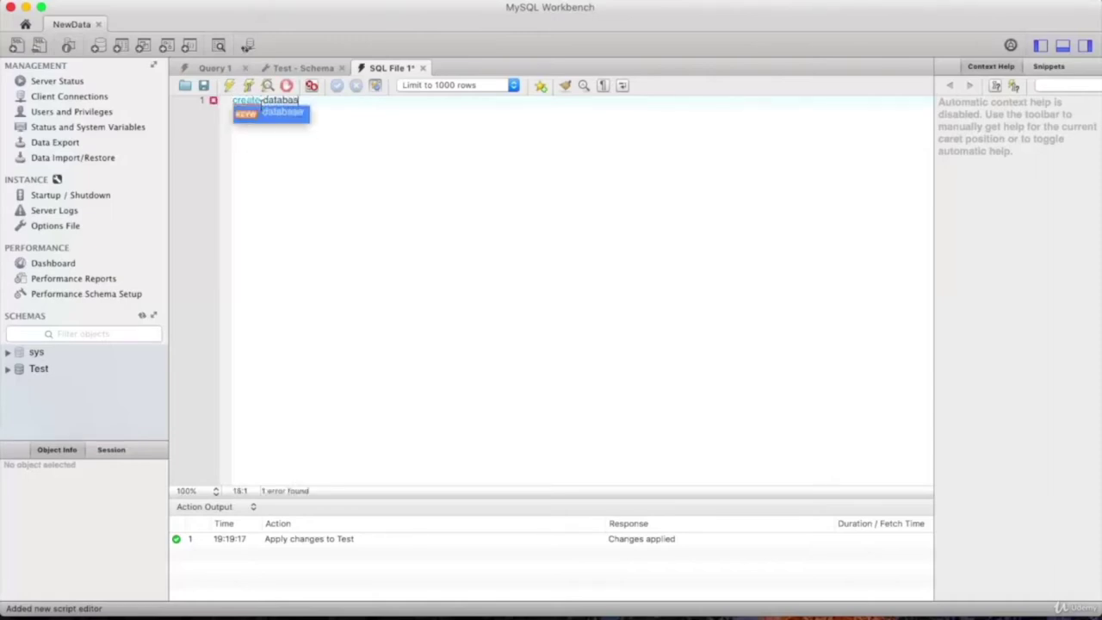
type("e")
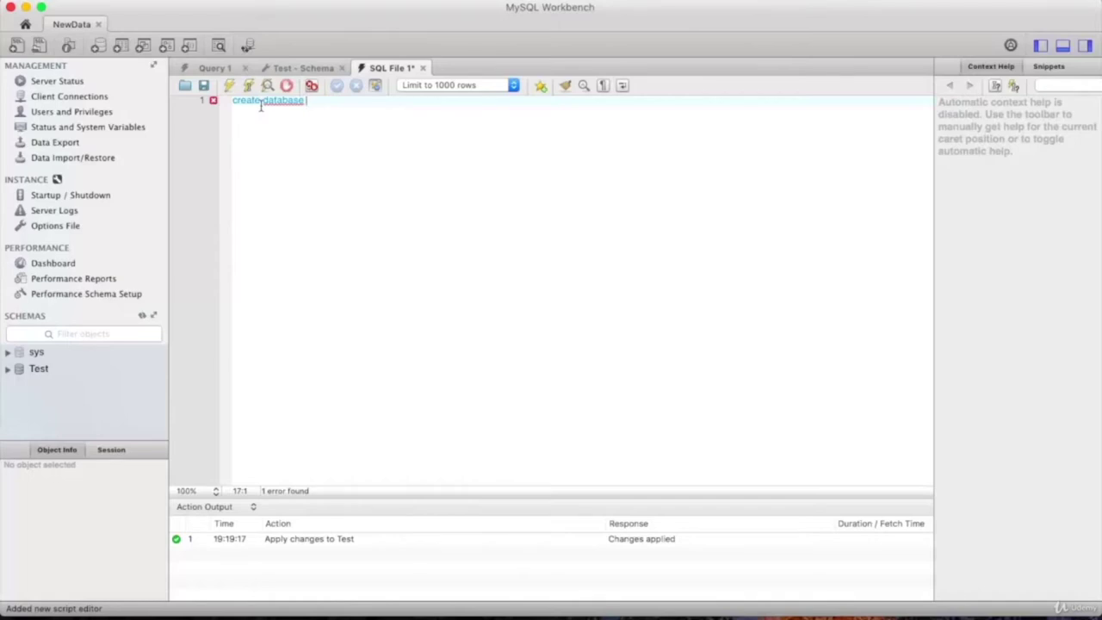
type("Data")
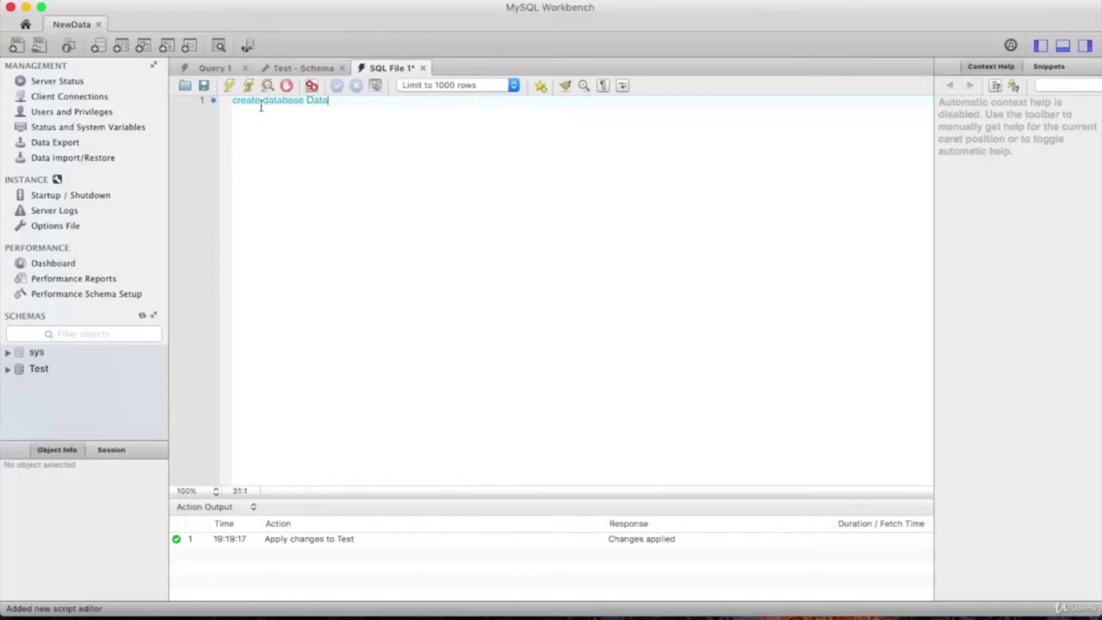
type("Test;")
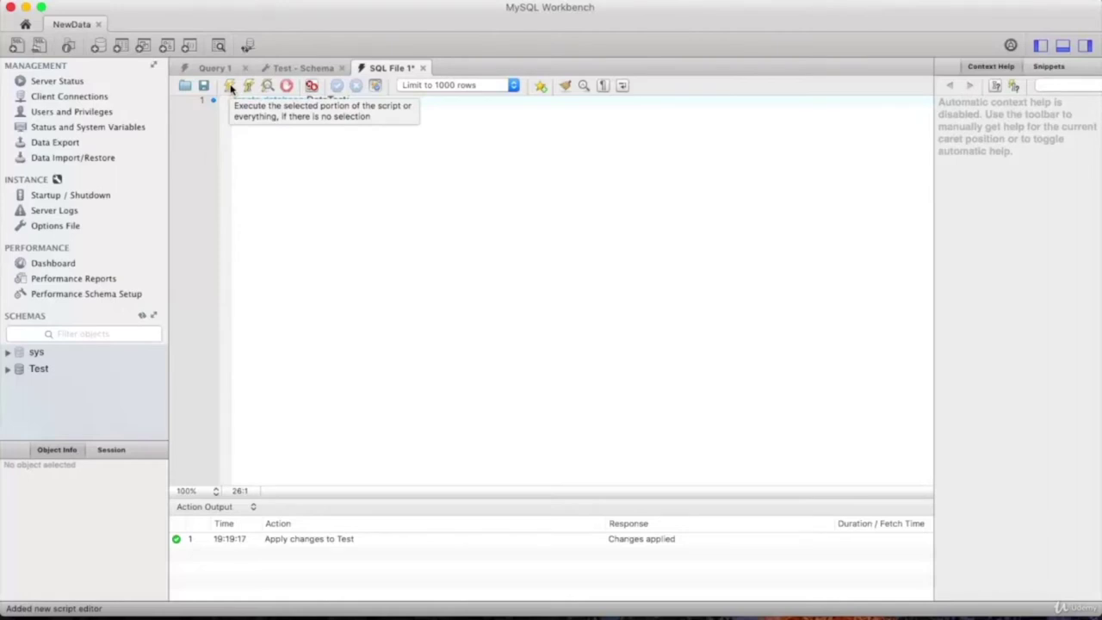
left_click(231, 88)
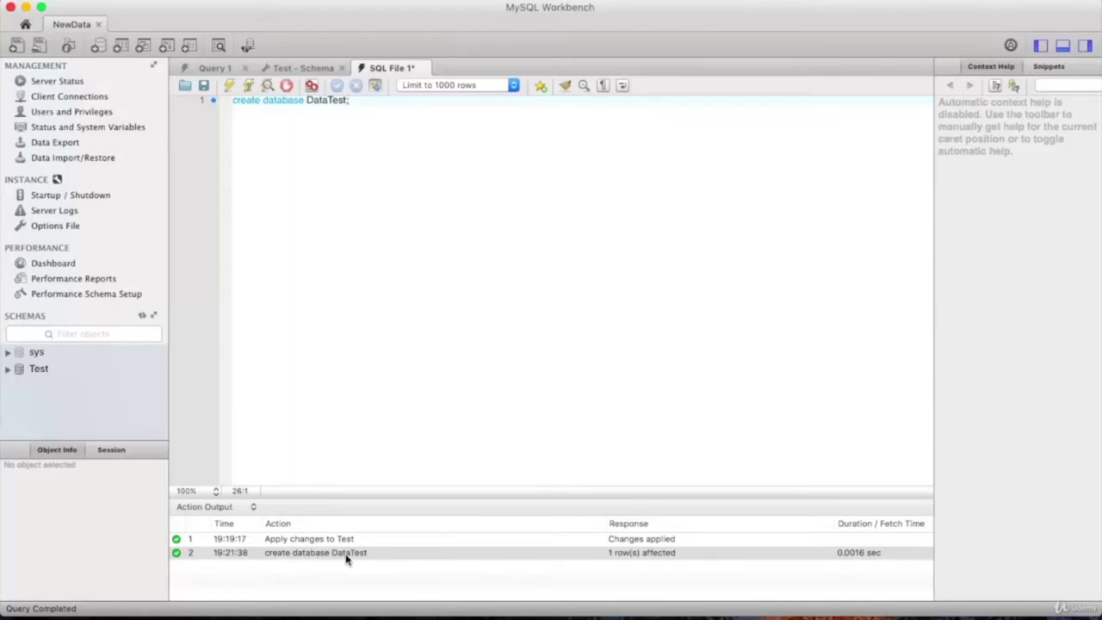
Refresh the Schemas panel so DataTest appears, then expand and collapse it.
key("super+a")
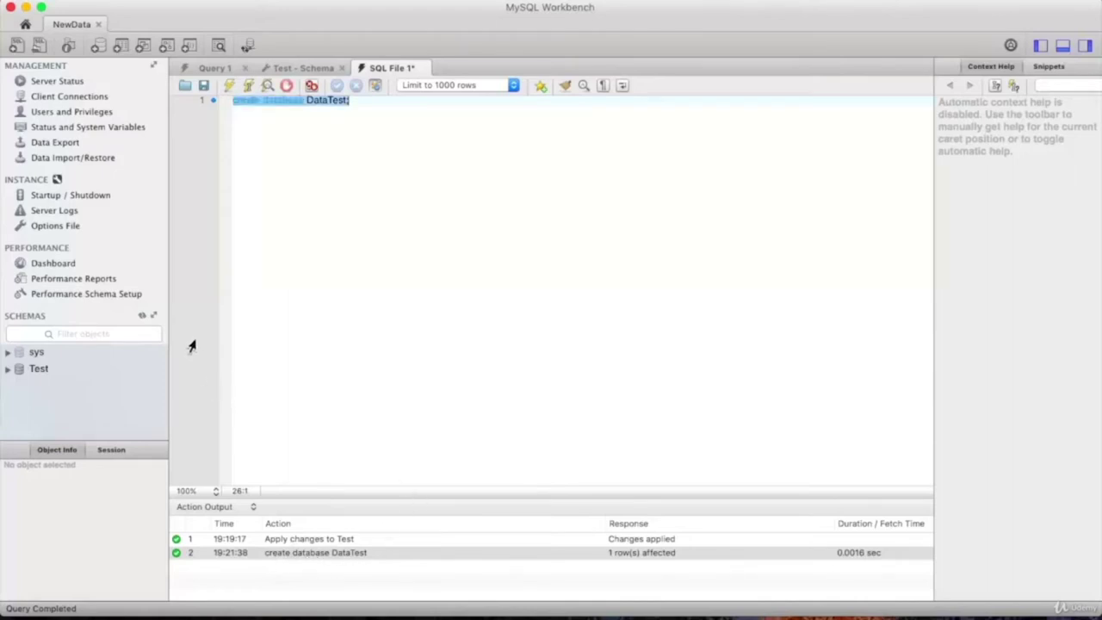
left_click(272, 222)
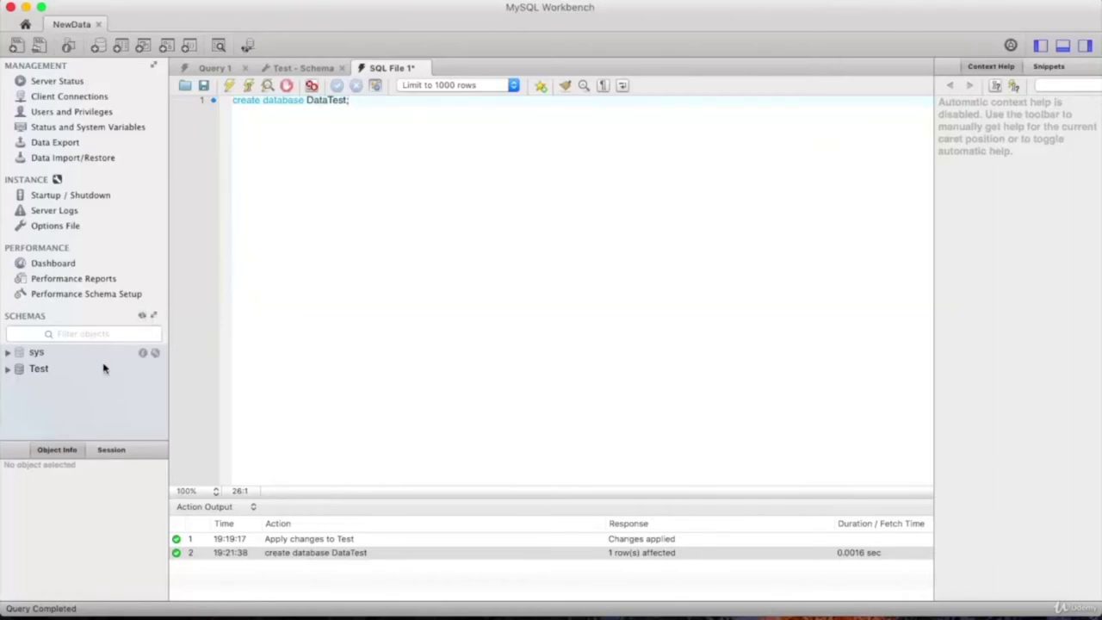
left_click(142, 317)
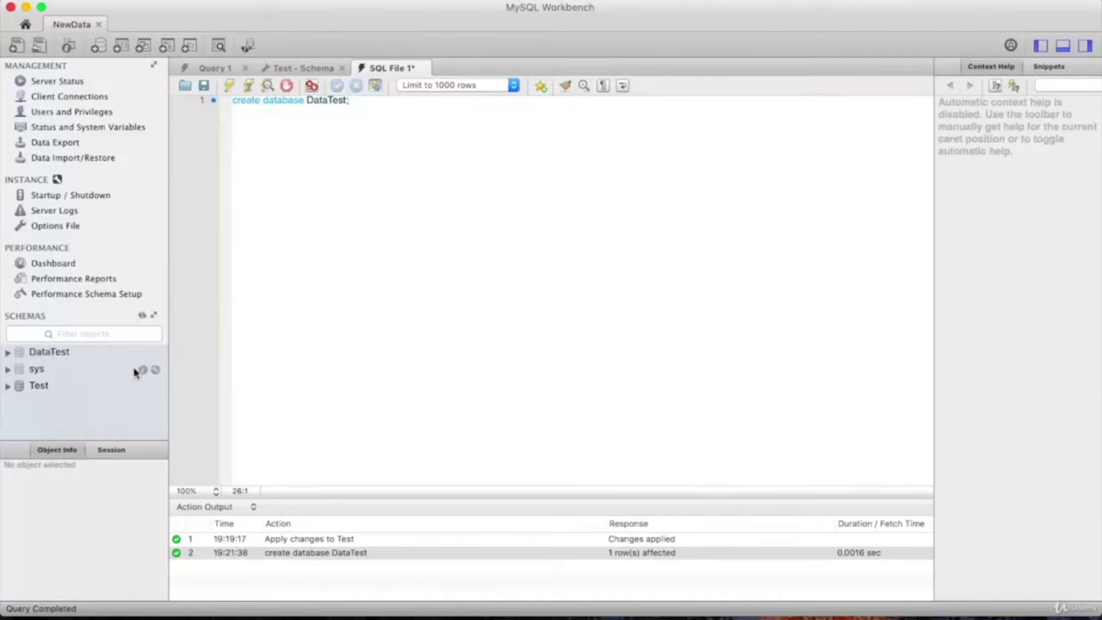
left_click(9, 353)
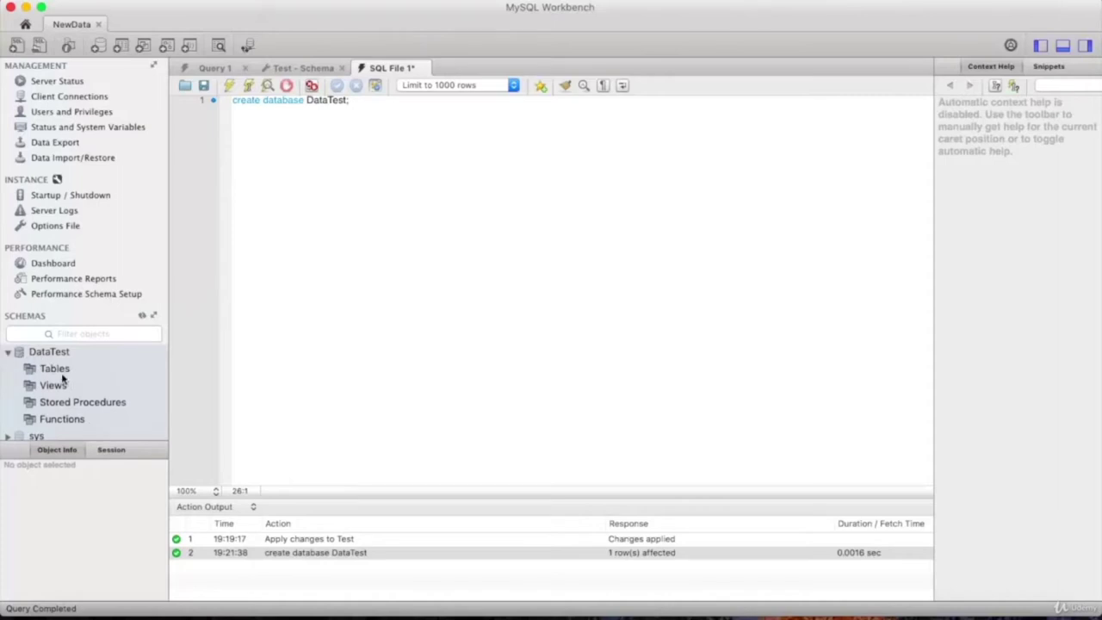
left_click(8, 352)
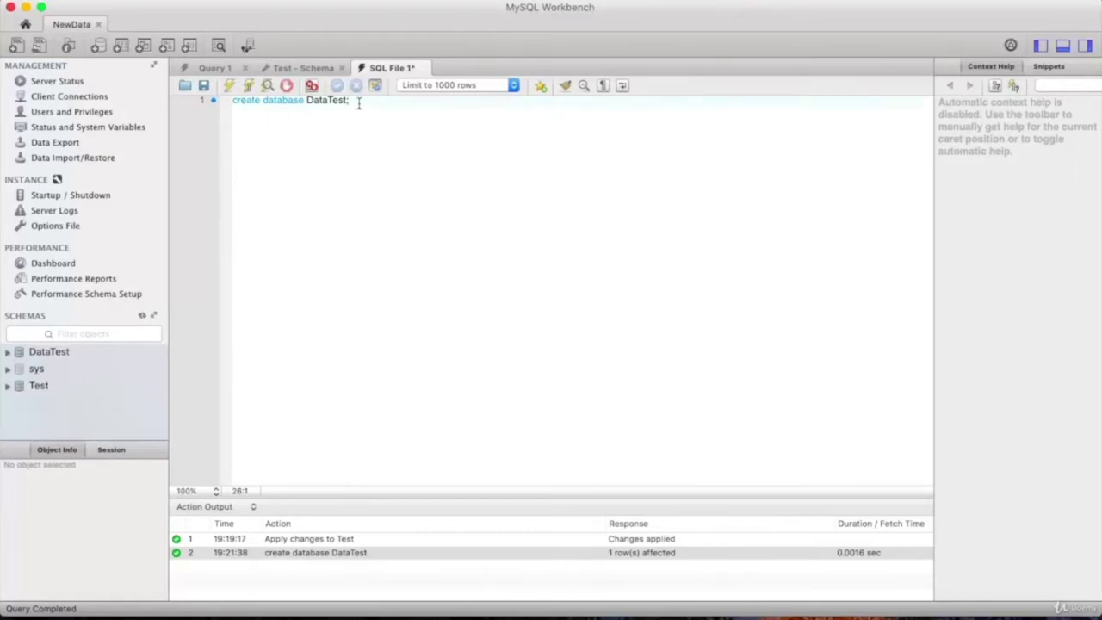
List all six databases with 'show databases;' and begin a 'use' statement below it.
key("Return")
type("show database")
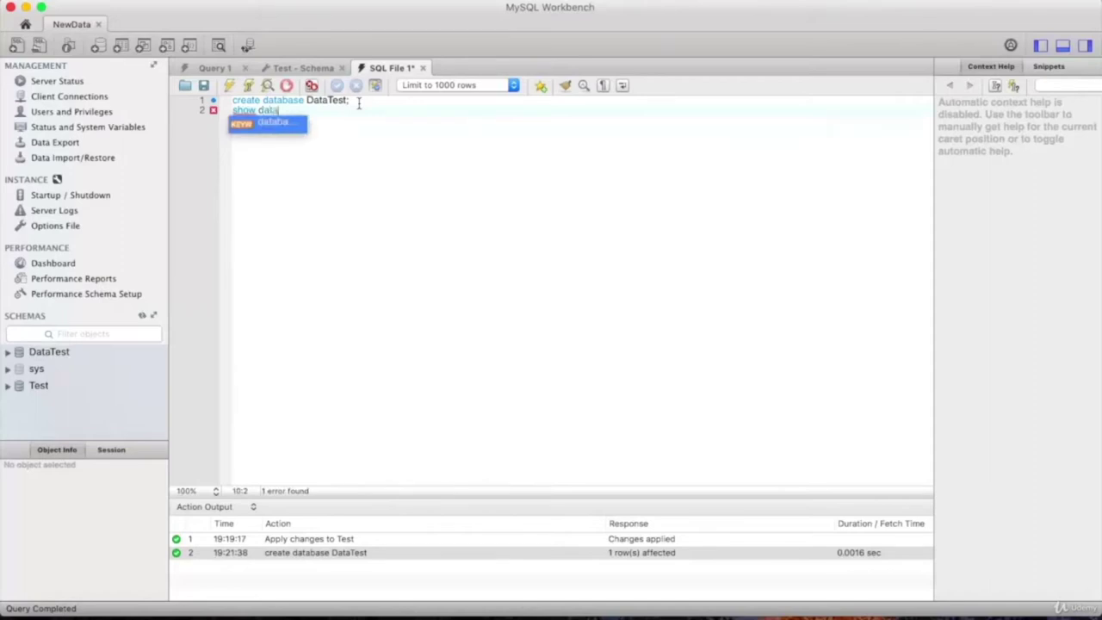
type("s;")
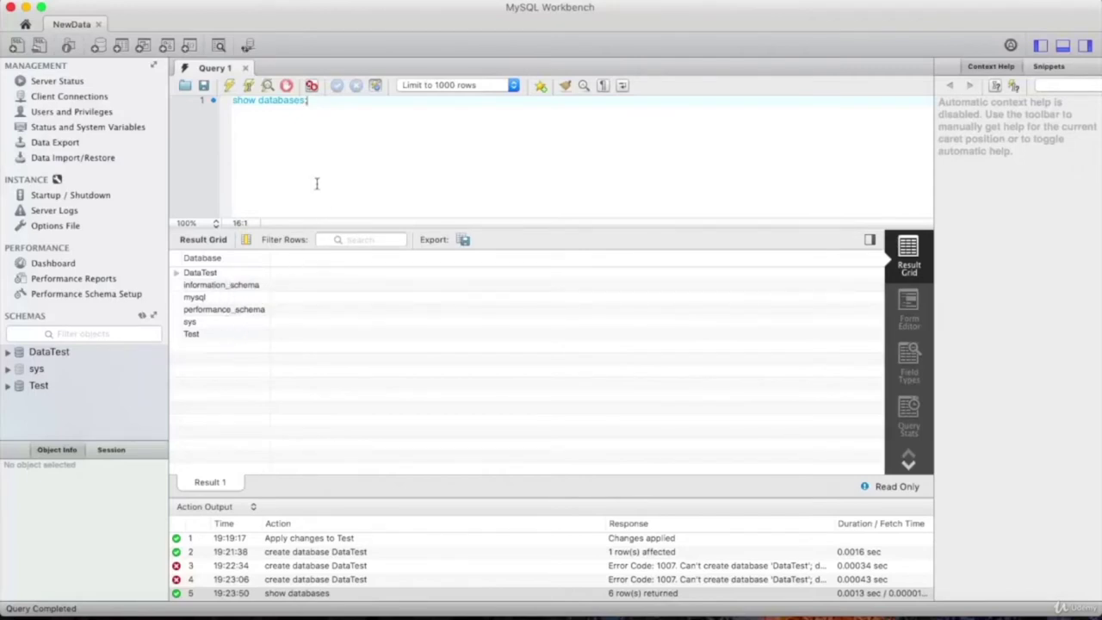
key("Return")
type("use")
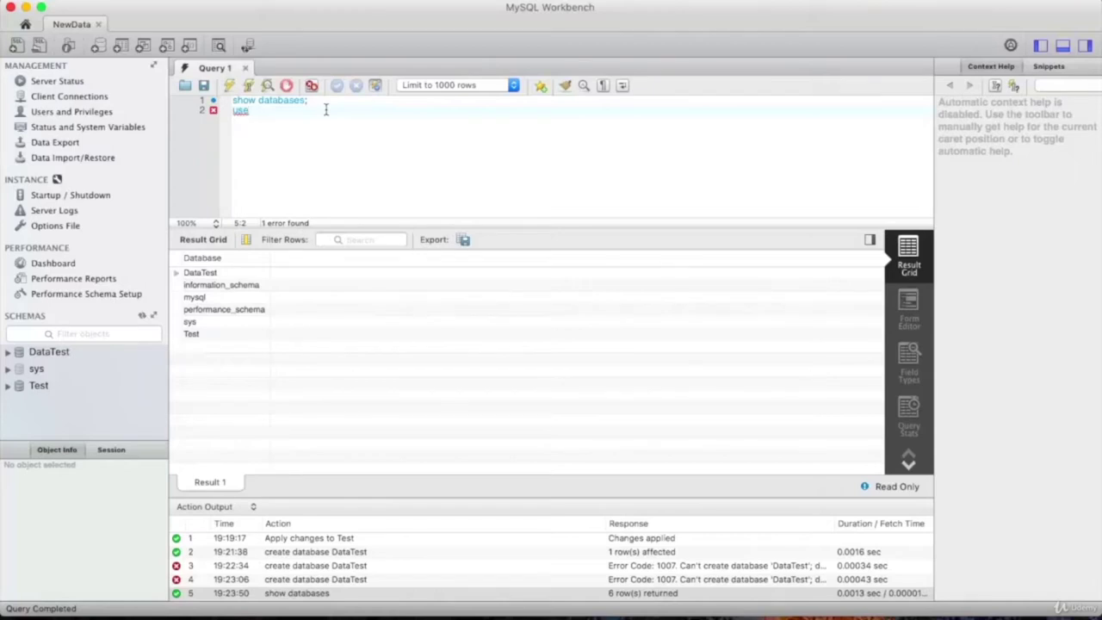
Run 'use Test;' then 'show tables;' to confirm Test holds no tables.
type("Test;")
left_click(230, 86)
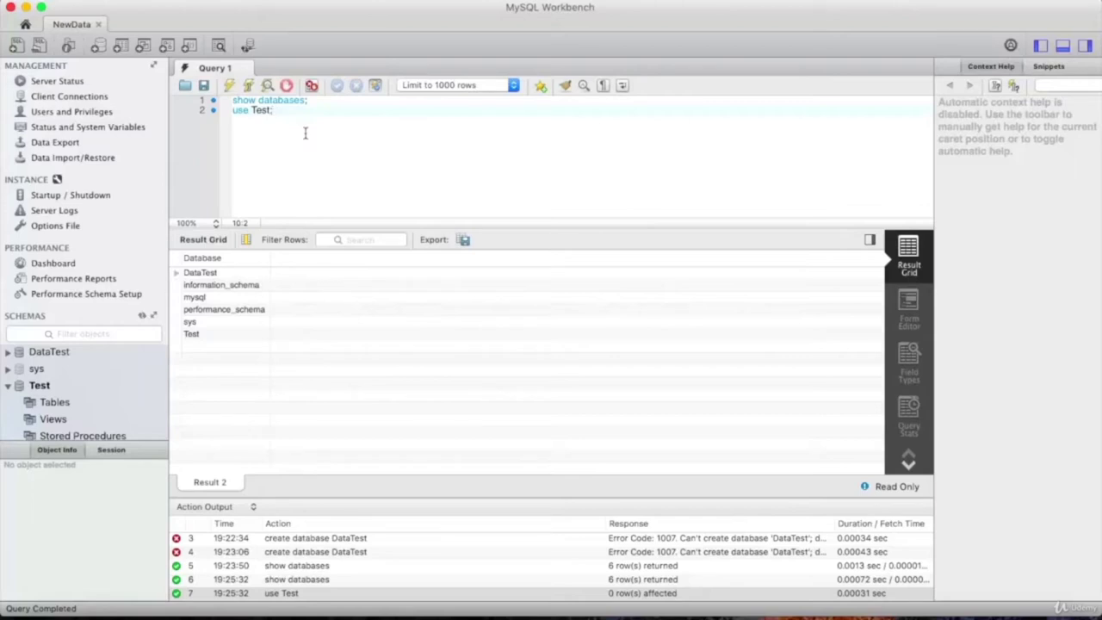
key("Return")
type("show t")
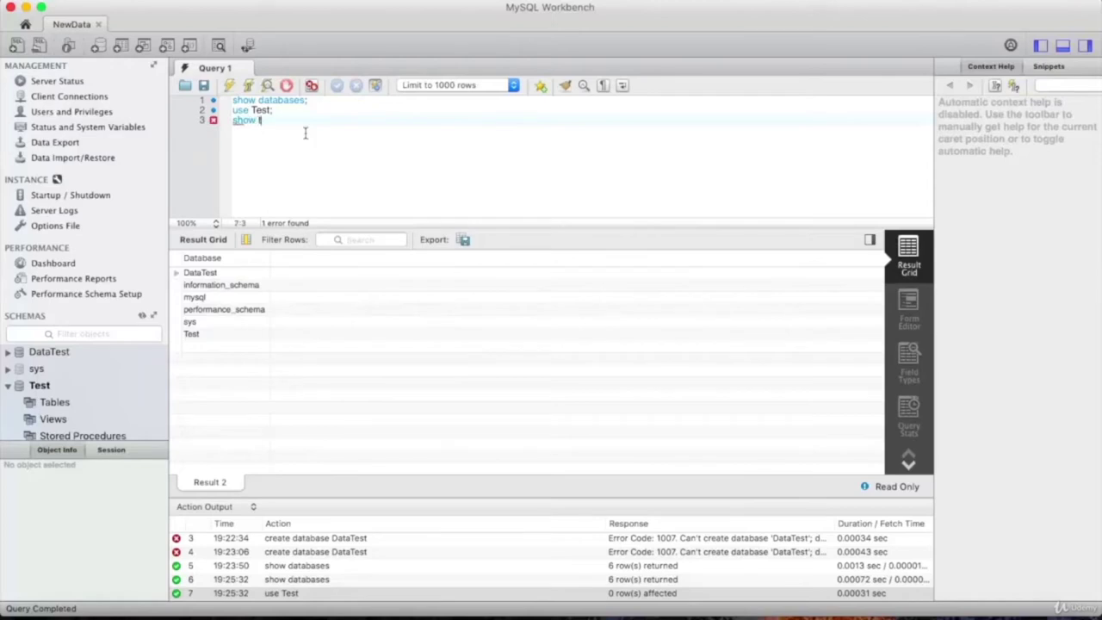
type("ables;")
left_click(231, 87)
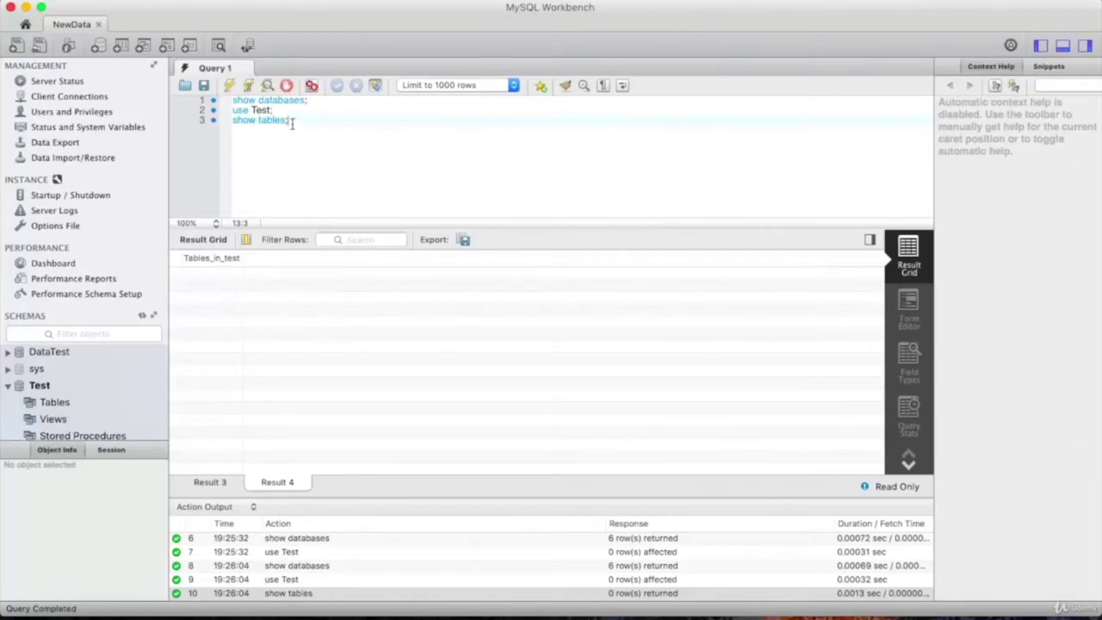
Drop the Test database with 'drop database Test;' so only DataTest and sys remain.
key("Return")
key("Return")
type("drop d")
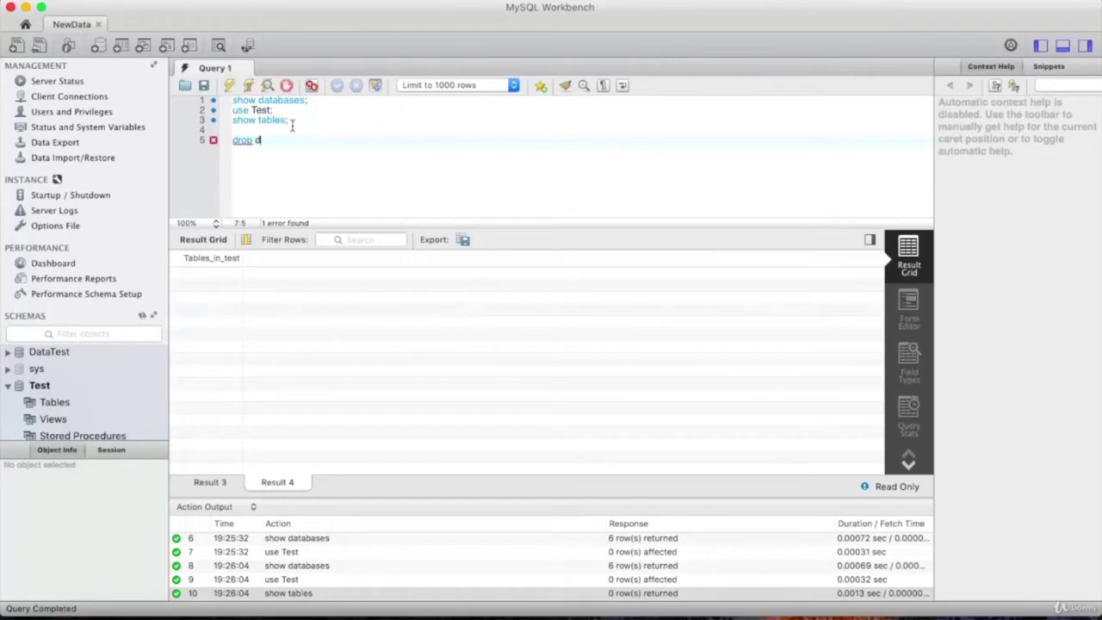
type("atabase Test;")
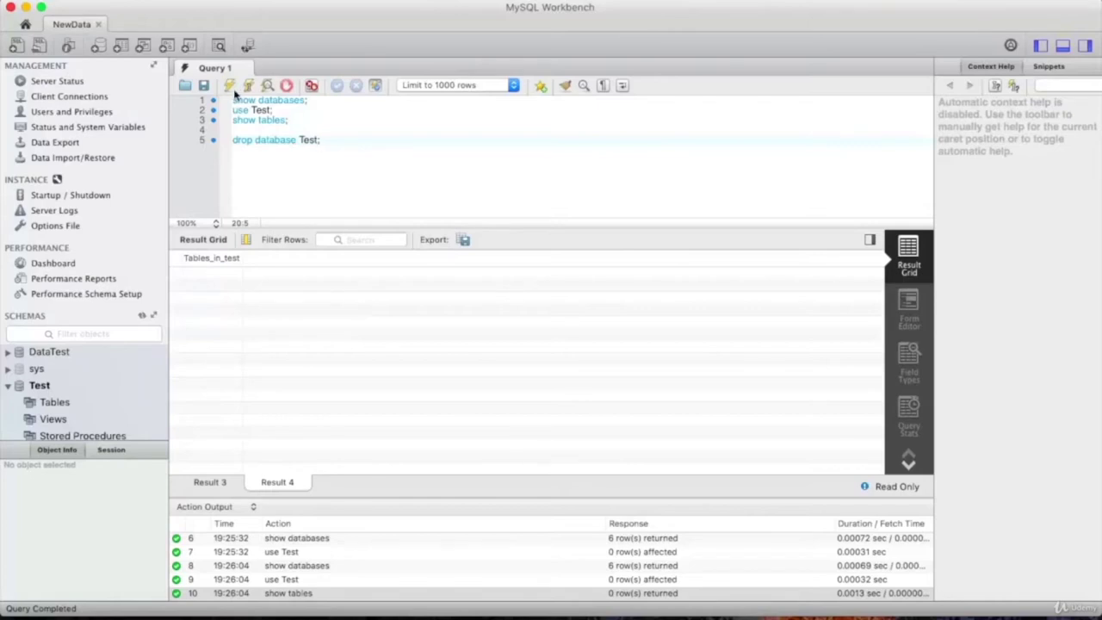
left_click(229, 86)
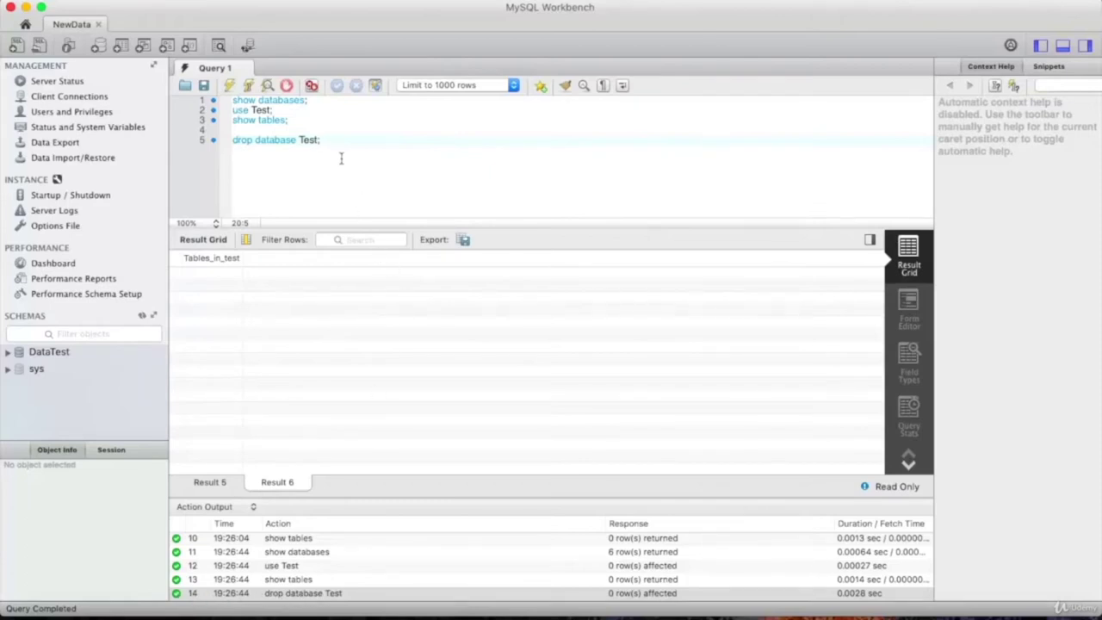
left_click(321, 101)
Reconnect to NewData so an empty Query 1 editor opens with a blank Action Output.
left_click(230, 86)
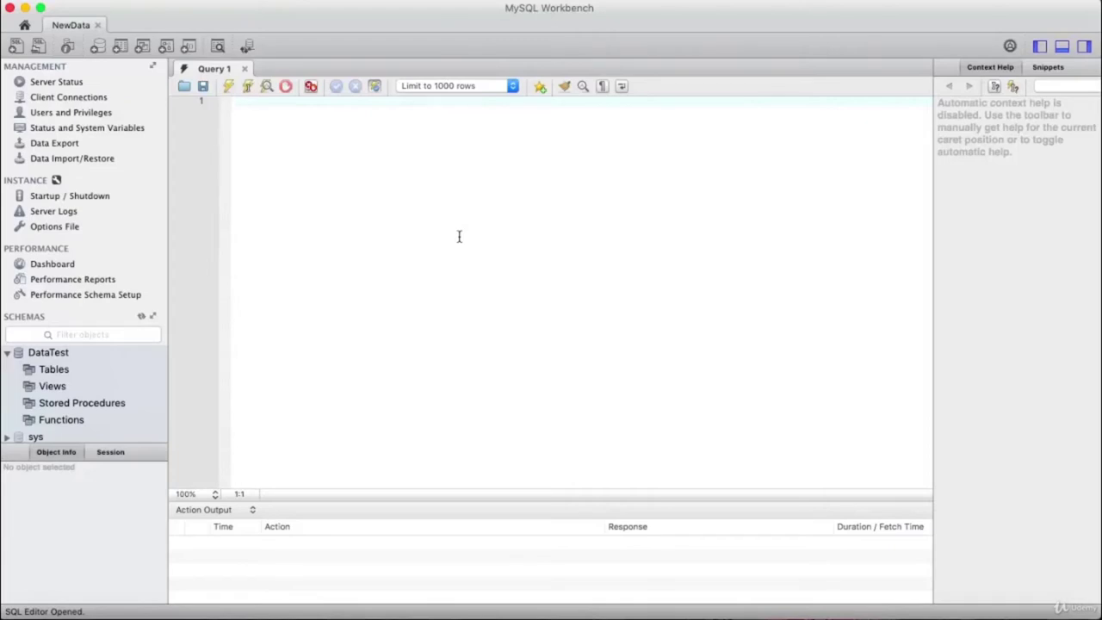
Run 'show databases;', then run 'use DataTest;' to make DataTest the default schema.
type("show databases;")
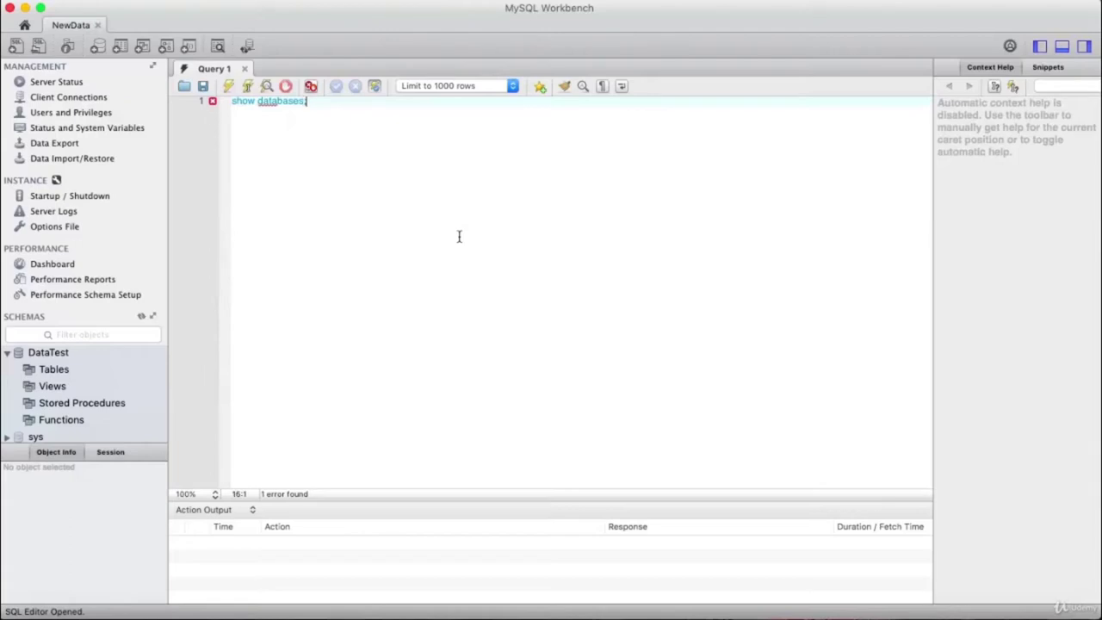
left_click(249, 89)
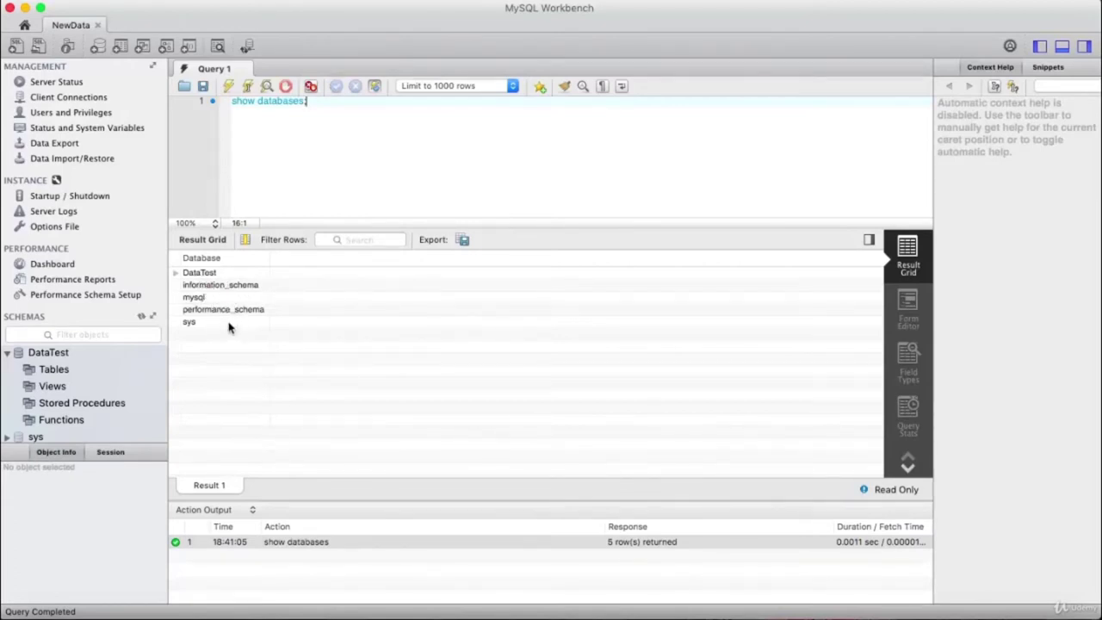
key("Return")
type("use")
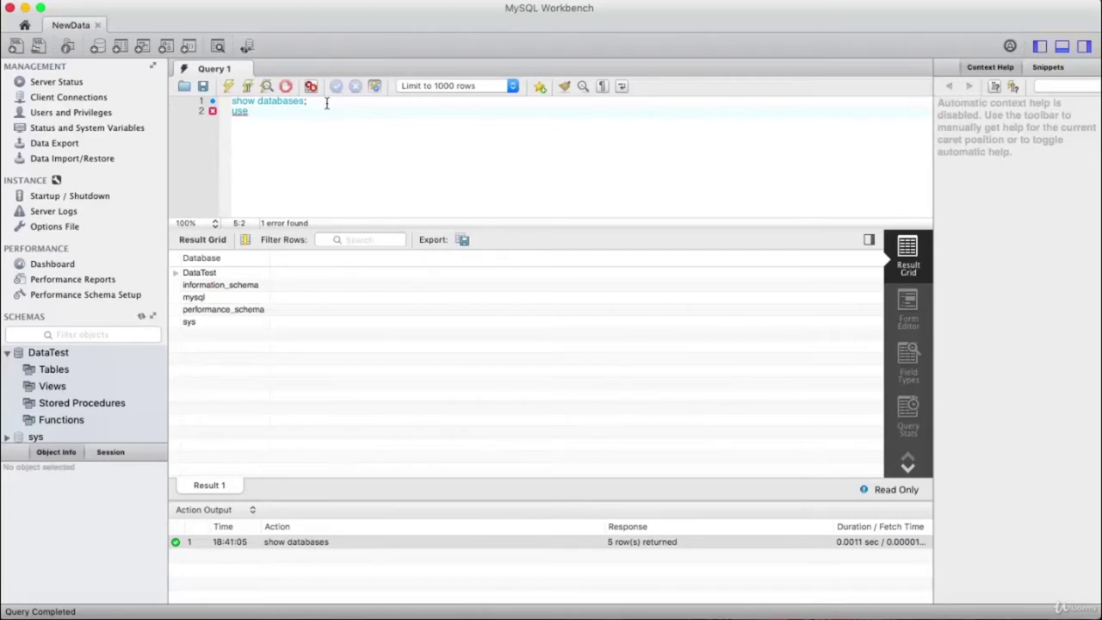
type("DataTest;")
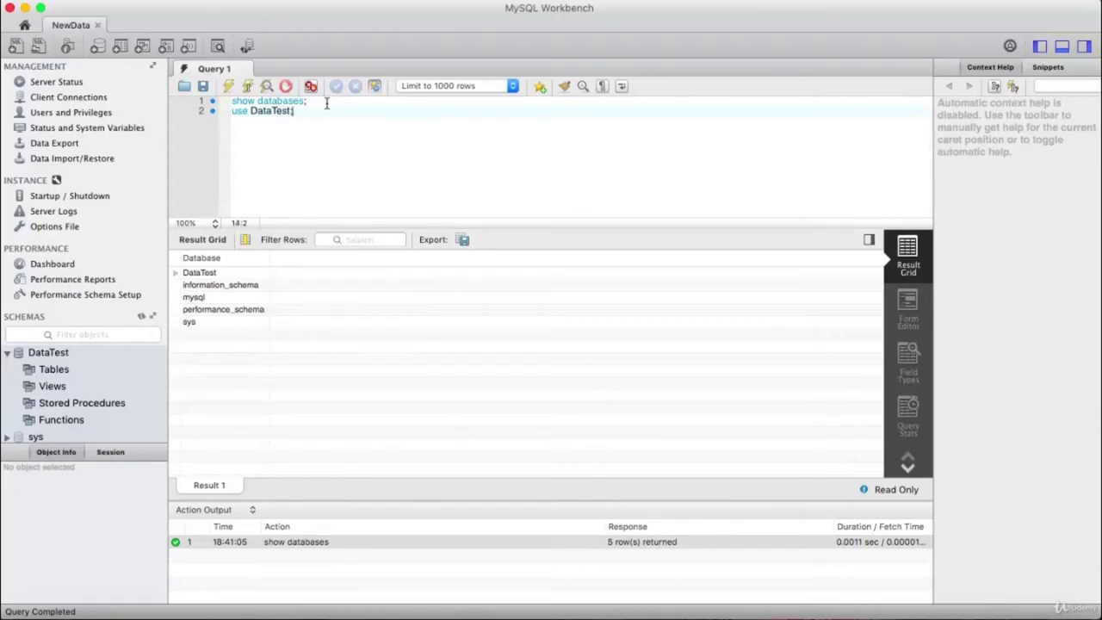
left_click(248, 86)
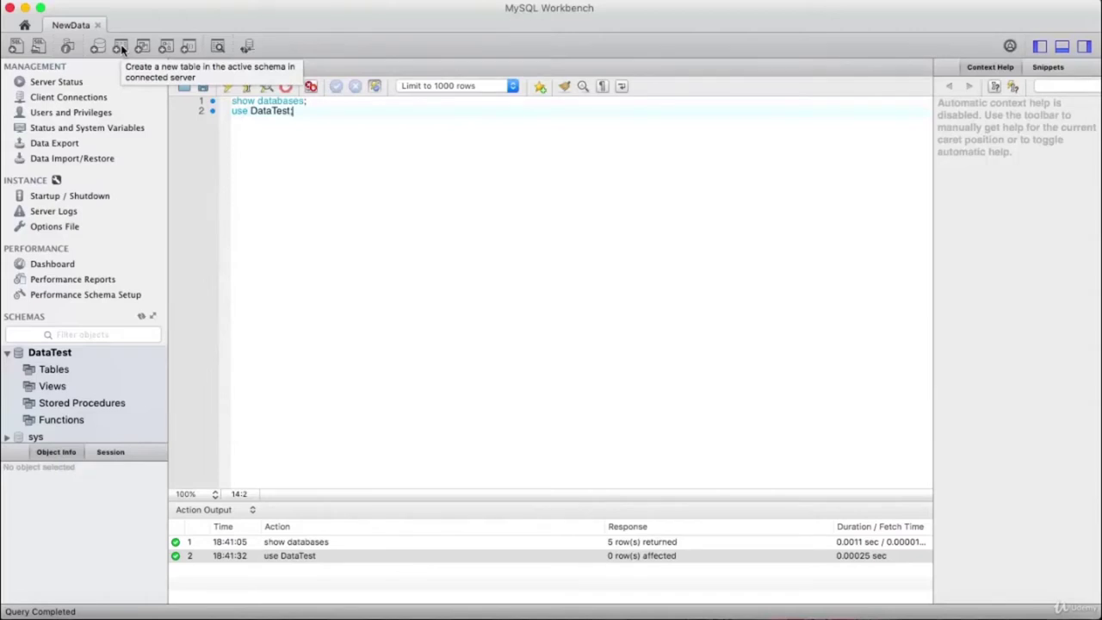
Create a new table and name it Student, correcting the misspelling.
left_click(122, 47)
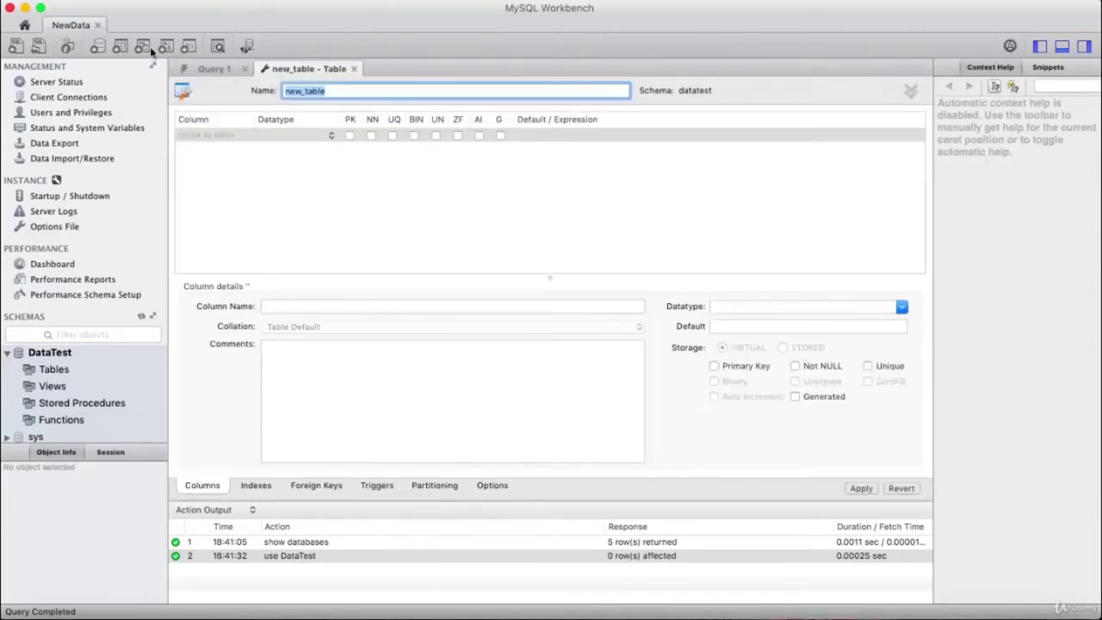
double_click(322, 90)
type("Sts")
type("dent")
key("Left")
key("Left")
key("Left")
key("Left")
key("BackSpace")
type("u")
Add the first column Roll_no with data type INT.
left_click(284, 185)
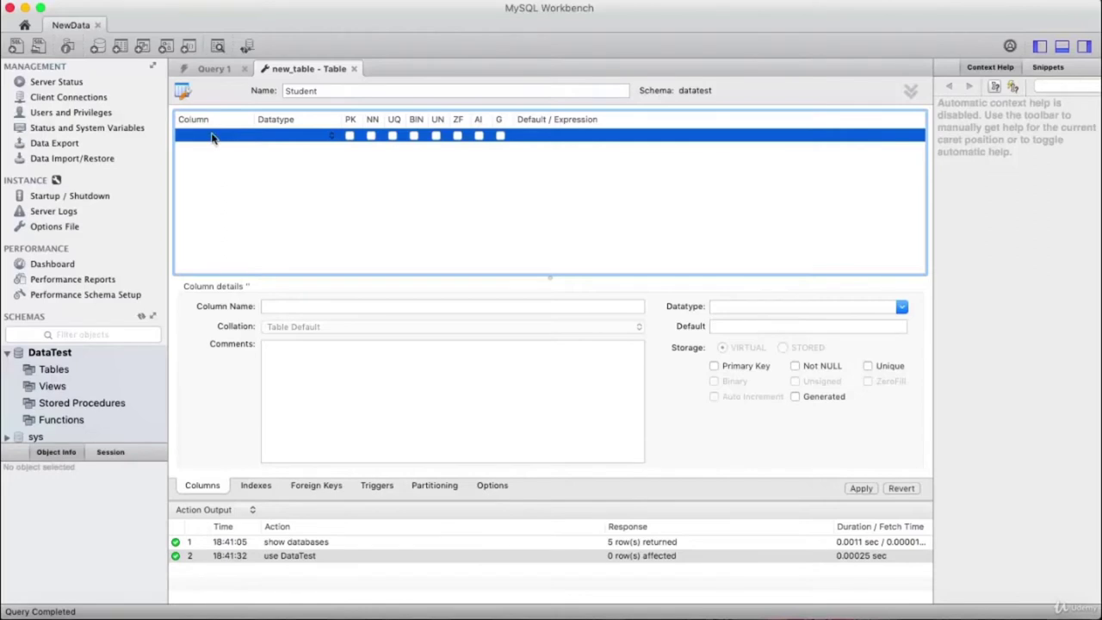
double_click(212, 135)
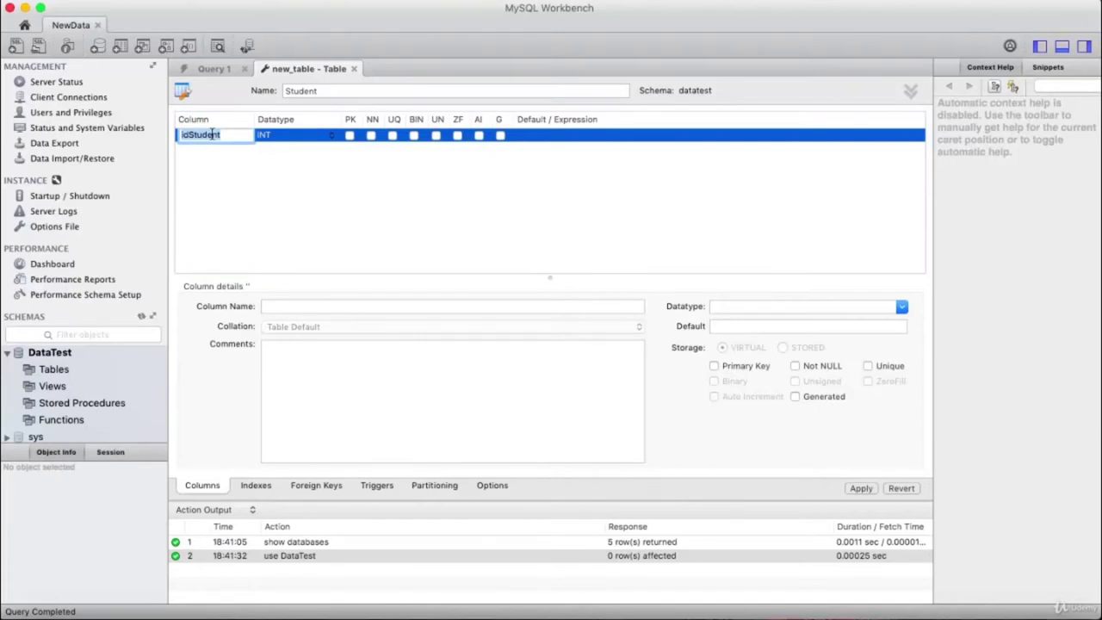
type("Roll_no")
key("Return")
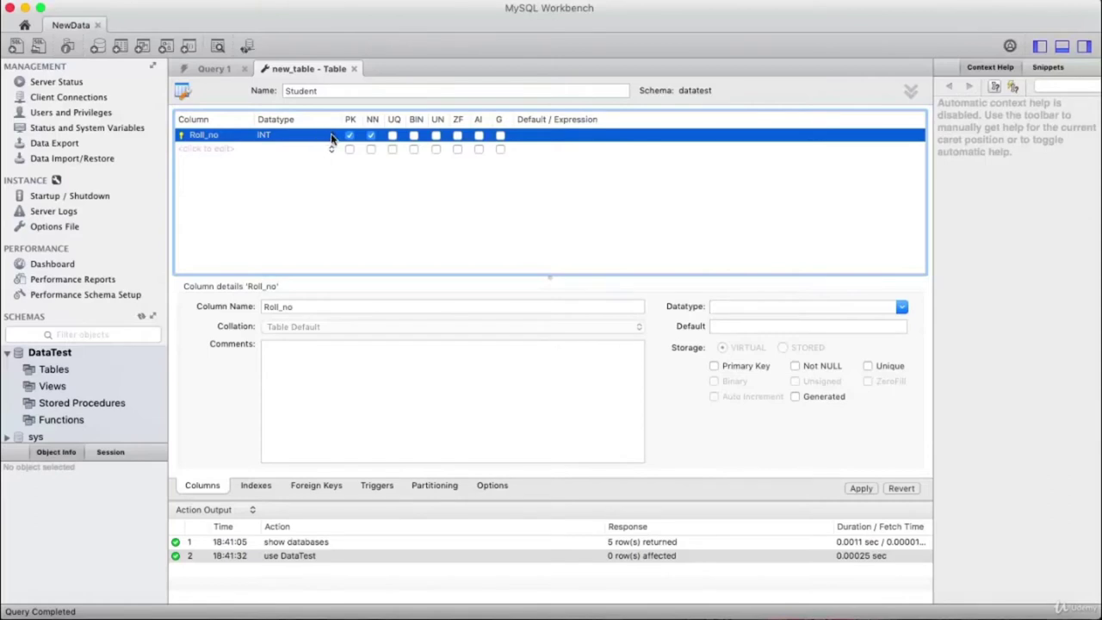
left_click(331, 139)
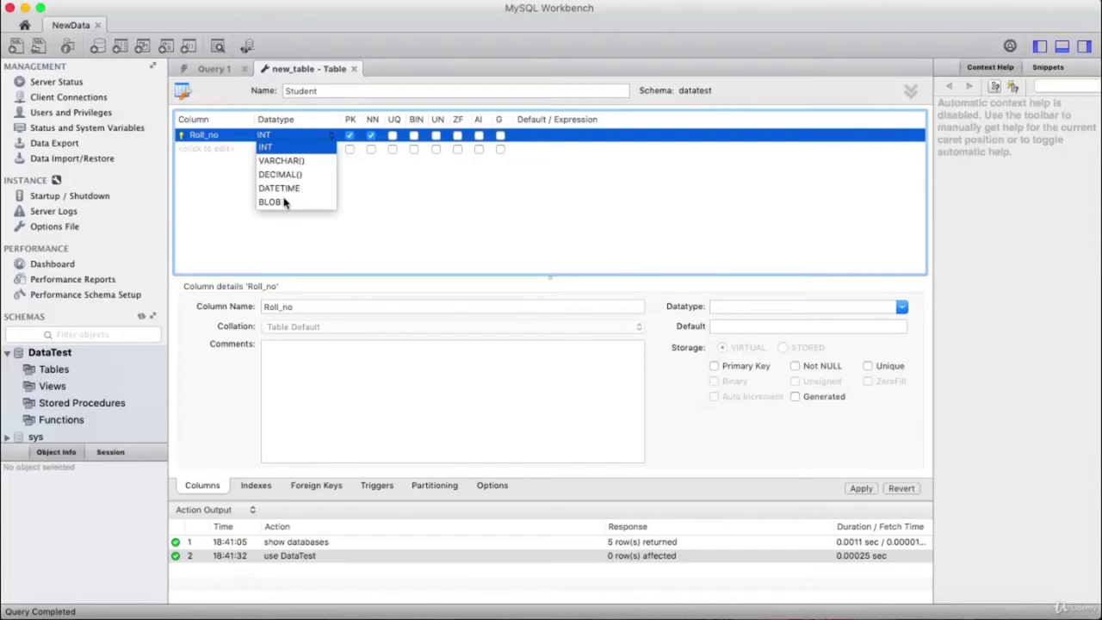
left_click(295, 148)
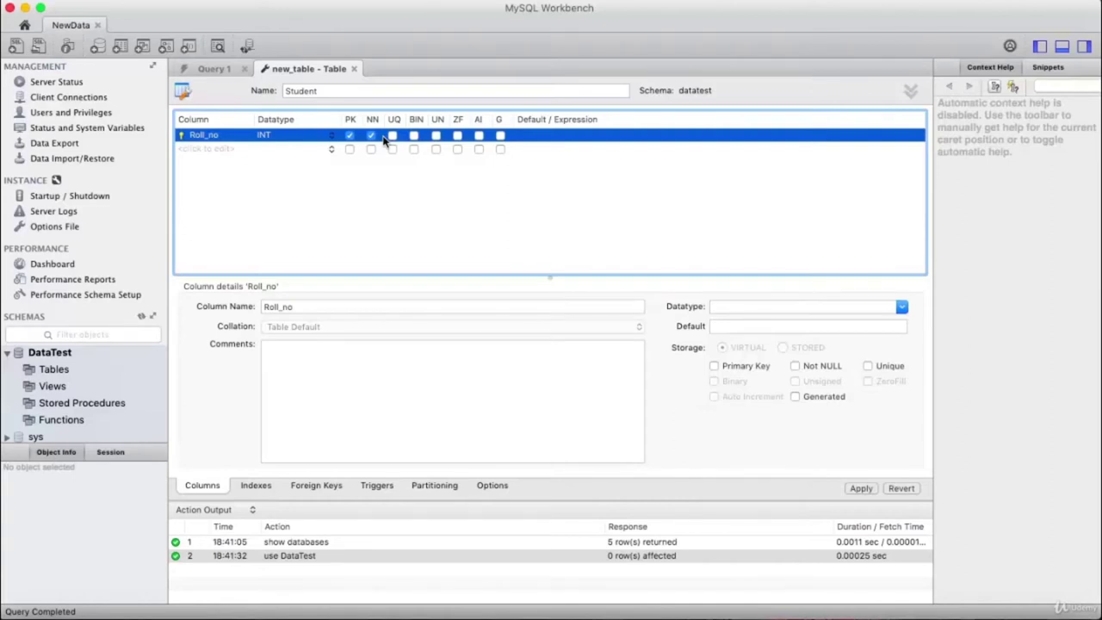
Add Name and Surname columns below Roll_no, keeping VARCHAR(45) for both.
left_click(205, 150)
left_click(204, 151)
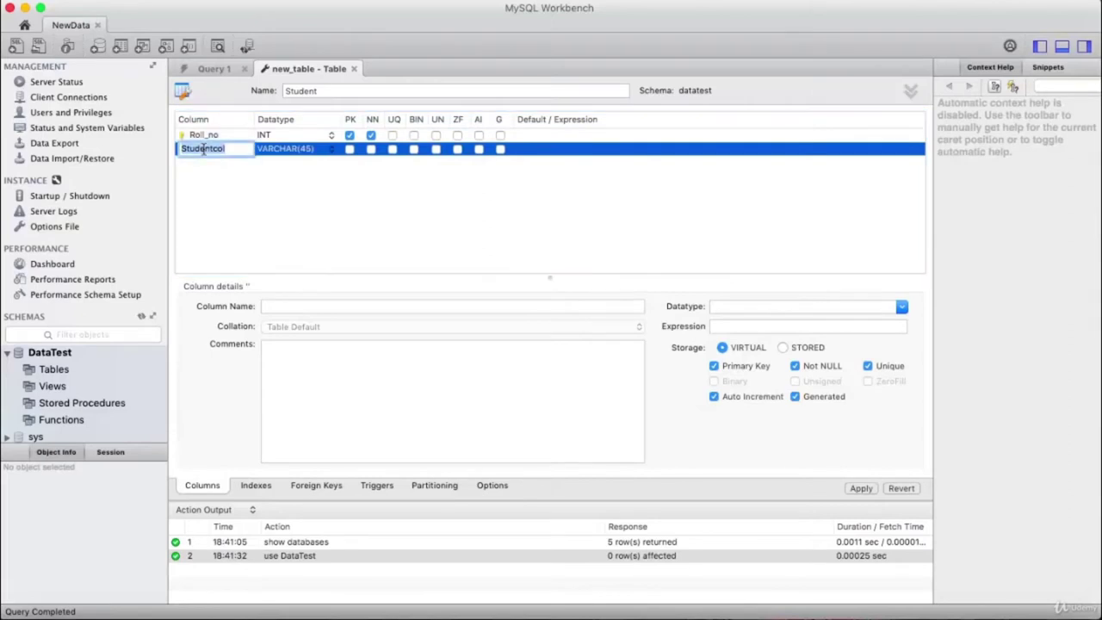
type("Name")
key("Return")
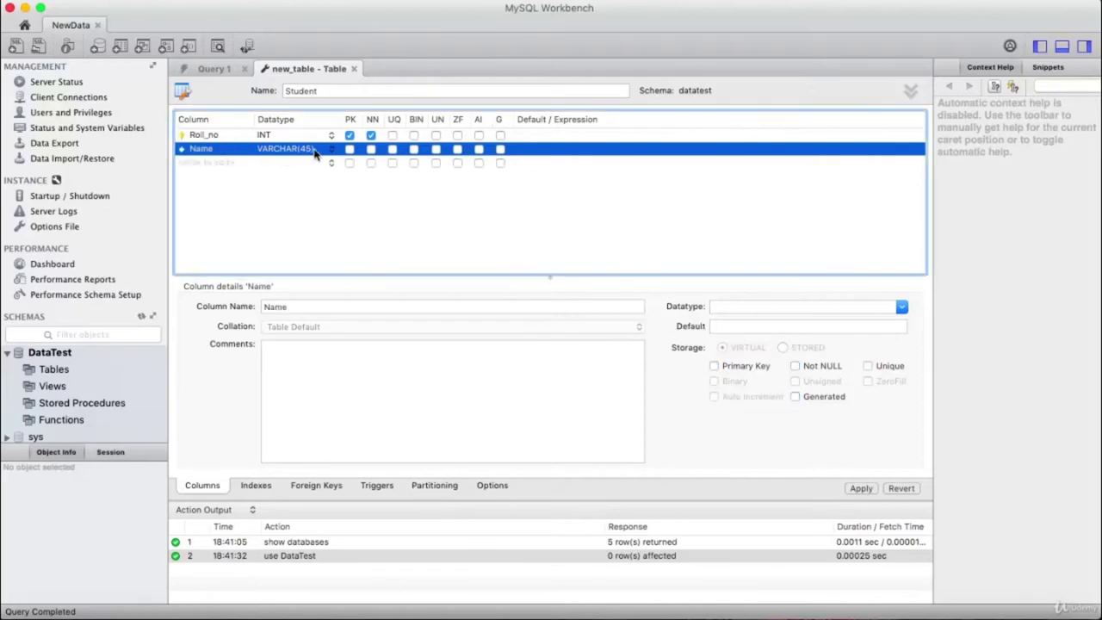
left_click(206, 165)
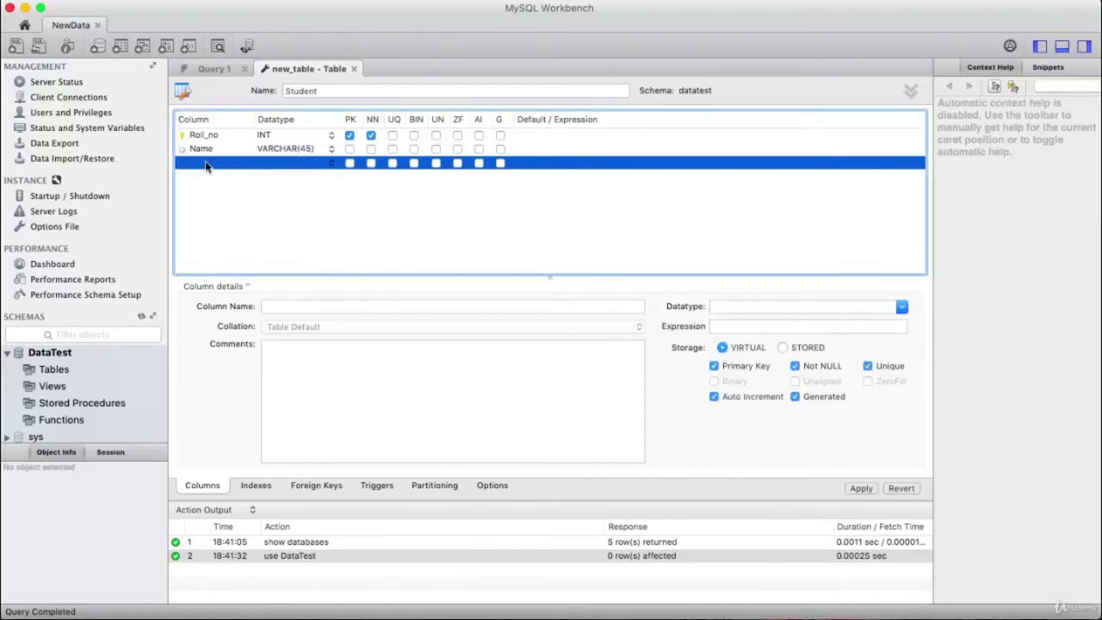
left_click(205, 165)
type("Surname")
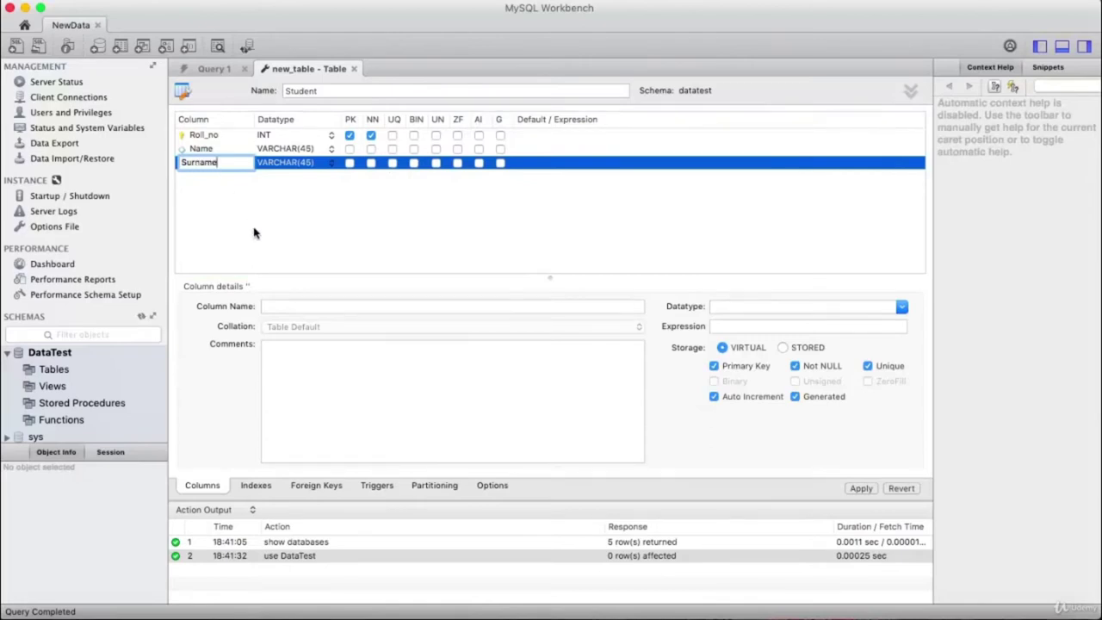
key("Return")
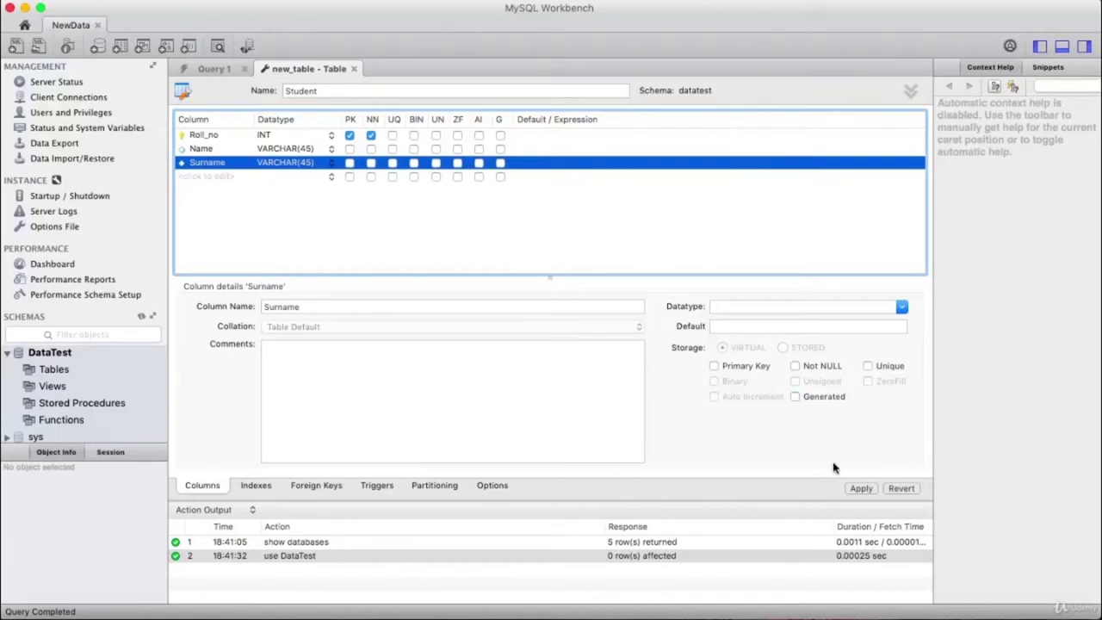
Apply the generated CREATE TABLE script for Student and close the dialog.
left_click(861, 488)
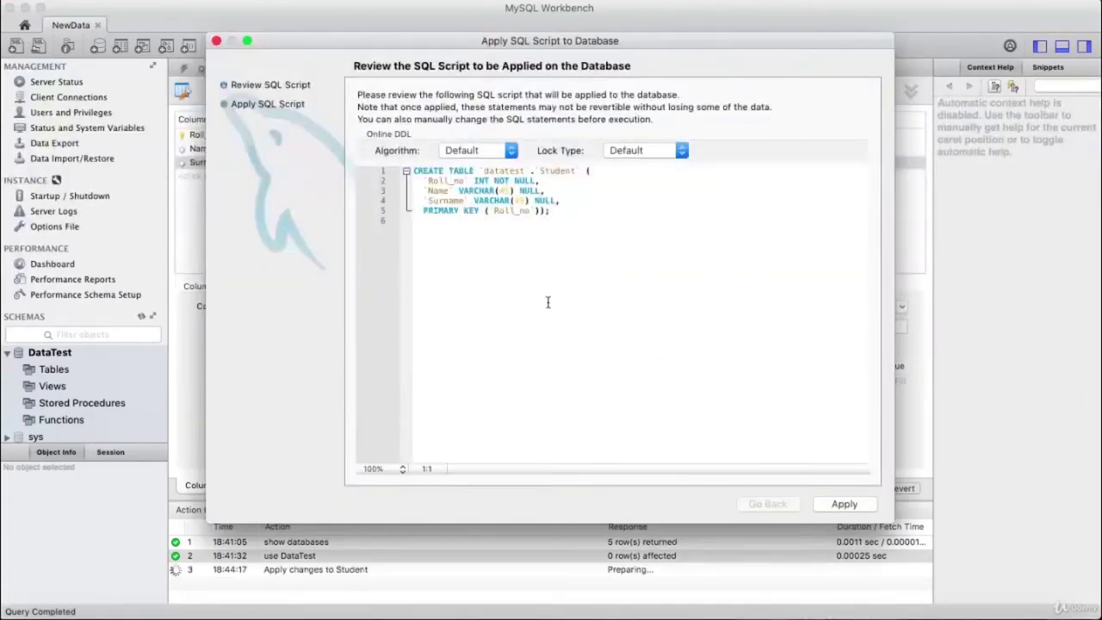
left_click(460, 234)
key("super+a")
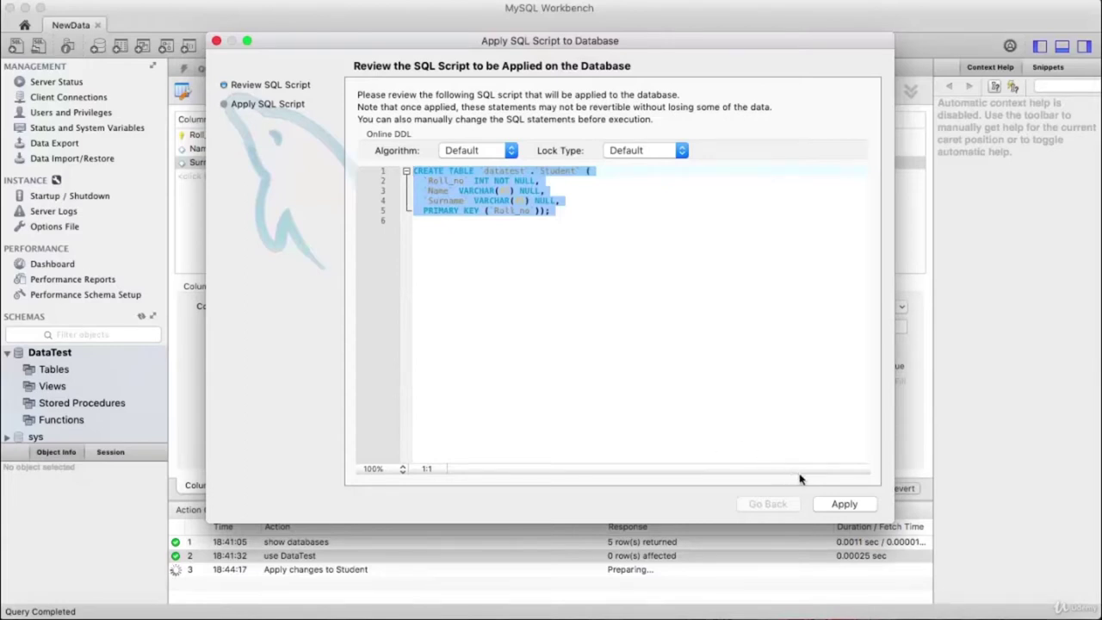
left_click(847, 504)
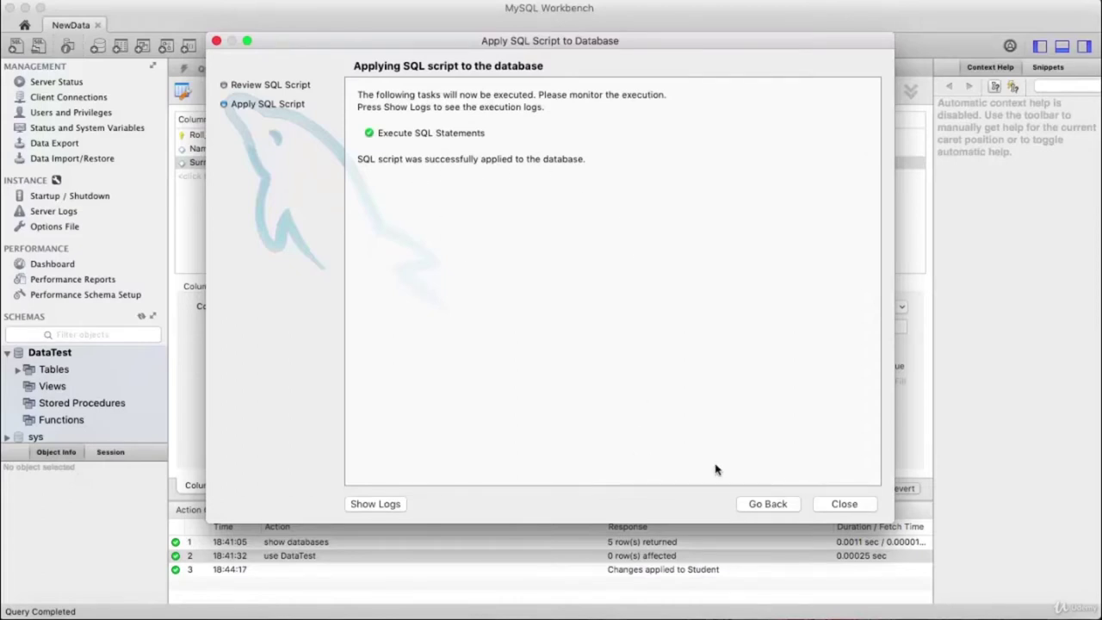
left_click(843, 504)
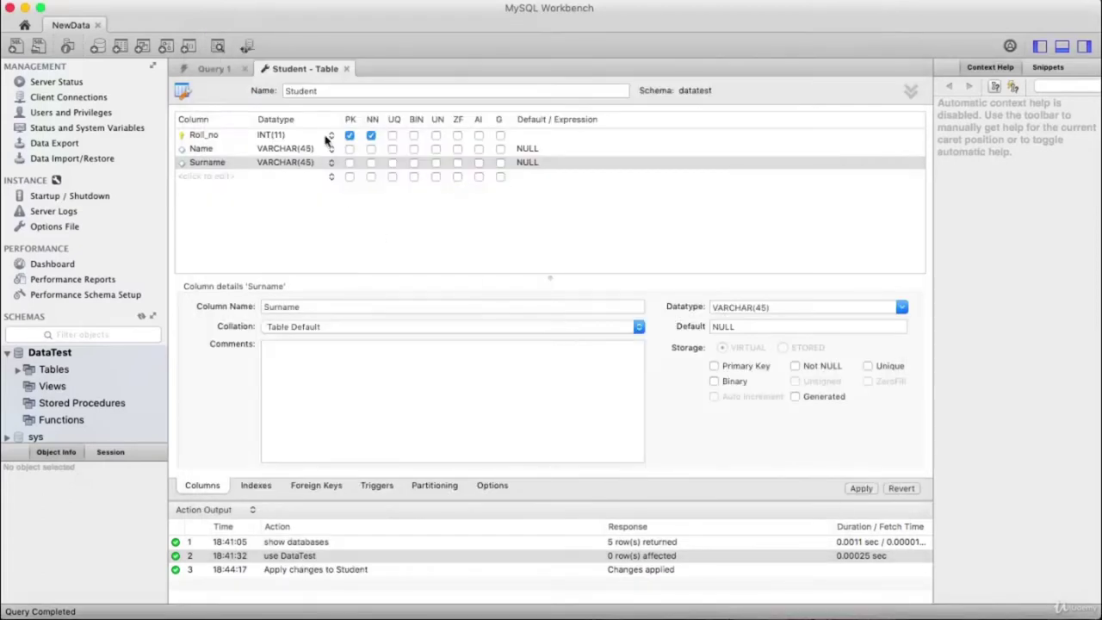
Close the Student design, expand DataTest's Tables, and run 'show tables;' to see Student.
left_click(346, 69)
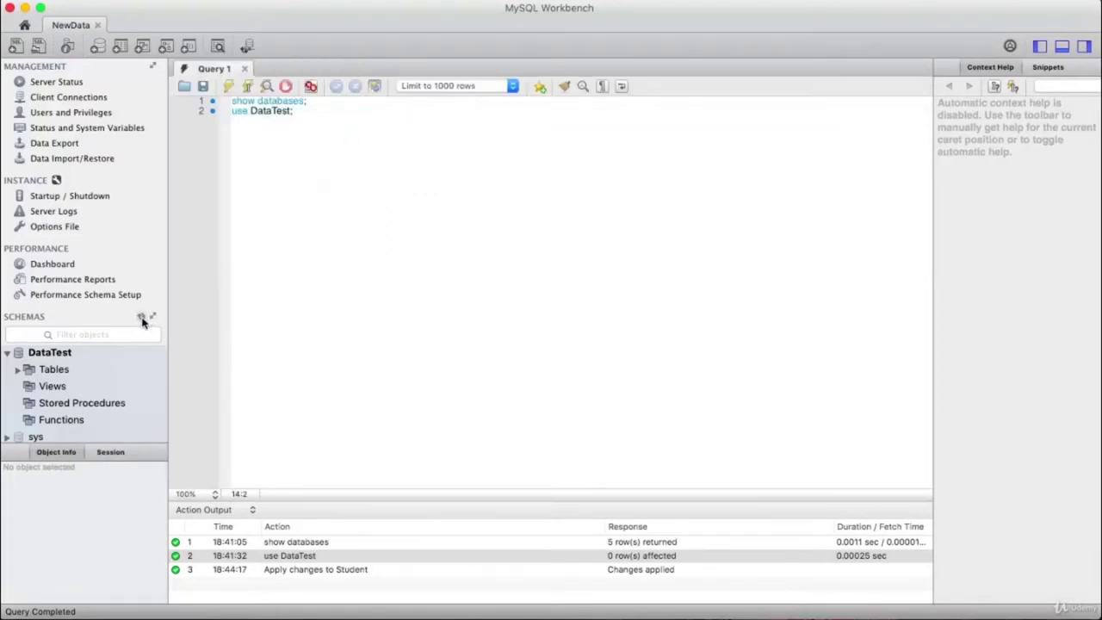
left_click(18, 370)
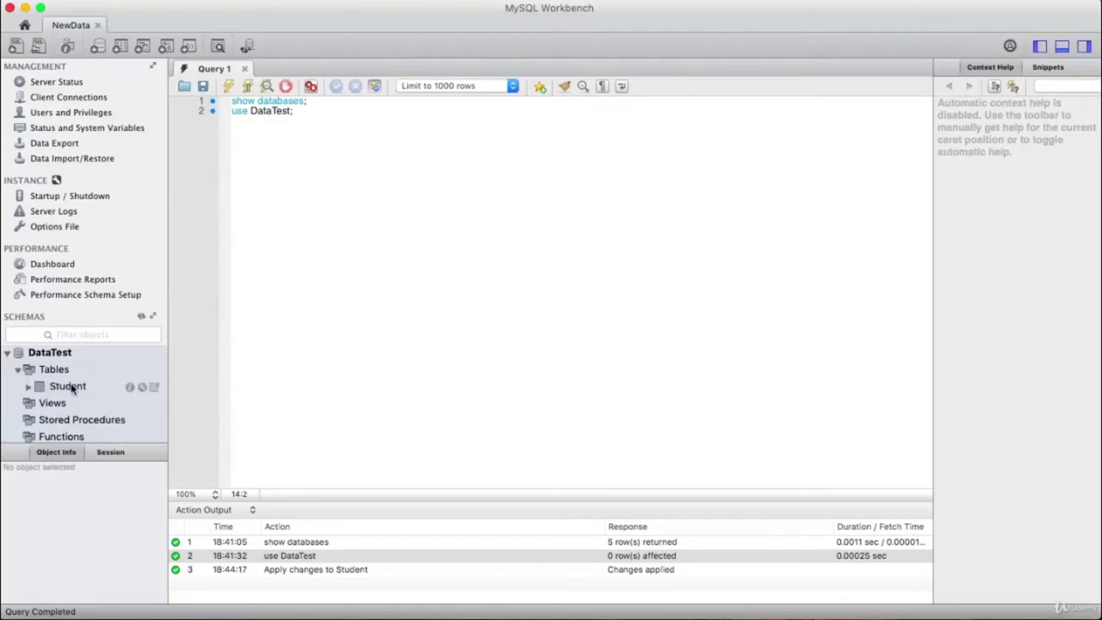
key("Return")
key("Return")
type("sho")
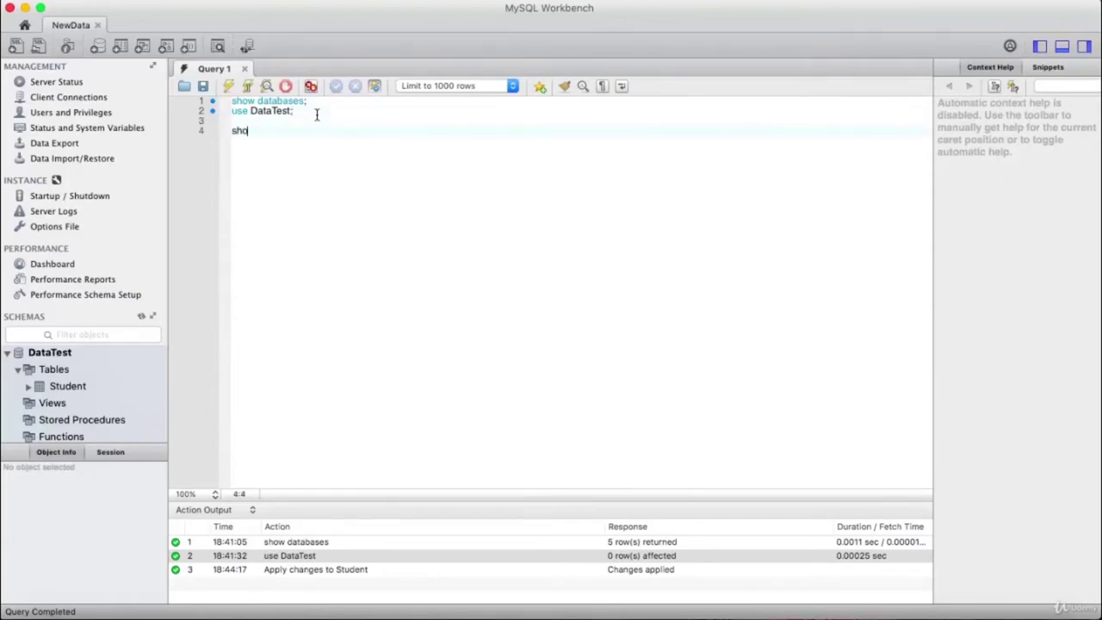
type("w ta")
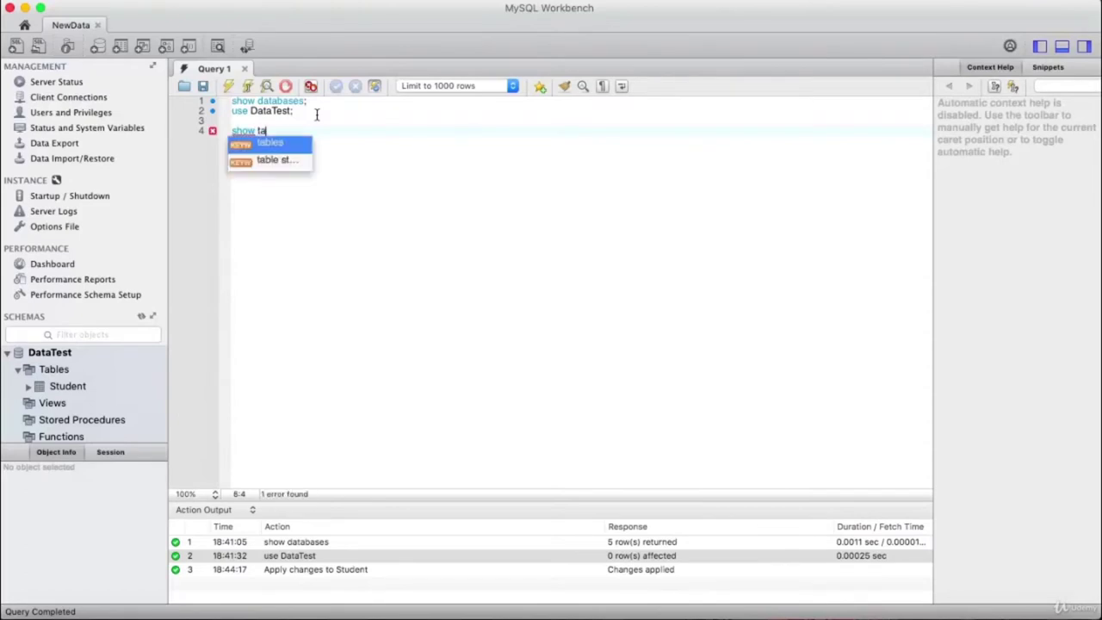
type("bles;")
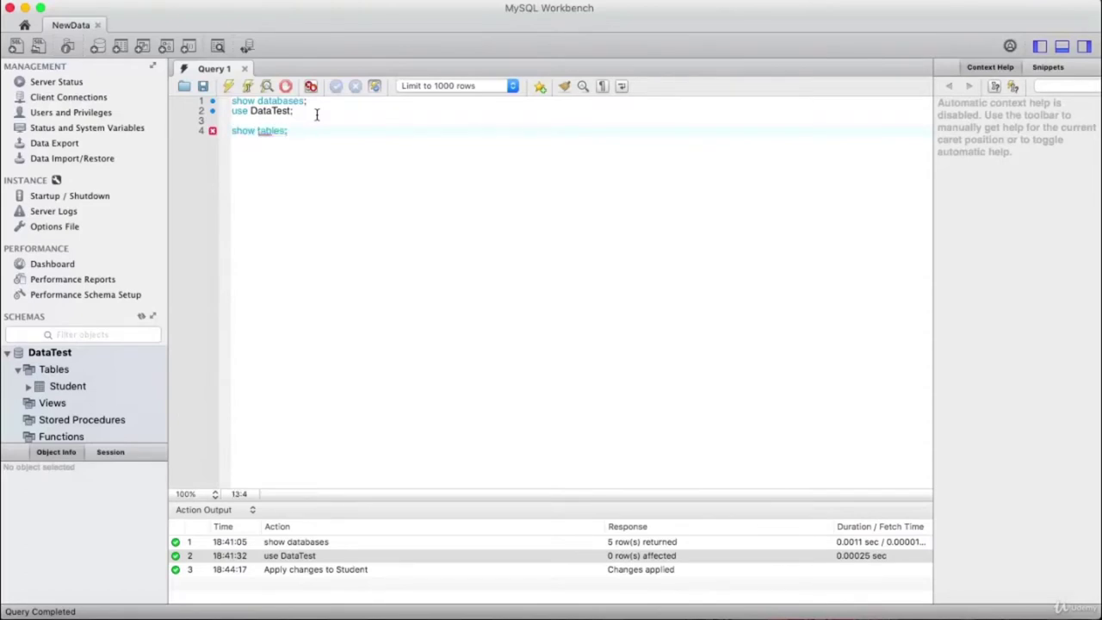
left_click(249, 87)
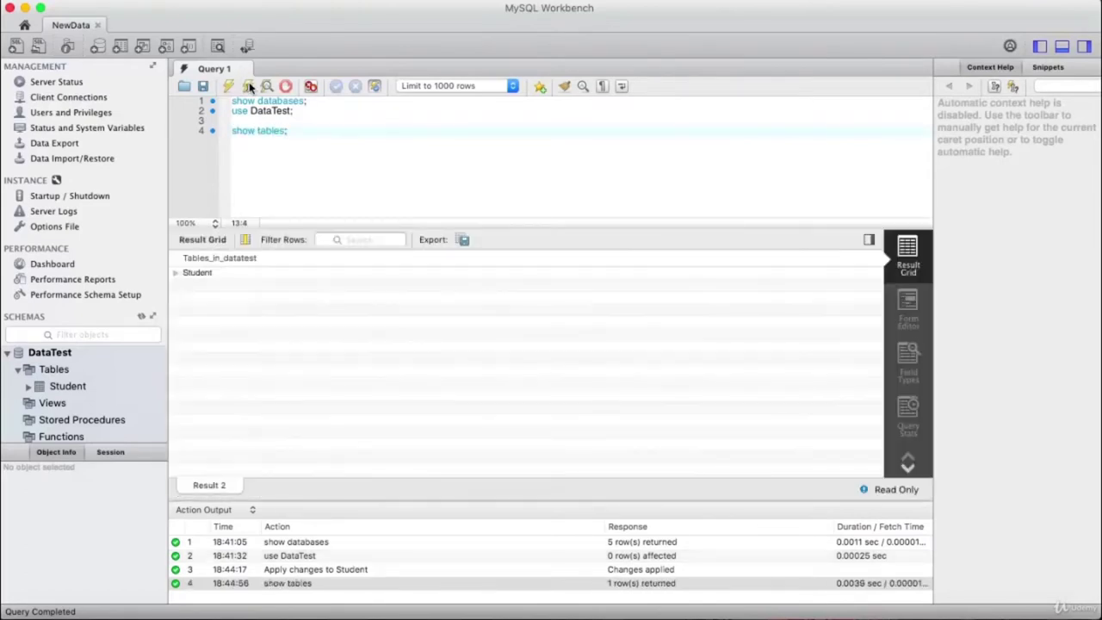
left_click(176, 274)
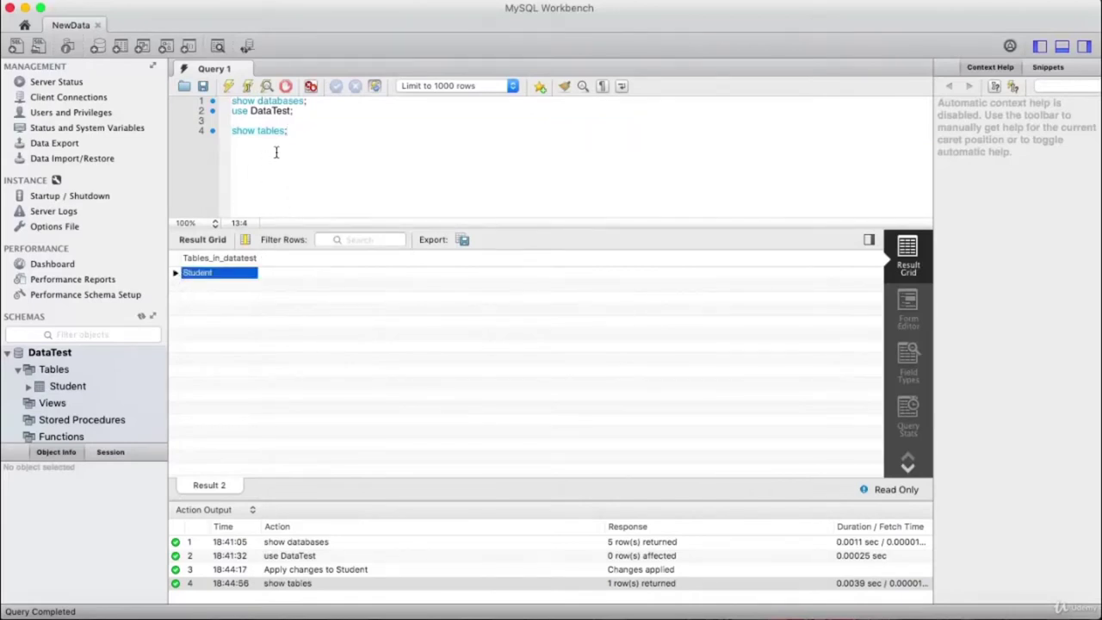
left_click(297, 131)
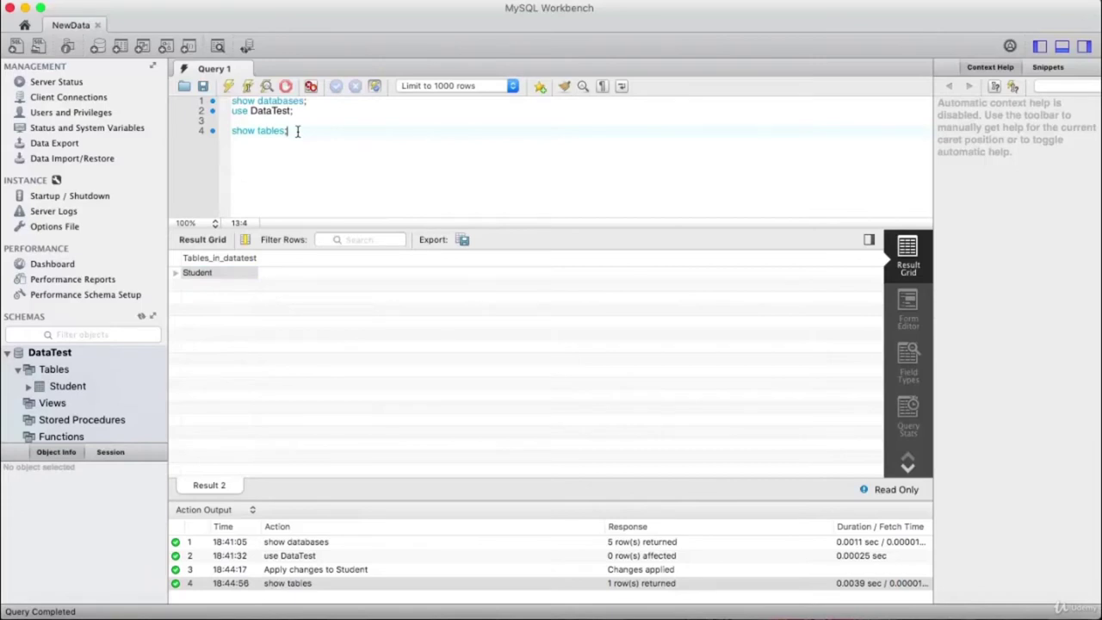
key("BackSpace")
key("BackSpace")
key("BackSpace")
key("BackSpace")
key("BackSpace")
key("BackSpace")
key("BackSpace")
key("BackSpace")
key("BackSpace")
key("BackSpace")
key("BackSpace")
key("BackSpace")
key("BackSpace")
Drop the Student table using Drop Table… → Drop Now in the Schemas tree.
type("drop table ")
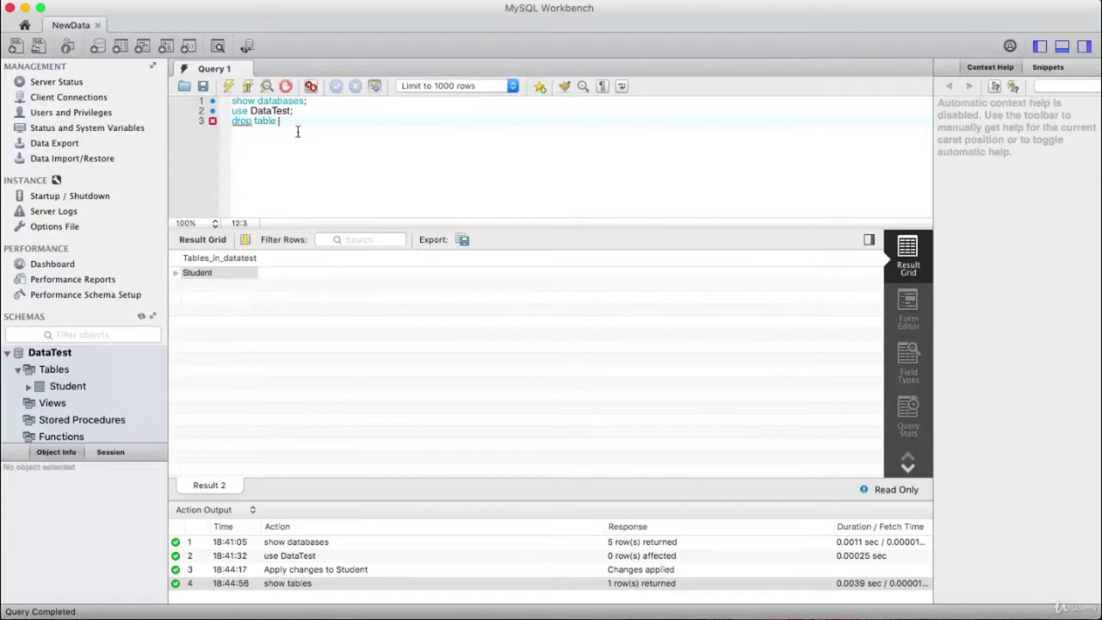
type("Student;")
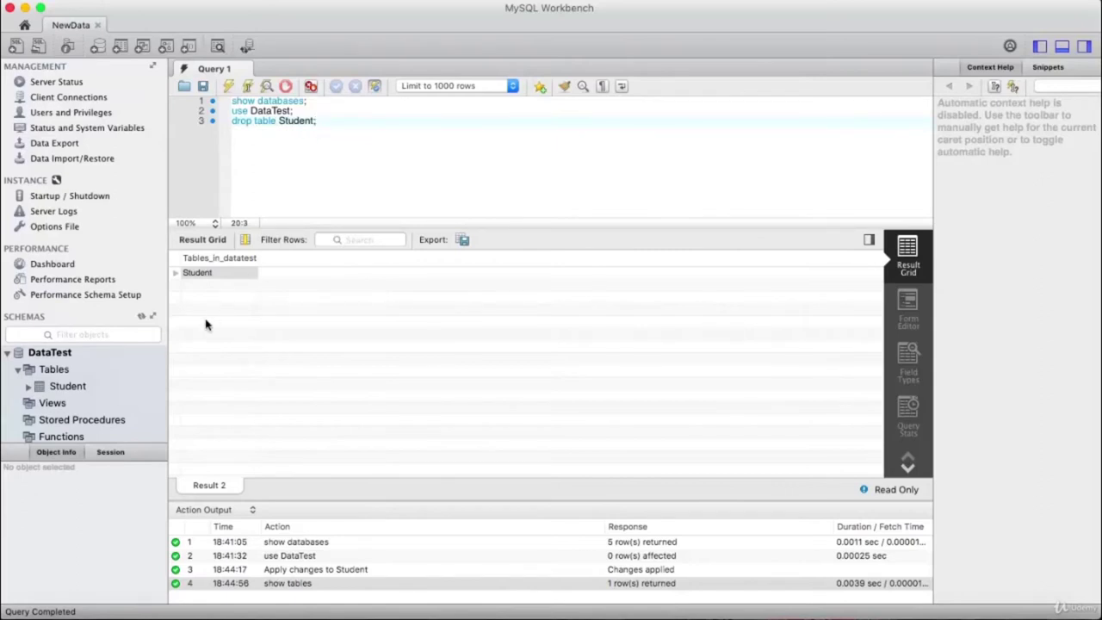
left_click(153, 387)
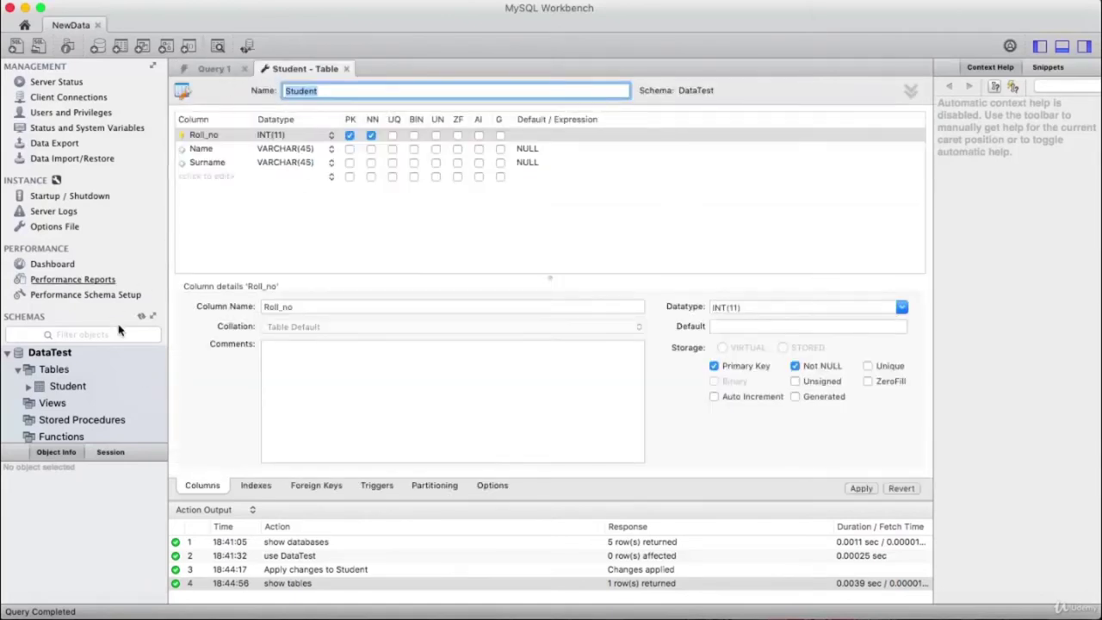
left_click(222, 70)
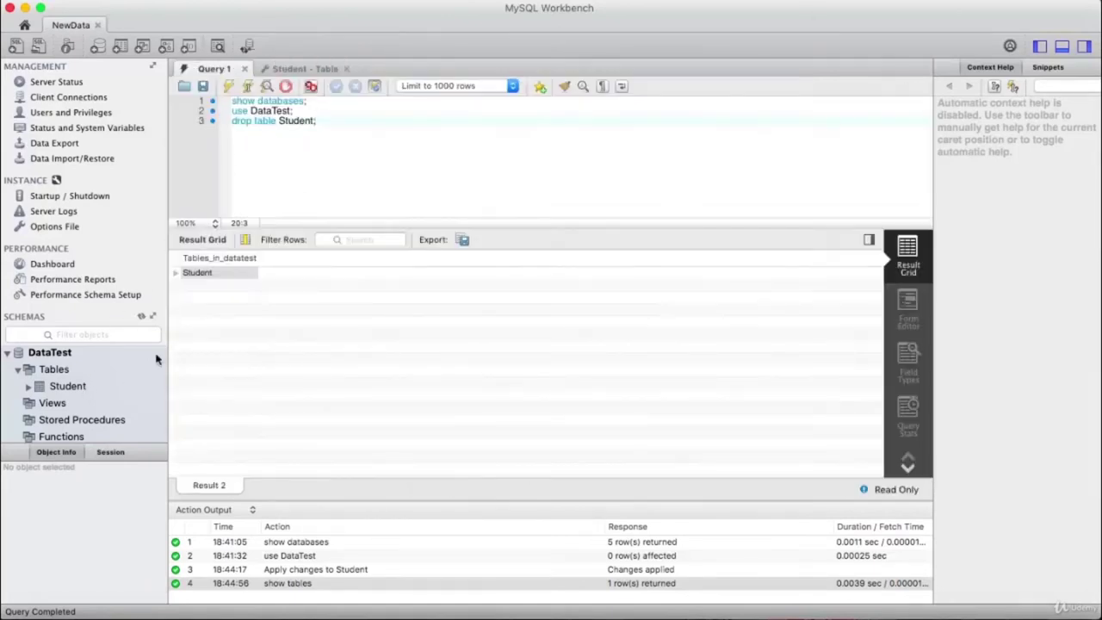
right_click(49, 389)
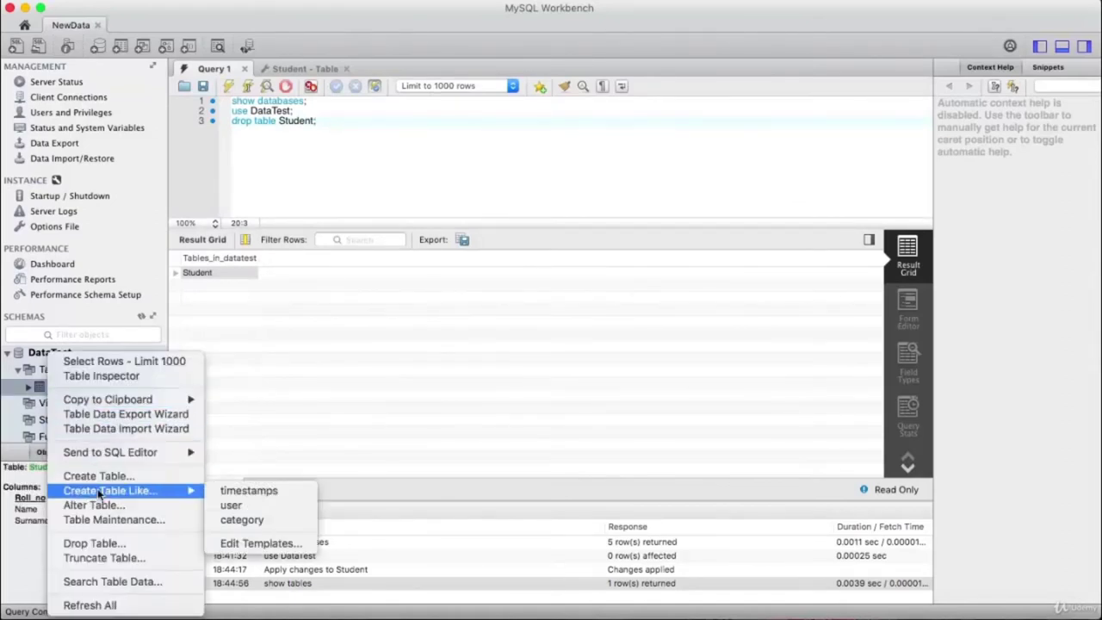
left_click(110, 544)
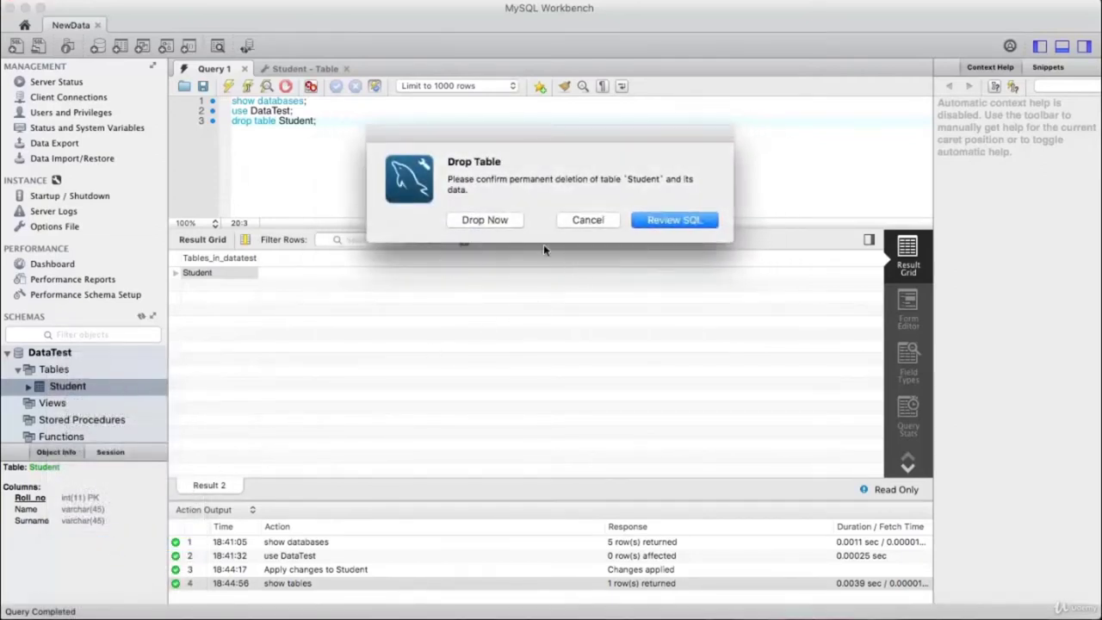
left_click(485, 220)
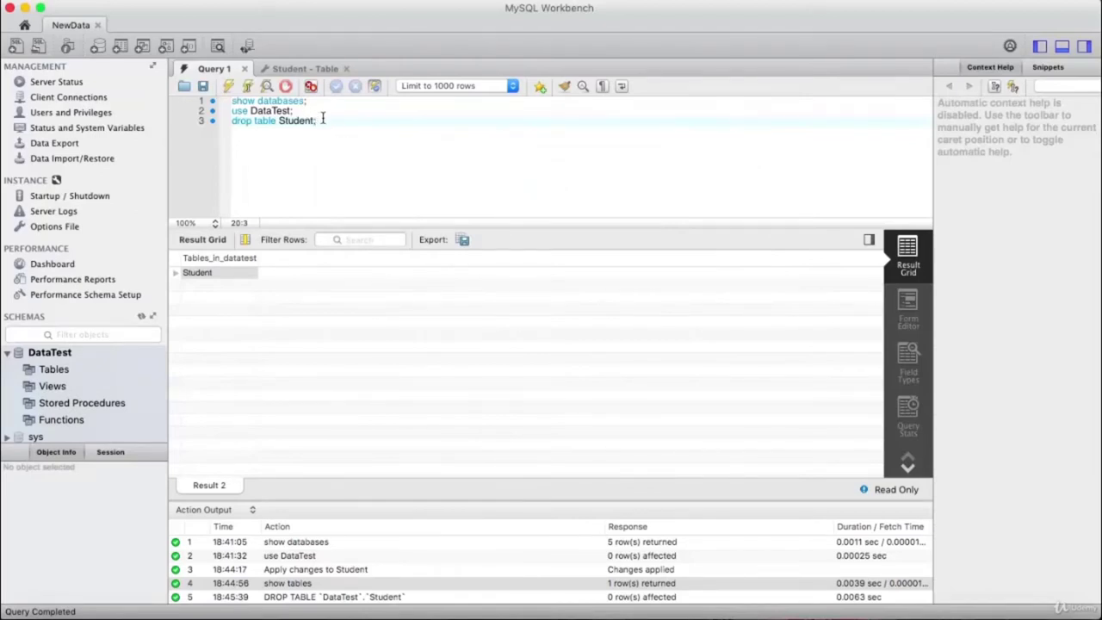
Run 'show tables' to confirm 0 rows in DataTest, then clear the editor.
key("Return")
key("Return")
type("sh")
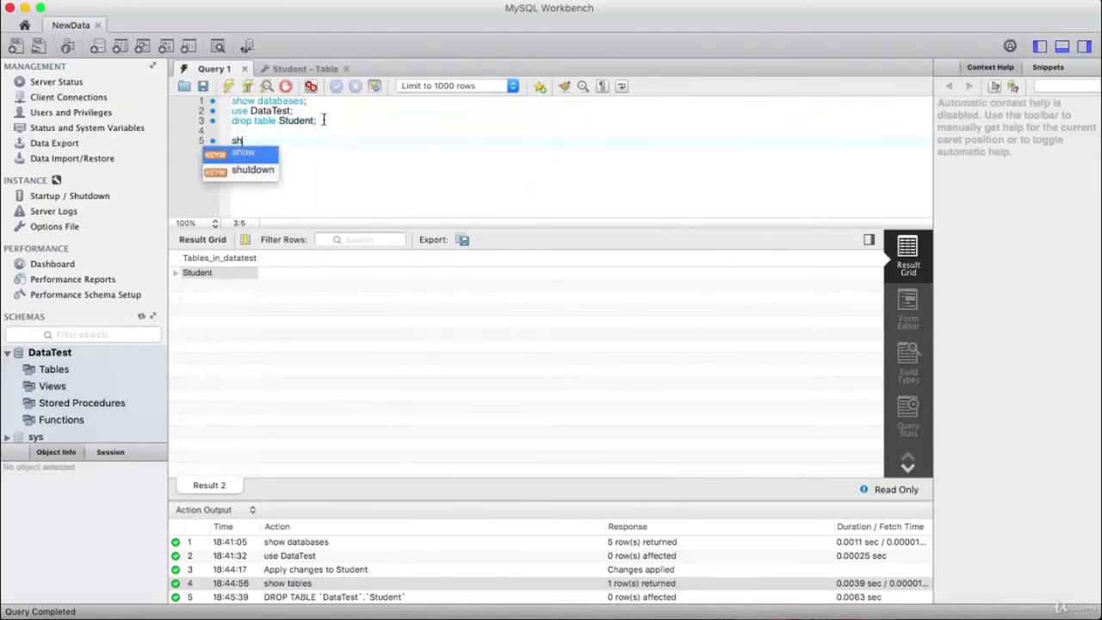
type("ow tables;")
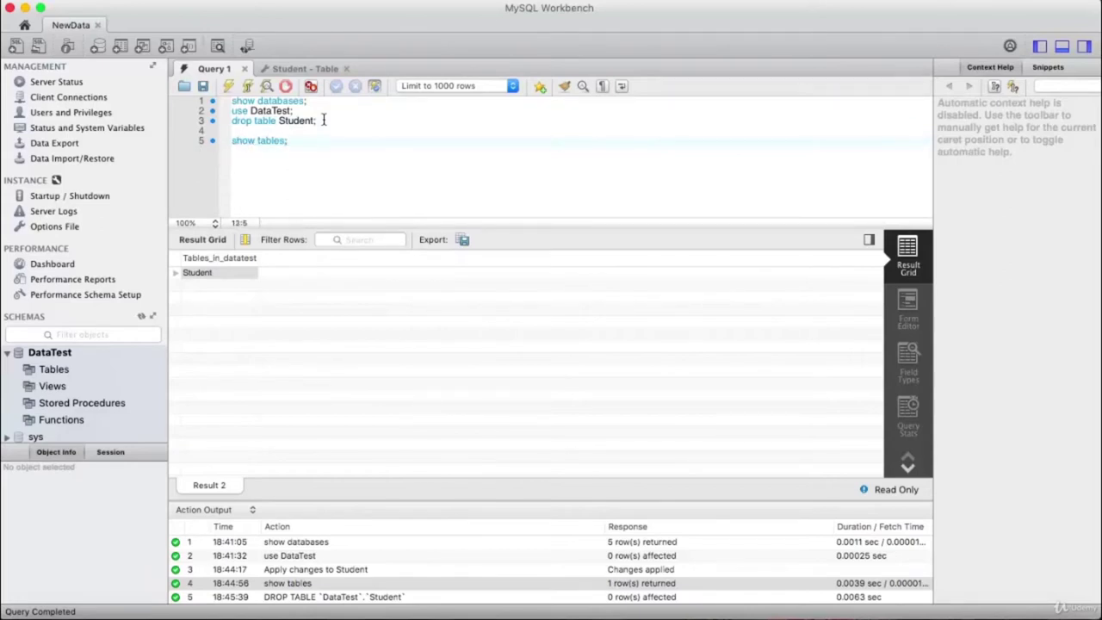
left_click(249, 87)
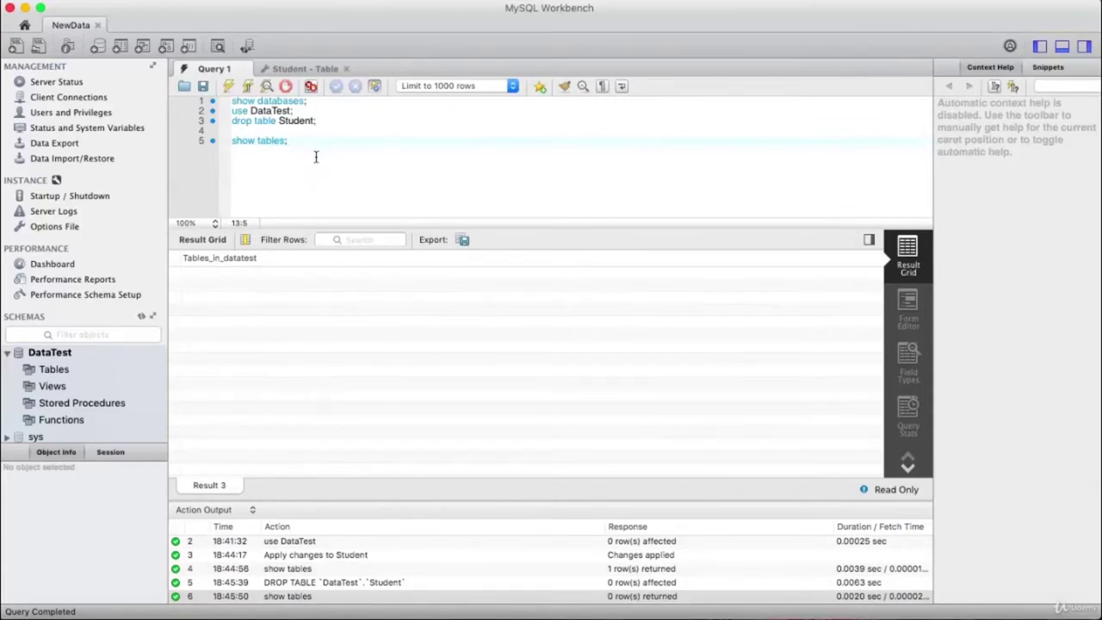
key("super+a")
key("BackSpace")
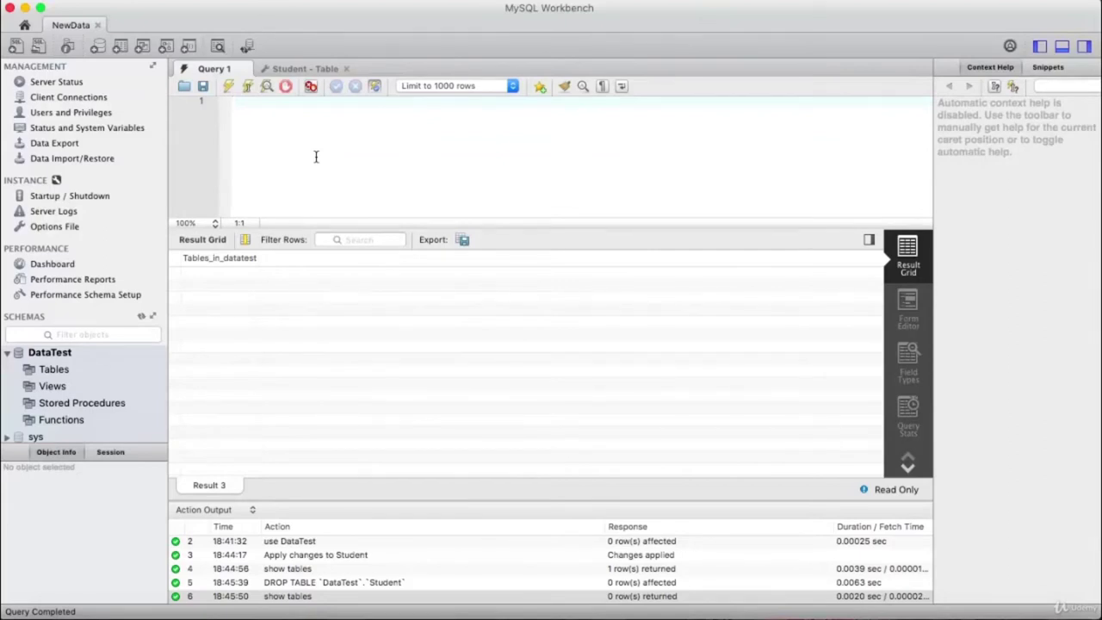
Paste and execute the CREATE TABLE `datatest`.`Student` statement with Roll_no, Name, Surname.
type("CREATE TABLE `datatest`.`Student` (   `Roll_no` INT NOT NULL,   `Name` VARCHAR(45) NULL,   `Surname` VARCHAR(45) NULL,   PRIMARY KEY (`Roll_no`));")
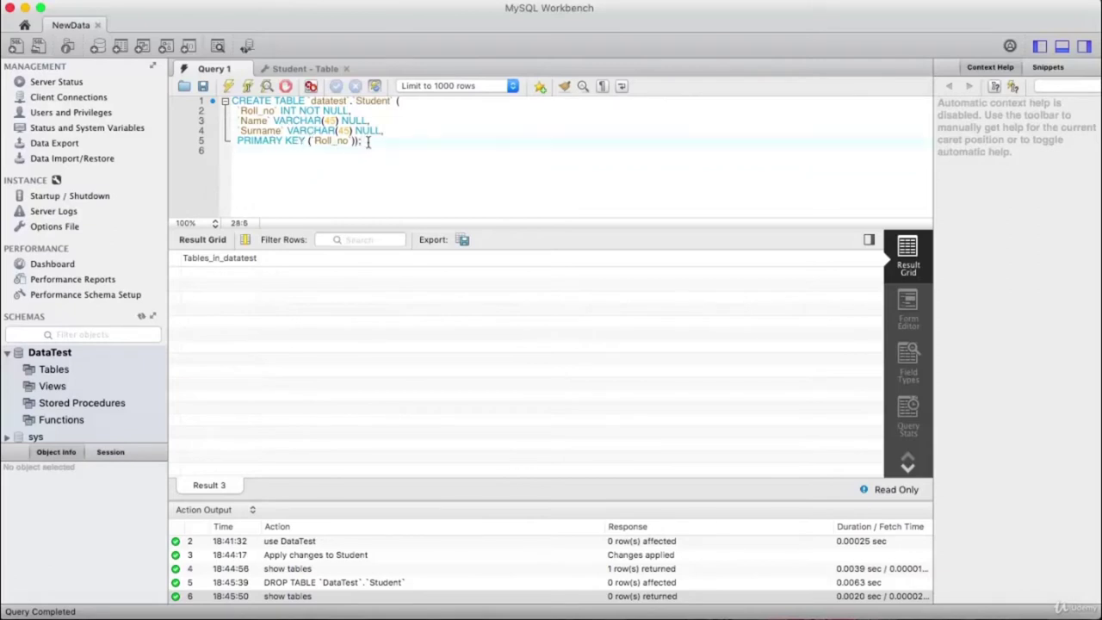
left_click(229, 87)
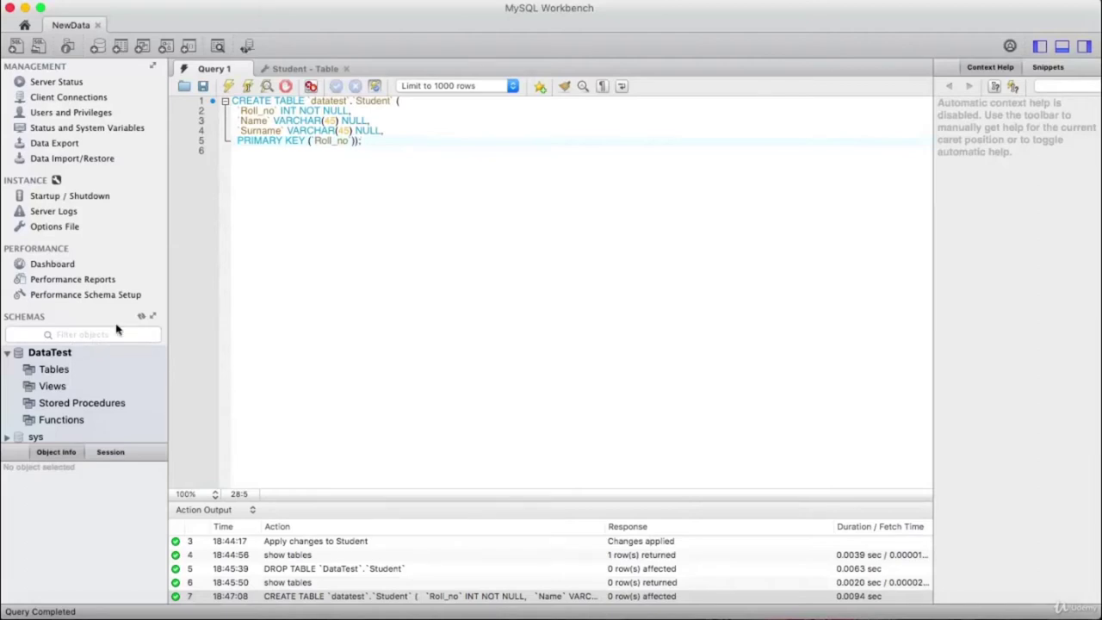
Refresh the Schemas tree and expand Student's Columns to see Roll_no, Name and Surname.
left_click(141, 317)
left_click(17, 370)
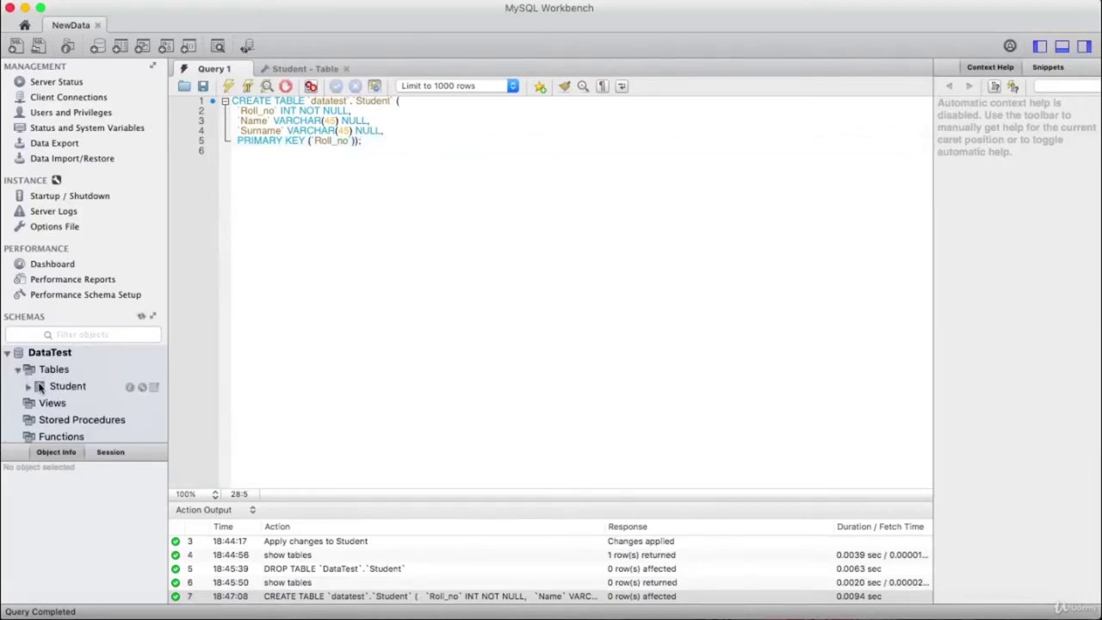
left_click(28, 387)
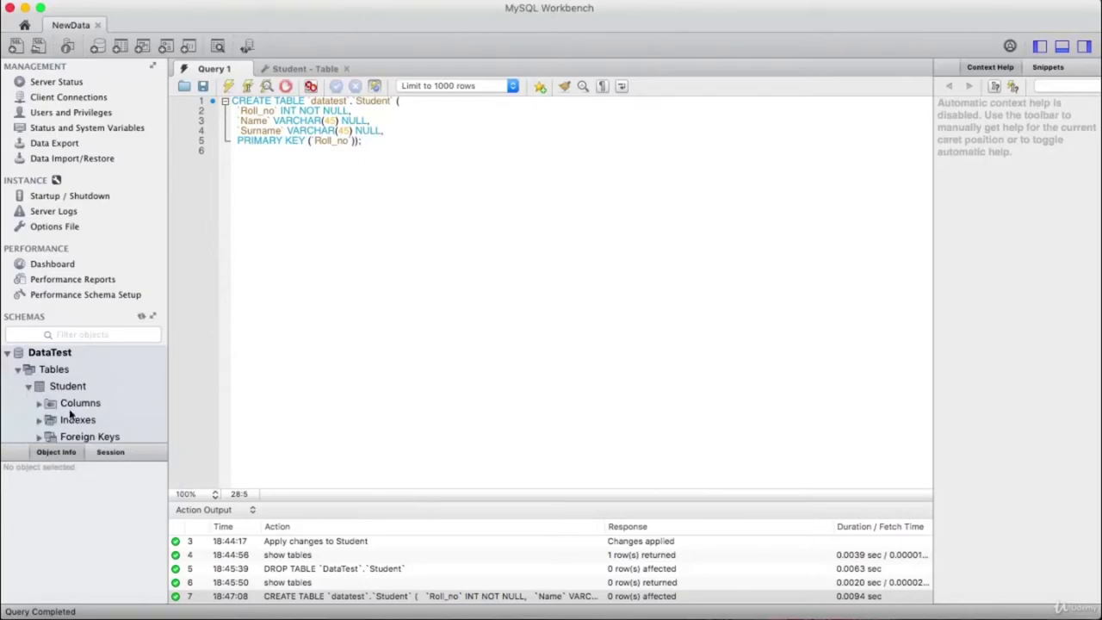
scroll(43, 385, "down", 1)
left_click(39, 380)
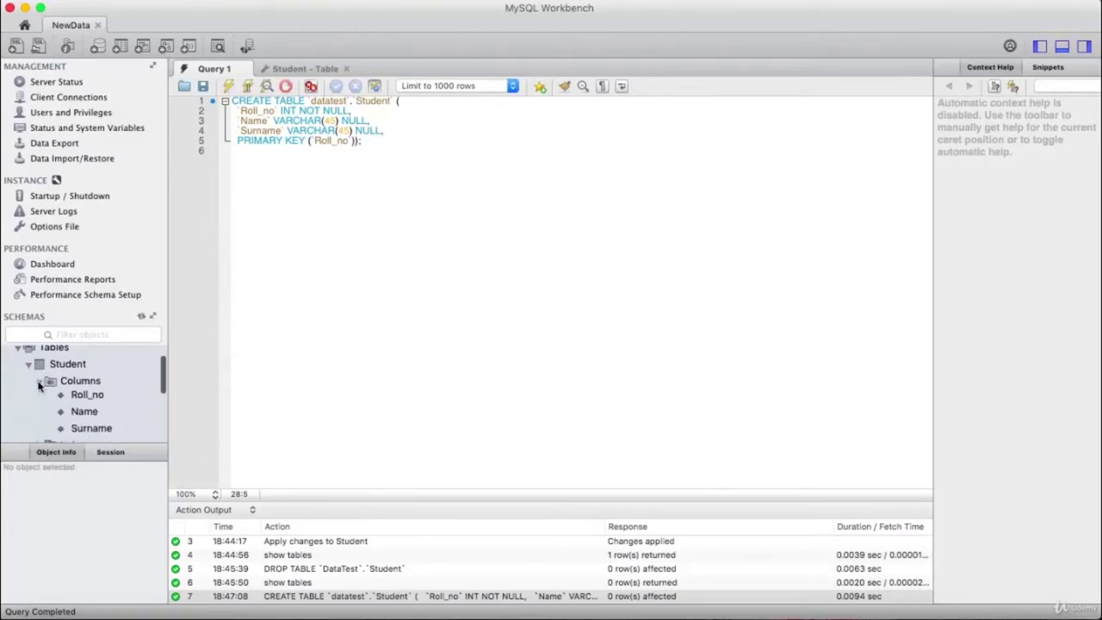
scroll(94, 405, "down", 1)
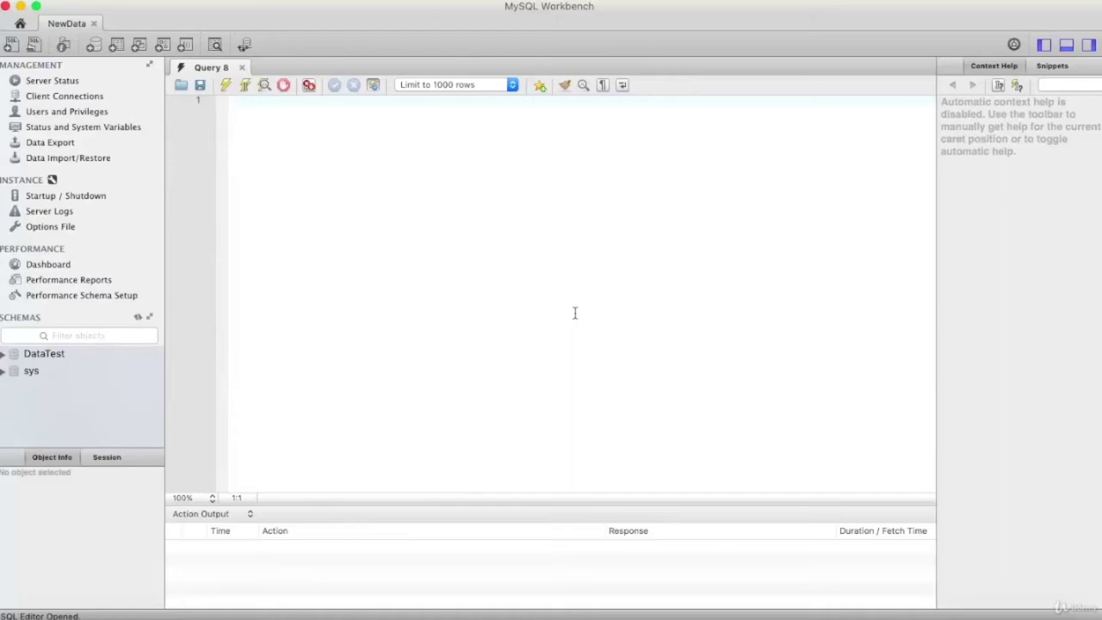
Expand the DataTest schema and its Tables node to reveal the Student table.
mouse_move(126, 374)
left_click(4, 355)
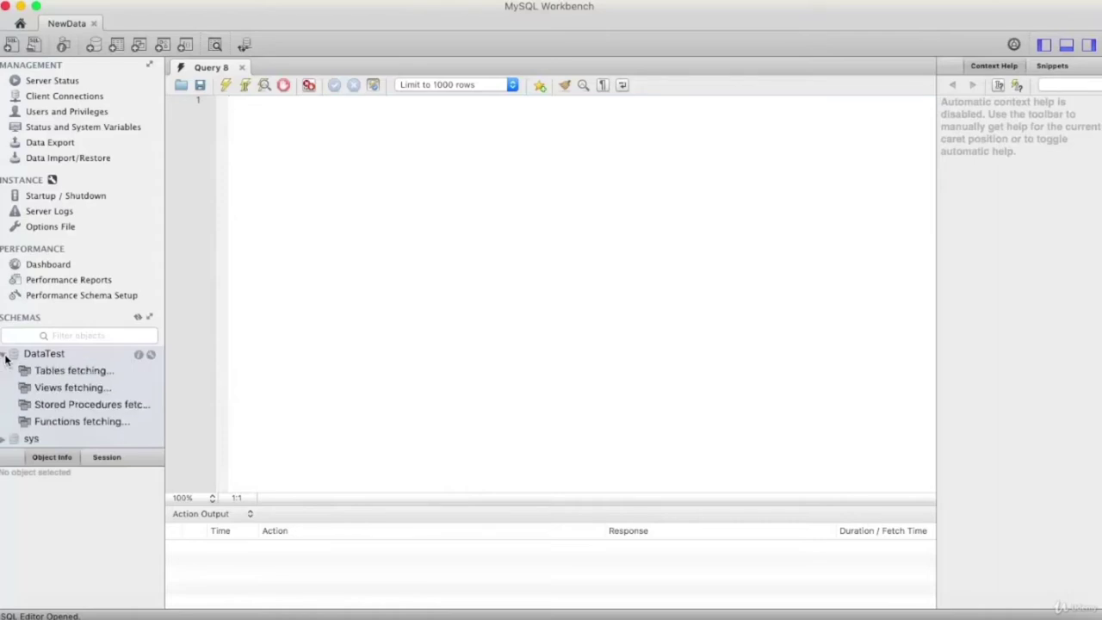
left_click(15, 372)
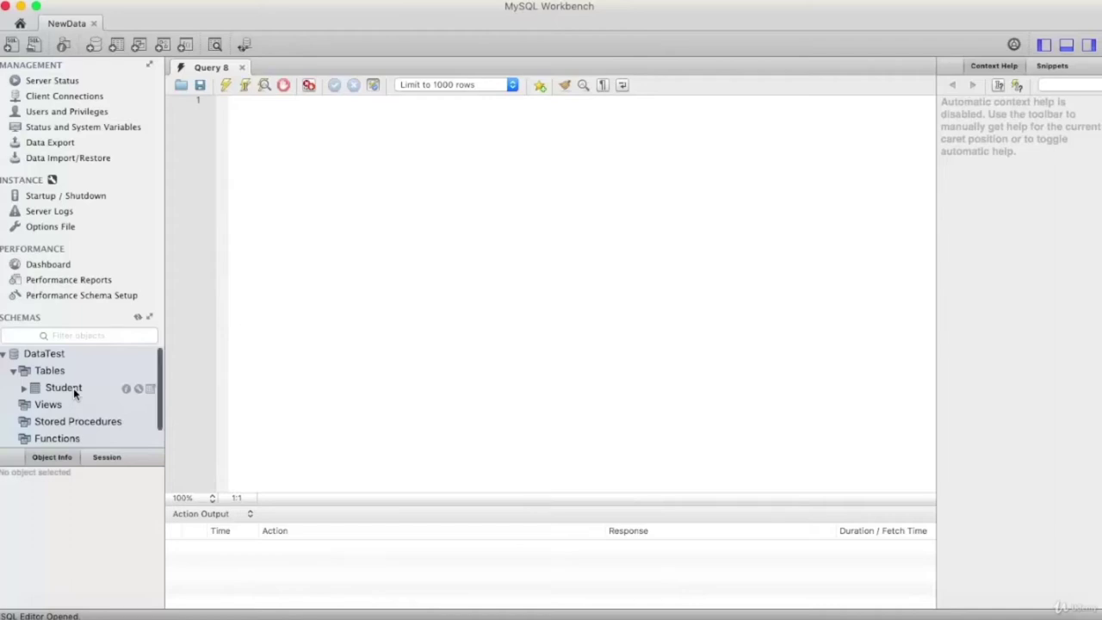
Send a generated Insert Statement for Student to the Query 8 SQL editor.
right_click(75, 393)
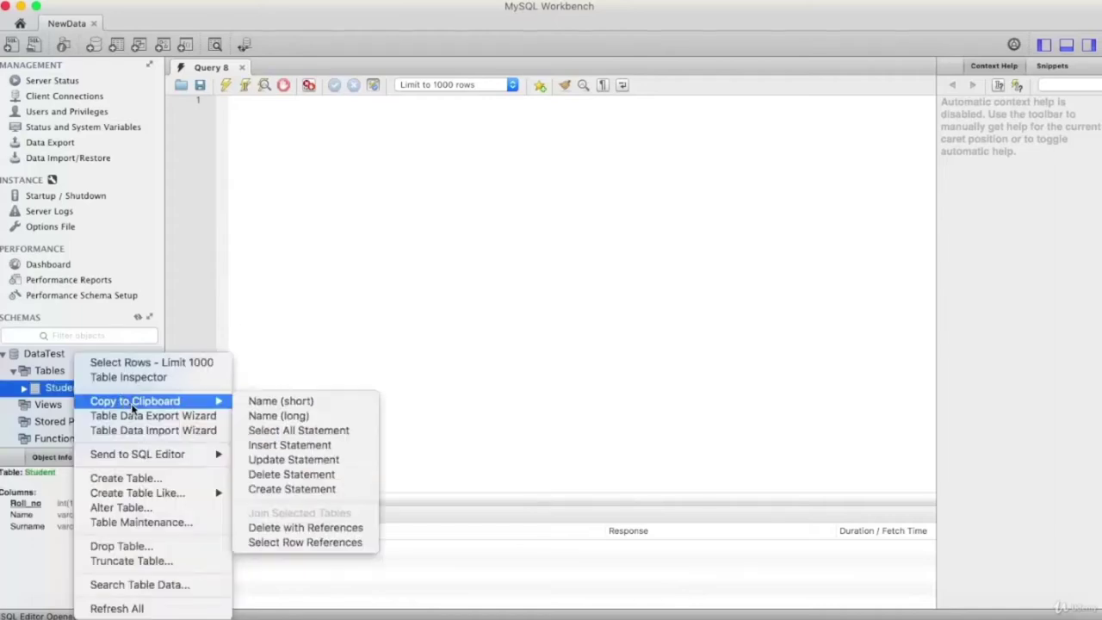
mouse_move(167, 459)
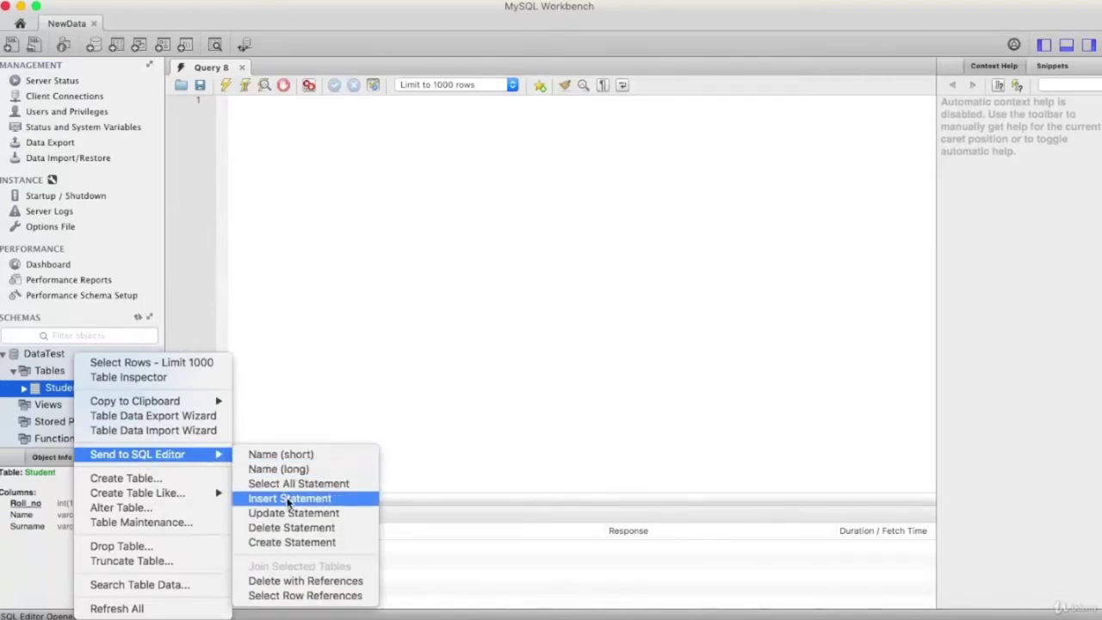
left_click(289, 499)
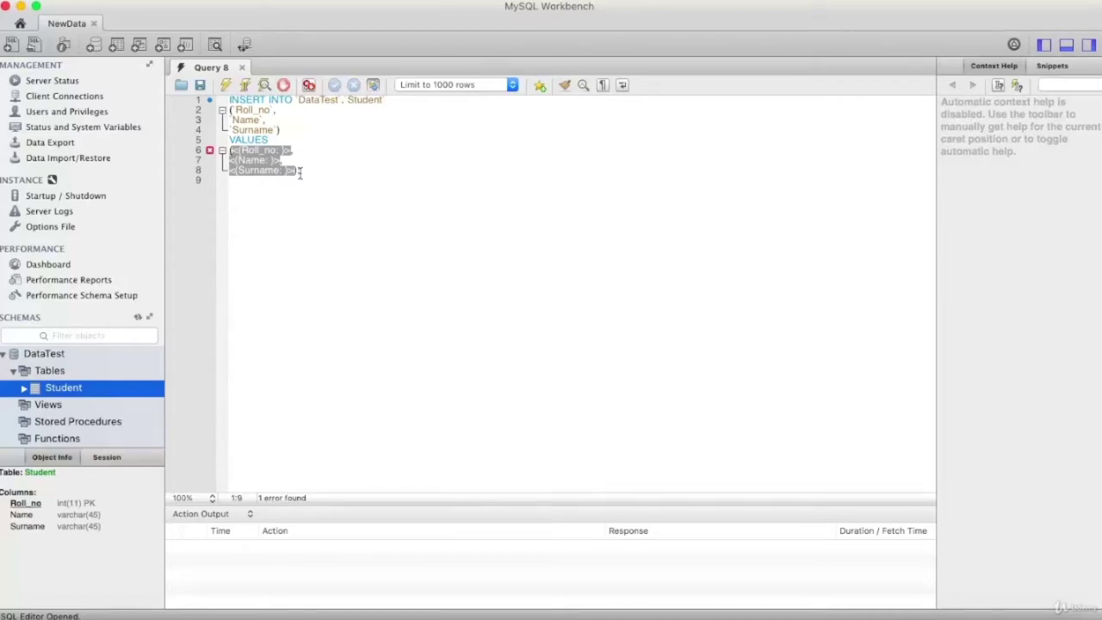
Fill the INSERT placeholders with Roll_no 10, a name and surname, and execute it.
left_click(300, 171)
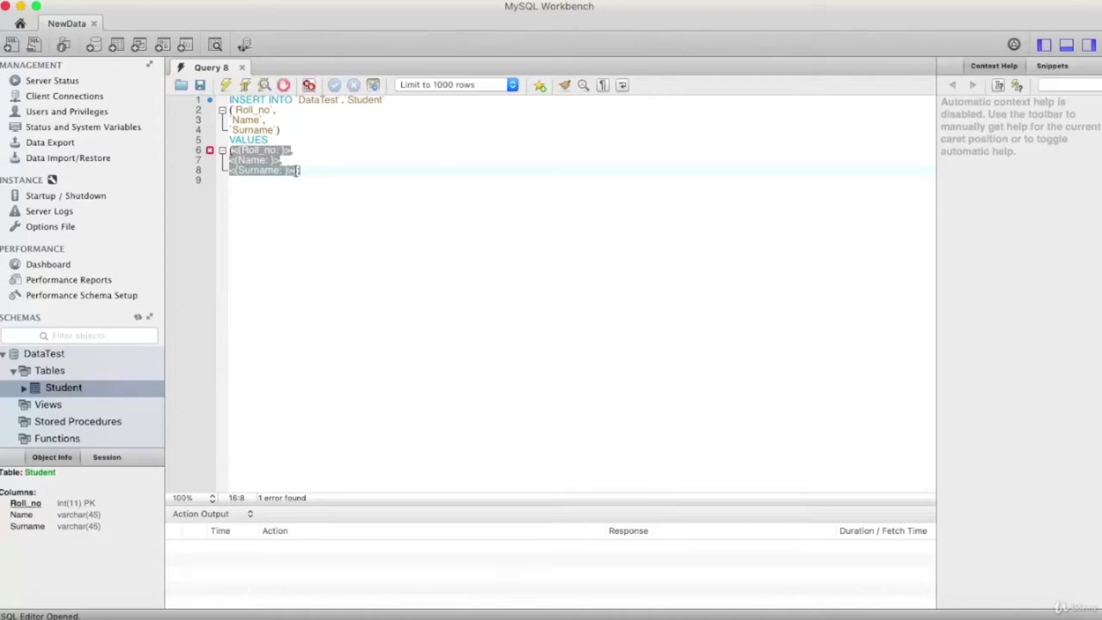
key("shift+Left")
key("shift+Left")
key("shift+Left")
key("shift+Left")
key("shift+Left")
key("shift+Left")
key("shift+Left")
key("shift+Left")
key("shift+Left")
key("shift+Left")
key("shift+Left")
key("shift+Left")
key("shift+Left")
key("shift+Left")
key("shift+Left")
key("shift+Left")
key("shift+Left")
key("shift+Left")
key("shift+Left")
key("shift+Left")
key("shift+Left")
key("shift+Left")
key("shift+Left")
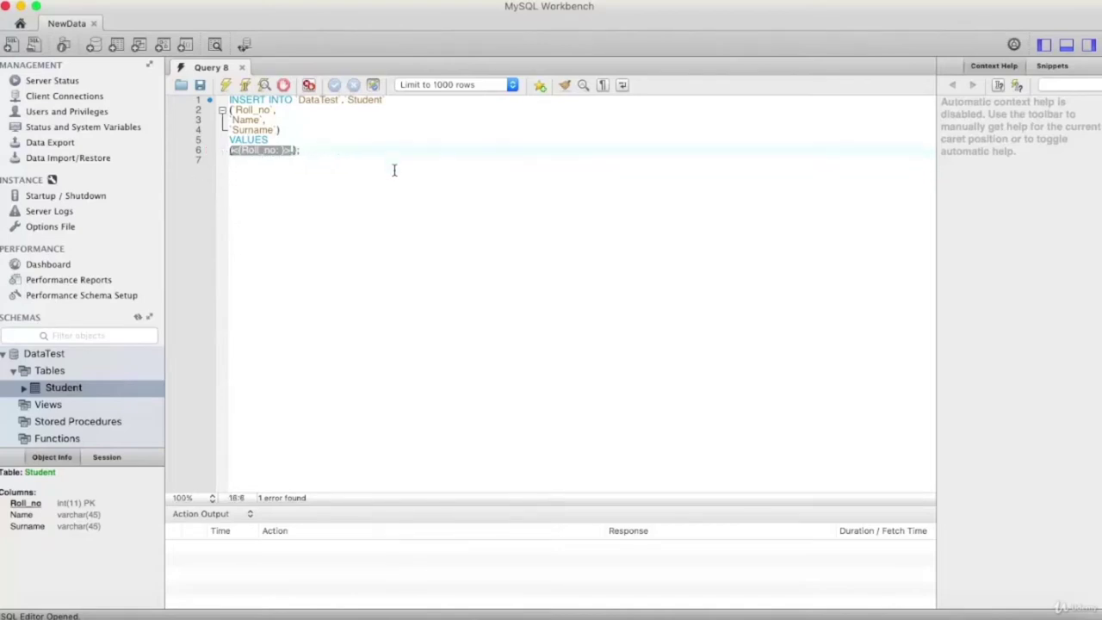
key("shift+Left")
key("shift+Left")
key("shift+Left")
key("shift+Left")
key("shift+Left")
key("shift+Left")
key("shift+Left")
key("shift+Left")
key("shift+Left")
key("shift+Left")
key("shift+Left")
key("shift+Left")
key("BackSpace")
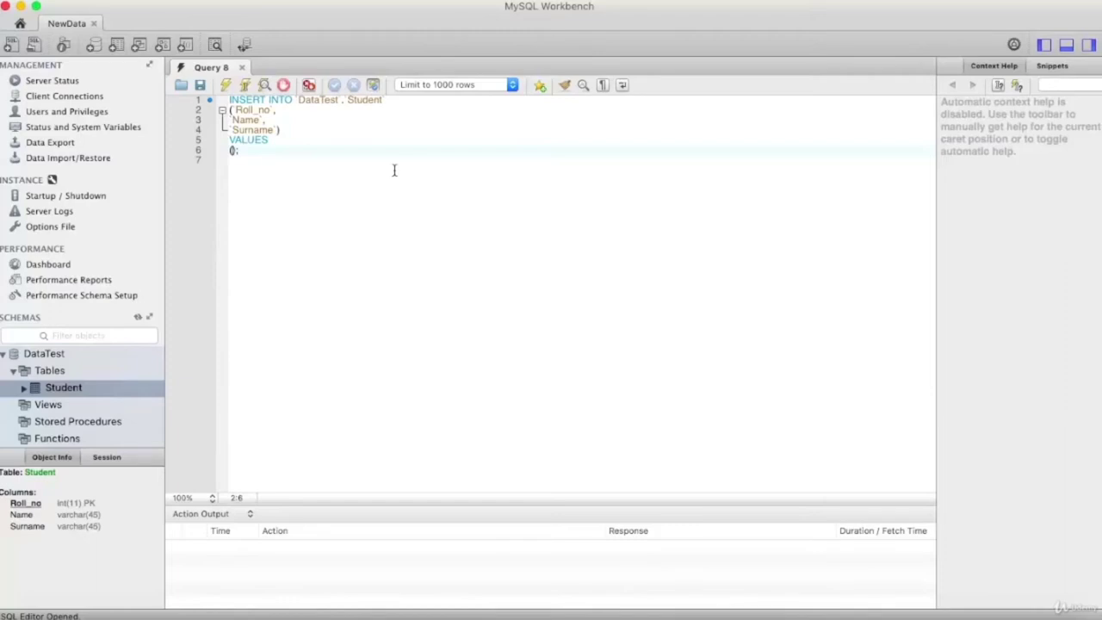
type("''")
type(",")
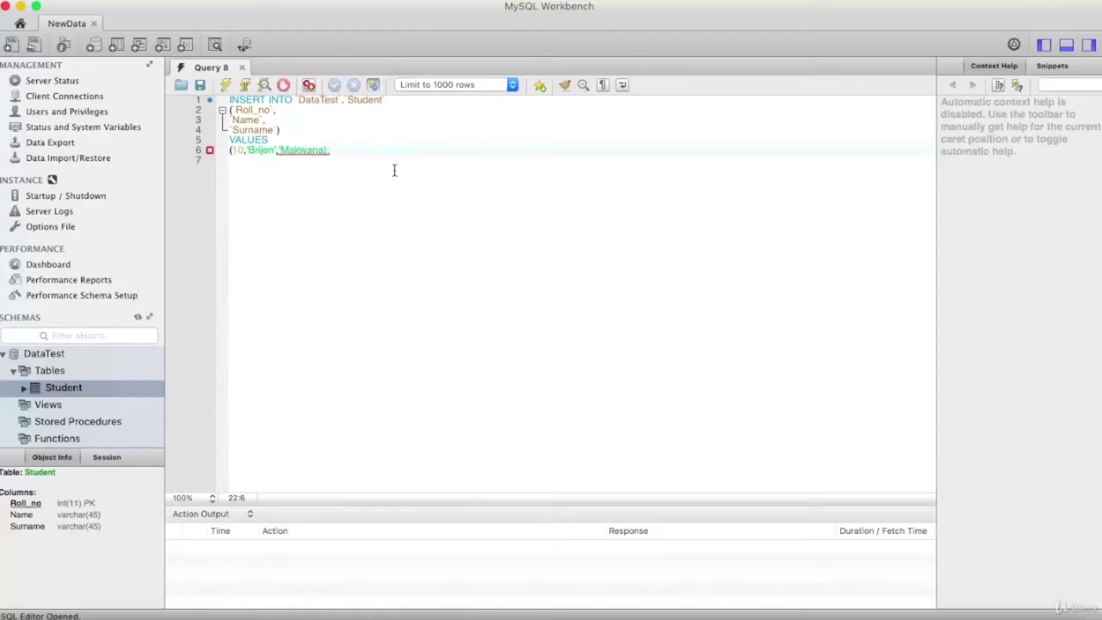
left_click(347, 150)
left_click(227, 86)
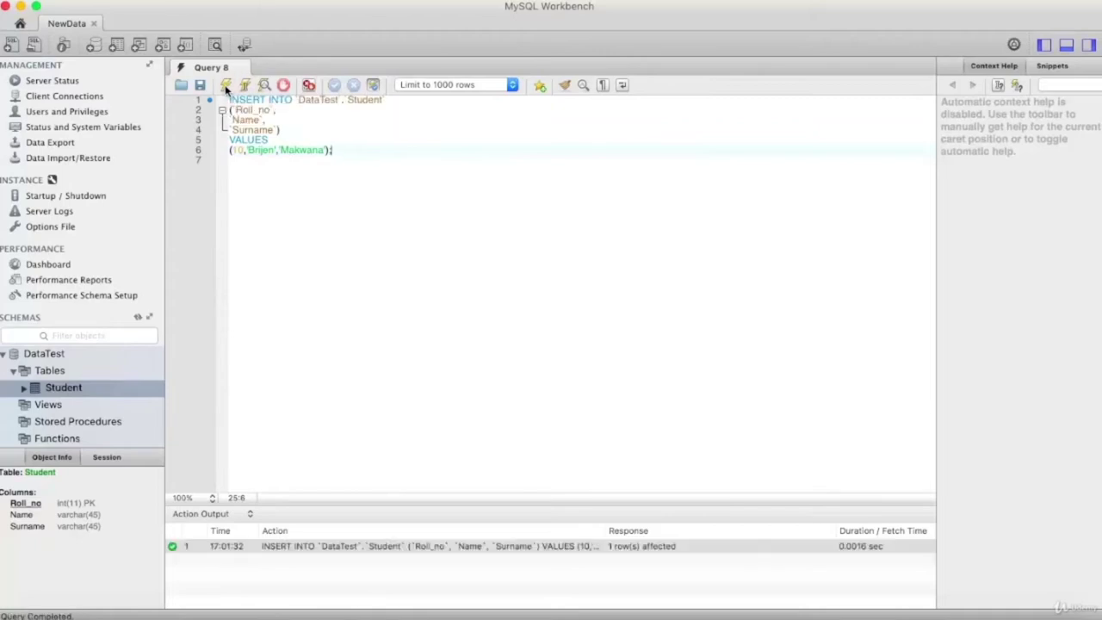
left_click(571, 313)
key("Return")
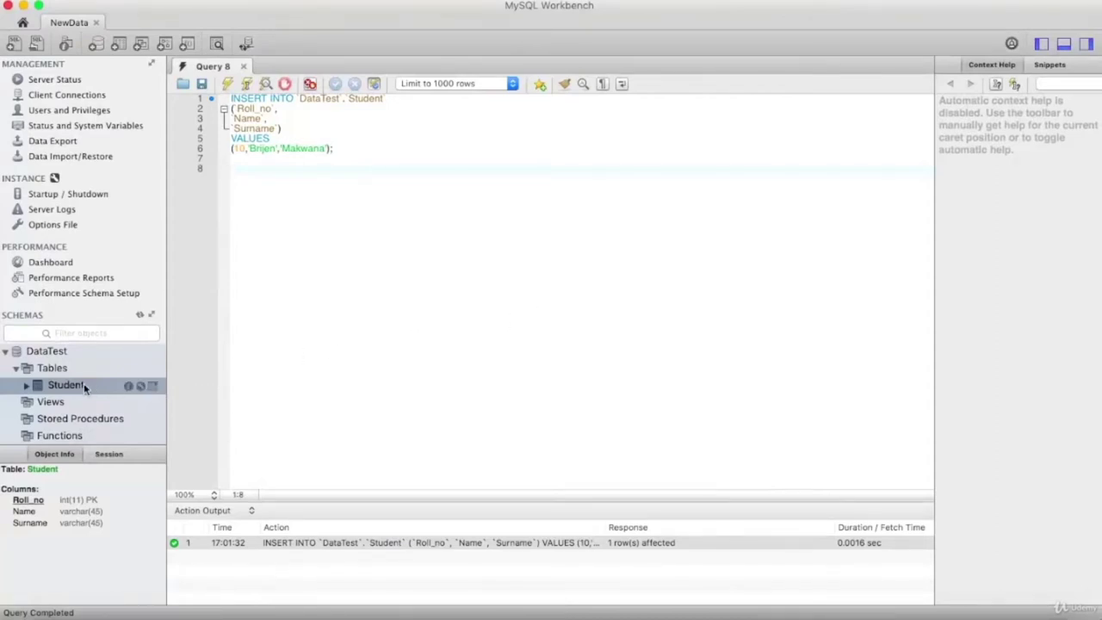
View all Student rows, showing row 10, then return to the Query 8 INSERT.
left_click(152, 387)
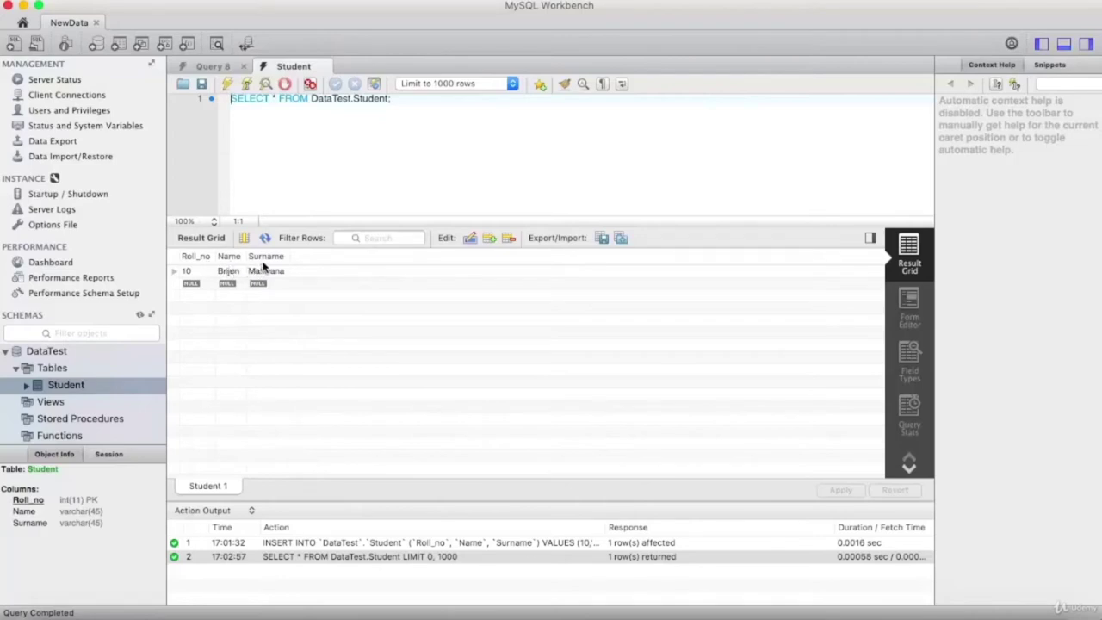
left_click(208, 66)
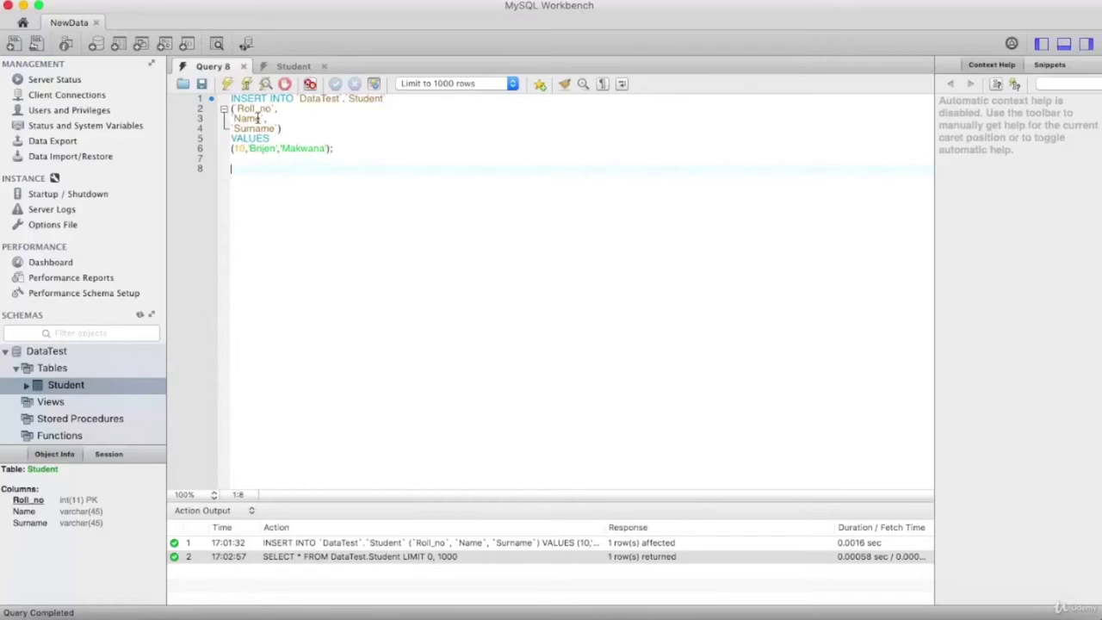
Drop Surname from the INSERT's column list.
left_click(279, 129)
key("BackSpace")
key("BackSpace")
key("BackSpace")
key("BackSpace")
key("BackSpace")
key("BackSpace")
key("BackSpace")
key("BackSpace")
key("BackSpace")
key("BackSpace")
key("BackSpace")
key("BackSpace")
type(")")
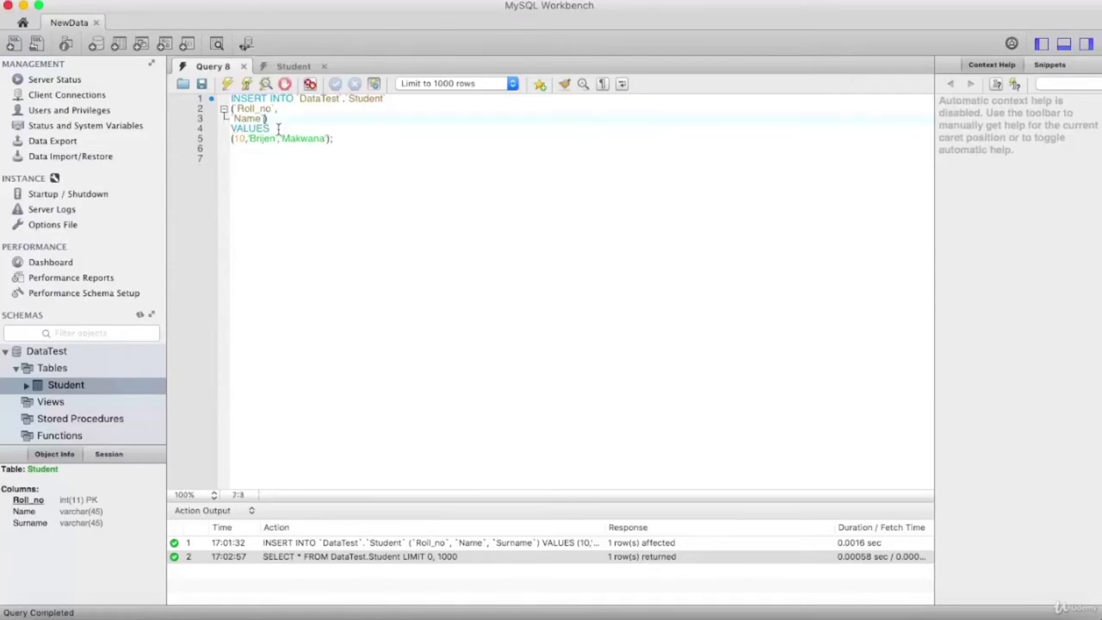
Change the values to roll number 11 with only a first name, execute, and open Student results.
left_click(244, 139)
key("BackSpace")
type("1")
key("Right")
key("Right")
key("Right")
key("Right")
key("Right")
key("Right")
key("Right")
key("BackSpace")
key("BackSpace")
key("BackSpace")
key("BackSpace")
key("BackSpace")
key("BackSpace")
type("Ritu")
left_click(326, 140)
key("Left")
key("Left")
key("BackSpace")
key("BackSpace")
key("BackSpace")
key("BackSpace")
key("BackSpace")
key("BackSpace")
key("BackSpace")
key("BackSpace")
left_click(228, 84)
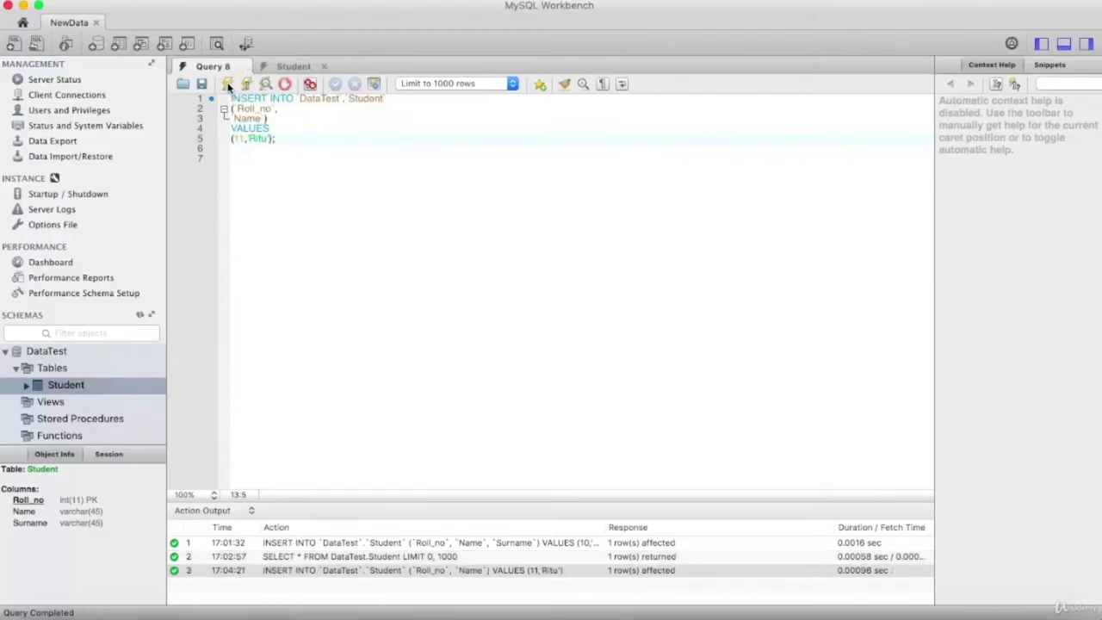
left_click(292, 69)
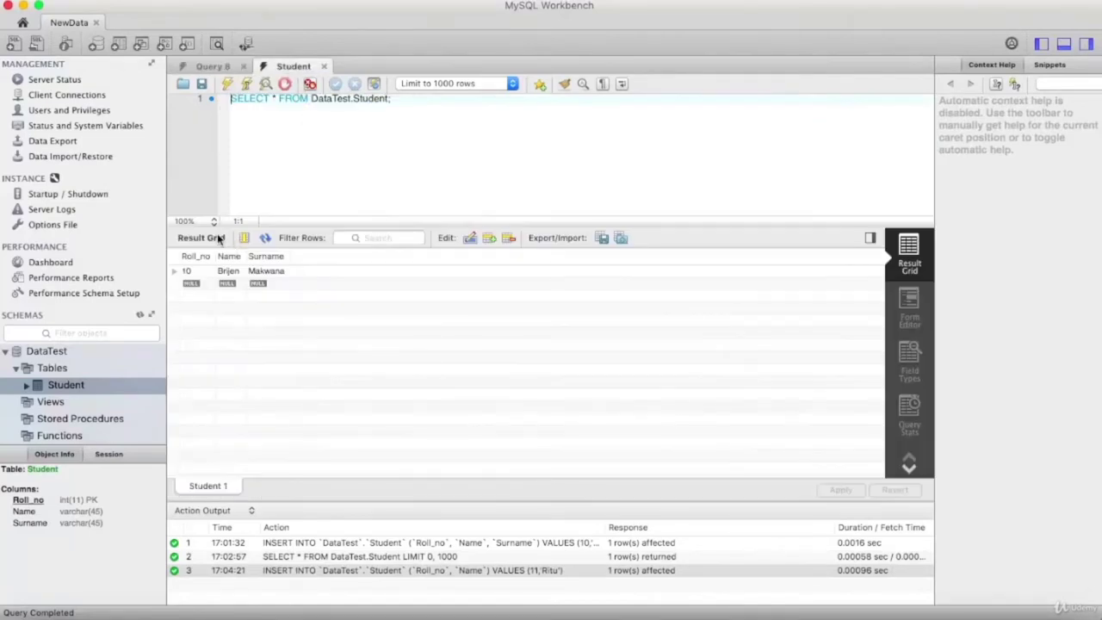
Rerun SELECT * FROM DataTest.Student so row 11 appears with a NULL surname.
left_click(401, 101)
left_click(248, 85)
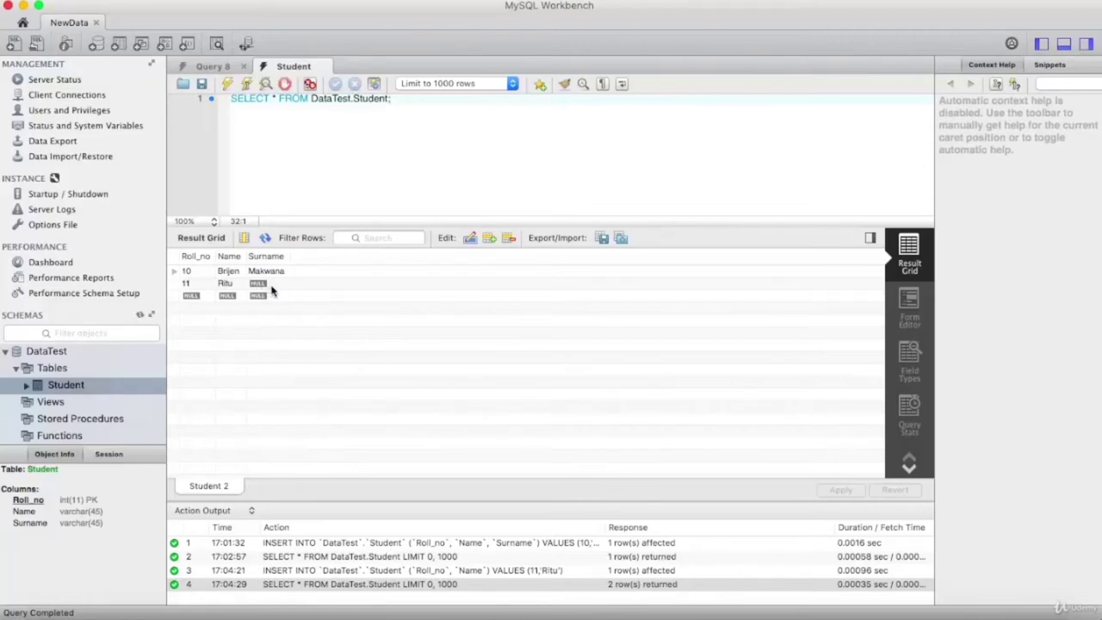
Remove Roll_no from the column list and the 11 from the values.
left_click(221, 69)
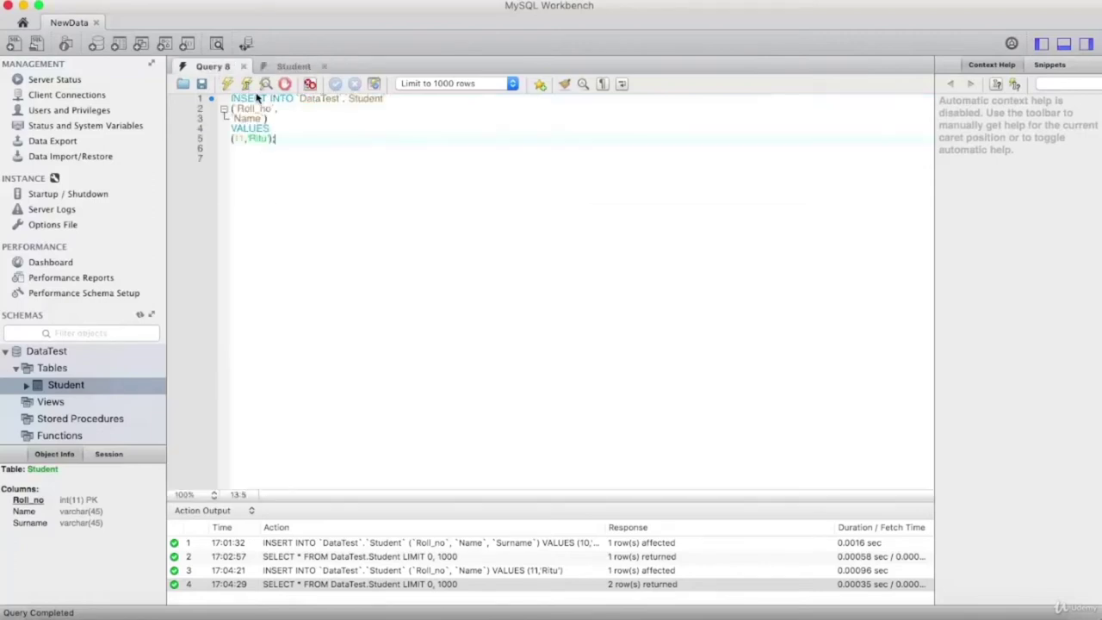
left_click(271, 138)
left_click(278, 109)
key("BackSpace")
key("BackSpace")
key("BackSpace")
key("BackSpace")
key("BackSpace")
key("BackSpace")
key("BackSpace")
key("BackSpace")
key("BackSpace")
key("Down")
key("Down")
key("Down")
key("Right")
key("BackSpace")
key("BackSpace")
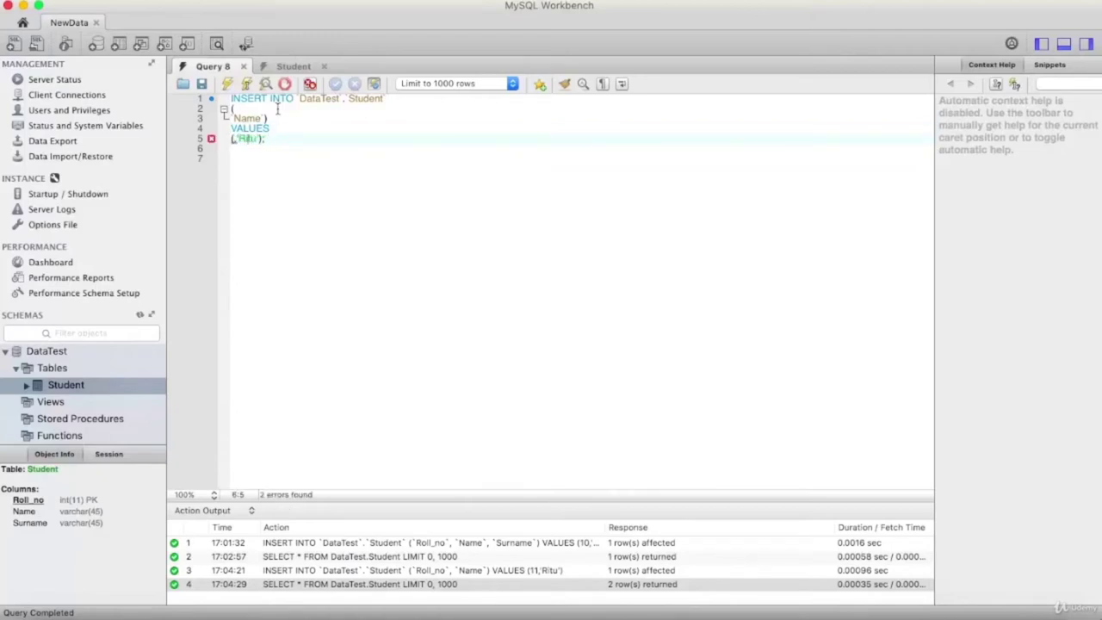
key("Delete")
key("Delete")
key("Delete")
key("Delete")
key("Delete")
Run a name-only INSERT, hitting Error 1364, then delete the column list.
type("R")
key("BackSpace")
type("Mike")
left_click(281, 137)
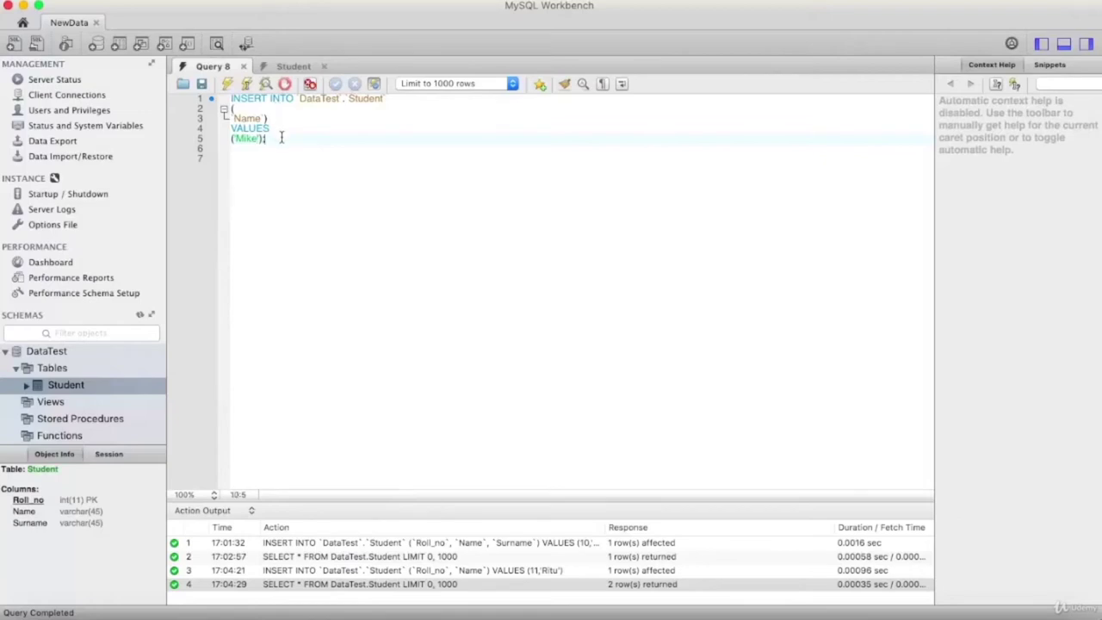
left_click(229, 86)
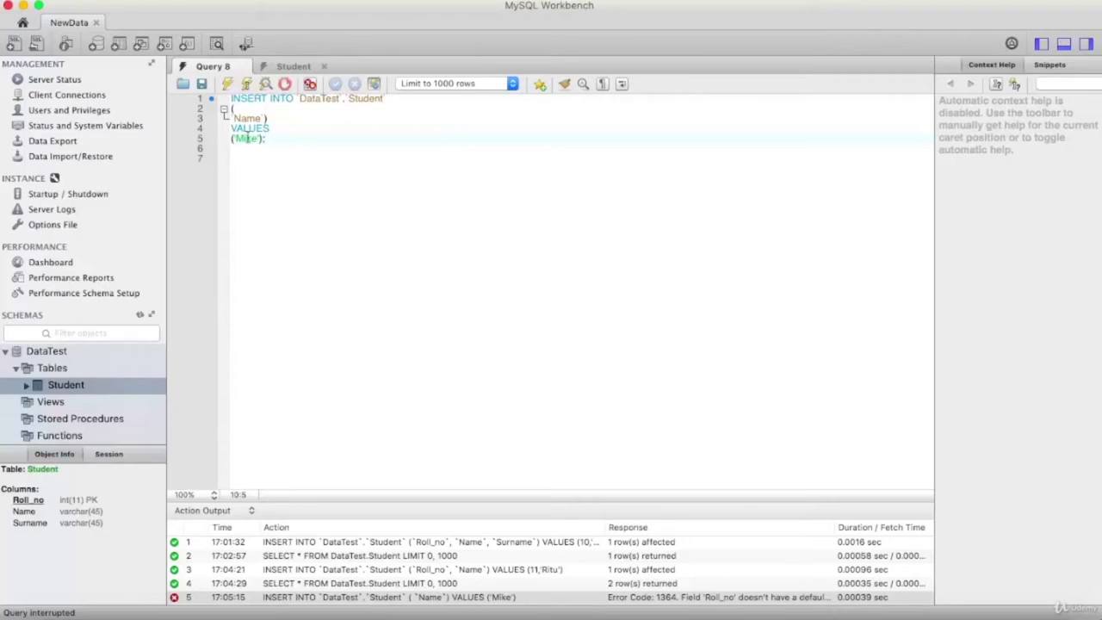
left_click(269, 119)
key("BackSpace")
key("BackSpace")
key("BackSpace")
key("BackSpace")
key("BackSpace")
key("BackSpace")
key("BackSpace")
key("BackSpace")
key("BackSpace")
key("BackSpace")
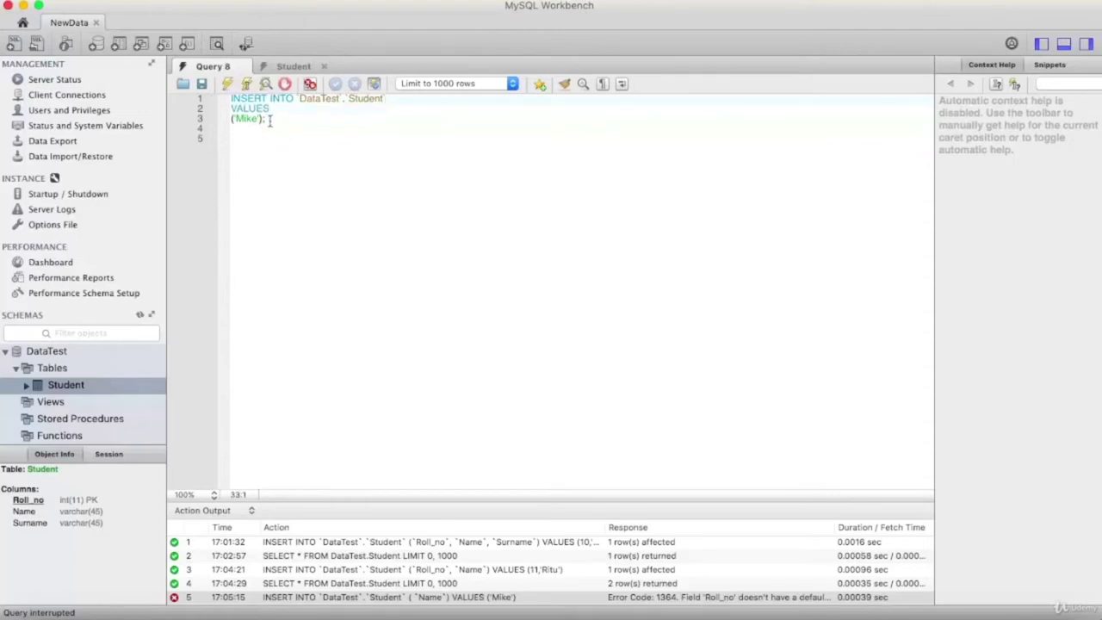
Run the column-less INSERT with Roll_no 14, a name and surname, then open Student results.
left_click(258, 118)
key("BackSpace")
key("BackSpace")
key("BackSpace")
key("BackSpace")
key("BackSpace")
key("BackSpace")
type("12,")
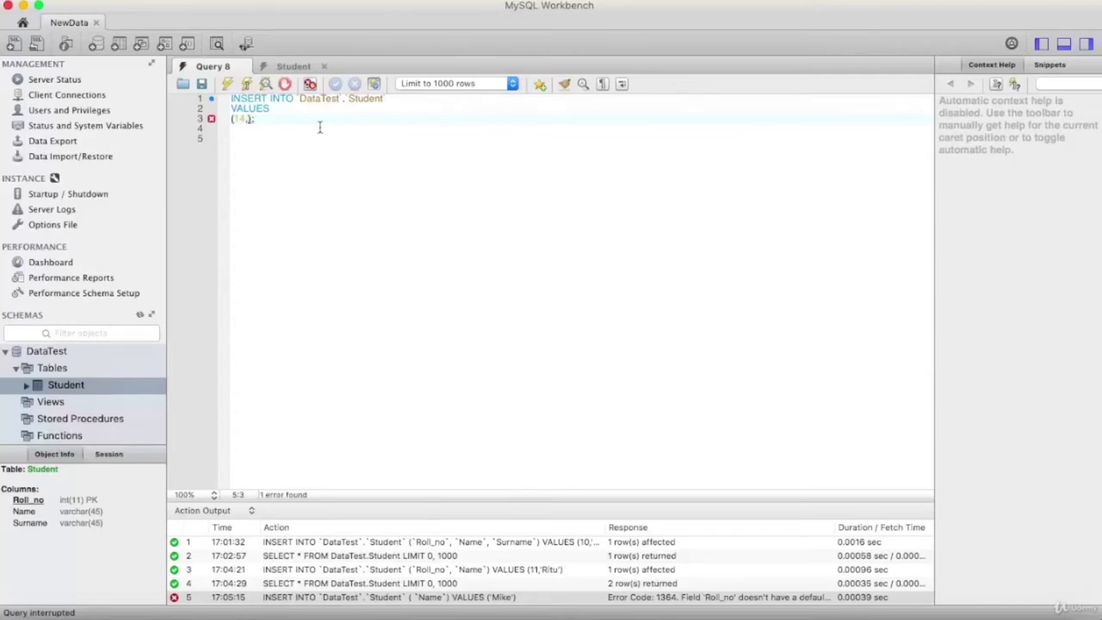
type("'alex'")
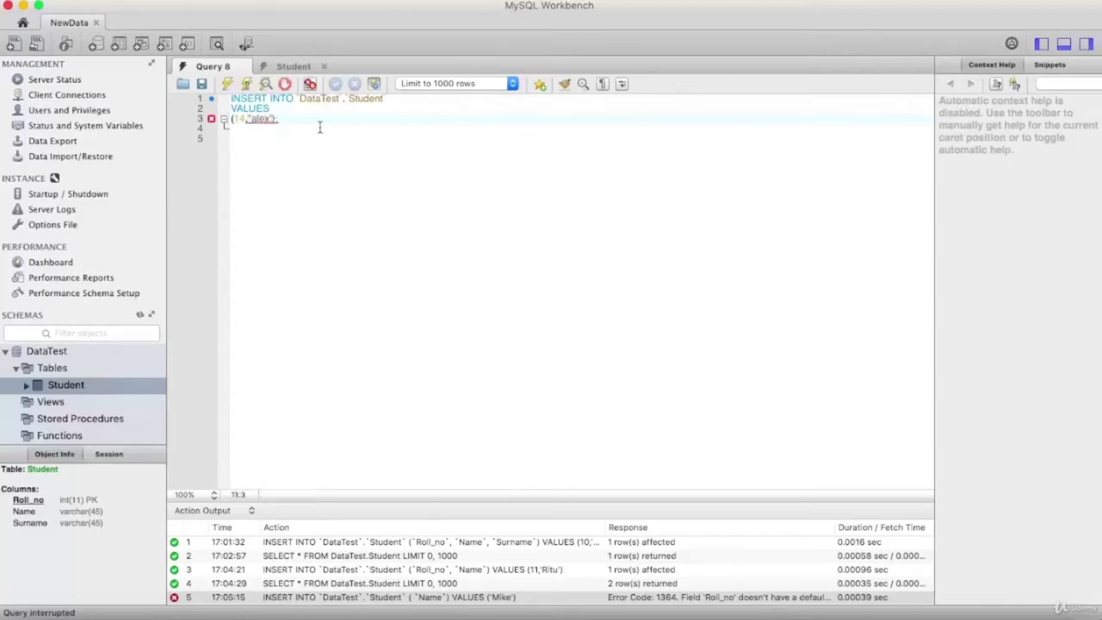
type(",'Yash")
key("Left")
key("Left")
key("Left")
key("Left")
key("Left")
key("Left")
key("Delete")
key("Right")
key("Right")
key("Right")
key("Right")
key("Right")
key("Right")
key("Right")
key("Right")
key("Right")
key("Right")
key("Right")
key("Right")
left_click(248, 84)
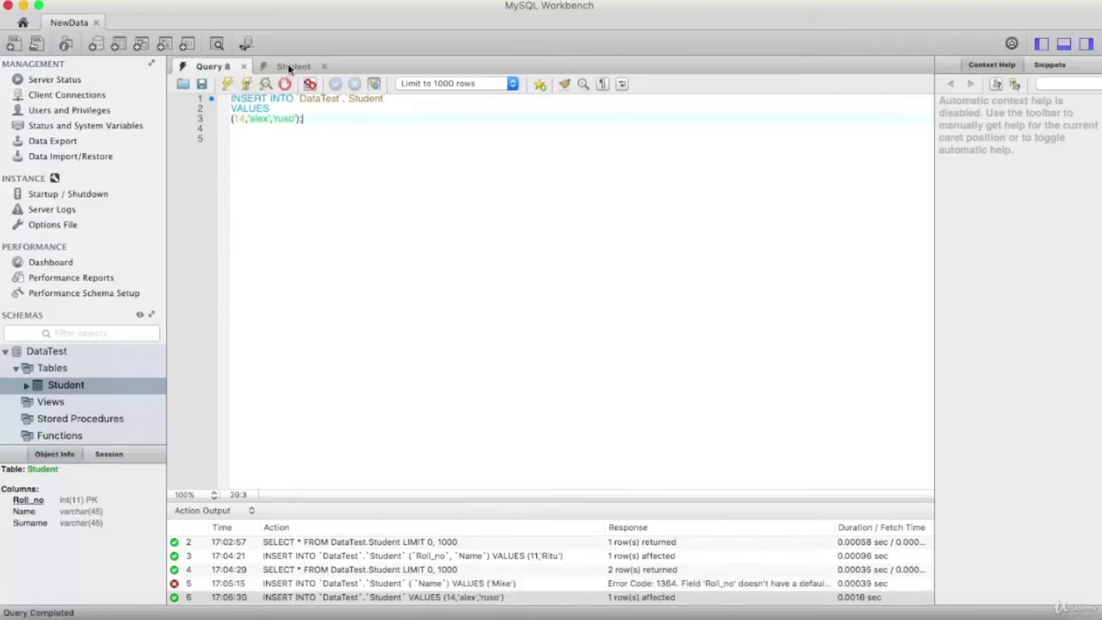
left_click(289, 67)
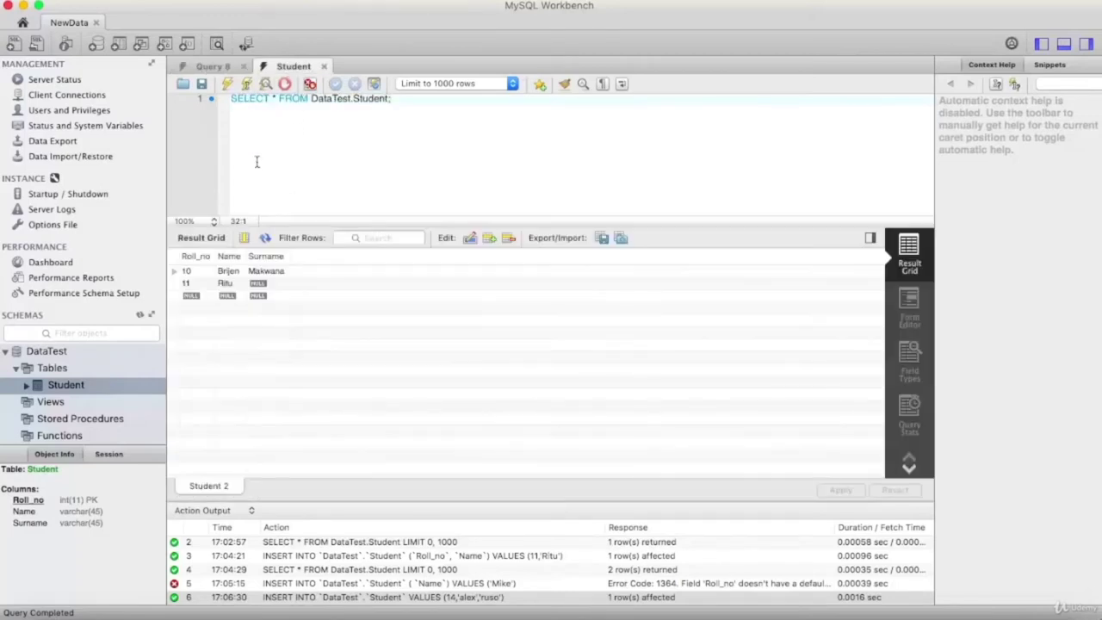
Rerun the Student SELECT to see three rows including 14, then return to Query 8.
left_click(248, 83)
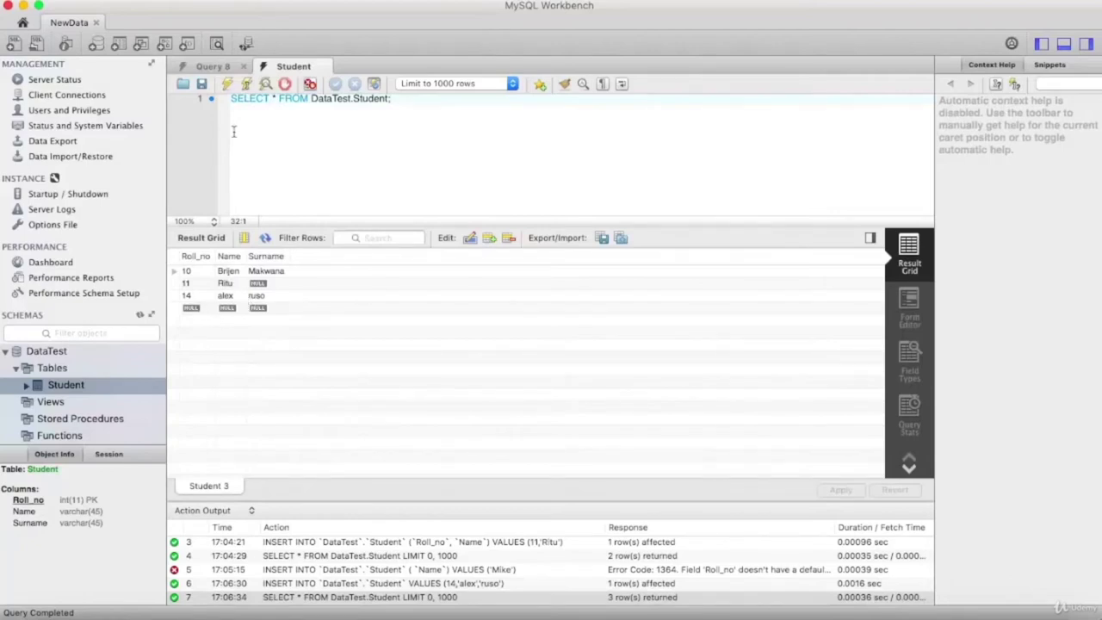
left_click(211, 66)
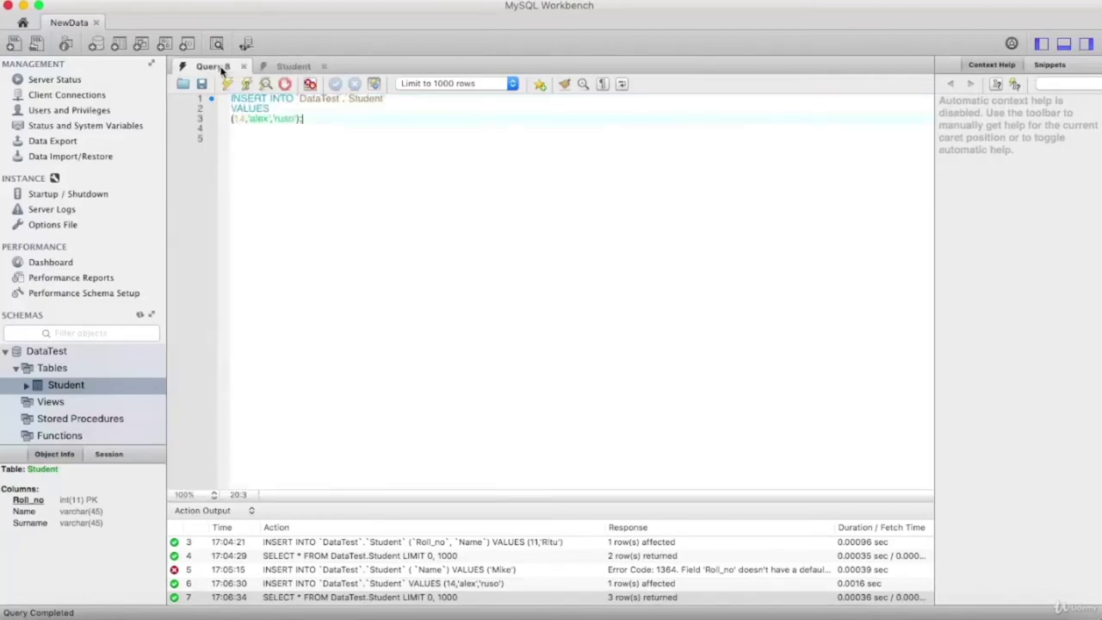
Rewrite VALUES as two tuples on separate lines: rolls 15 and 16, each with name and surname.
left_click(298, 120)
key("BackSpace")
key("BackSpace")
key("BackSpace")
key("BackSpace")
key("BackSpace")
key("BackSpace")
key("BackSpace")
key("BackSpace")
key("BackSpace")
key("BackSpace")
key("BackSpace")
key("BackSpace")
key("BackSpace")
key("BackSpace")
key("BackSpace")
key("BackSpace")
key("BackSpace")
key("BackSpace")
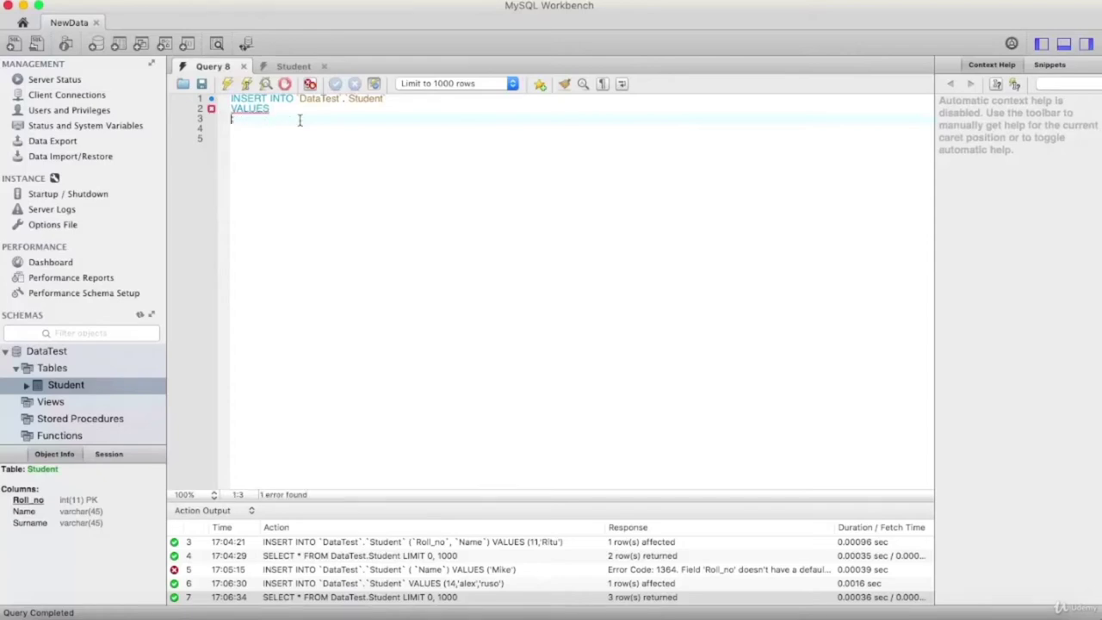
type("(15,'")
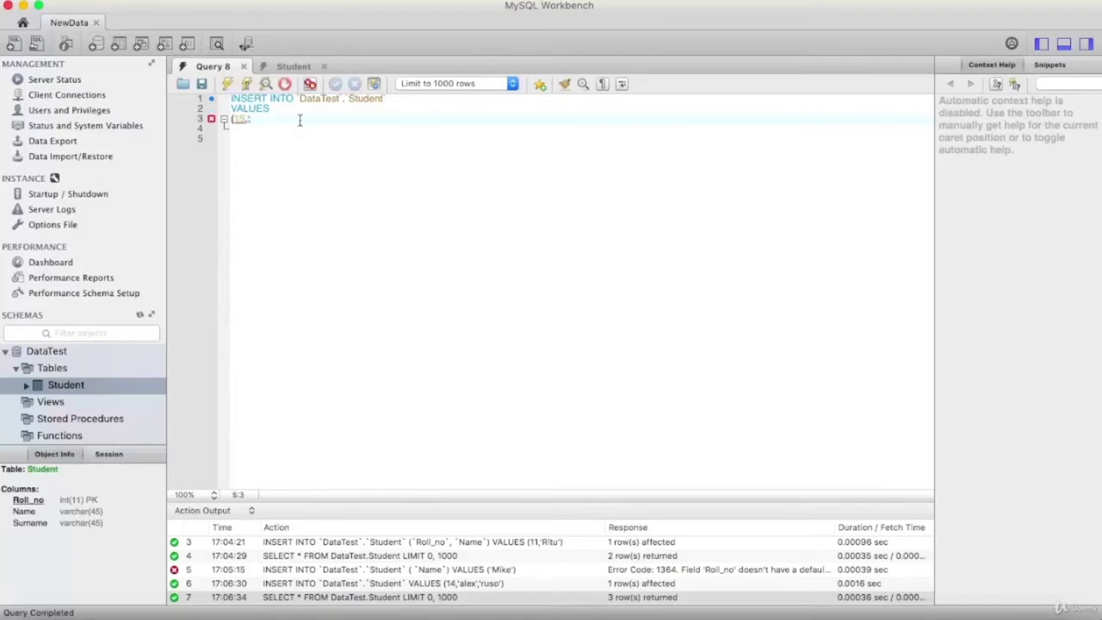
type("Ra")
type("ly',")
type("'star")
type("k")
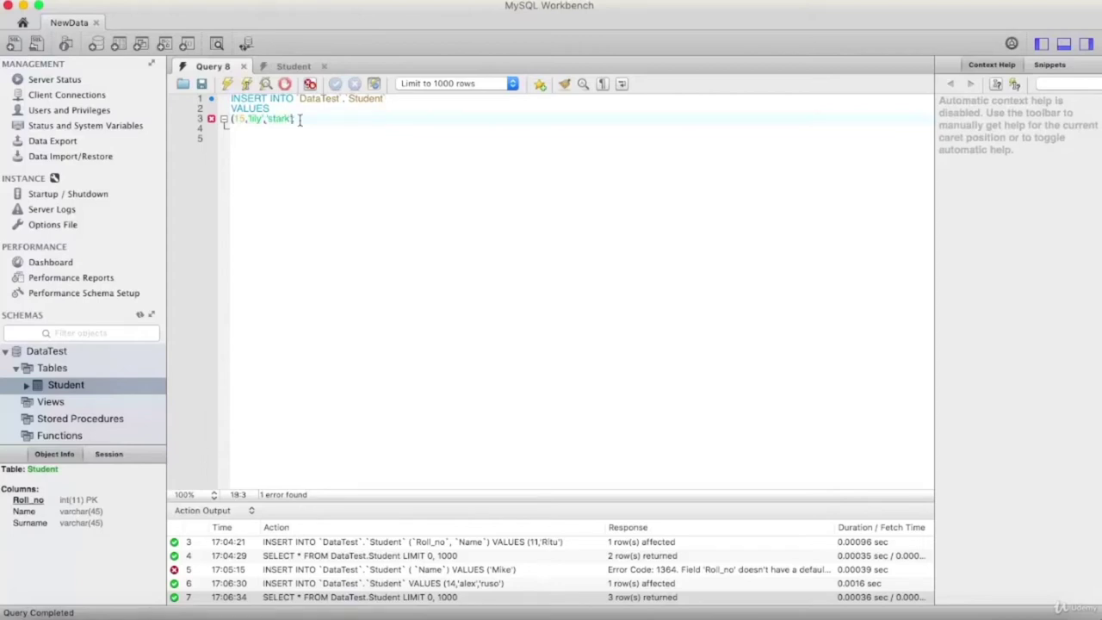
type(");")
key("Return")
type("(16,")
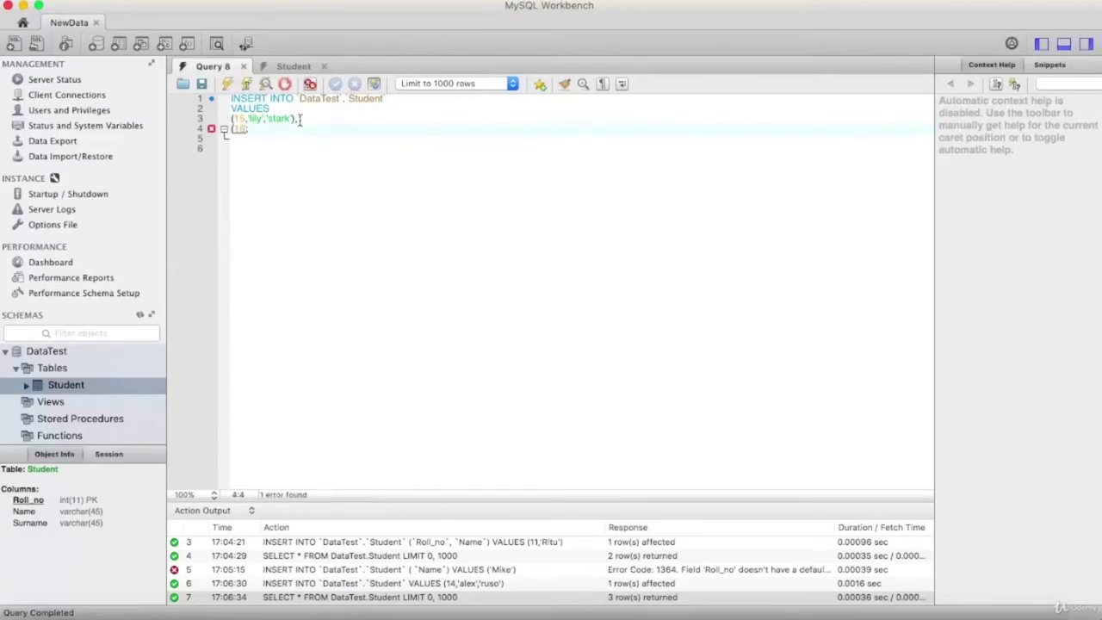
type("'")
type("'con")
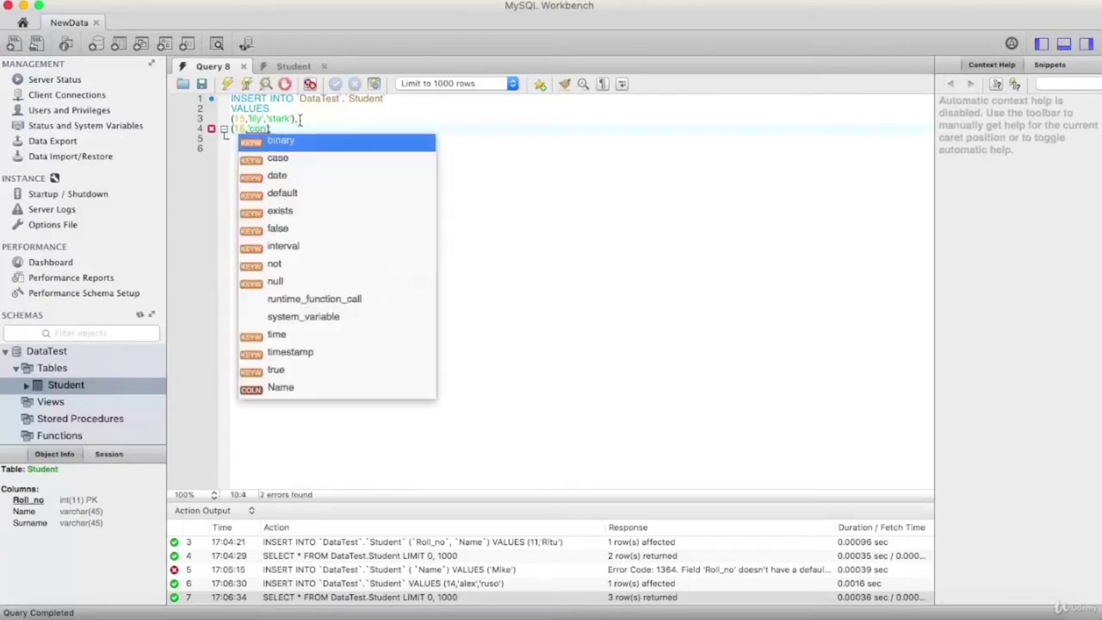
type("'")
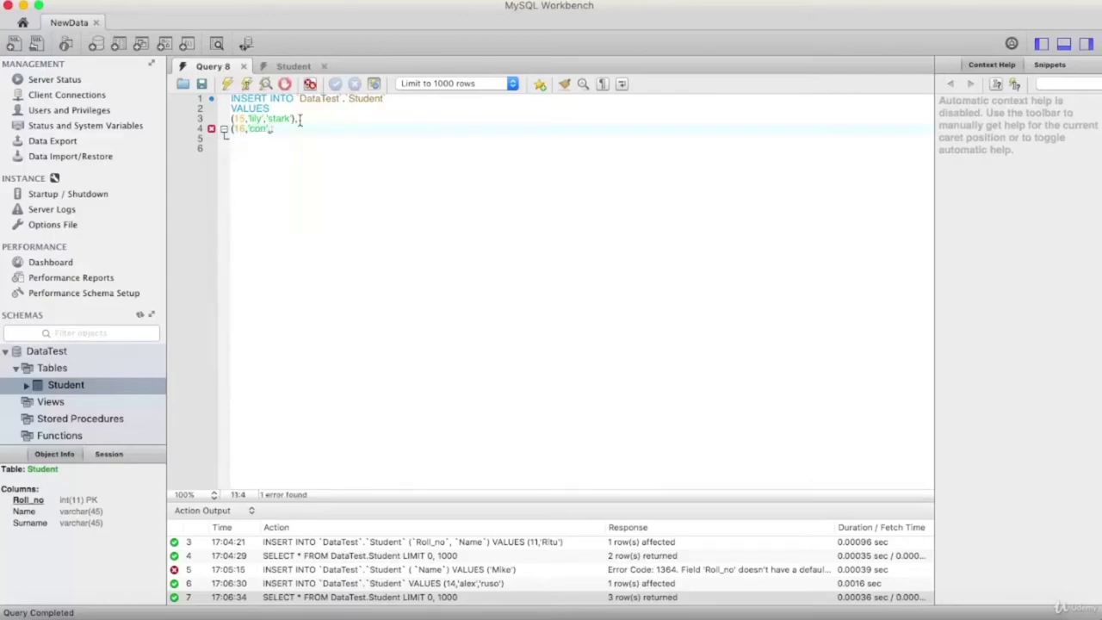
type(",'siv")
type("'snv")
type("')")
type(";")
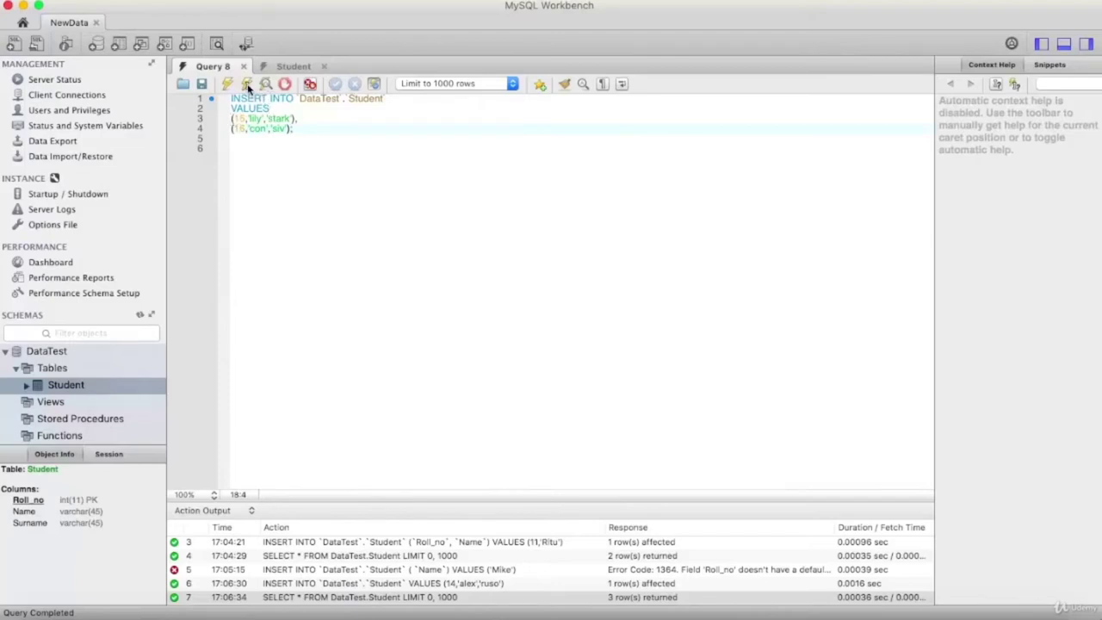
Run the two-row INSERT and rerun SELECT * FROM DataTest.Student to show all five rows.
left_click(247, 84)
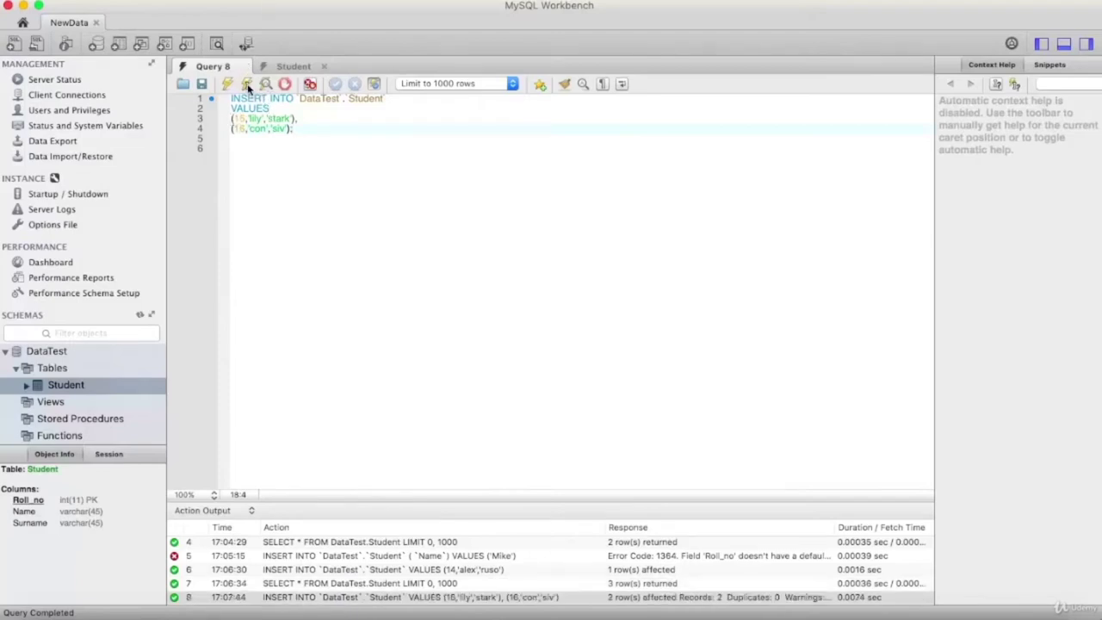
left_click(289, 67)
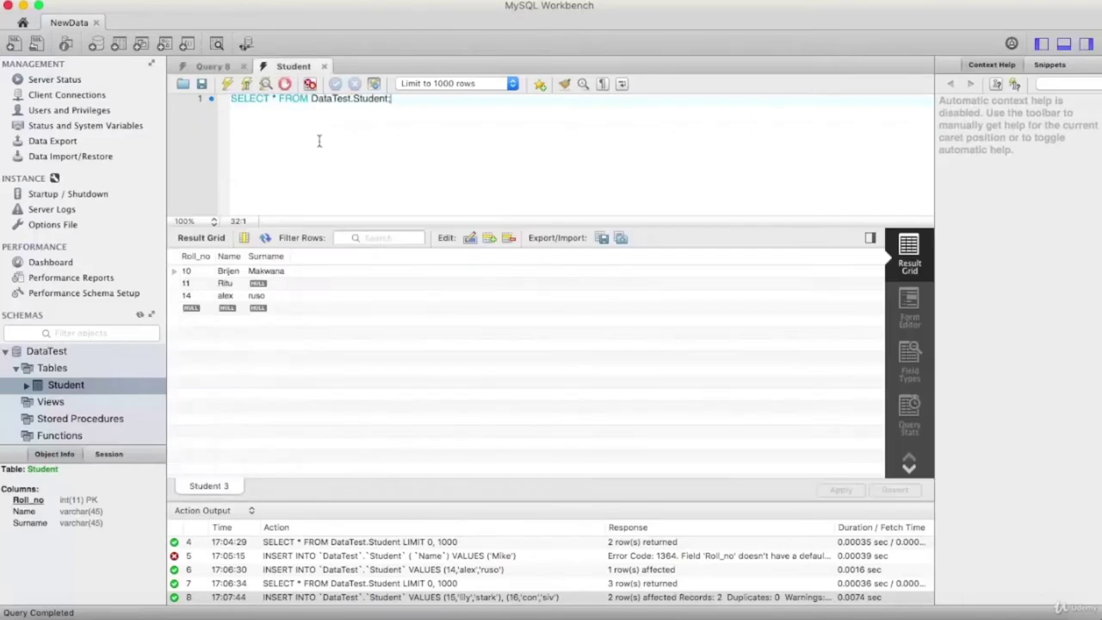
left_click(246, 85)
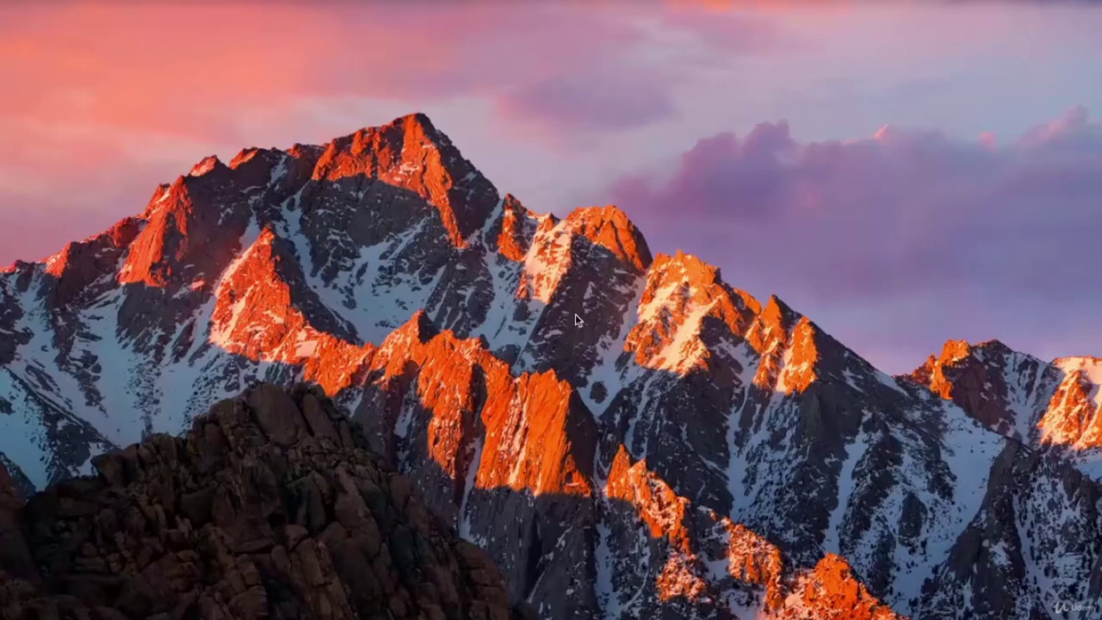
Launch Terminal from Launchpad and enlarge its text for readability.
key("F4")
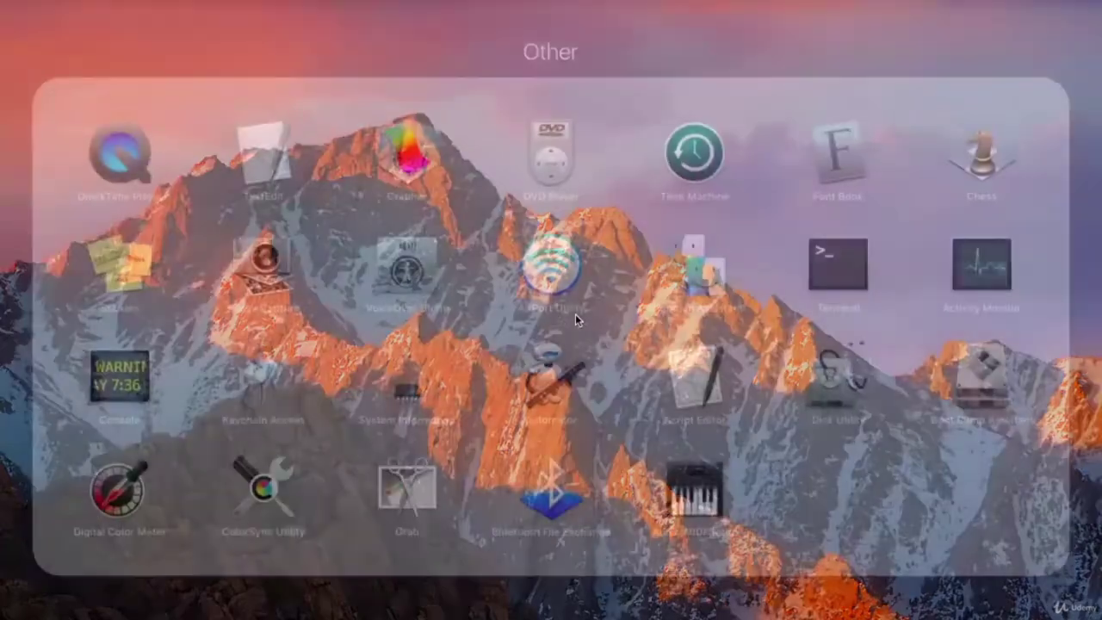
left_click(831, 263)
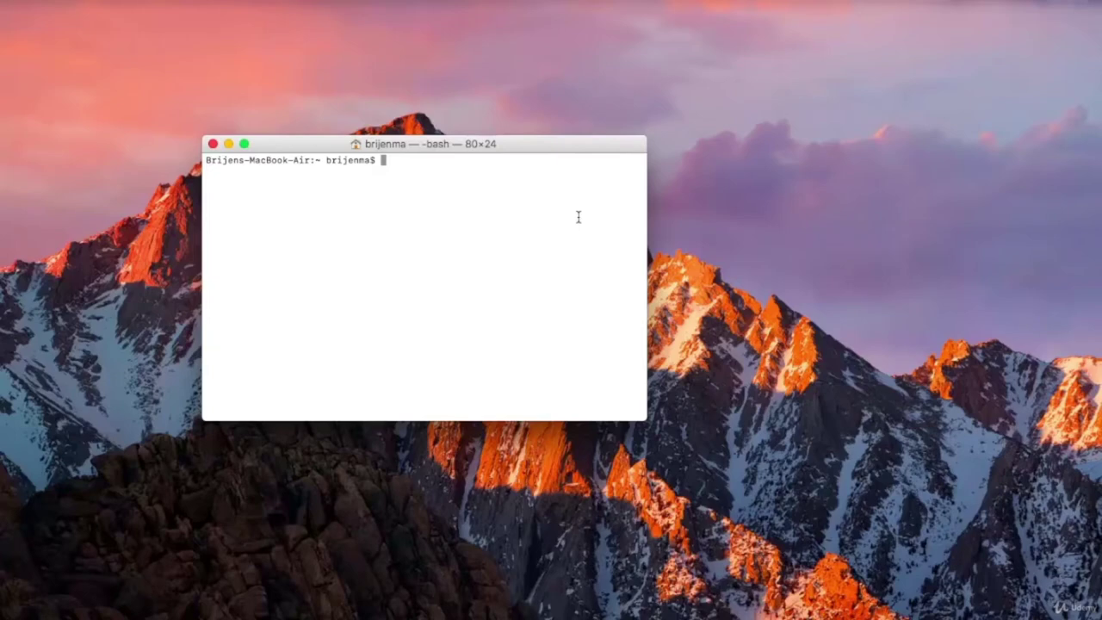
key("super+plus")
key("super+plus")
key("super+plus")
key("super+plus")
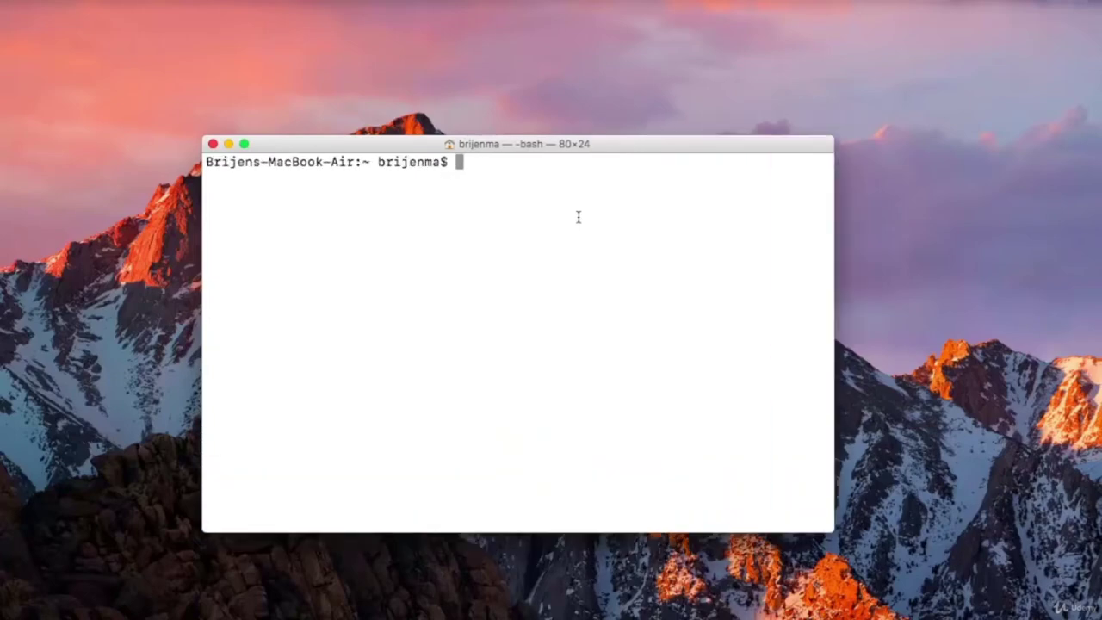
Log in to the mysql client as root with mysql -u root -p and the root password.
type("m")
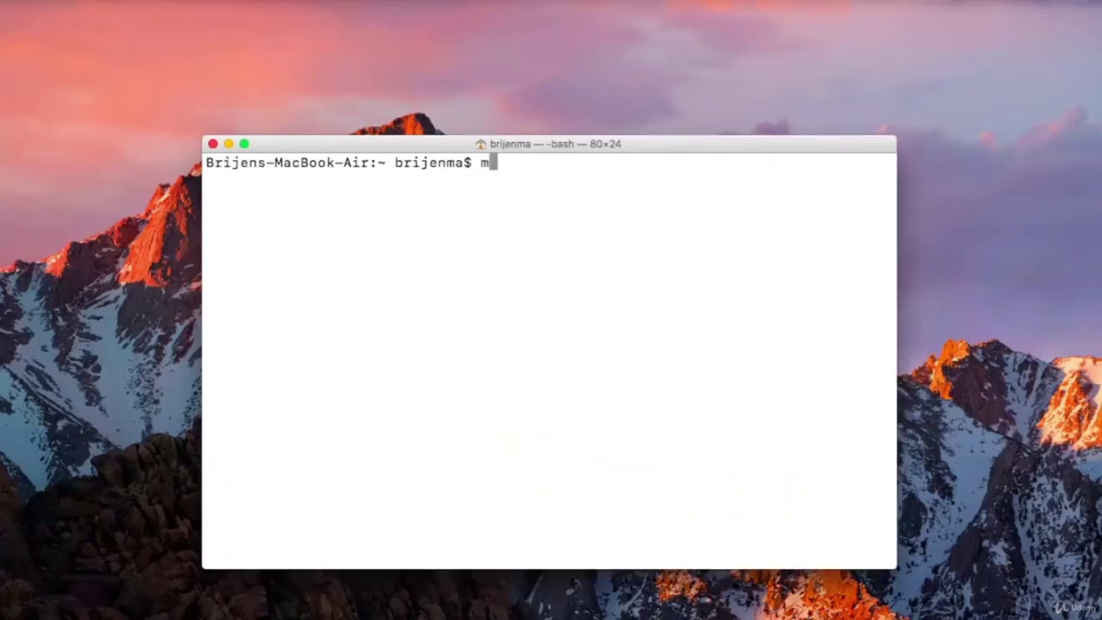
type("ysql -u")
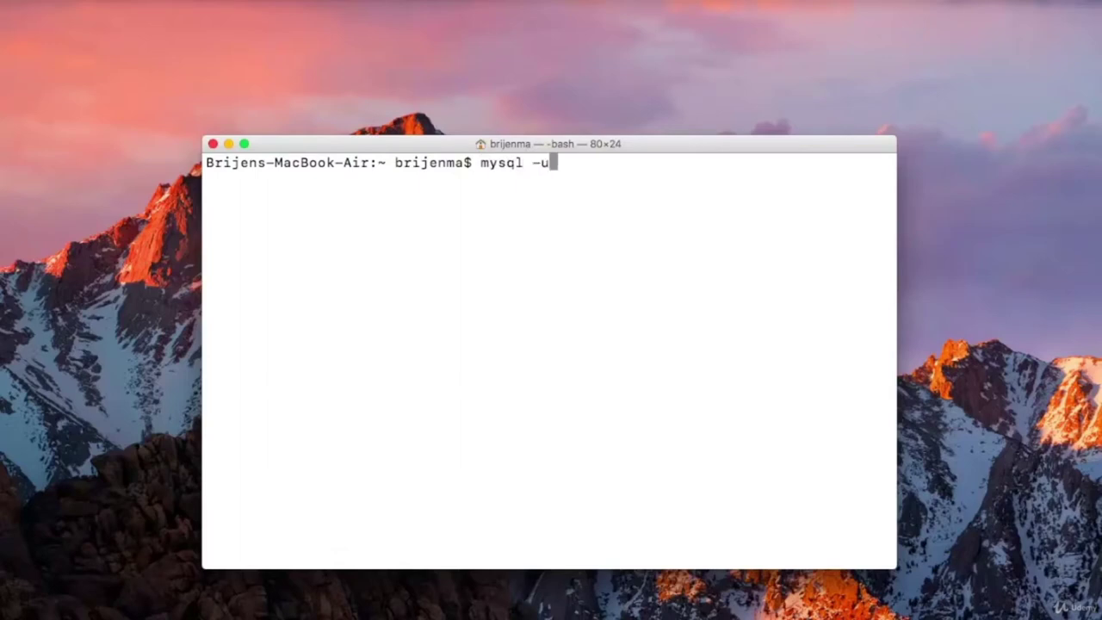
type(" root -p")
key("Return")
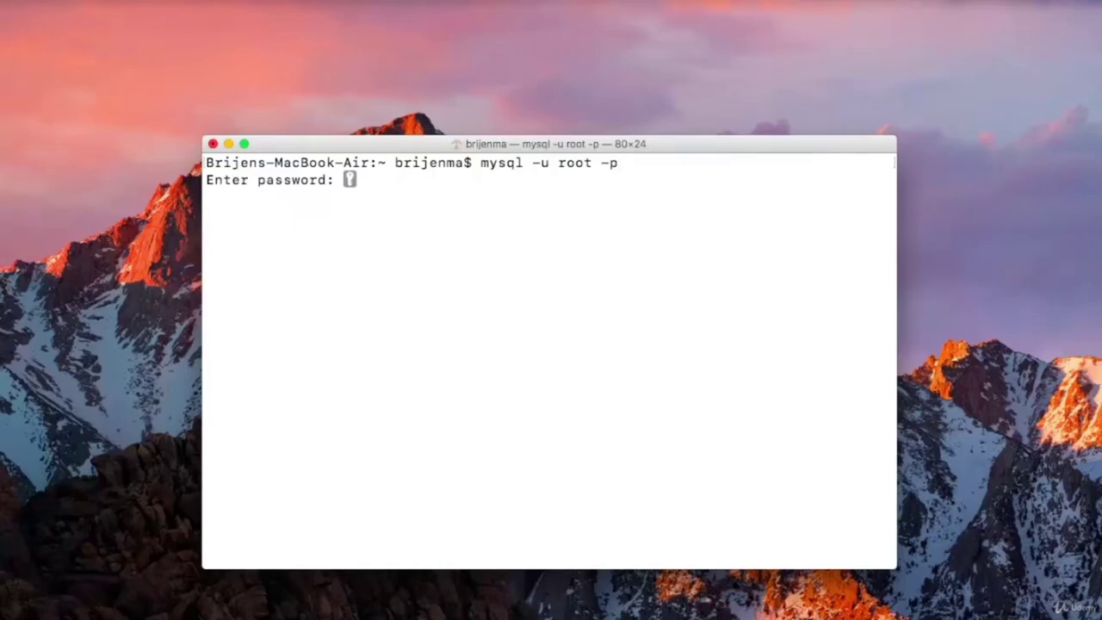
key("Return")
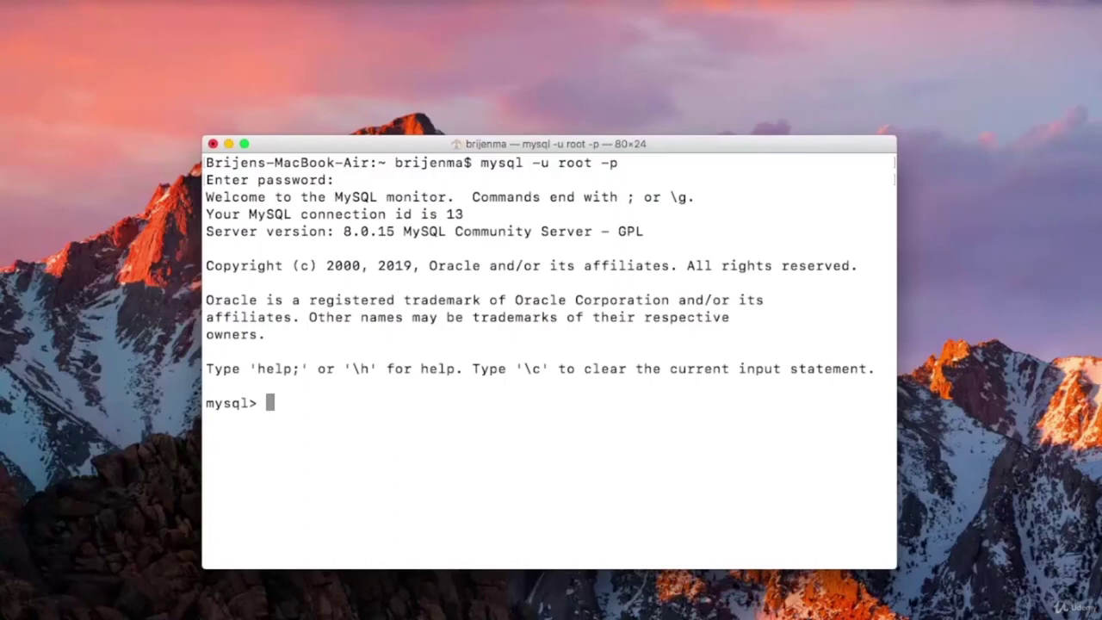
Move the Terminal window higher and list the server's databases with show databases;.
left_click_drag(356, 144, 337, 91)
type("show ")
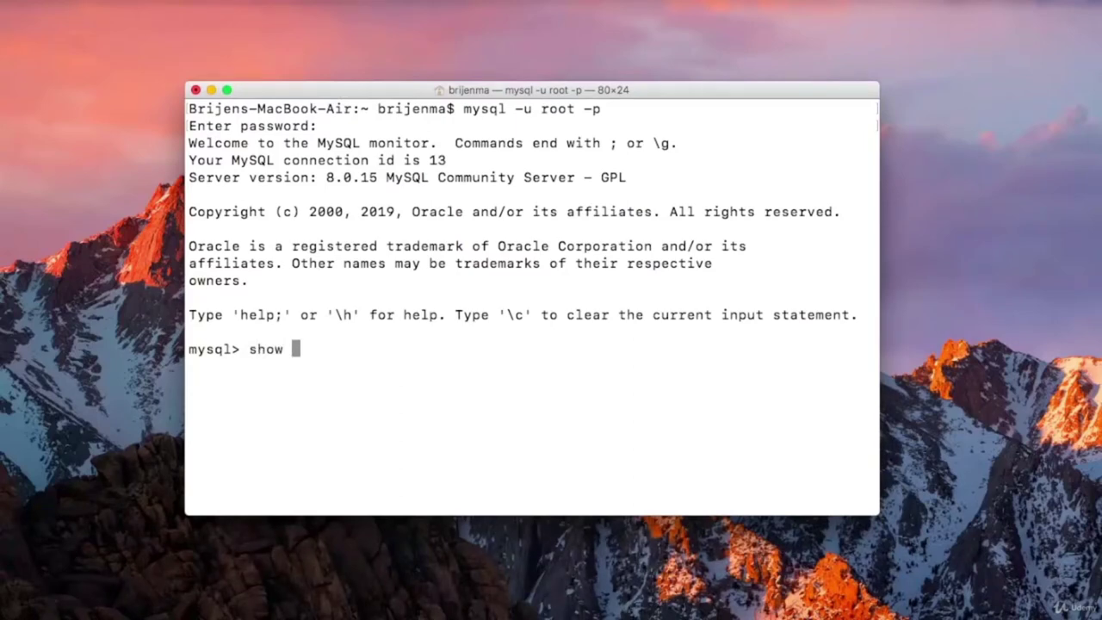
type("databas")
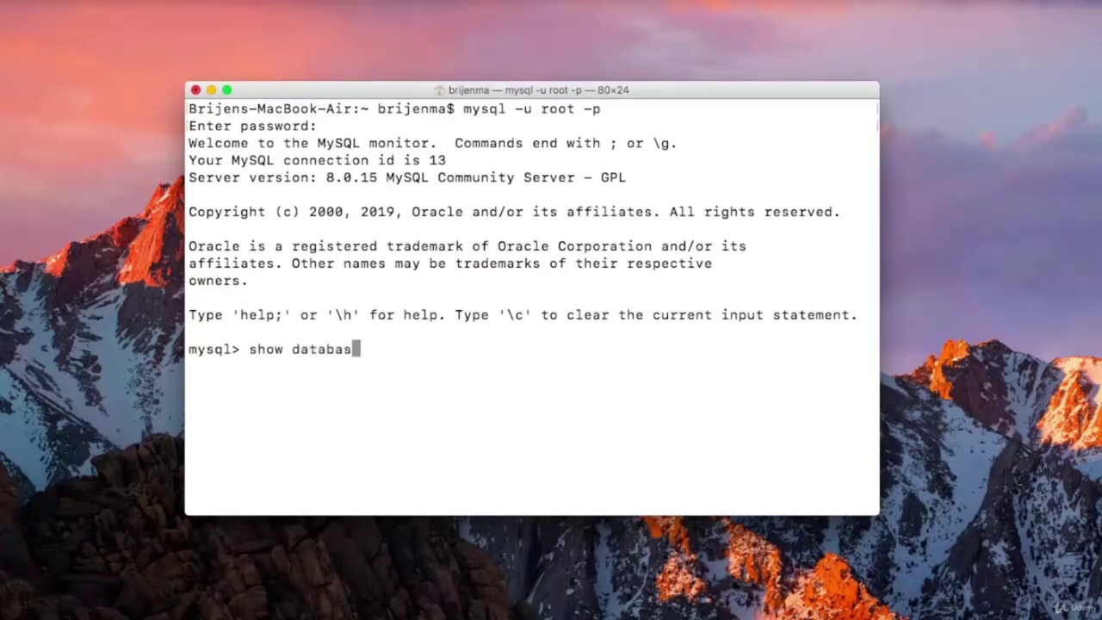
type("es;")
key("Return")
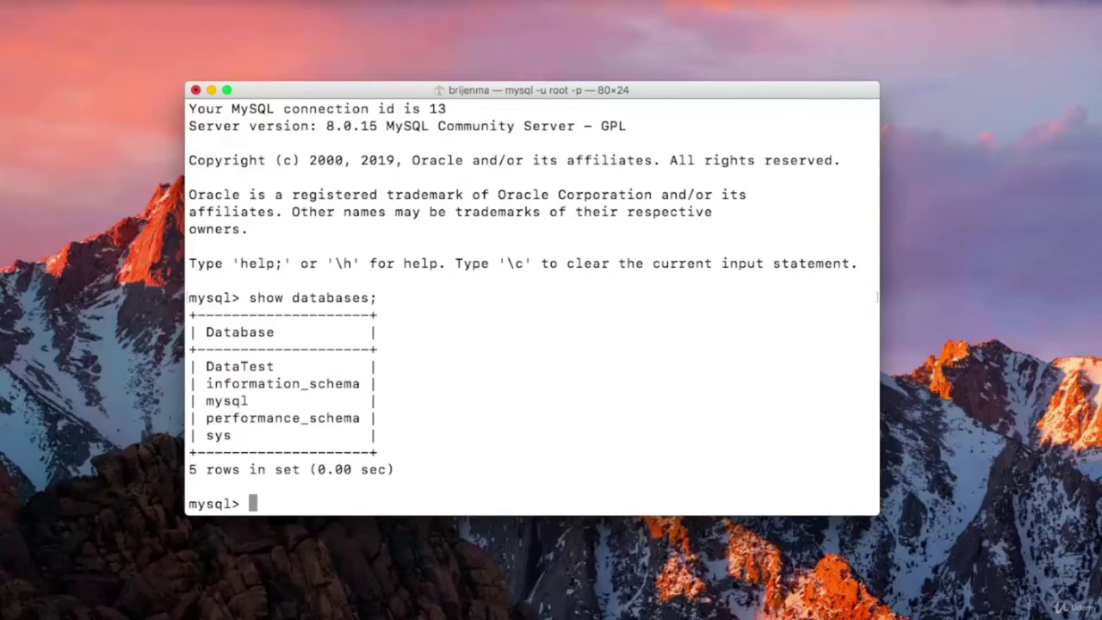
Switch to the DataTest database, correcting the mistyped 'use DetaTest;' command.
type("use Deta")
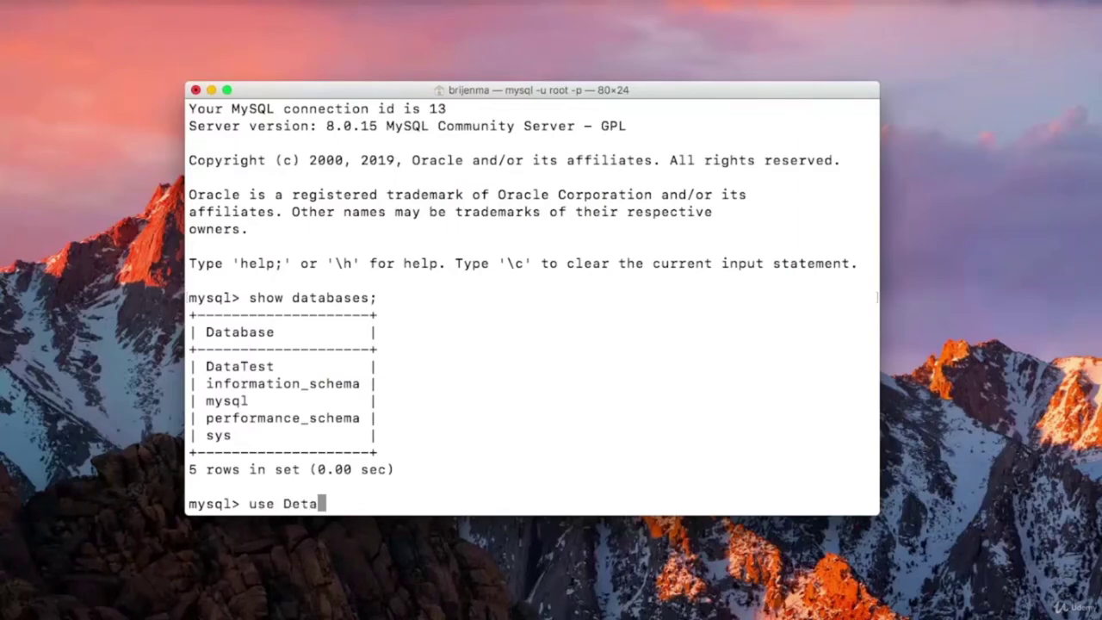
type("Test;")
key("Return")
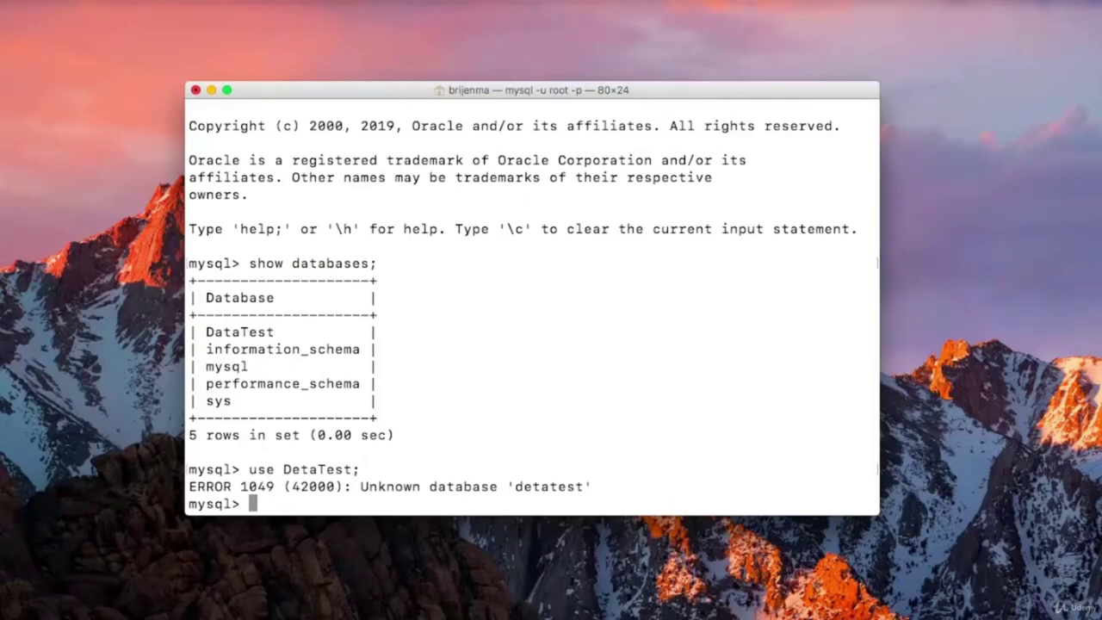
key("Up")
key("Left")
key("Left")
key("Left")
key("Left")
key("Left")
key("Left")
key("Left")
key("BackSpace")
type("a")
key("Right")
key("Right")
key("Right")
key("Right")
key("Right")
key("Right")
key("Right")
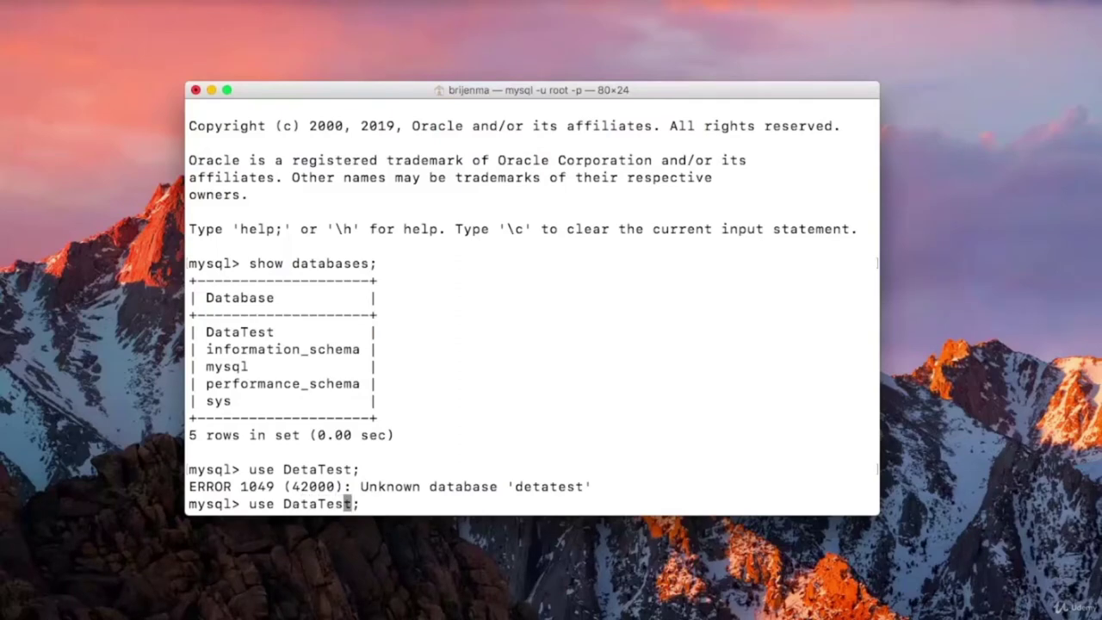
key("Return")
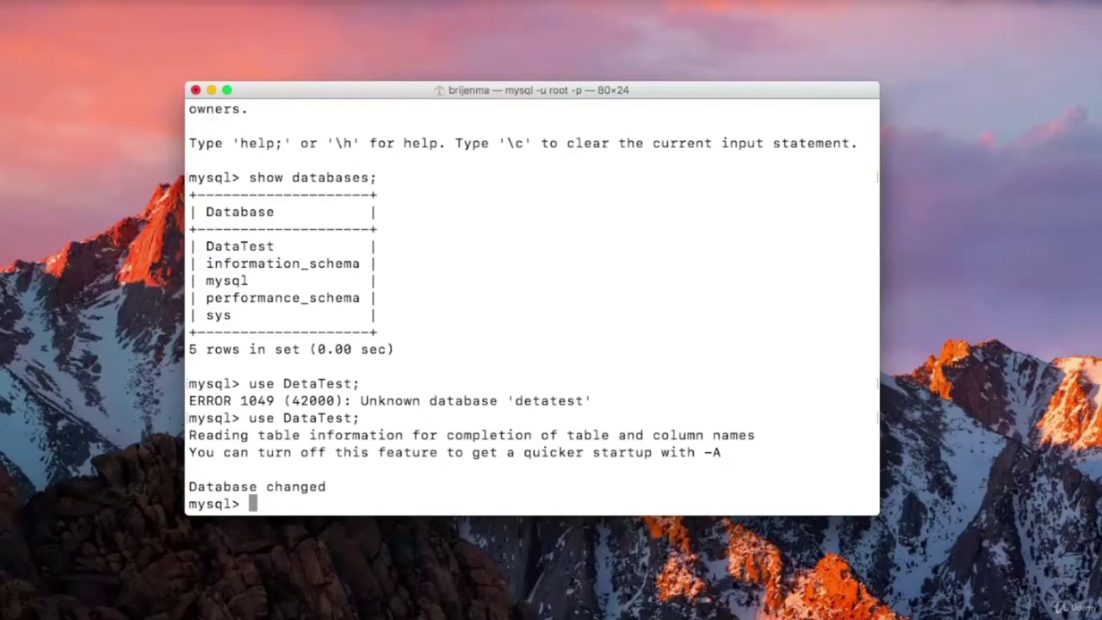
Run show tables; to confirm the Student table, then select * from Student; to list its five rows.
type("show tables;")
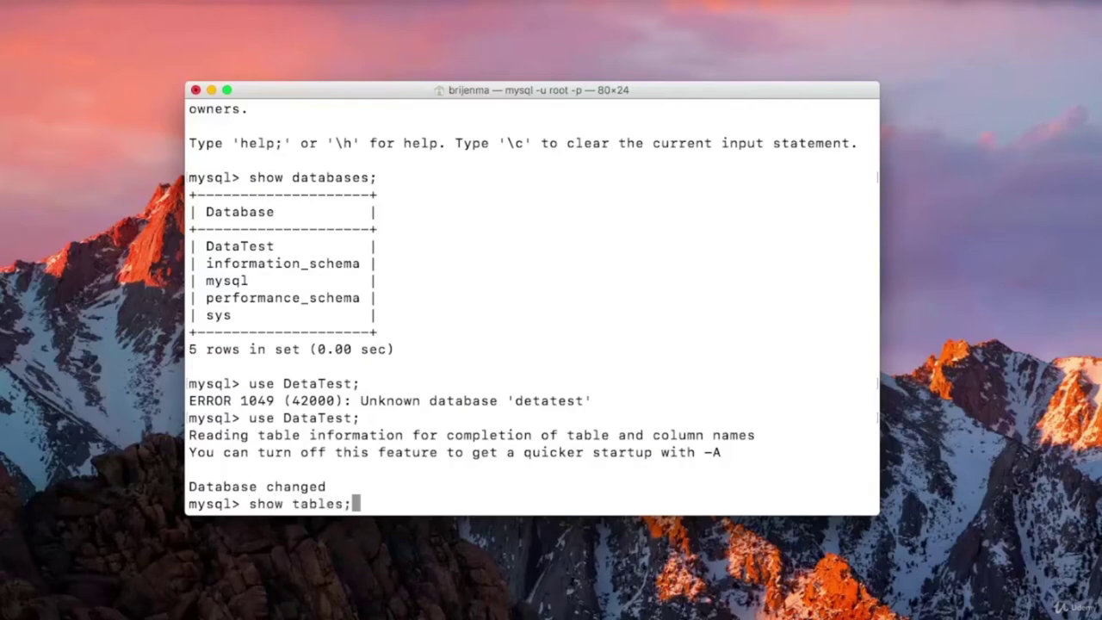
key("Return")
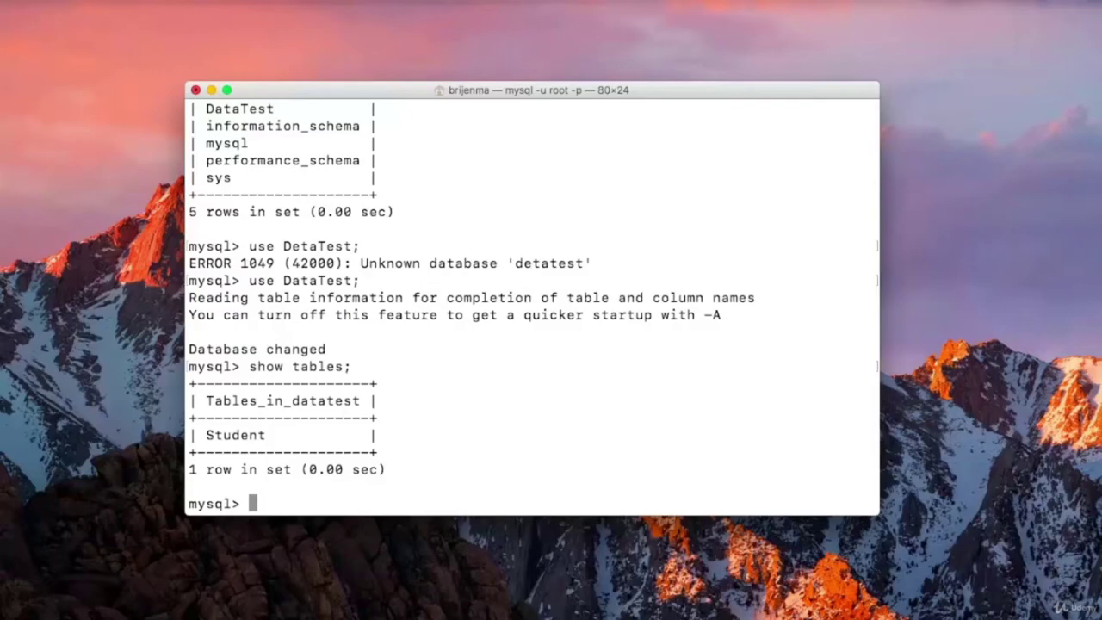
type("select * ")
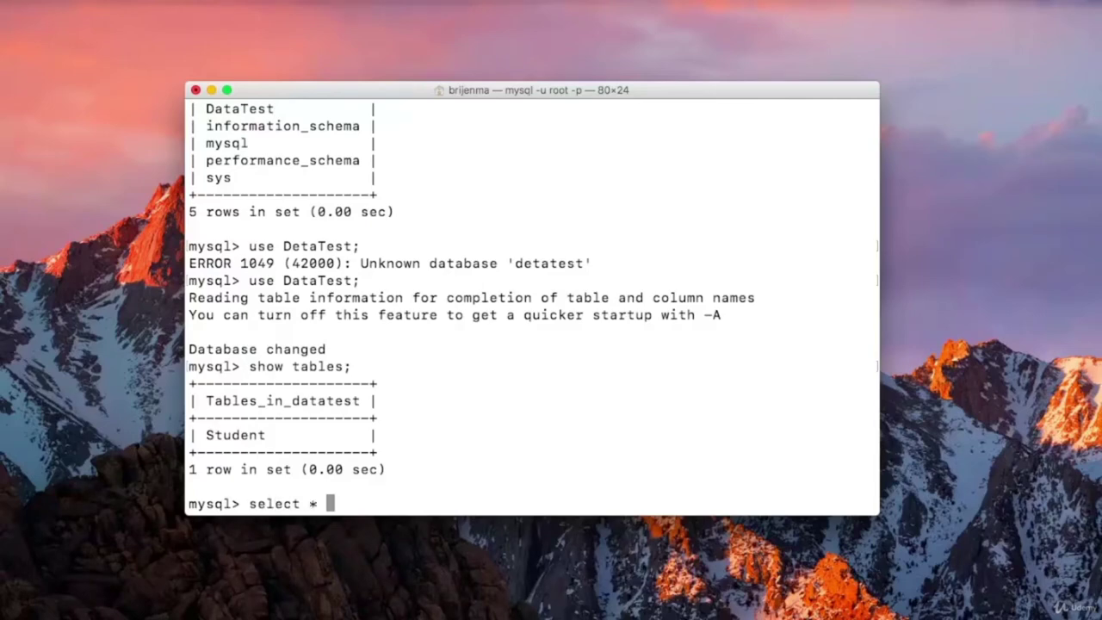
type("from Studen")
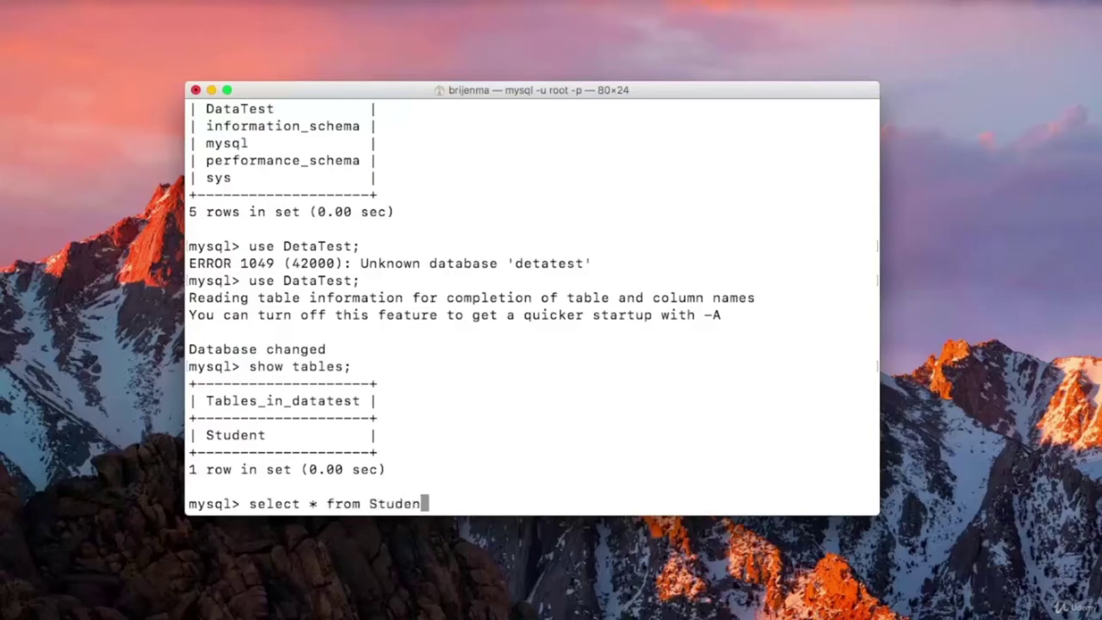
type("t;")
key("Return")
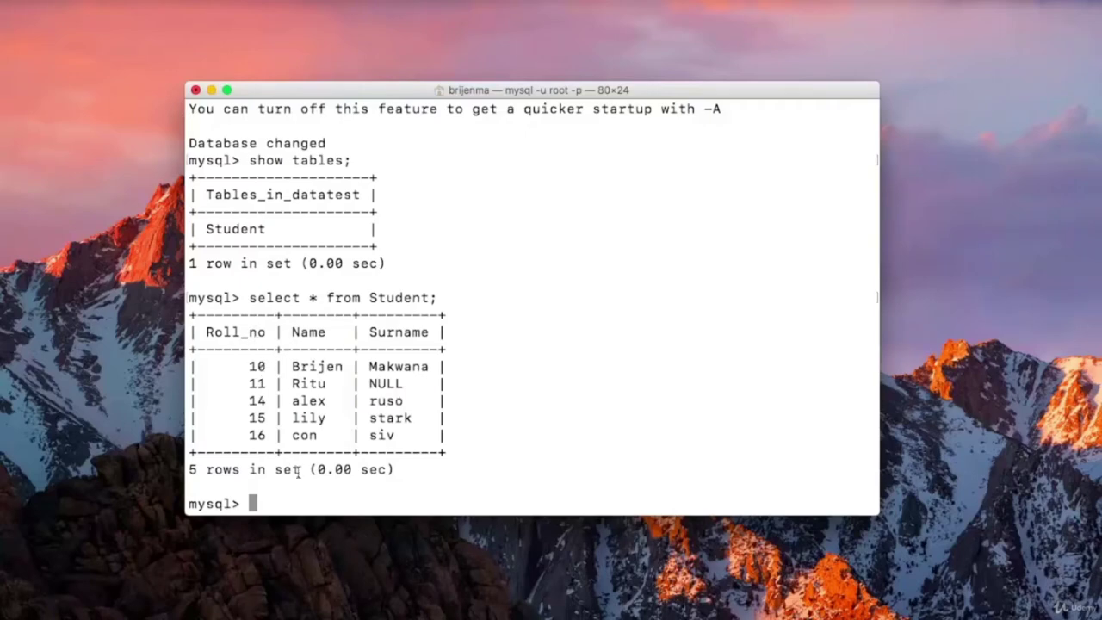
Run select Roll_no,Name from Student; to list those two columns for all 5 rows.
type("slect")
key("BackSpace")
key("BackSpace")
key("BackSpace")
key("BackSpace")
key("BackSpace")
type("elect")
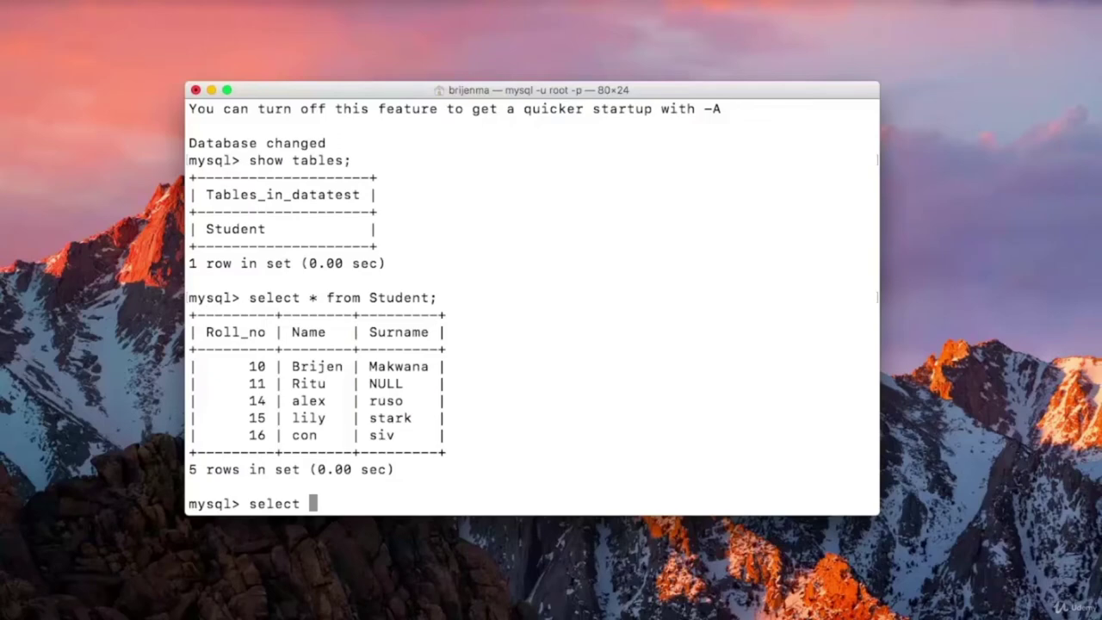
type("Roll_no,Nam")
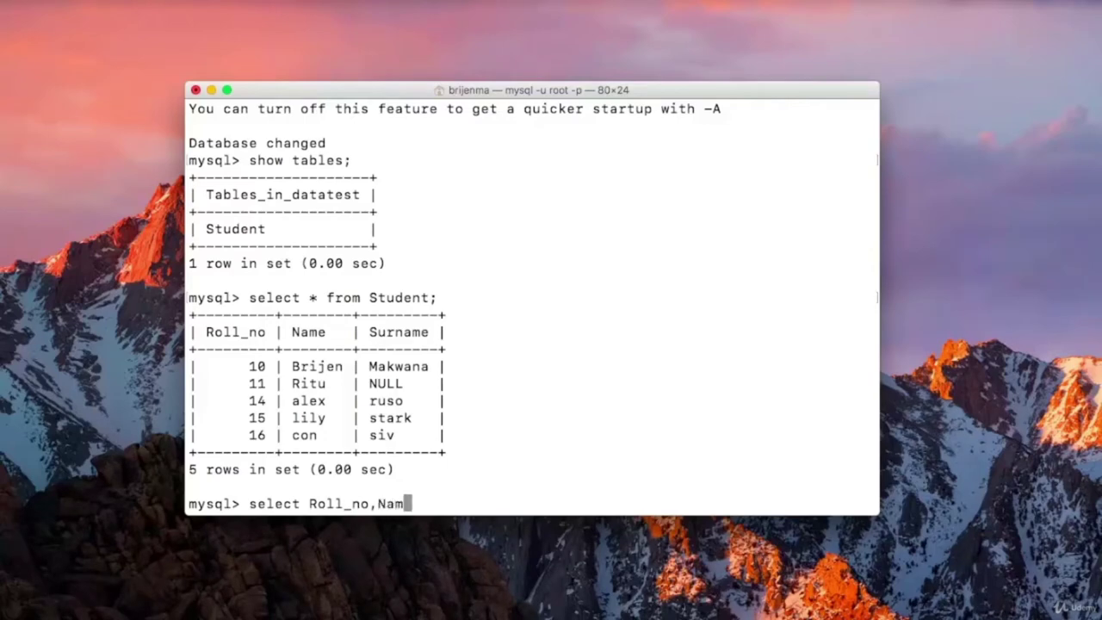
type("e from Student;")
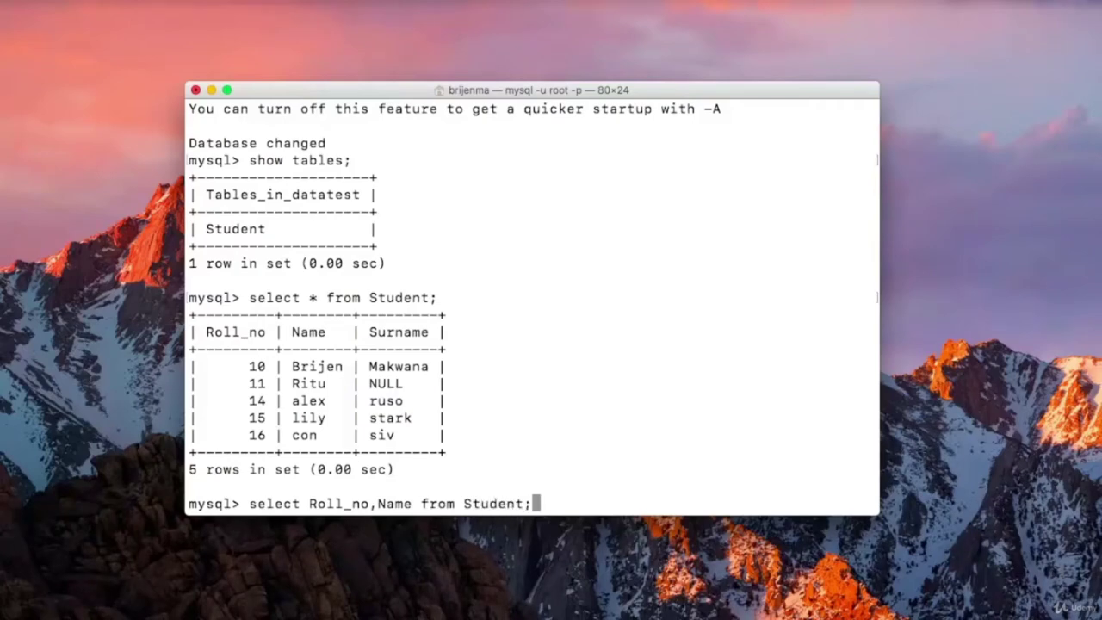
key("Return")
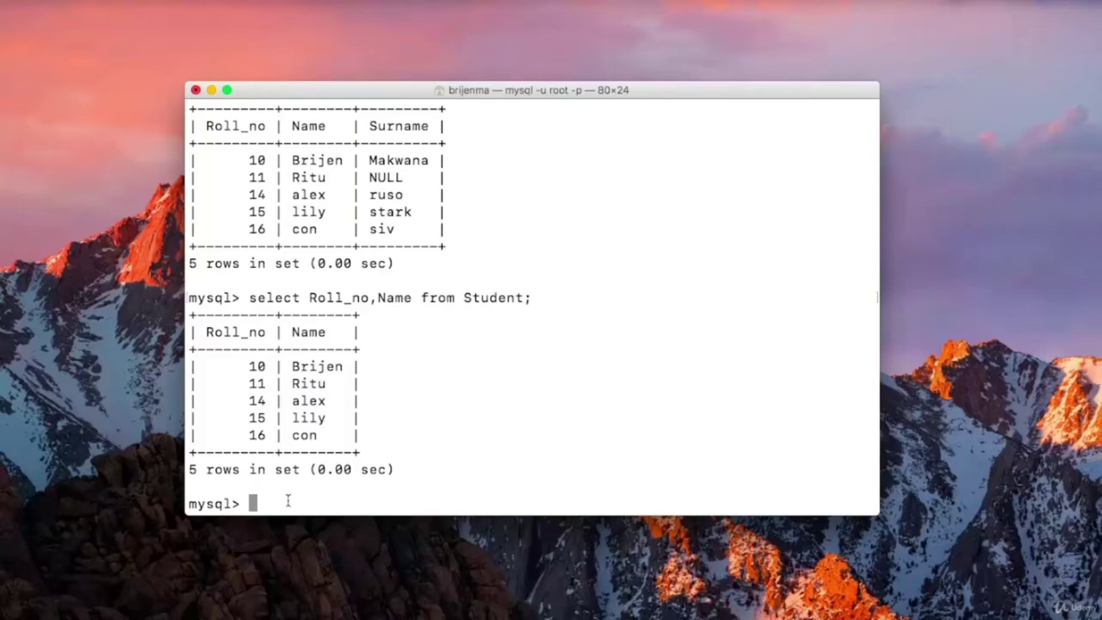
Run the Name,Roll_no query on Student, fixing the misspelled slect to select.
type("slect Name,")
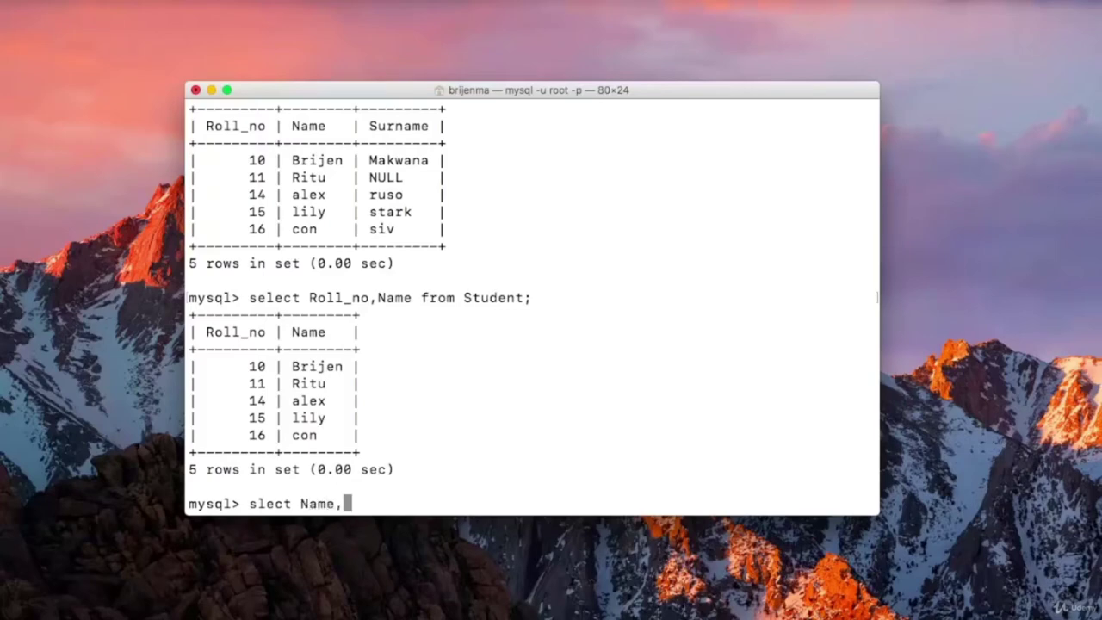
type("Roll_no ")
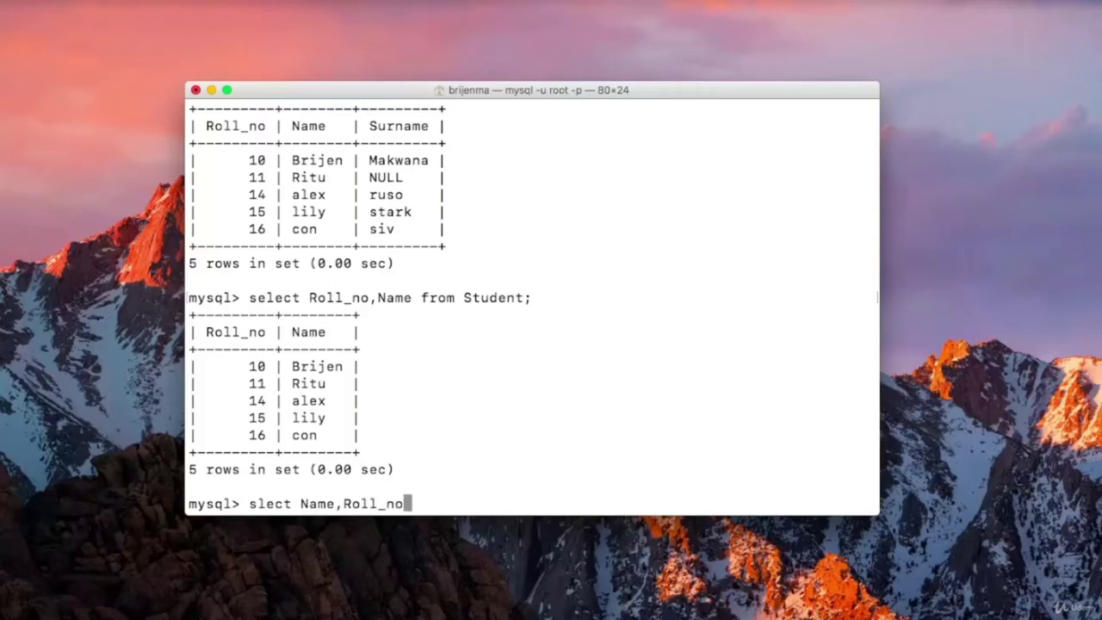
type("from Stud")
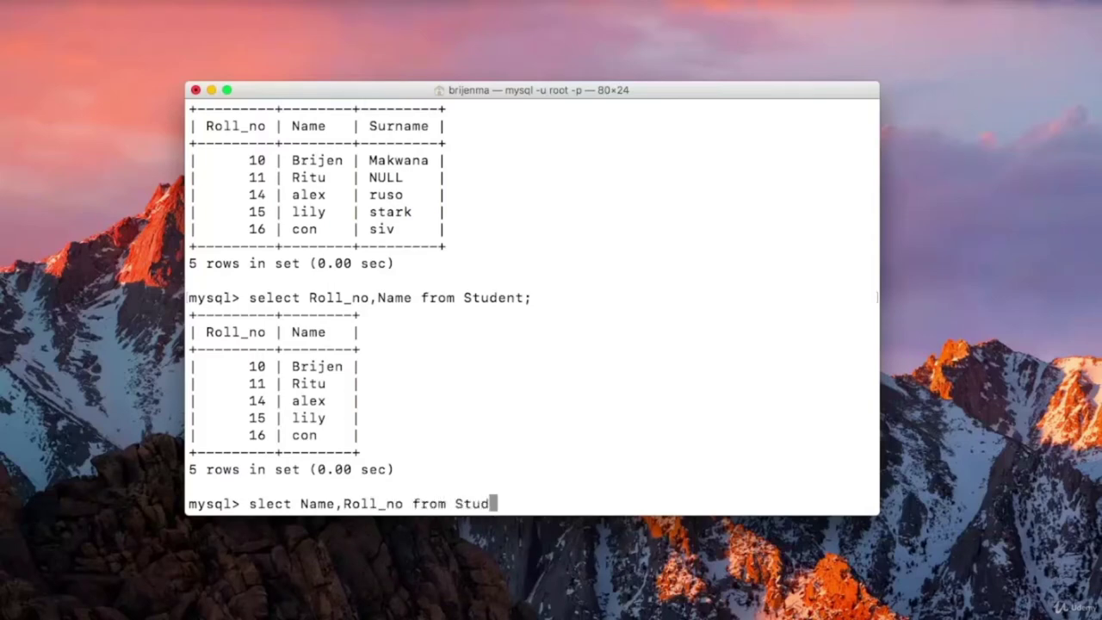
type("ent;")
key("Return")
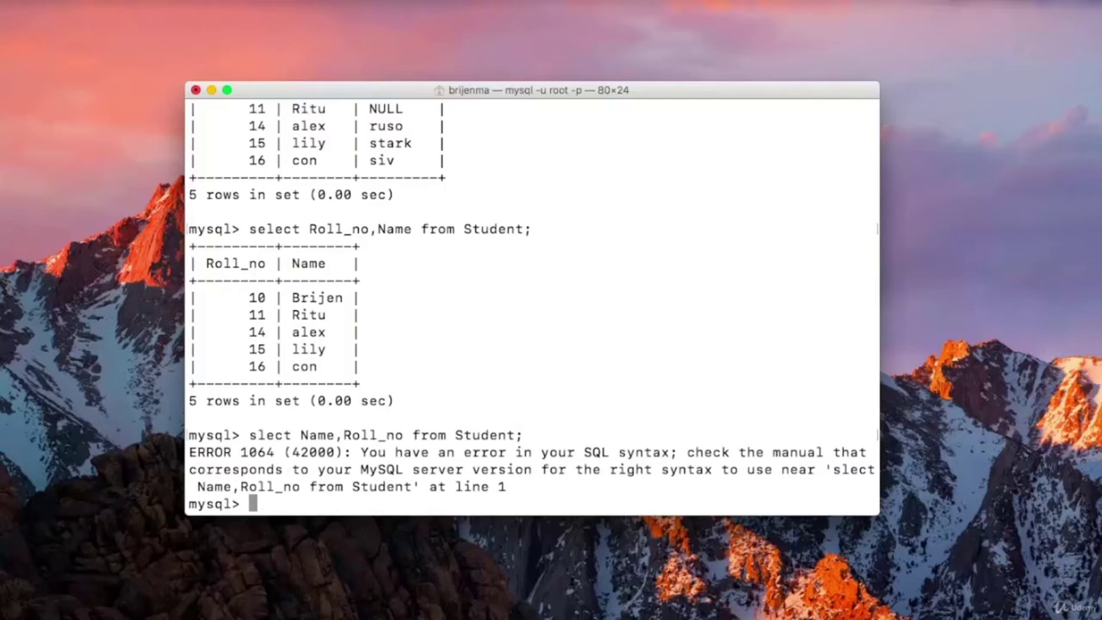
key("Up")
key("Left")
key("Left")
key("Left")
key("Left")
key("Left")
key("Left")
key("Left")
key("Left")
key("Left")
key("Left")
key("Left")
key("Left")
key("Left")
key("Left")
key("Left")
key("Left")
key("Left")
key("Left")
key("Left")
key("Left")
key("Left")
key("Left")
key("Left")
key("Left")
key("Left")
key("Left")
key("Left")
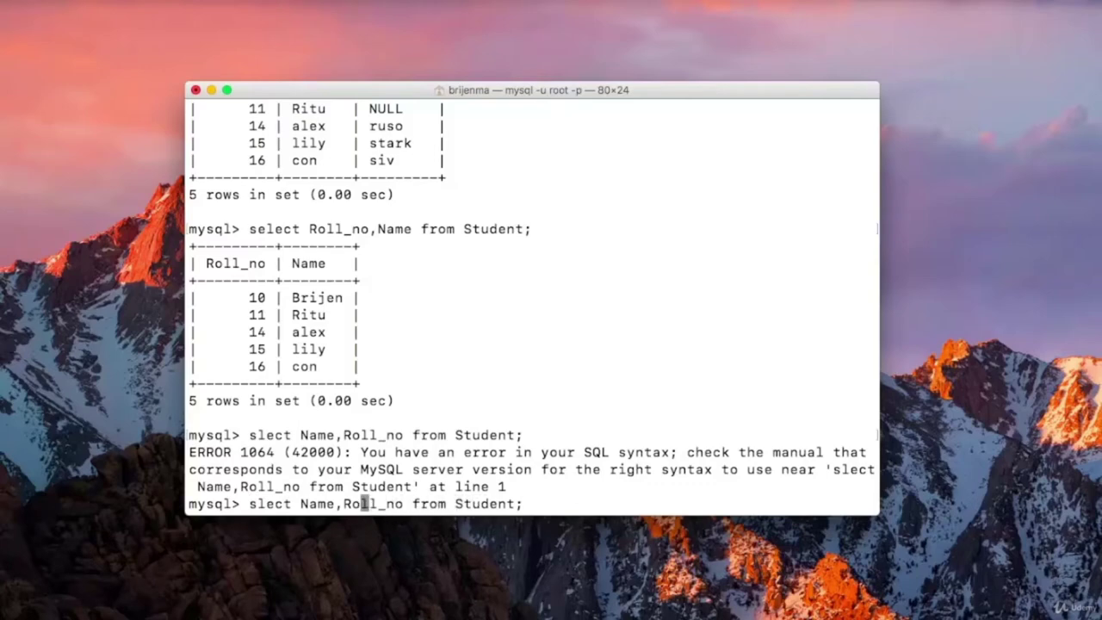
key("Left")
key("Left")
key("Left")
key("Left")
type("e")
key("Right")
key("Right")
key("Right")
key("Right")
key("Right")
key("Right")
key("Right")
key("Right")
key("Right")
key("Right")
key("Right")
key("Right")
key("Right")
key("Right")
key("Right")
key("Right")
key("Right")
key("Right")
key("Right")
key("Right")
key("Right")
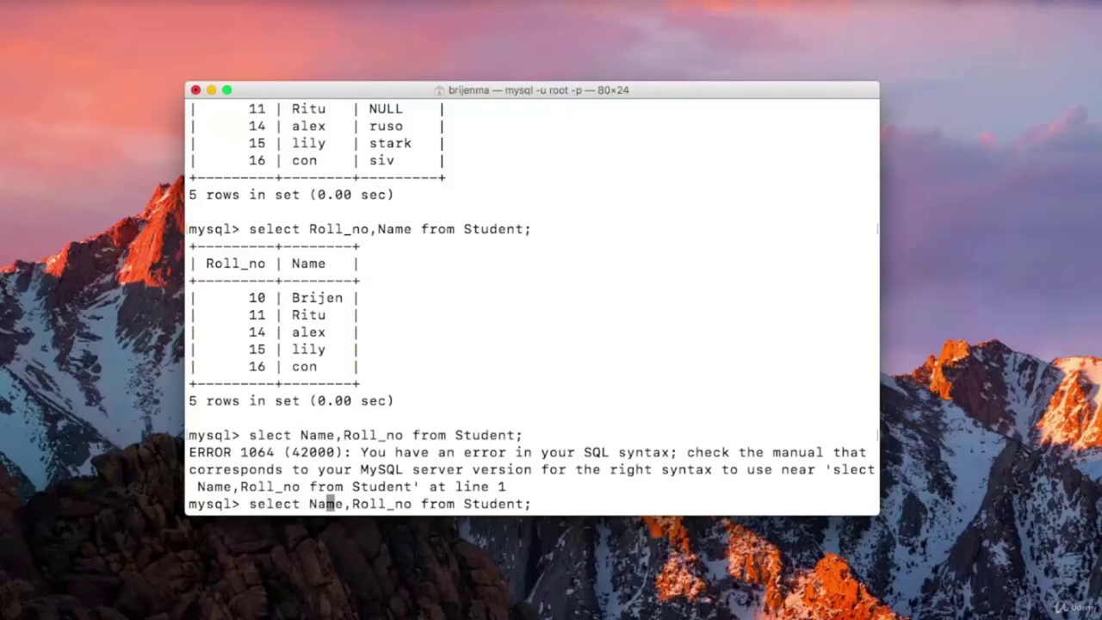
key("Right")
key("Right")
key("Right")
key("Right")
key("Right")
key("Right")
key("Right")
key("Return")
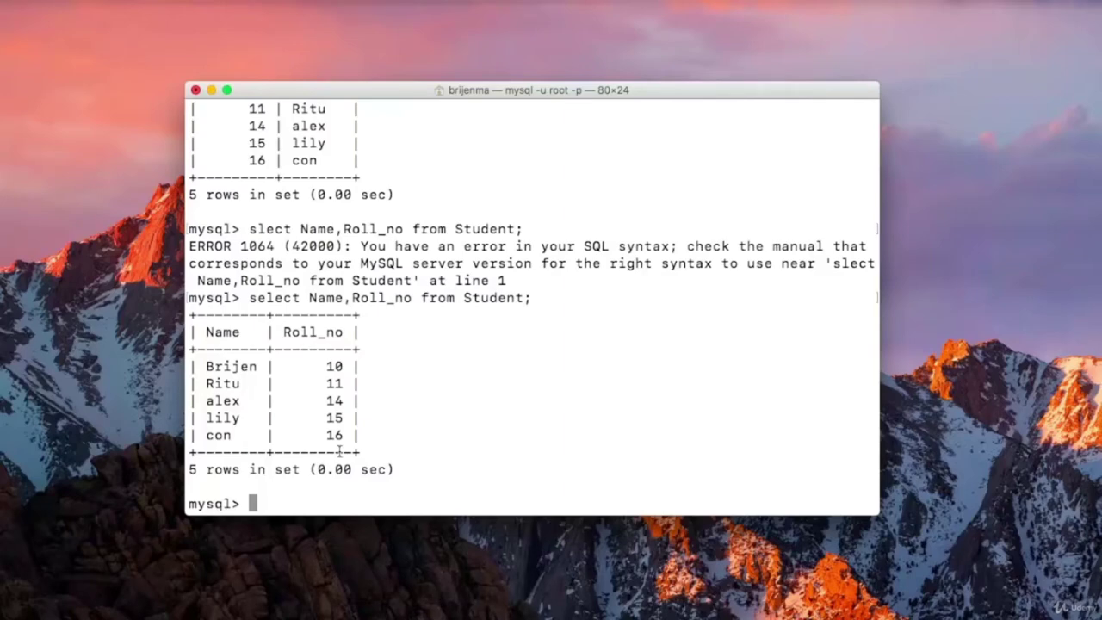
Rerun select * from Student; from history, listing Roll_no, Name and Surname for 5 rows.
key("Up")
key("Up")
key("Up")
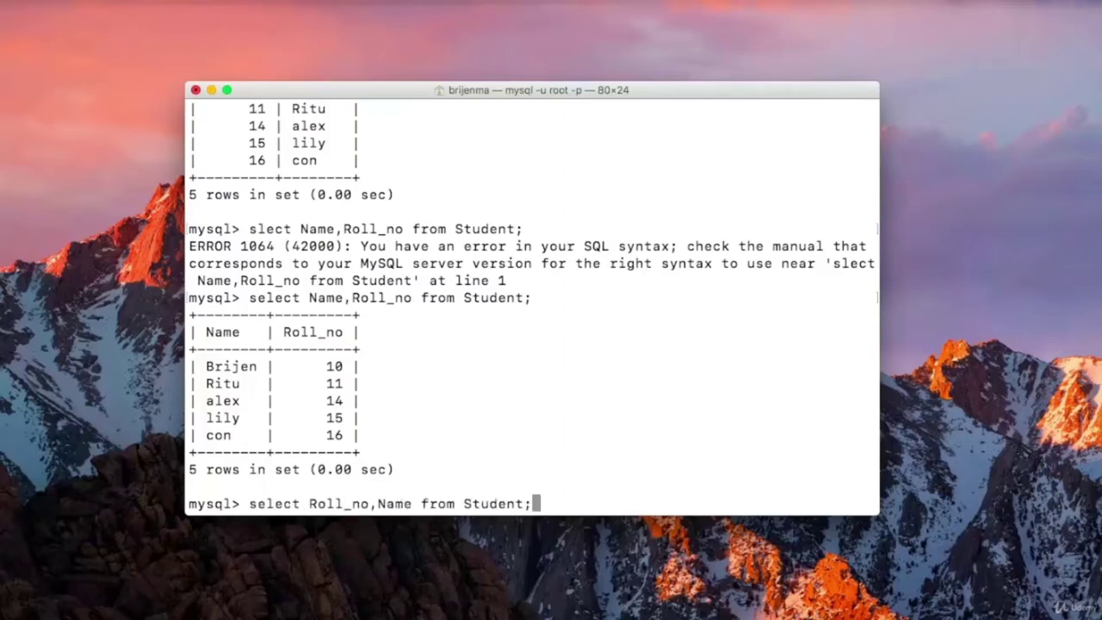
key("Up")
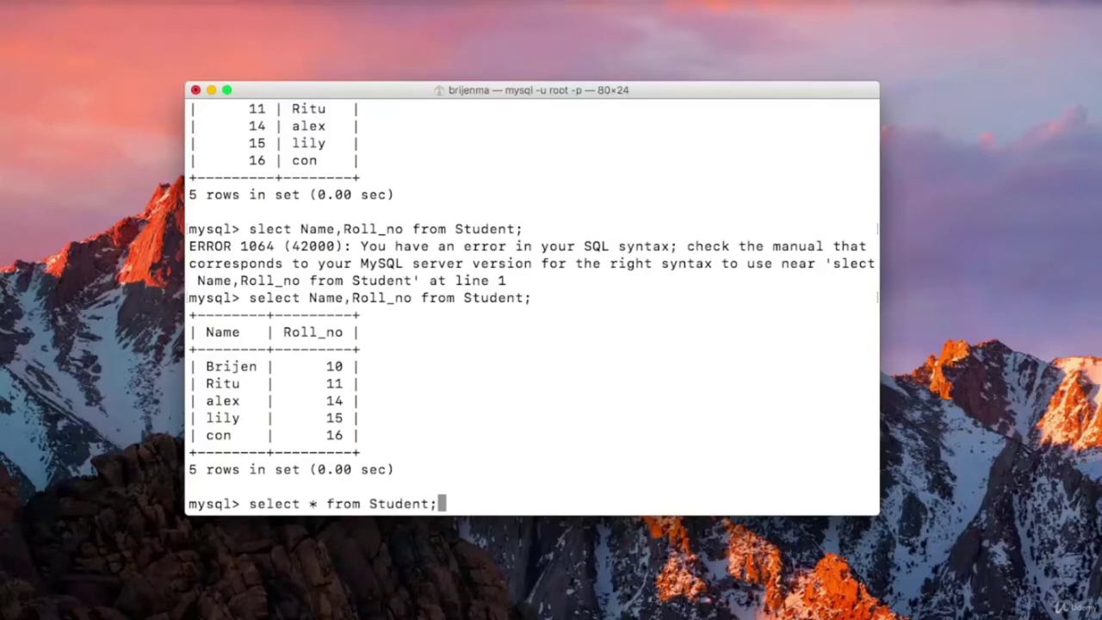
key("Return")
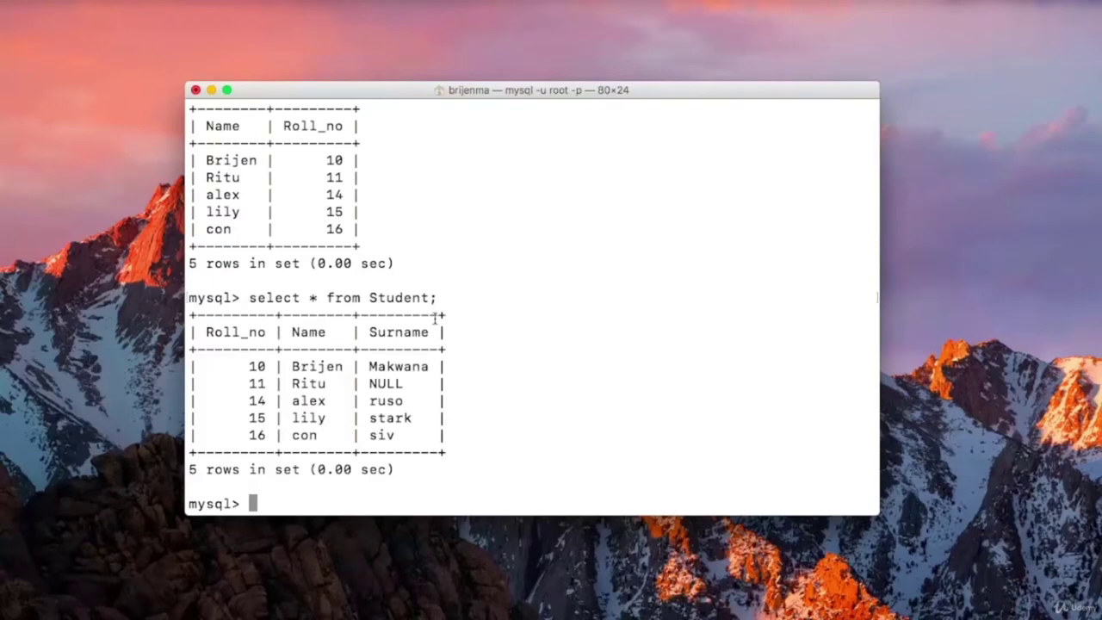
Quit the mysql Terminal session, then launch MySQL Workbench and open the NewData connection.
left_click(196, 89)
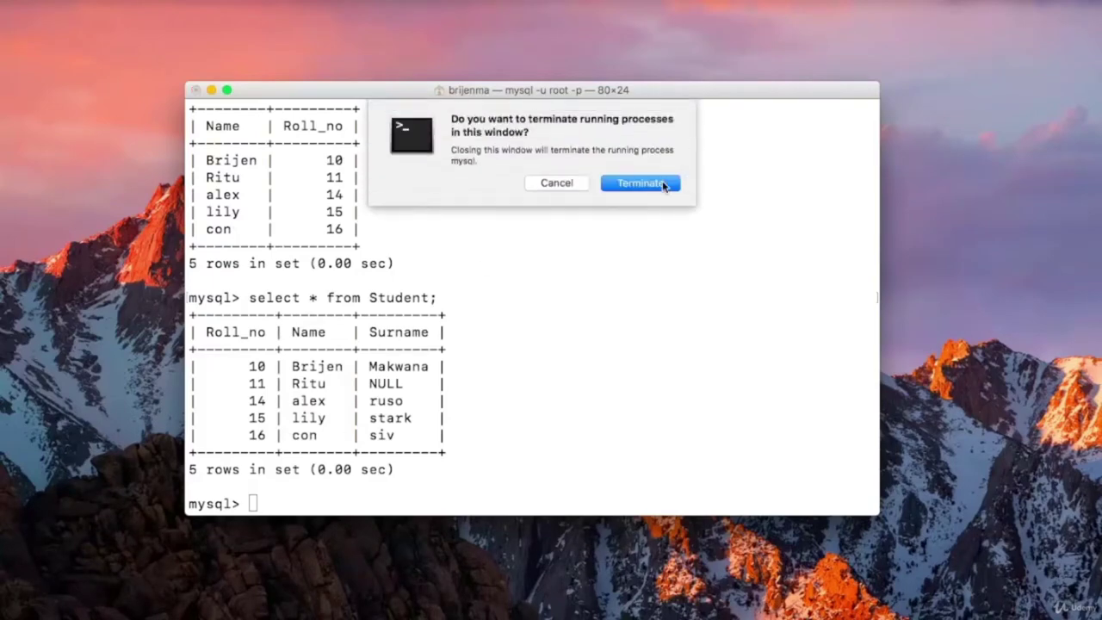
left_click(667, 183)
key("F4")
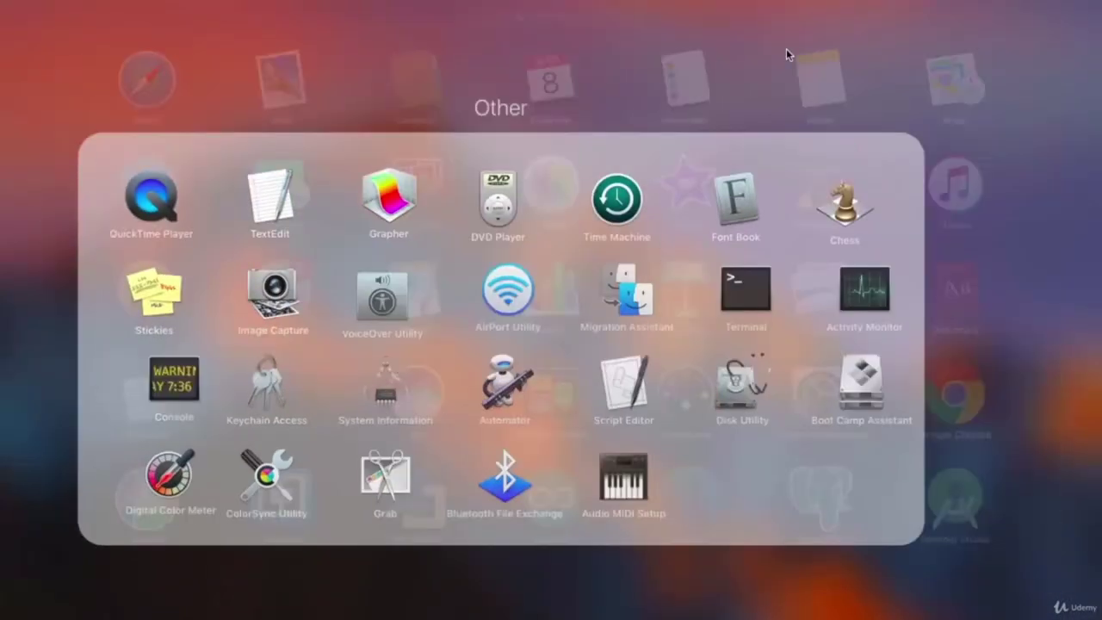
left_click(786, 48)
scroll(786, 49, "right", 5)
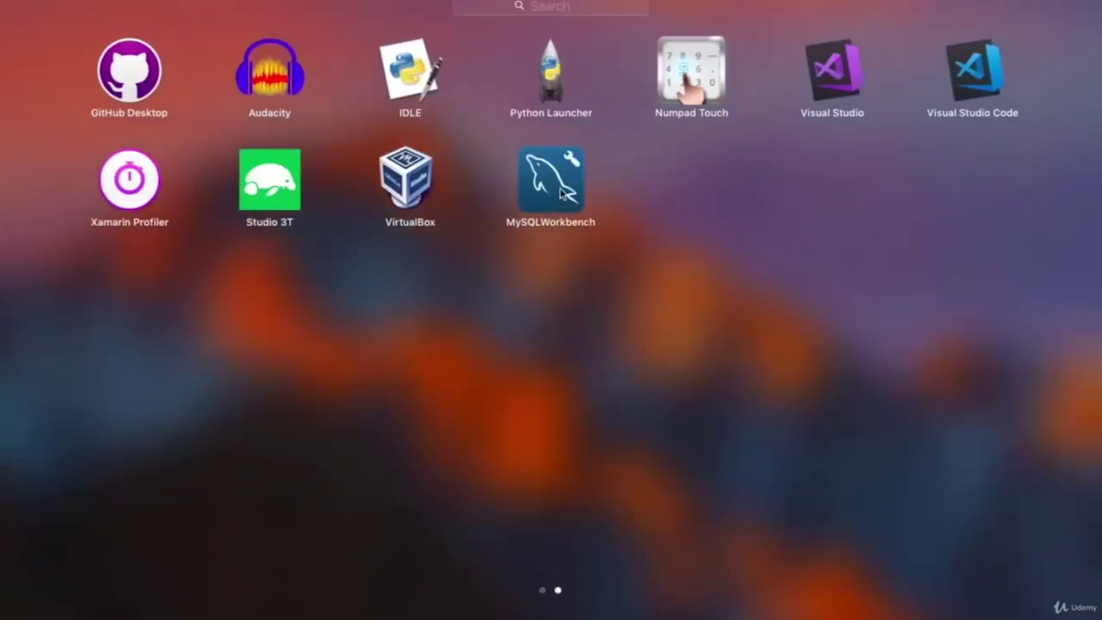
left_click(567, 168)
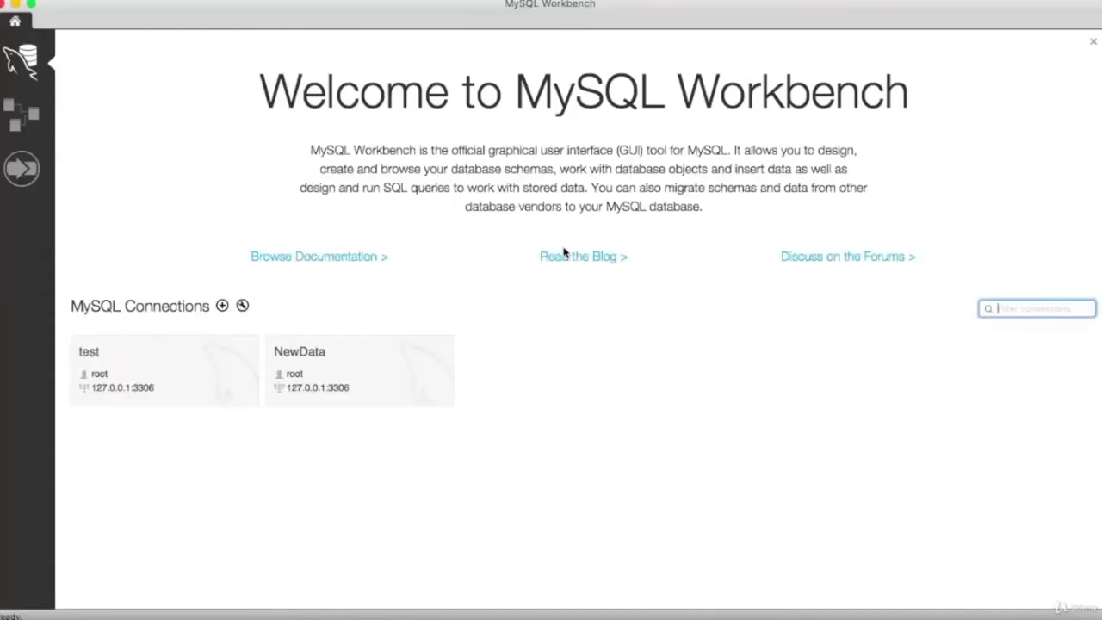
left_click(425, 370)
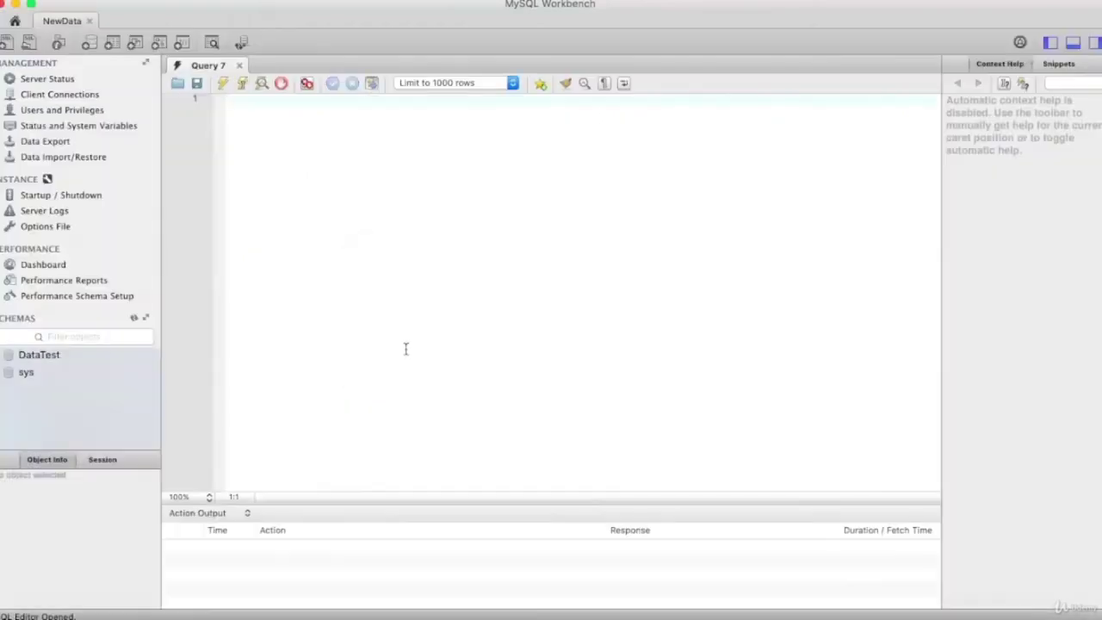
Expand DataTest > Tables > Student > Columns and run Select Rows on Roll_no, returning 10, 11, 14, 15, 16.
left_click(7, 355)
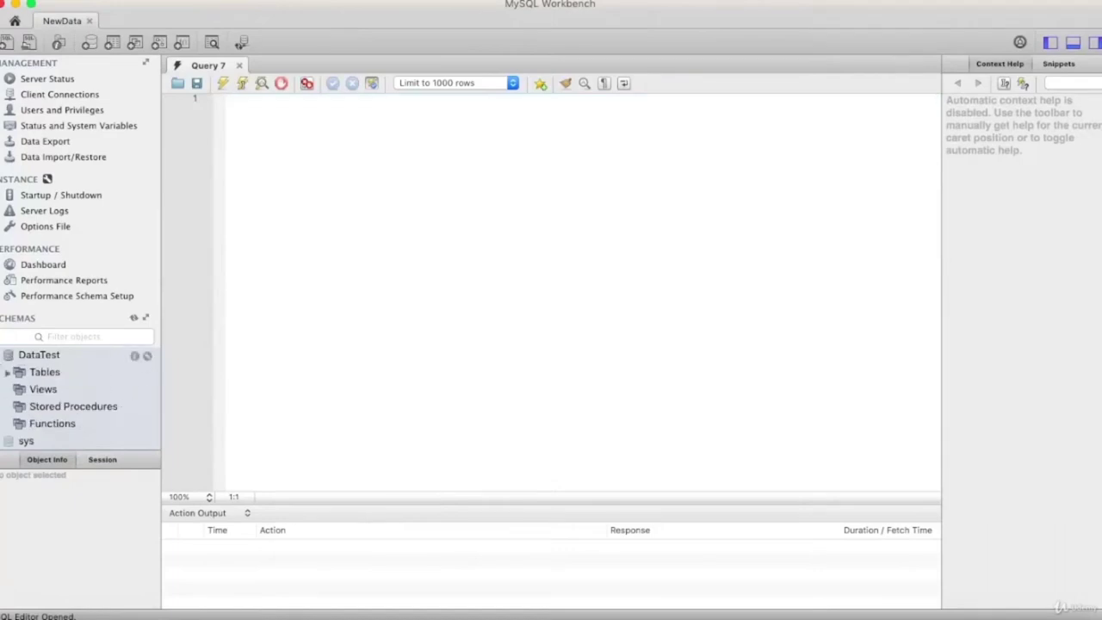
left_click(7, 372)
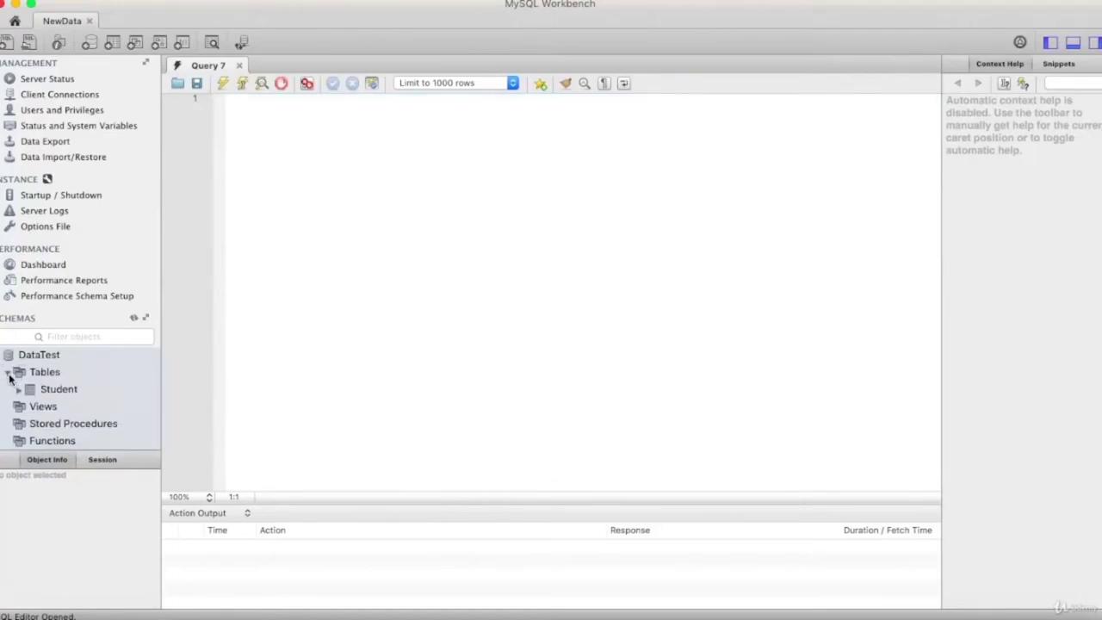
left_click(18, 391)
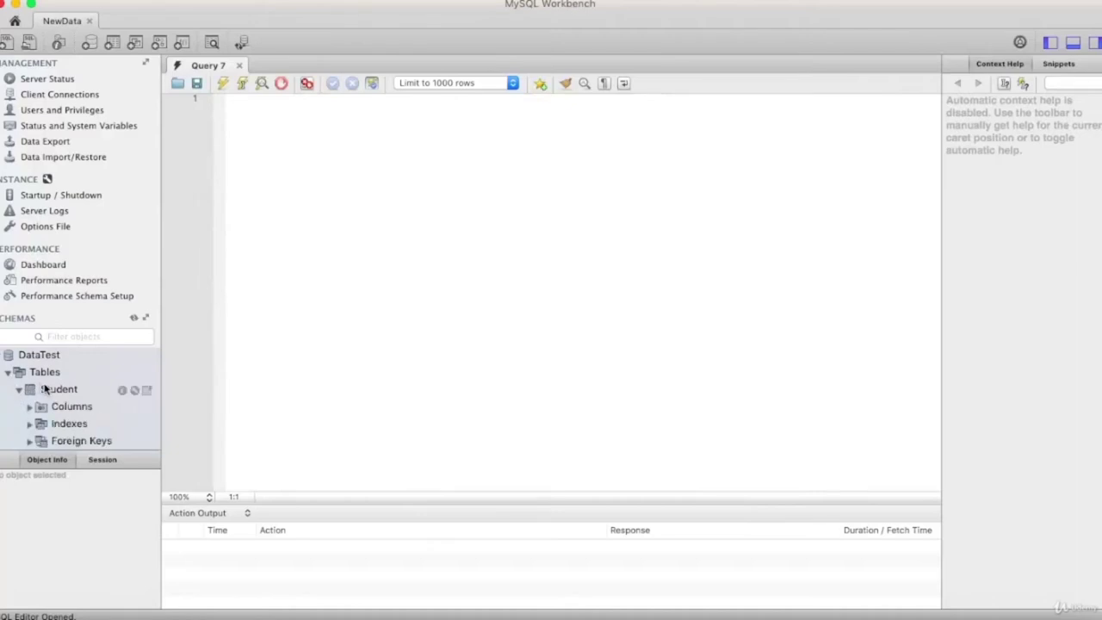
left_click(30, 406)
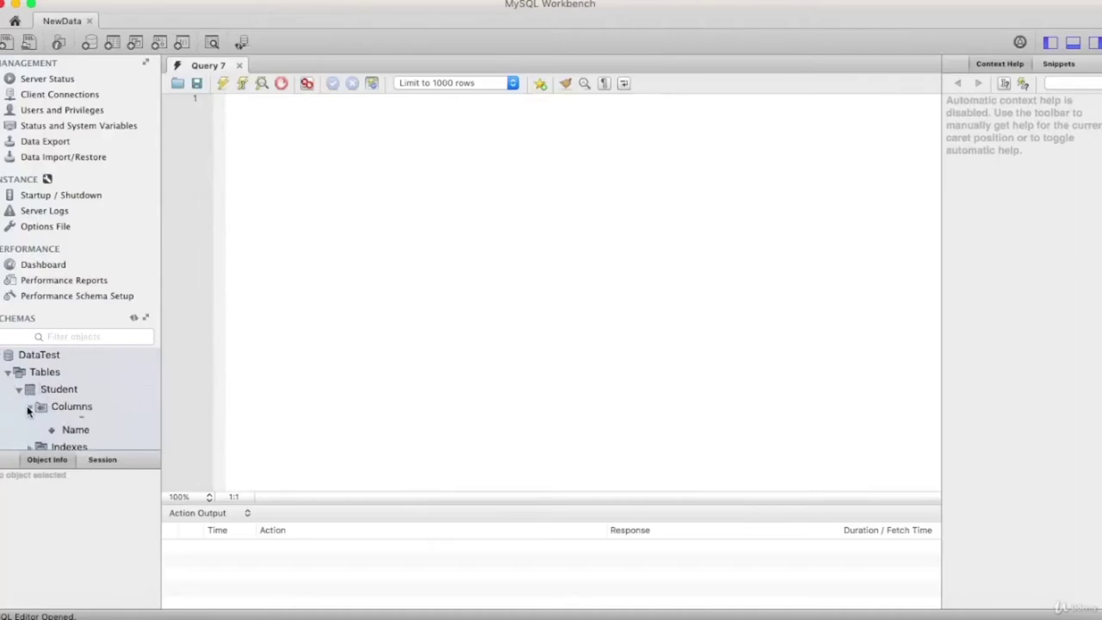
scroll(112, 379, "down", 3)
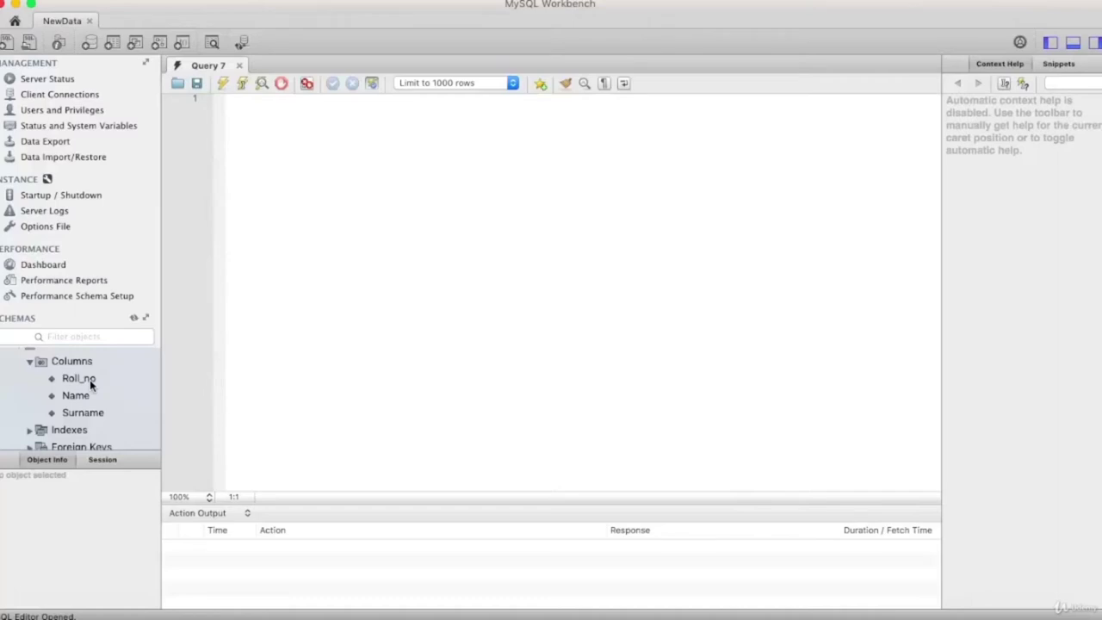
left_click(83, 381)
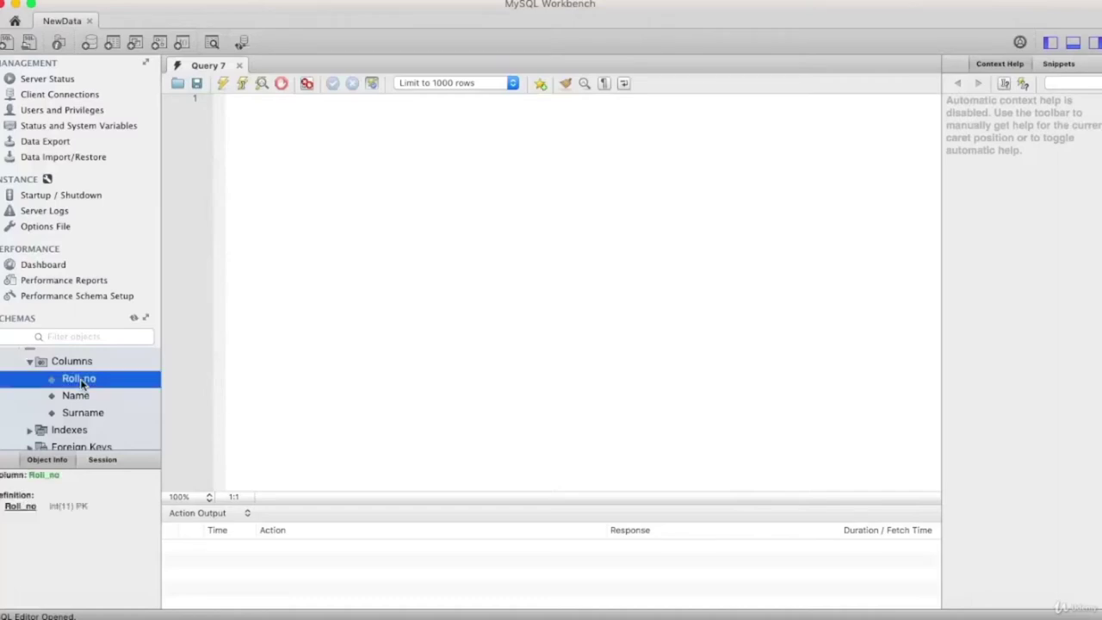
right_click(82, 382)
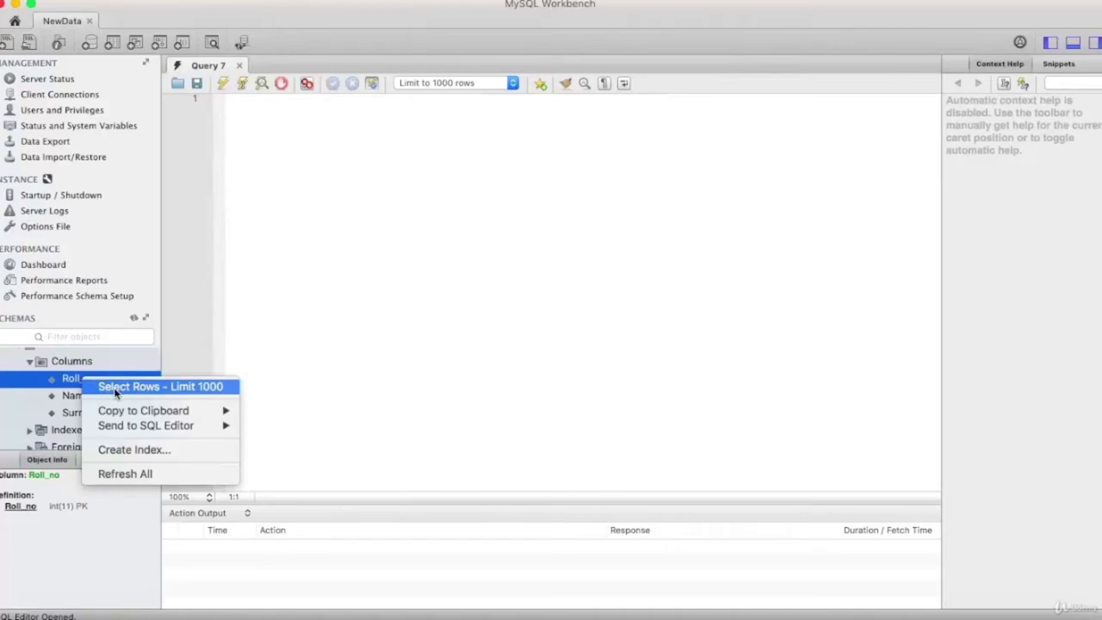
left_click(115, 386)
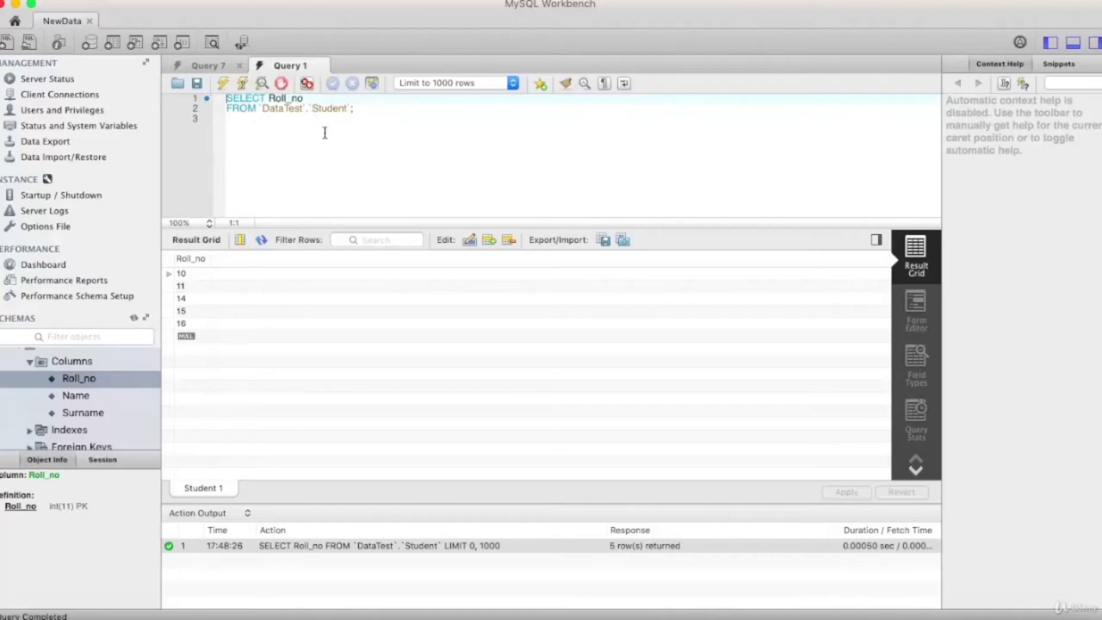
Add Name to the column list and run SELECT Roll_no, Name FROM DataTest.Student.
left_click(323, 98)
type(",")
type("Name")
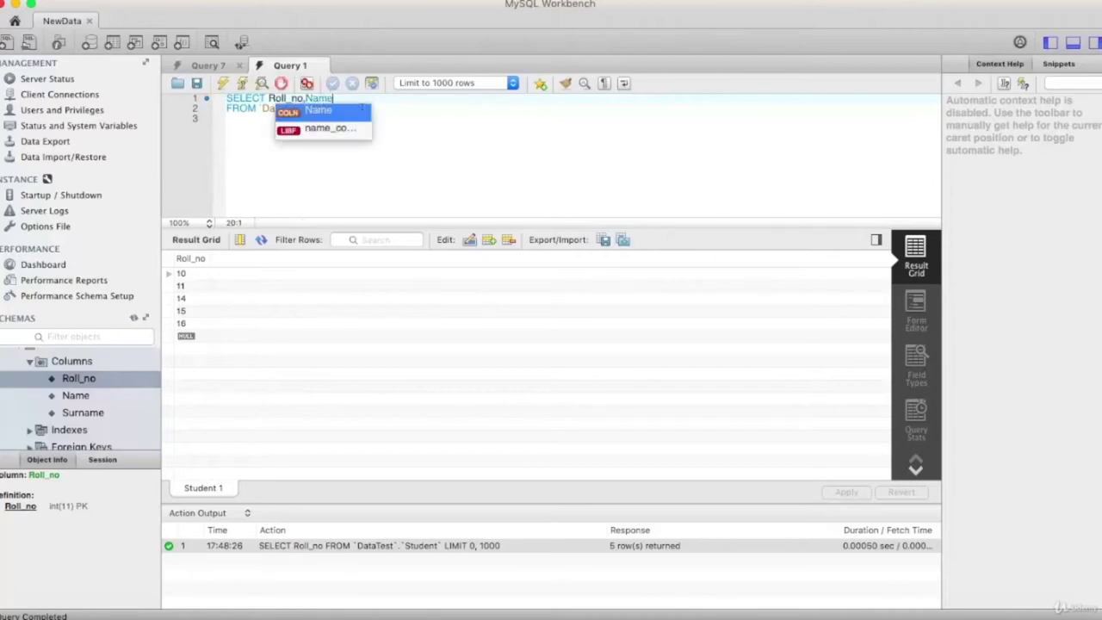
left_click(407, 121)
left_click(367, 108)
left_click(225, 85)
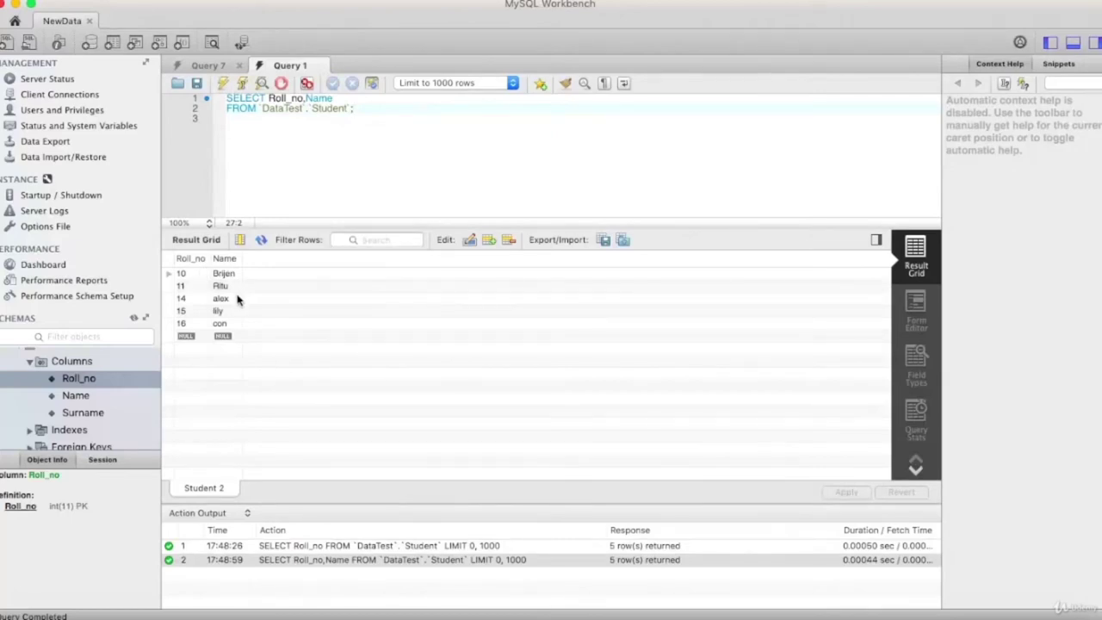
Change the columns to Name, Surname, Roll_no and run the query.
left_click(343, 99)
key("BackSpace")
key("BackSpace")
key("BackSpace")
key("BackSpace")
key("BackSpace")
key("BackSpace")
key("BackSpace")
key("BackSpace")
key("BackSpace")
key("BackSpace")
key("BackSpace")
key("BackSpace")
type("Name,")
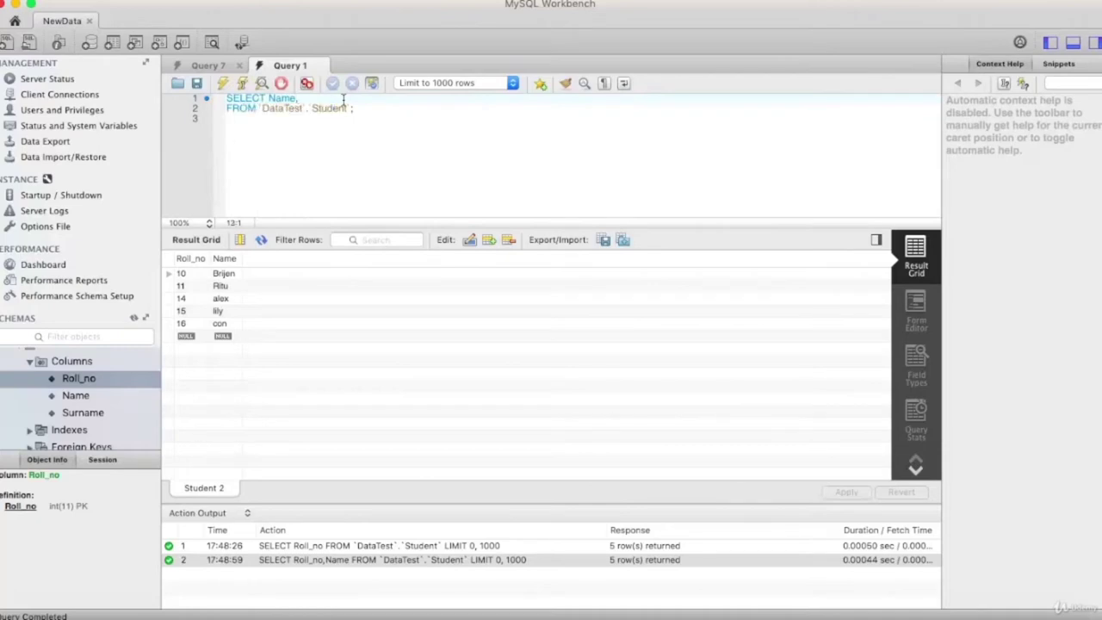
type("Suma")
key("Return")
type(",Roll_")
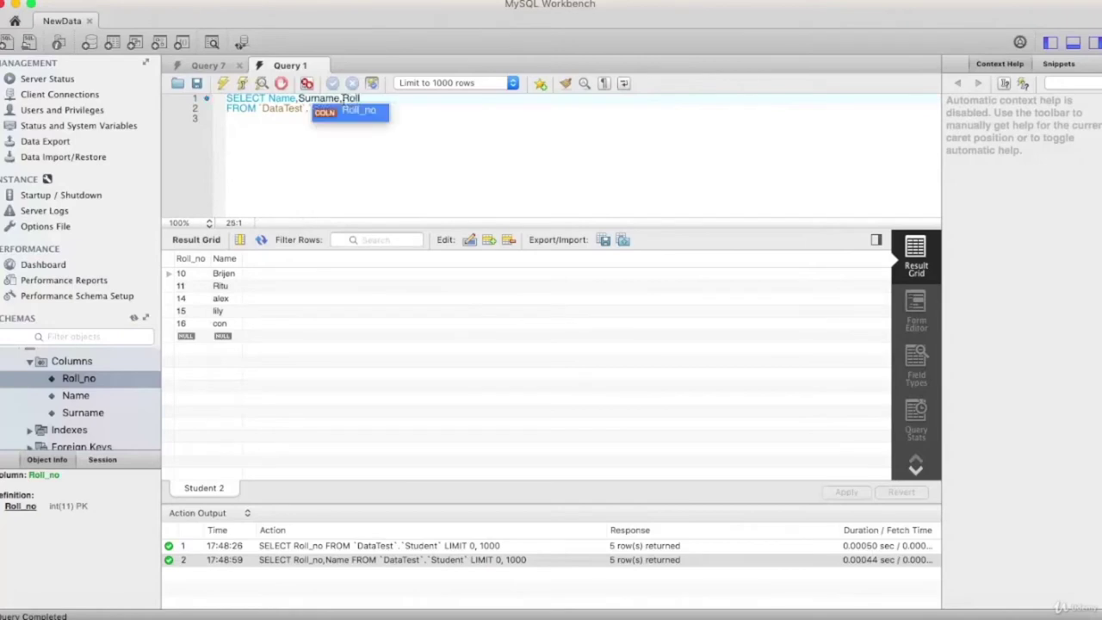
type("no")
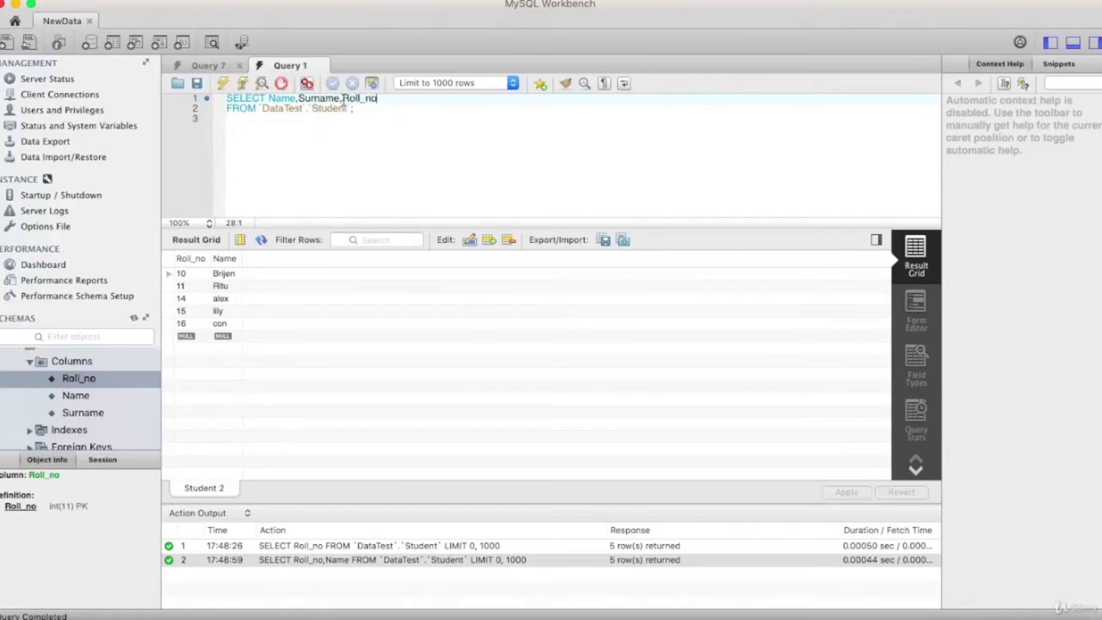
left_click(224, 83)
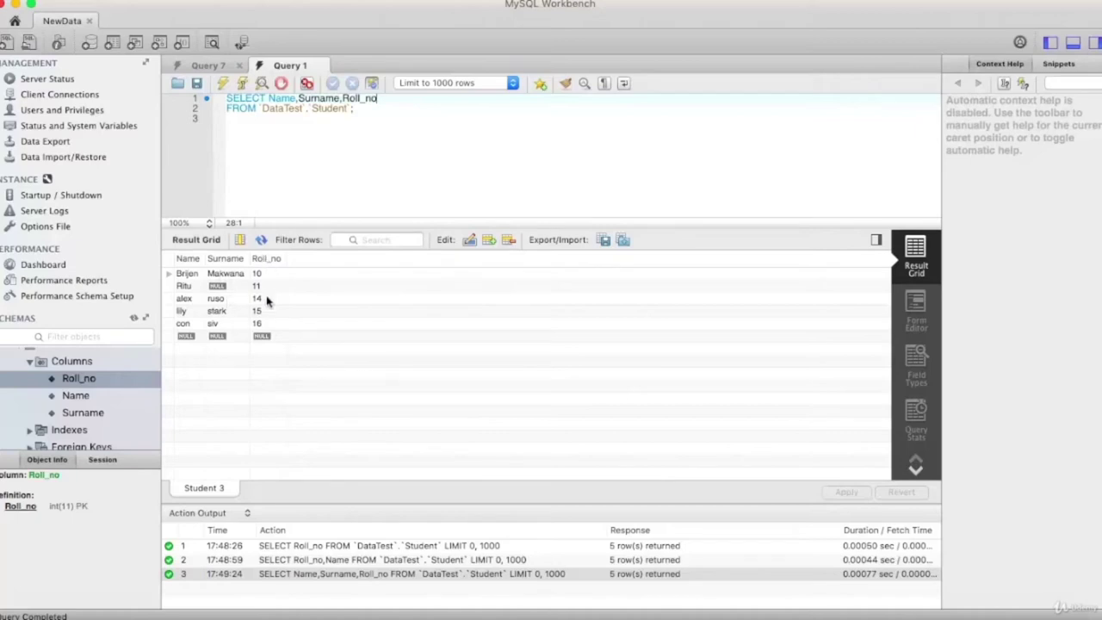
Replace the column list with * and run SELECT * FROM DataTest.Student.
left_click_drag(349, 121, 228, 99)
left_click(317, 124)
left_click(378, 100)
key("BackSpace")
key("BackSpace")
key("BackSpace")
key("BackSpace")
key("BackSpace")
key("BackSpace")
key("BackSpace")
key("BackSpace")
key("BackSpace")
key("BackSpace")
key("BackSpace")
key("BackSpace")
key("BackSpace")
key("BackSpace")
key("BackSpace")
key("BackSpace")
key("BackSpace")
key("BackSpace")
key("BackSpace")
key("BackSpace")
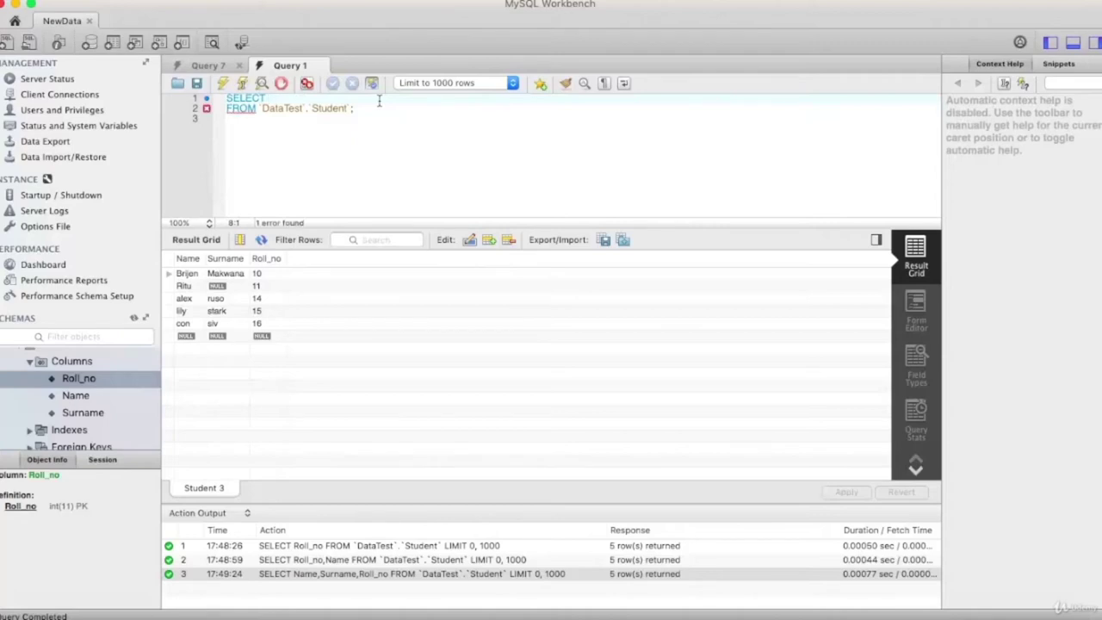
type("*")
left_click(382, 109)
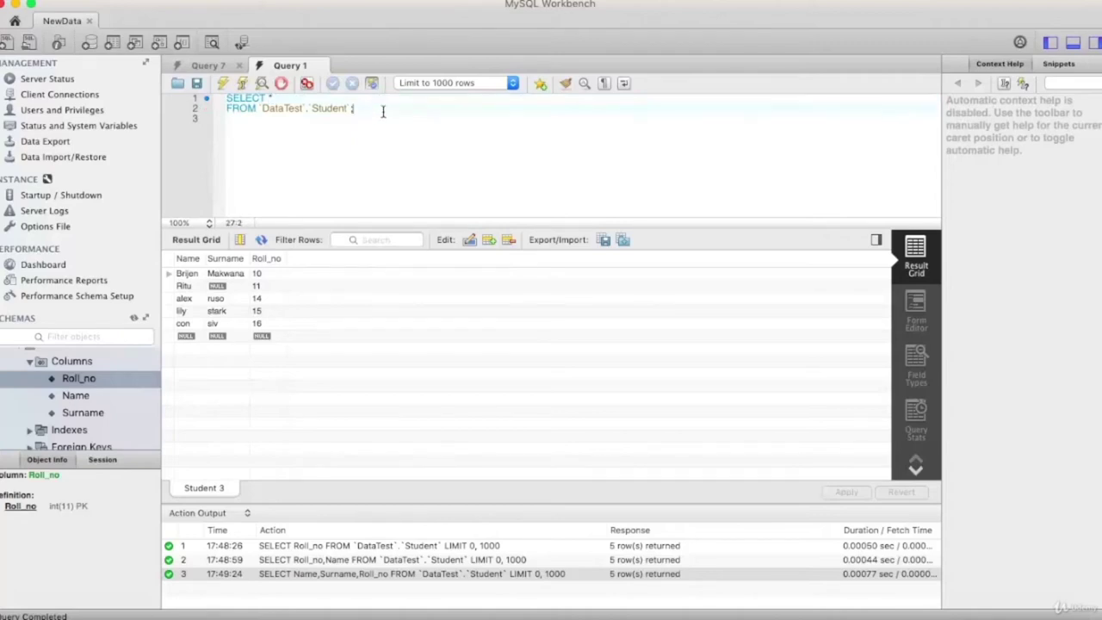
left_click(224, 84)
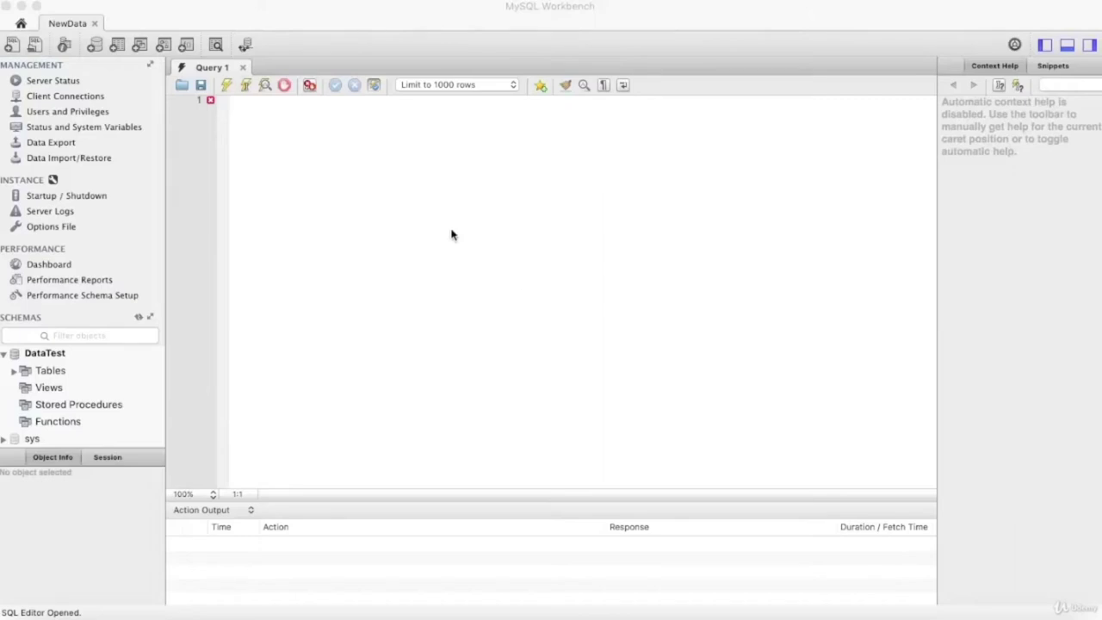
In the empty Query 1 tab, run select 1+3 from dual to get 4.
left_click(386, 186)
type("sele")
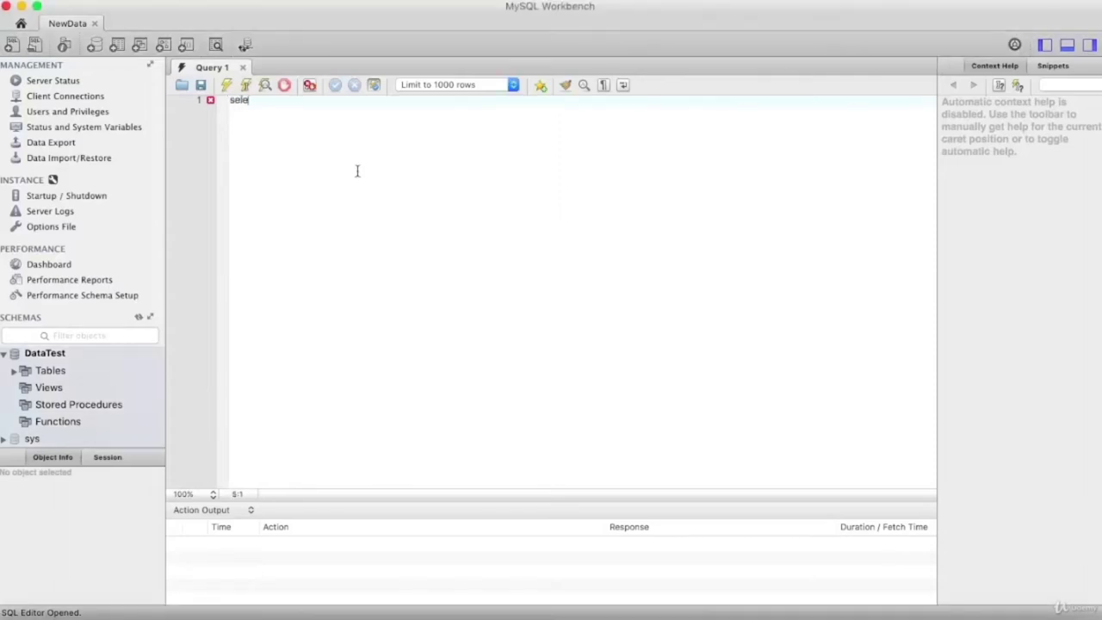
type("ct 1+1")
type(" from ")
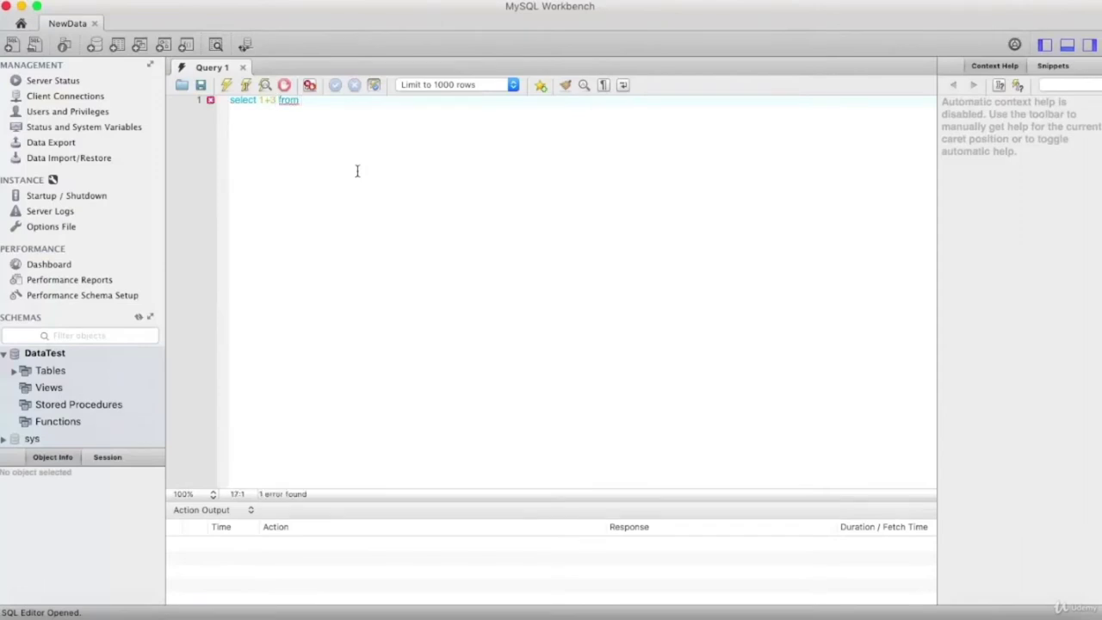
type("dual;")
left_click(247, 86)
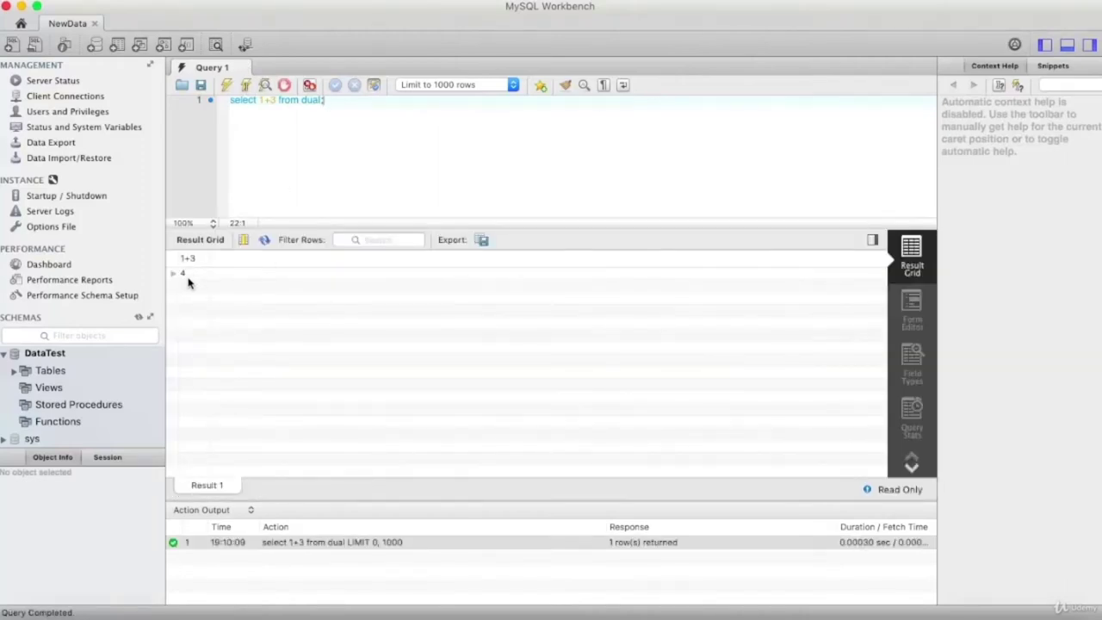
Edit the expression to (1+3)*5+2*(3/2) from dual and run it, getting 23.0000.
left_click(277, 101)
key("Left")
key("Left")
key("Left")
type("(")
key("Right")
key("Right")
key("Right")
type(")")
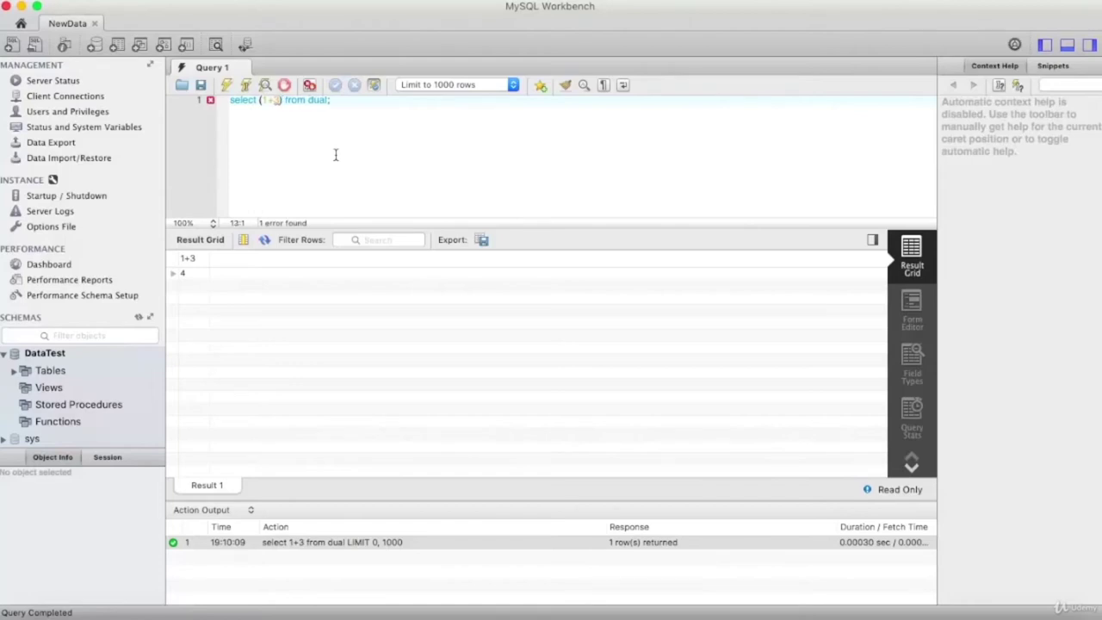
type("\"")
type("s")
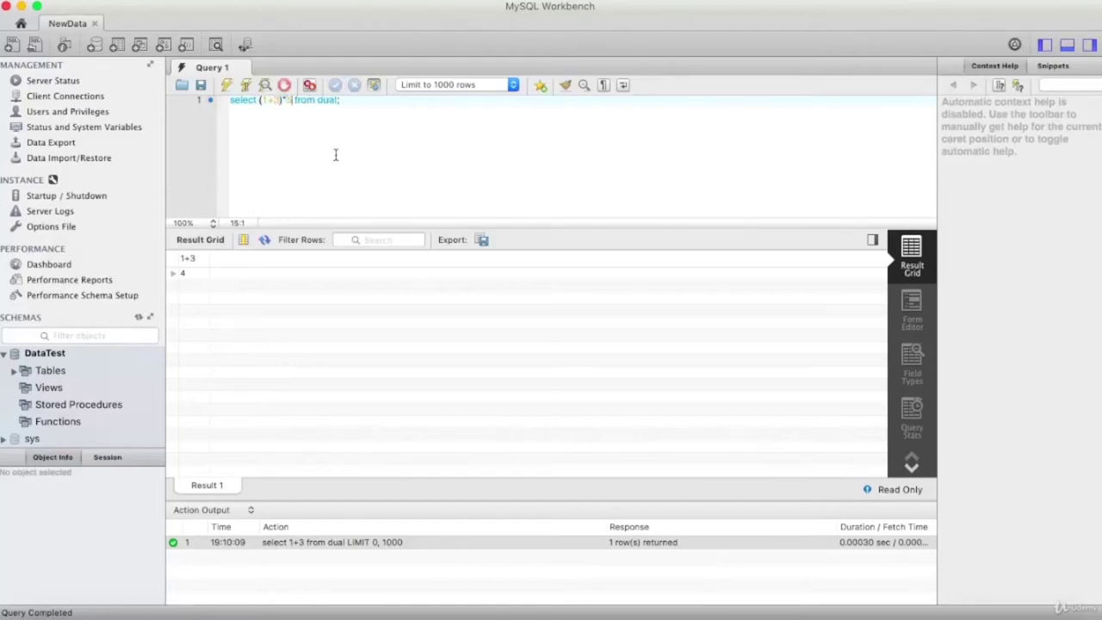
type("-")
type("2")
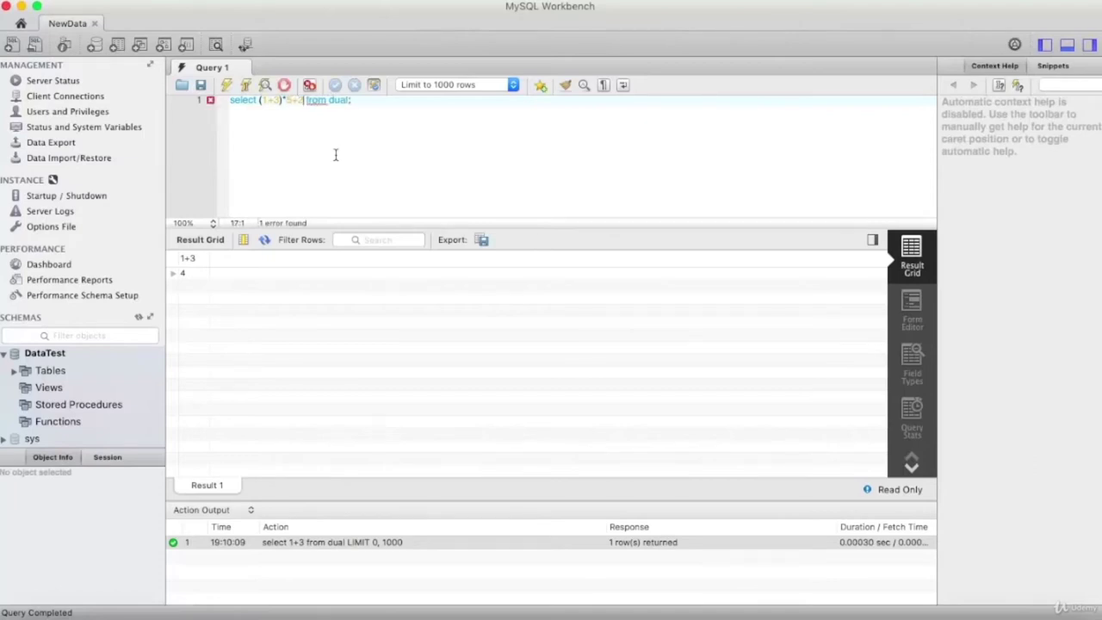
type(")")
type("*(3/2)")
left_click(245, 85)
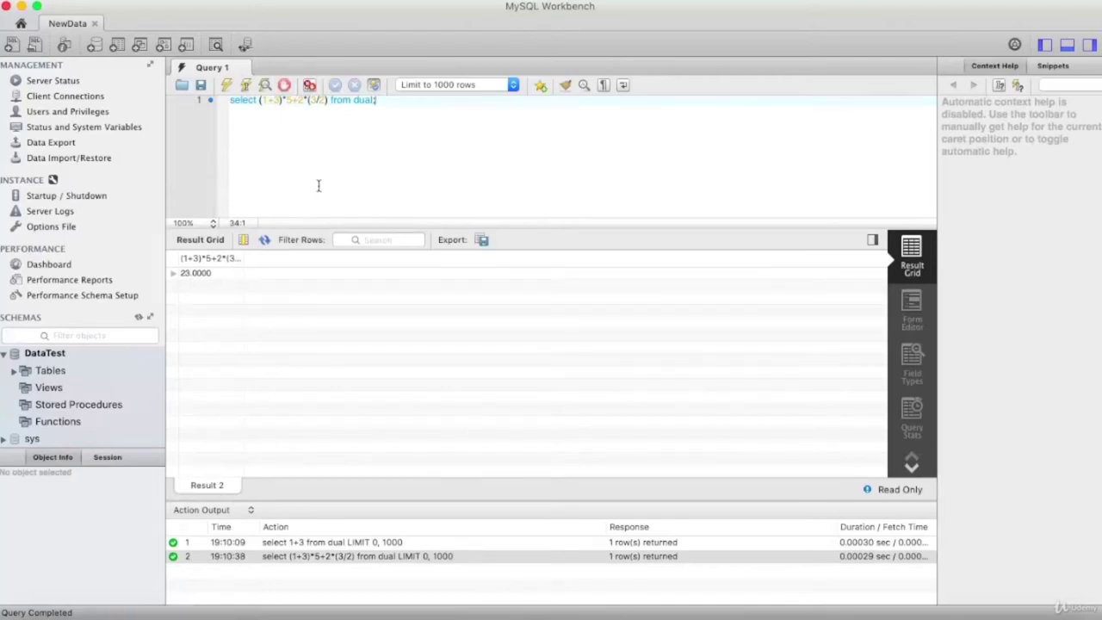
Run select 5%2 from dual, then select 5%2; without FROM, both returning 1.
key("BackSpace")
key("BackSpace")
key("BackSpace")
key("BackSpace")
key("BackSpace")
key("BackSpace")
key("BackSpace")
key("BackSpace")
key("BackSpace")
key("BackSpace")
key("BackSpace")
key("BackSpace")
key("BackSpace")
key("BackSpace")
key("BackSpace")
key("BackSpace")
key("BackSpace")
key("BackSpace")
key("BackSpace")
key("BackSpace")
key("BackSpace")
key("BackSpace")
key("BackSpace")
key("BackSpace")
key("BackSpace")
key("BackSpace")
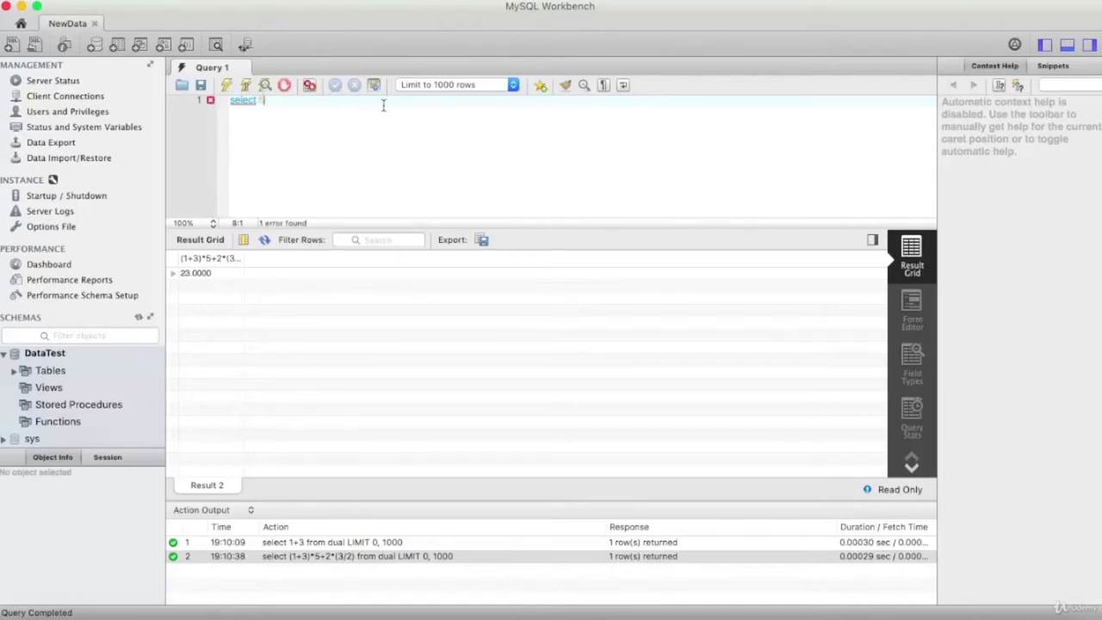
type("5%2 from dual;")
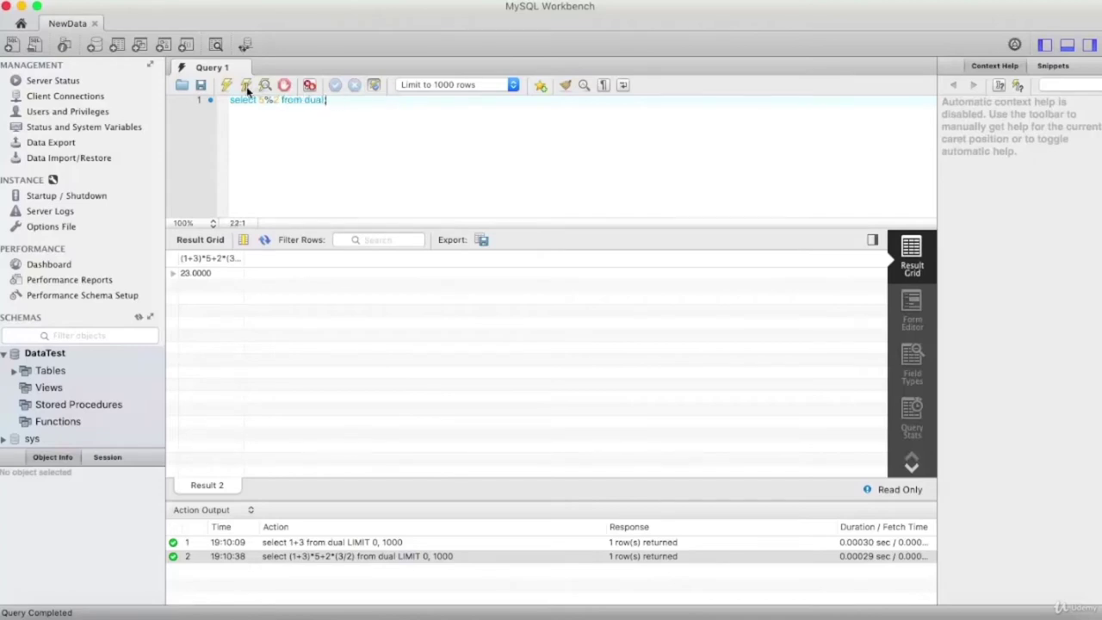
left_click(244, 86)
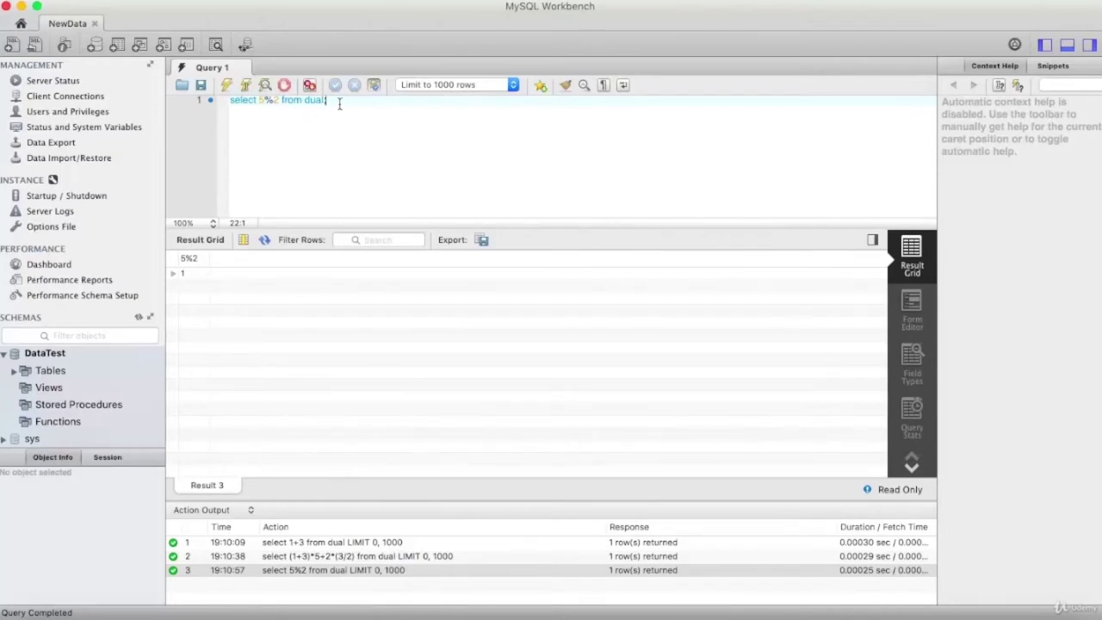
key("BackSpace")
key("BackSpace")
key("BackSpace")
key("BackSpace")
key("BackSpace")
key("BackSpace")
key("BackSpace")
key("BackSpace")
key("BackSpace")
key("BackSpace")
type(";")
left_click(246, 86)
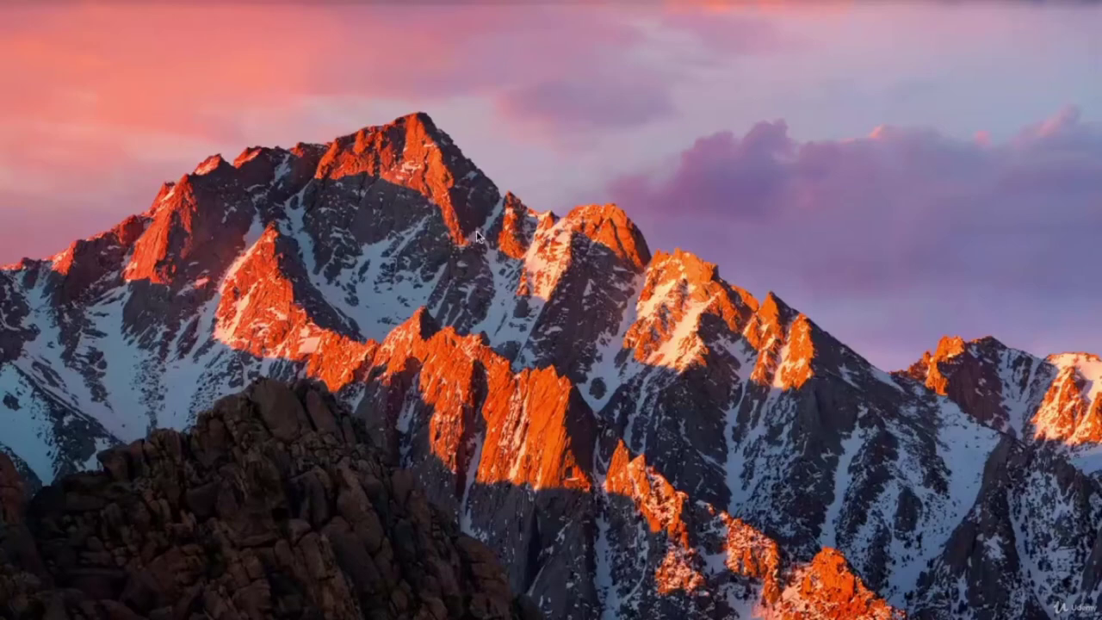
Open Terminal from Launchpad, enlarge its font, and log in with mysql -u root -p.
key("F4")
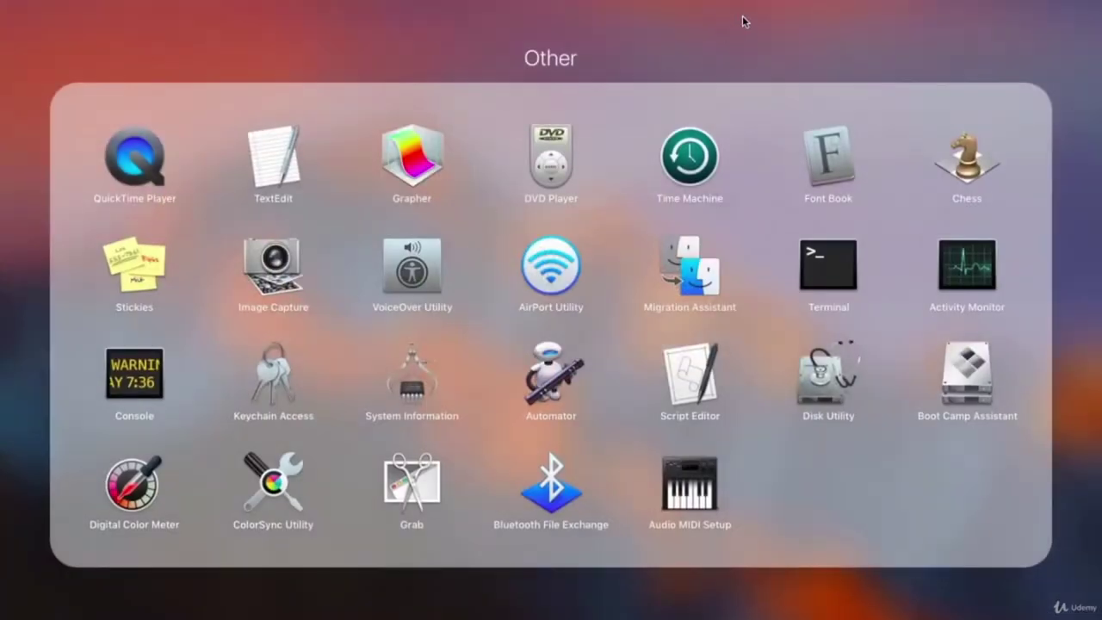
left_click(809, 271)
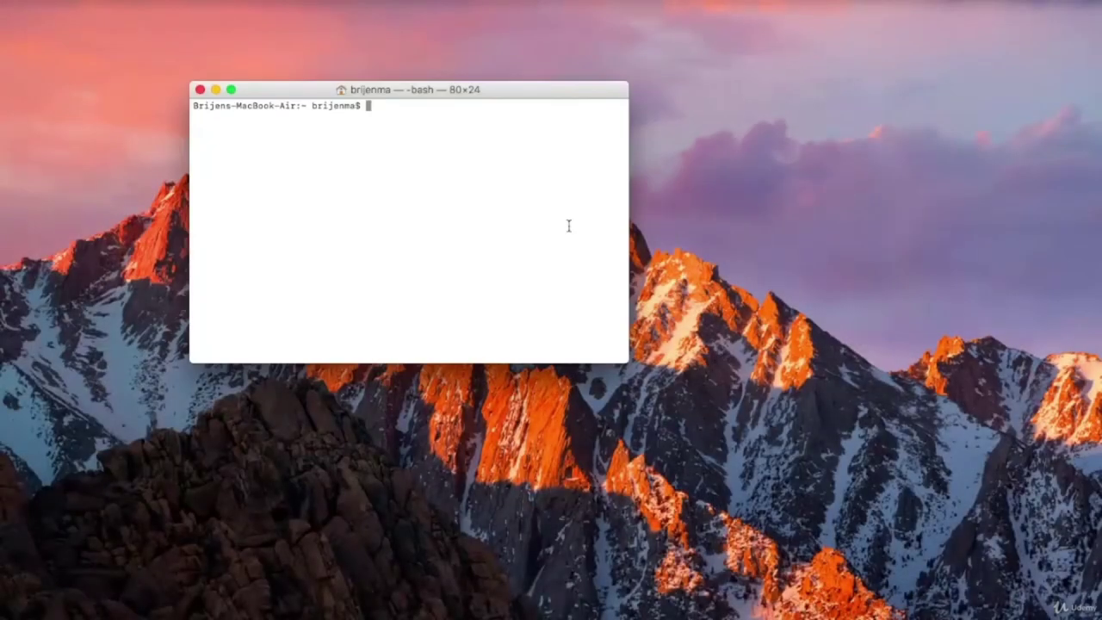
key("super+plus")
key("super+plus")
key("super+plus")
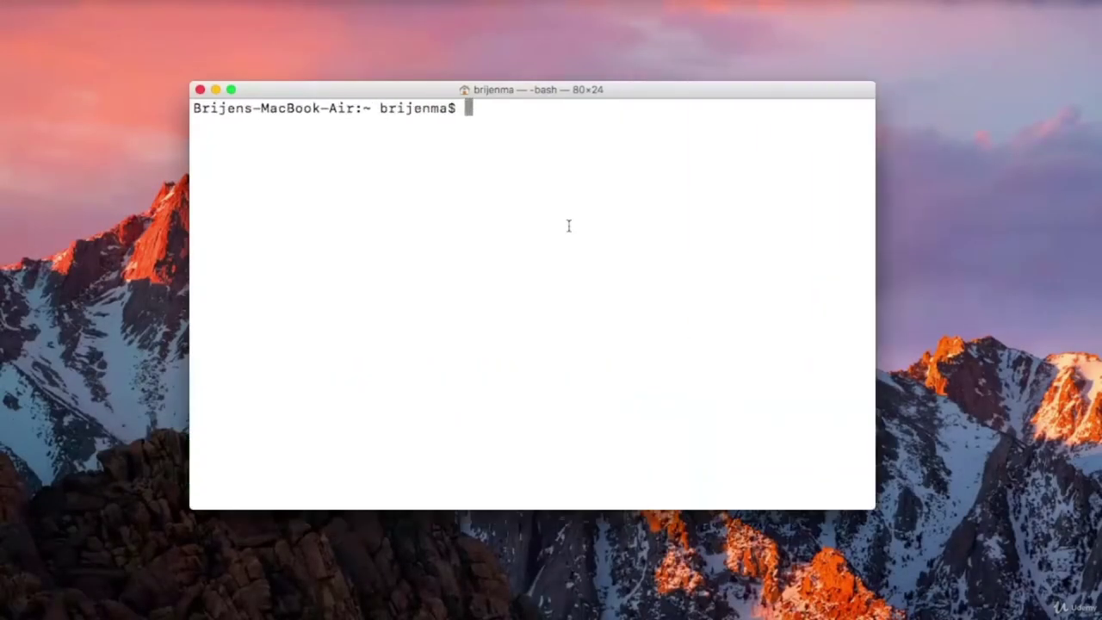
type("mysql -u ")
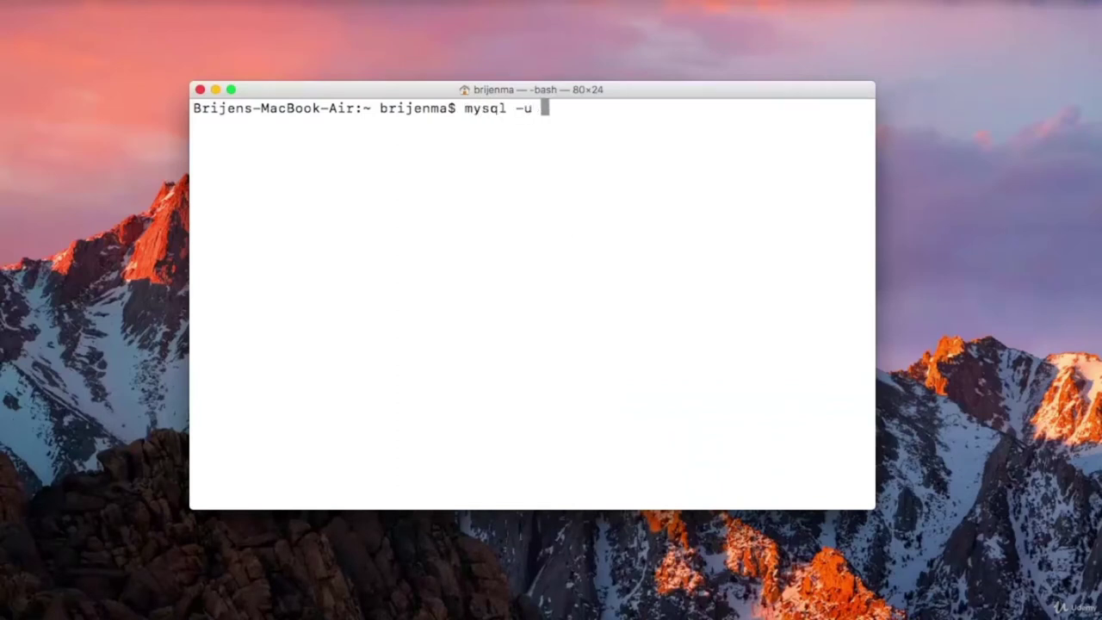
type("root -p")
key("Return")
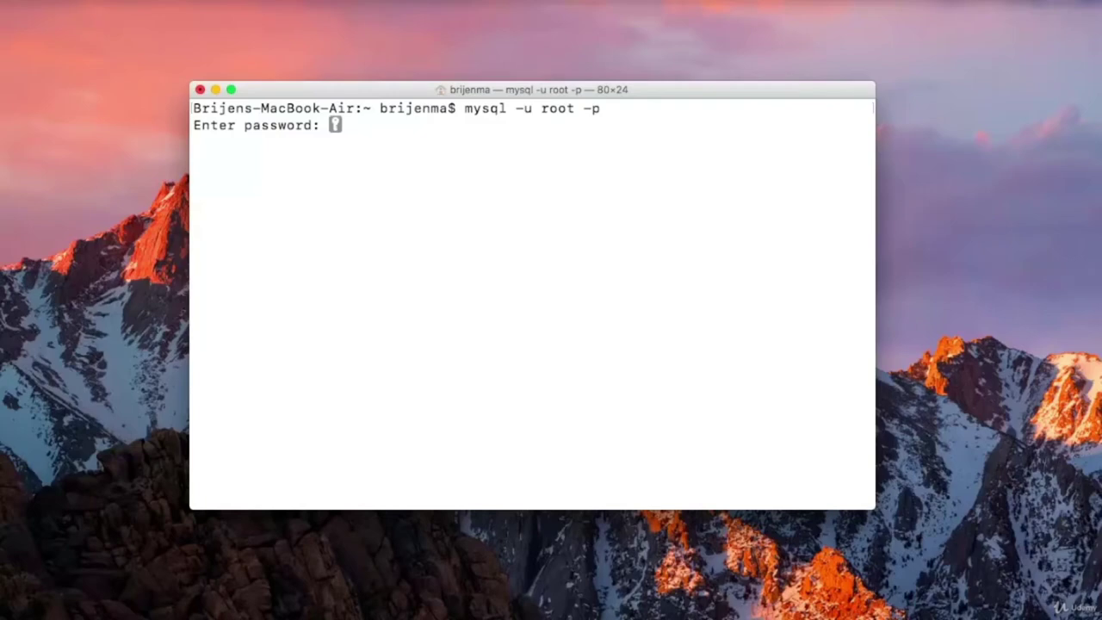
key("Return")
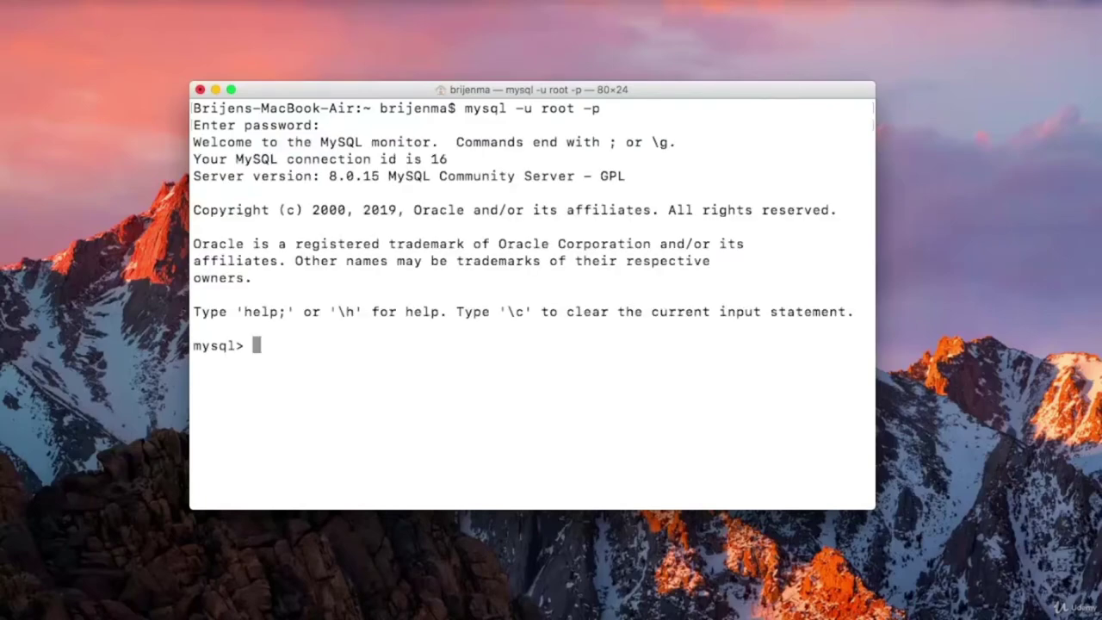
Run show databases;, use DataTest; and show tables; in the mysql client.
type("show databases;")
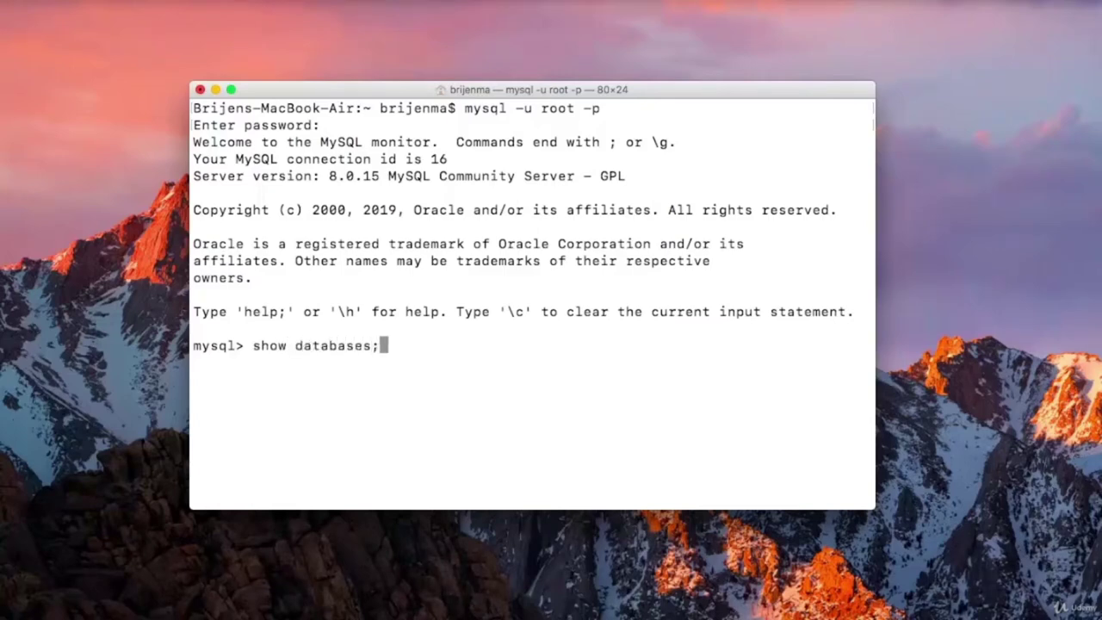
key("Return")
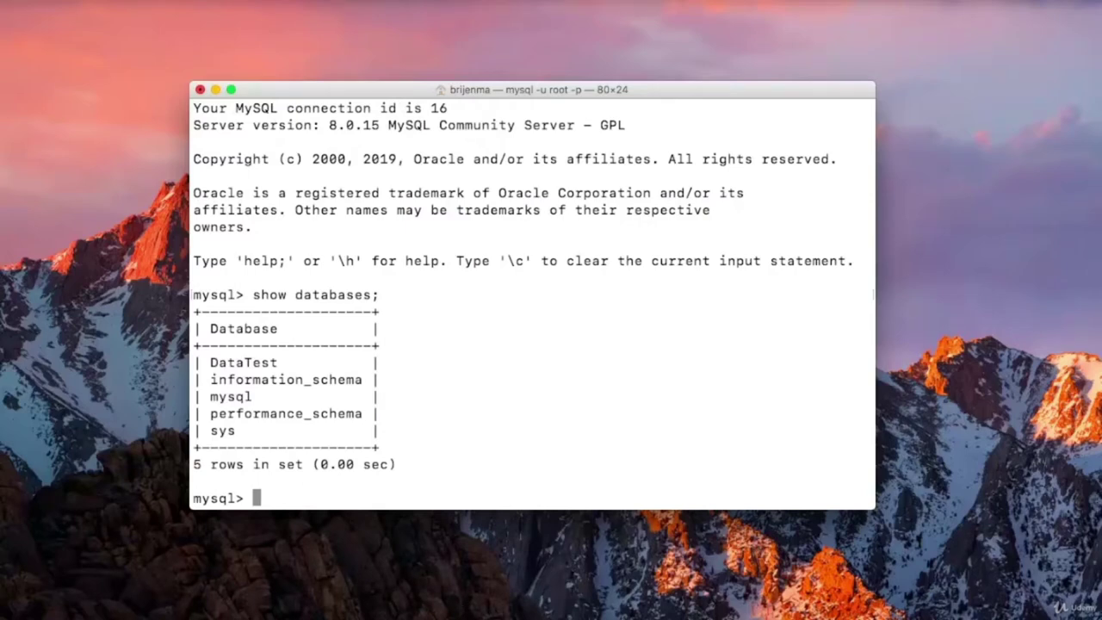
type("use Data")
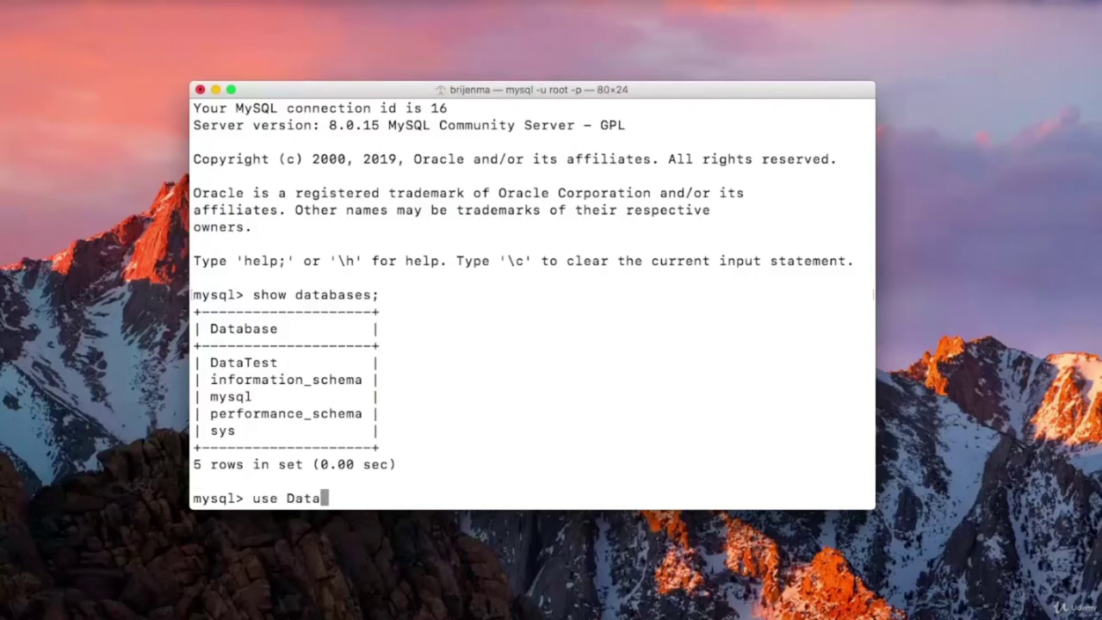
type("Test;")
key("Return")
type("show ")
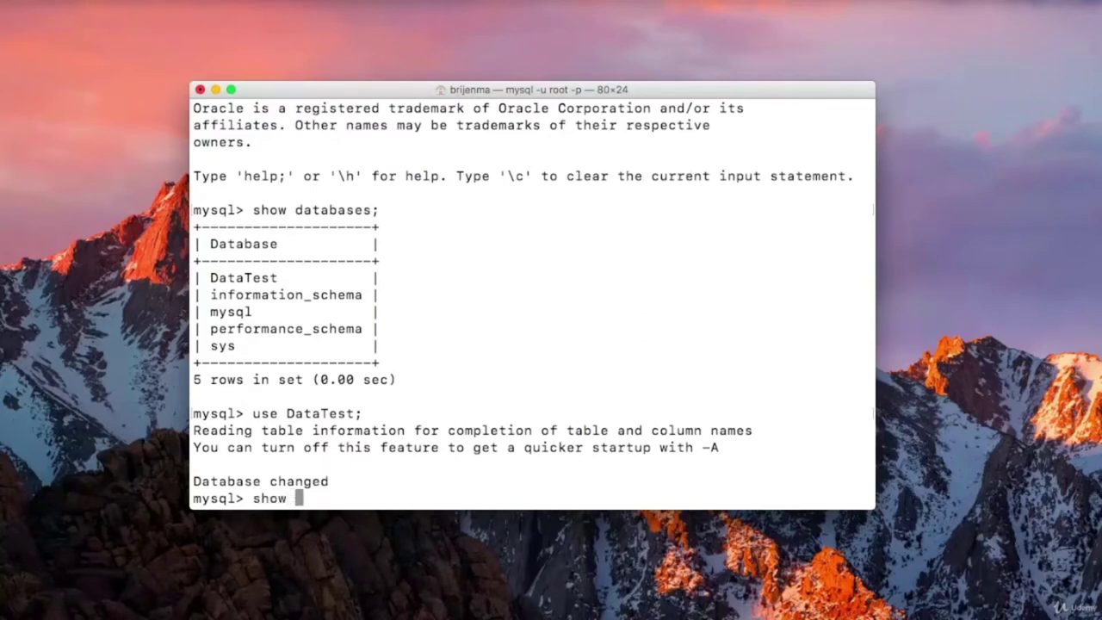
type("tables;")
key("Return")
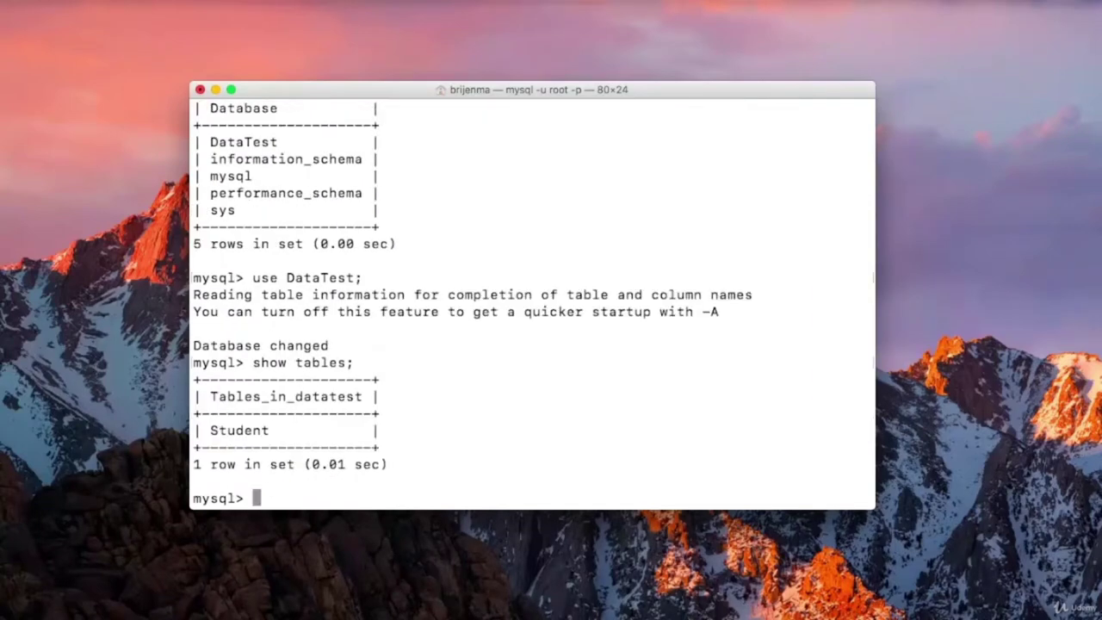
List all 6 Student rows after correcting slect to select, then type the insert for students 17 and 18.
type("slect * from Studem")
key("BackSpace")
type("nt;")
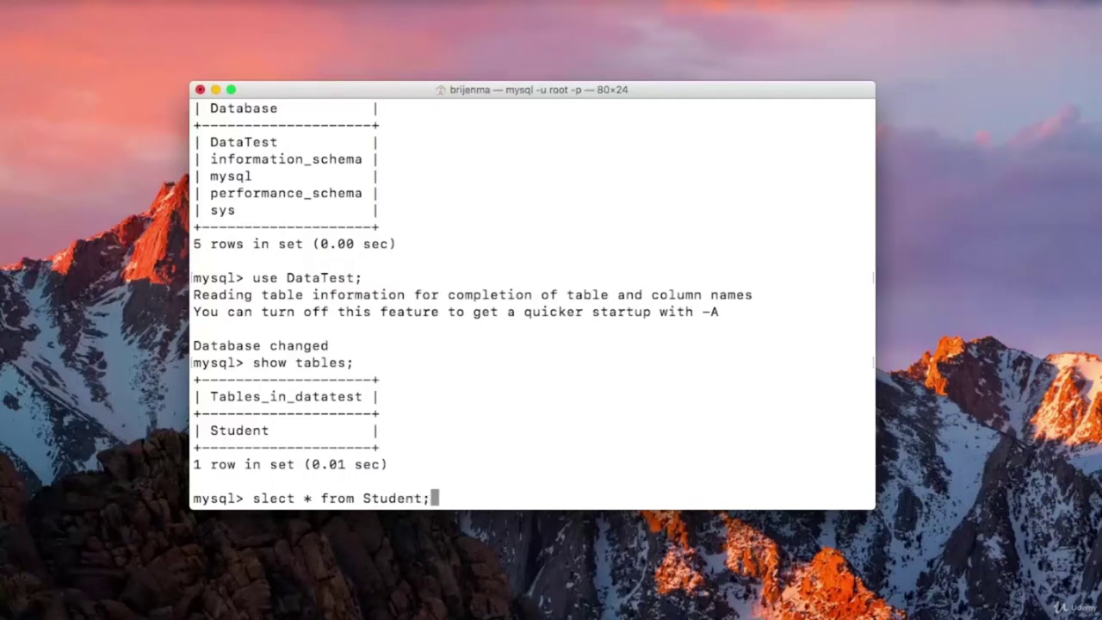
key("Return")
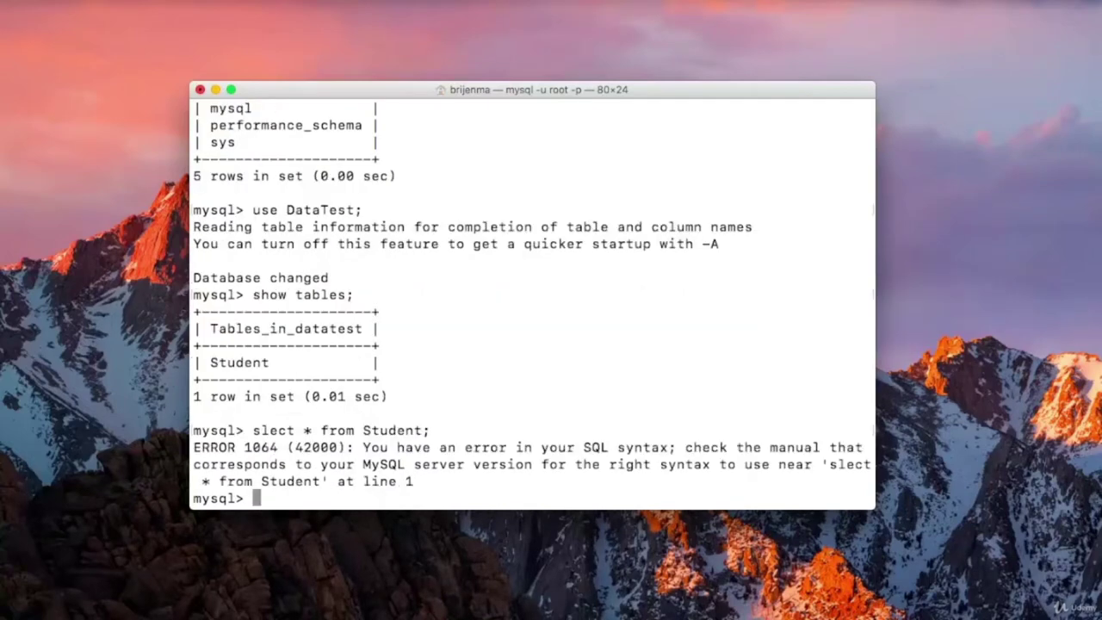
key("Up")
key("Left")
key("Left")
key("Left")
key("Left")
key("Left")
key("Left")
key("Left")
key("Left")
key("Left")
key("Left")
key("Left")
key("Left")
key("Left")
key("Left")
key("Left")
key("Left")
key("Left")
key("Left")
key("Left")
key("Left")
type("e")
key("Right")
key("Right")
key("Right")
key("Right")
key("Right")
key("Right")
key("Right")
key("Right")
key("Right")
key("Right")
key("Right")
key("Right")
key("Right")
key("Right")
key("Right")
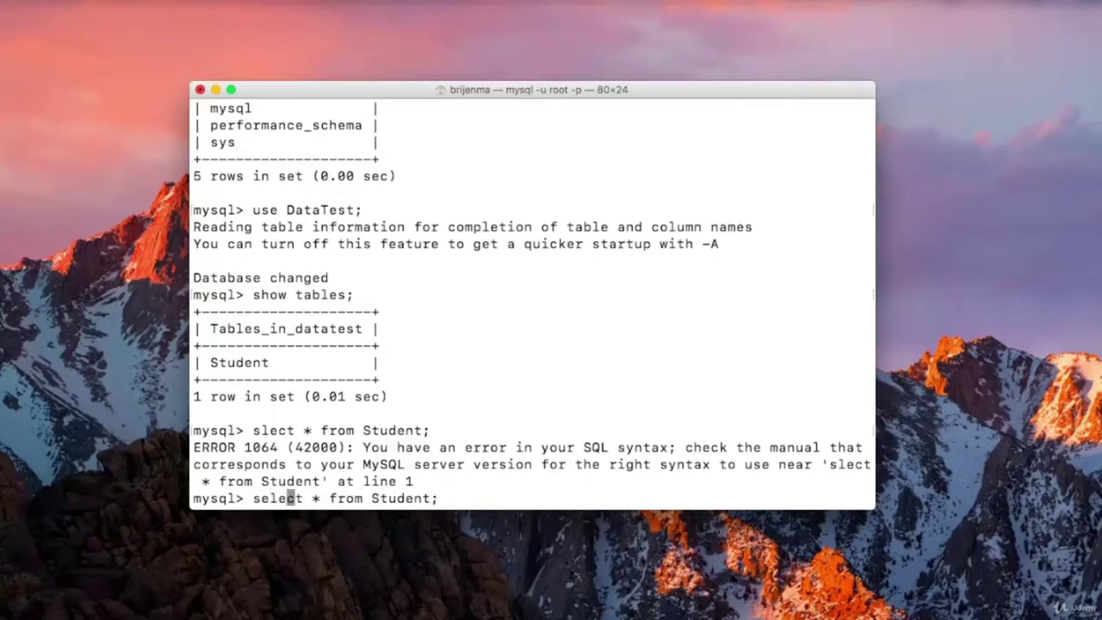
key("Right")
key("Right")
key("Right")
key("Right")
key("Right")
key("Return")
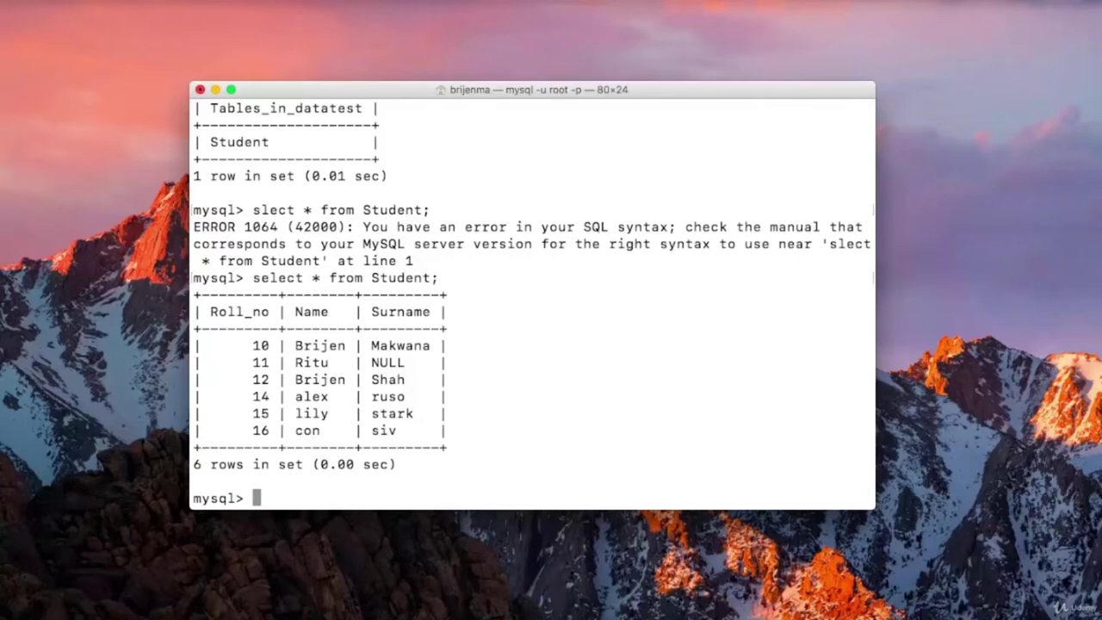
type("insert ")
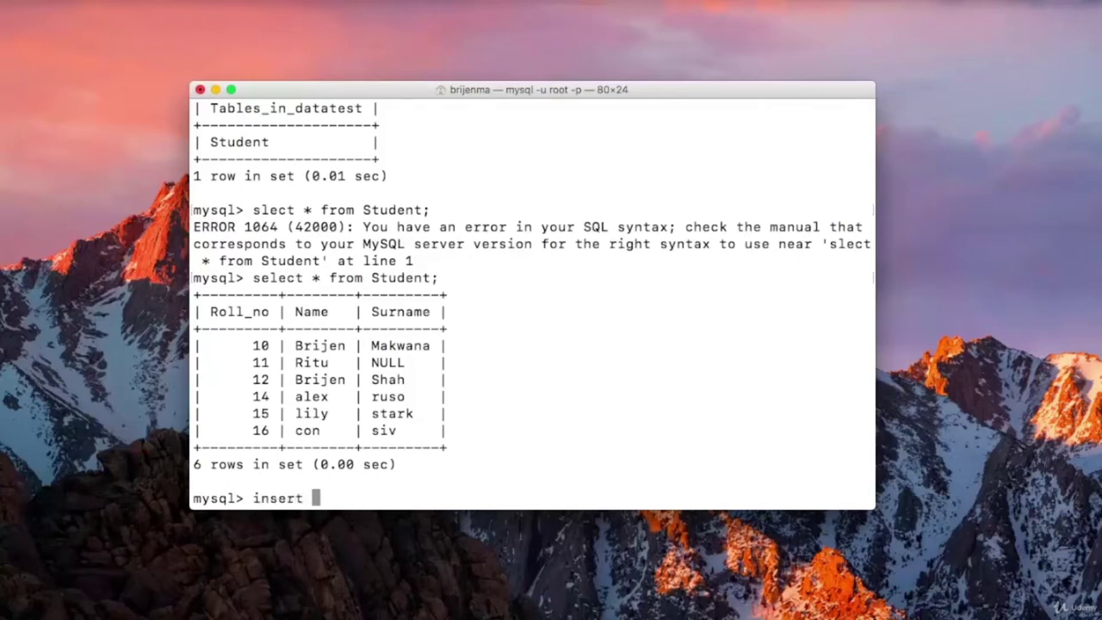
type("into Student values")
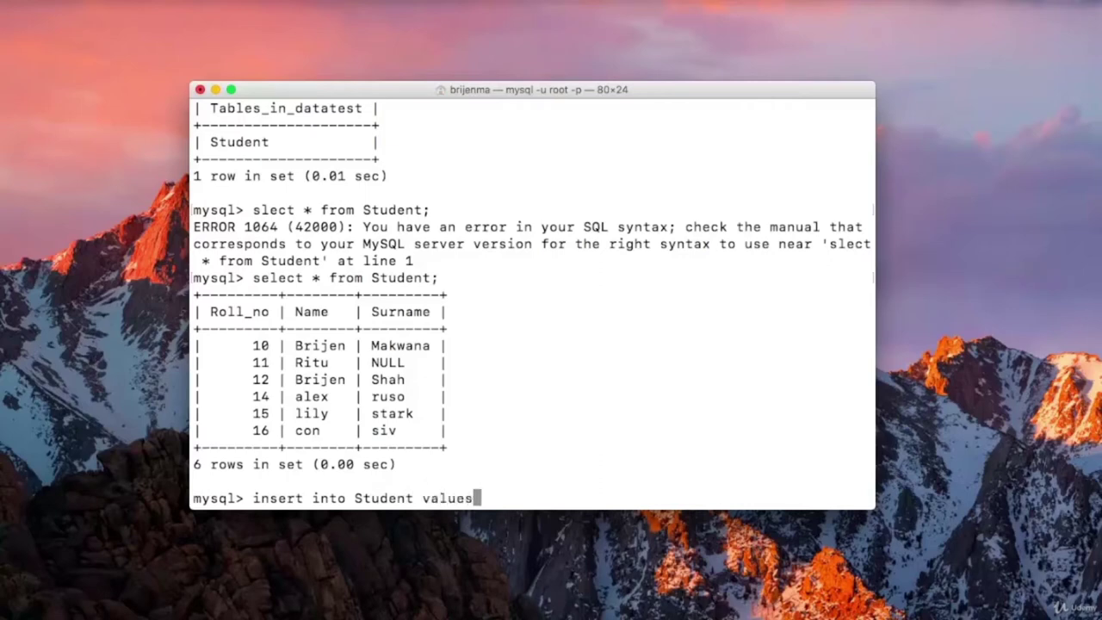
type("(17,\"alex\"")
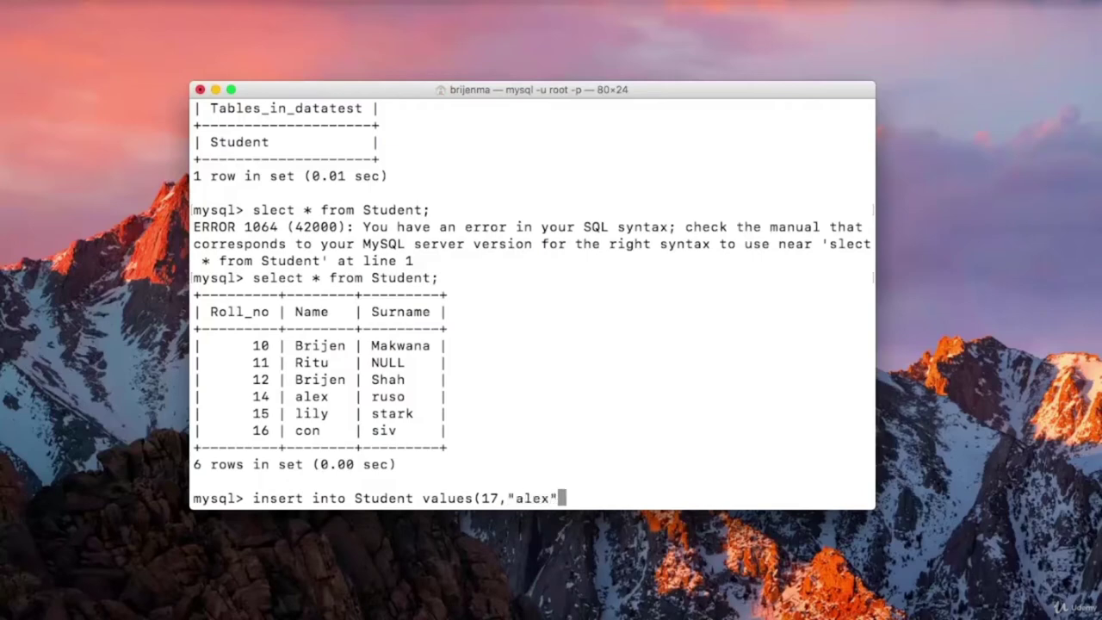
type(",\"pit\"),")
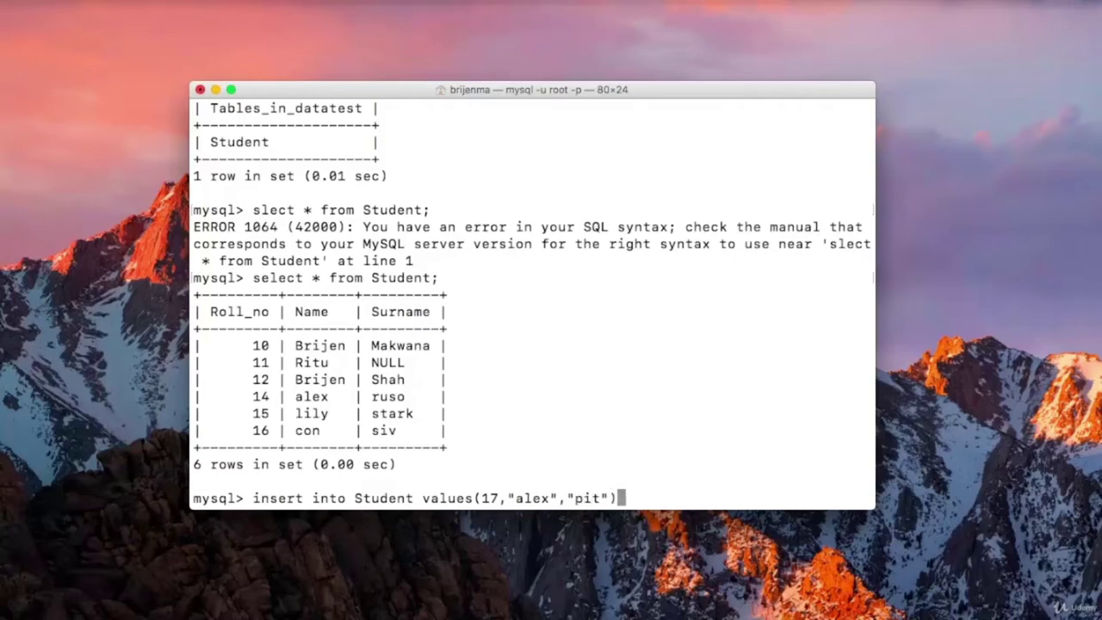
type("(18,\"con\",")
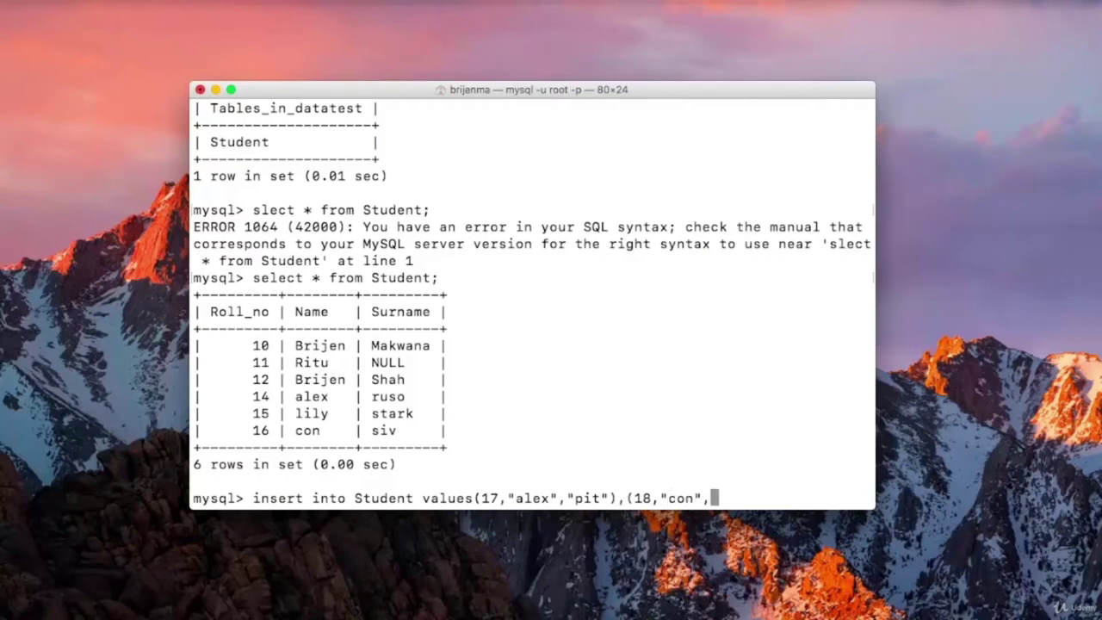
type("\"kepri")
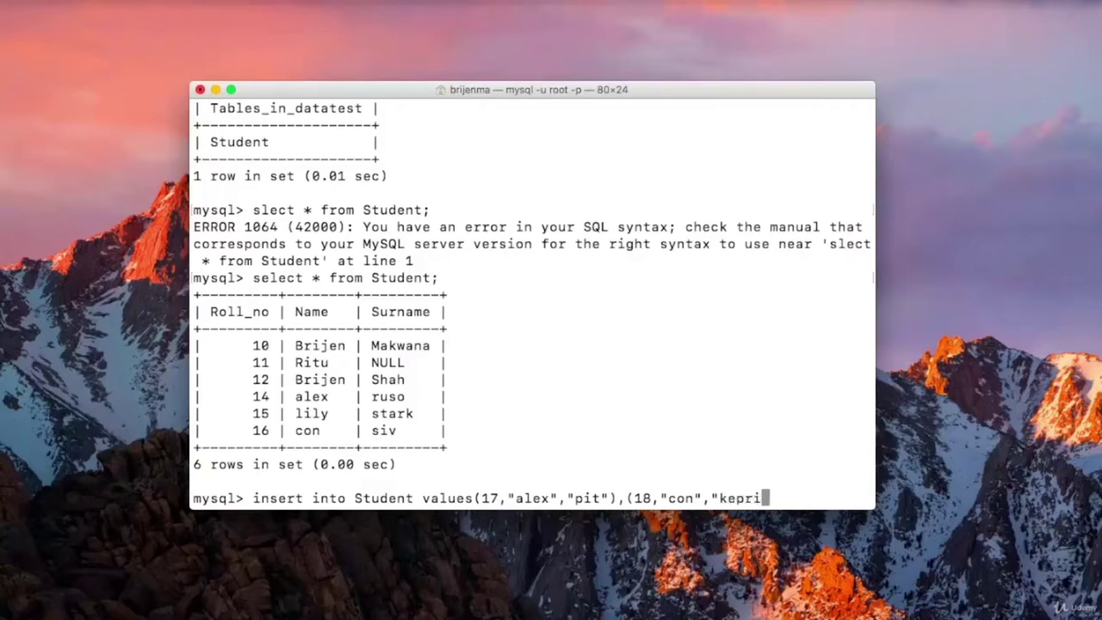
type("\");")
Insert students 17 alex pit and 18 con kepri, then relist Student showing eight rows.
key("Return")
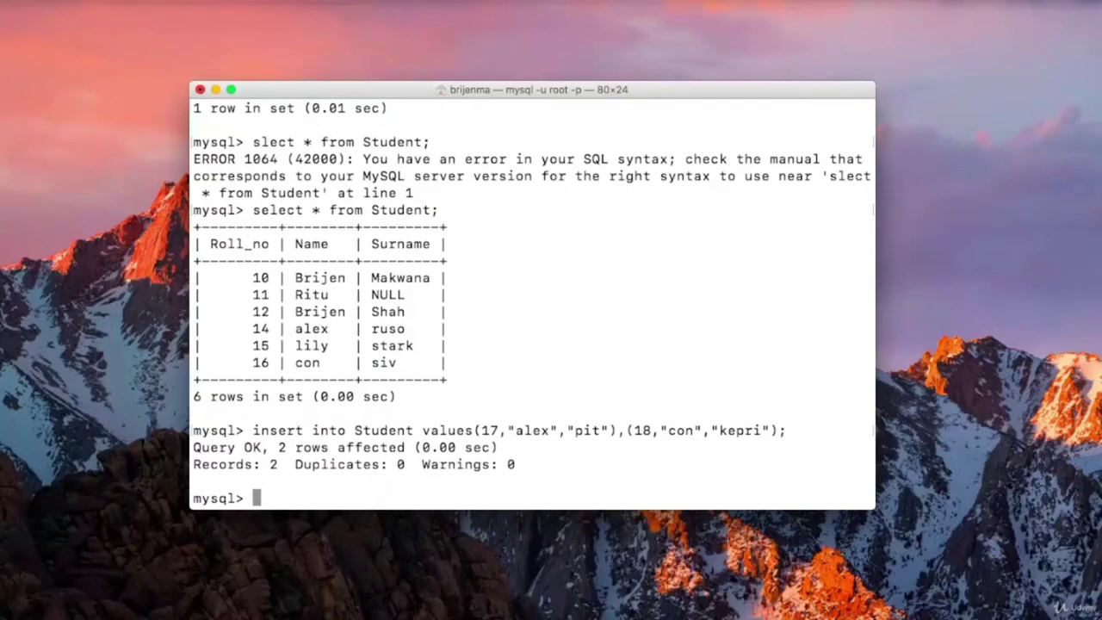
key("Up")
key("Up")
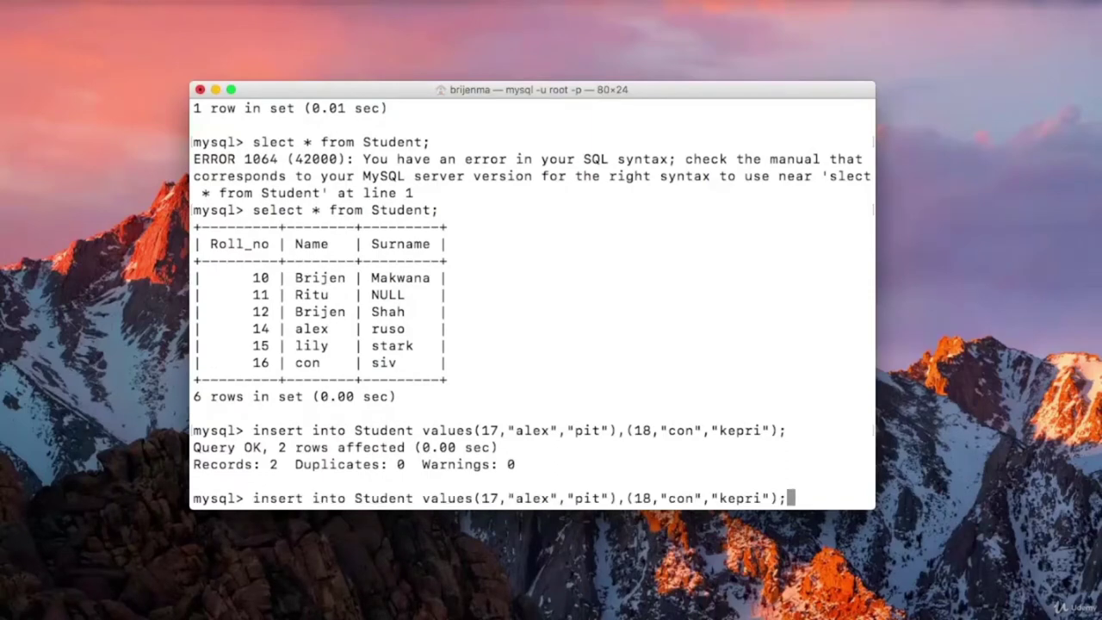
key("Return")
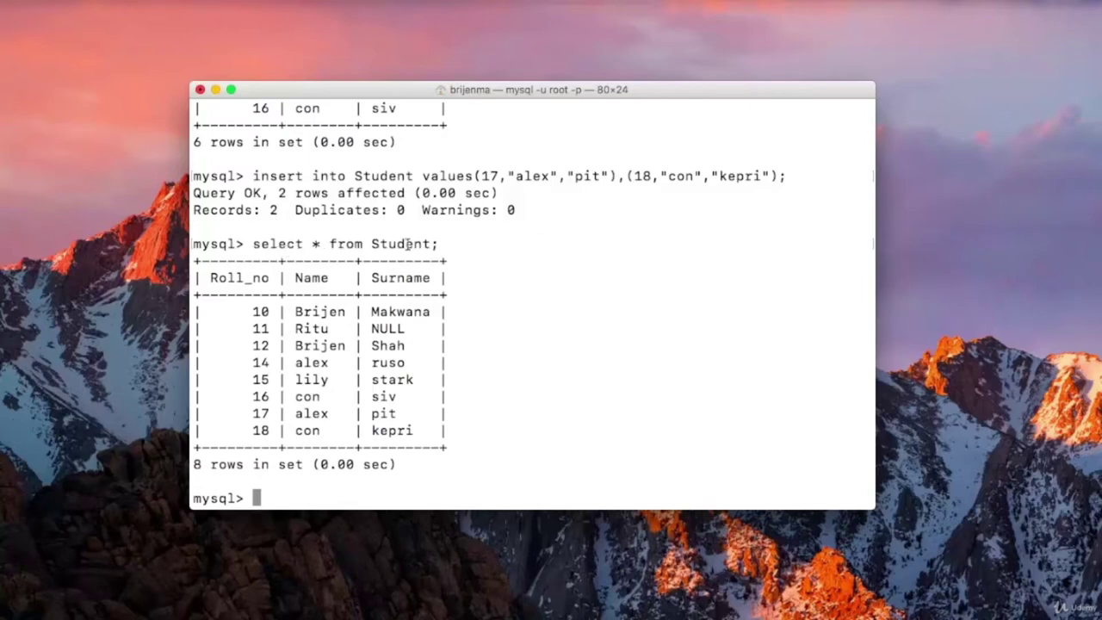
type("slect")
Run select Name from Student; to list all eight names, including repeats.
key("BackSpace")
key("BackSpace")
key("BackSpace")
key("BackSpace")
key("BackSpace")
type("elect na")
key("BackSpace")
key("BackSpace")
type("Nam")
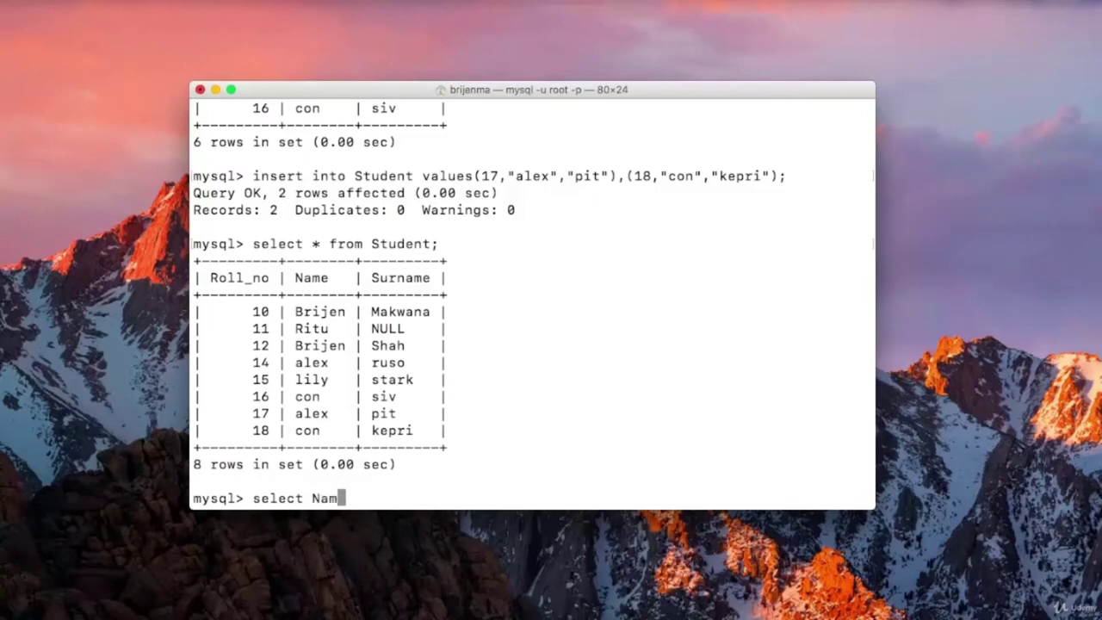
type("e from Student;")
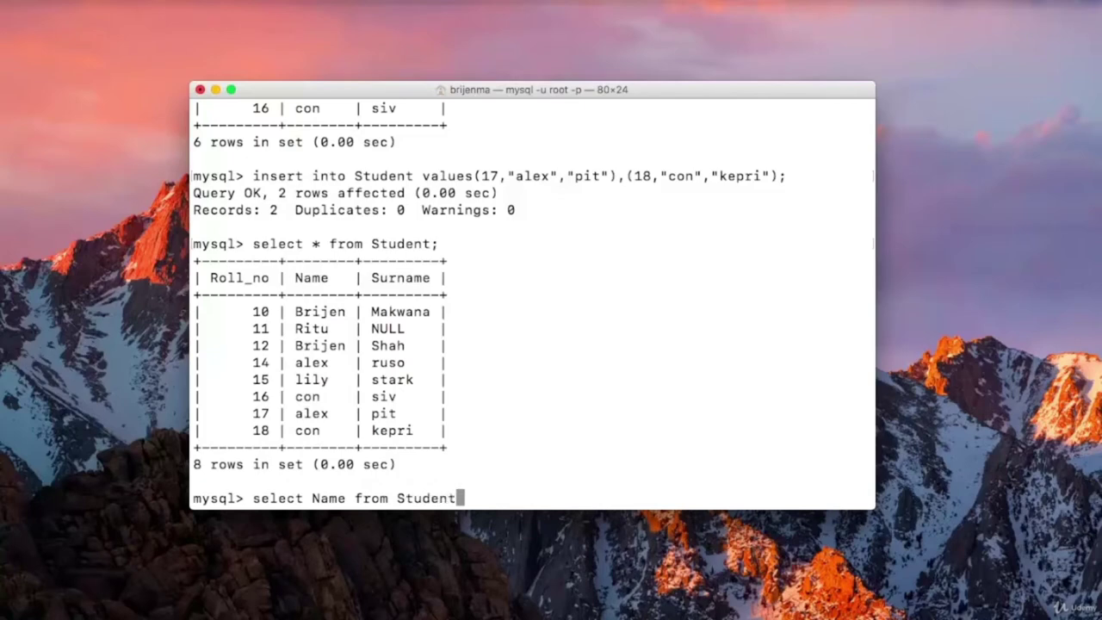
key("Return")
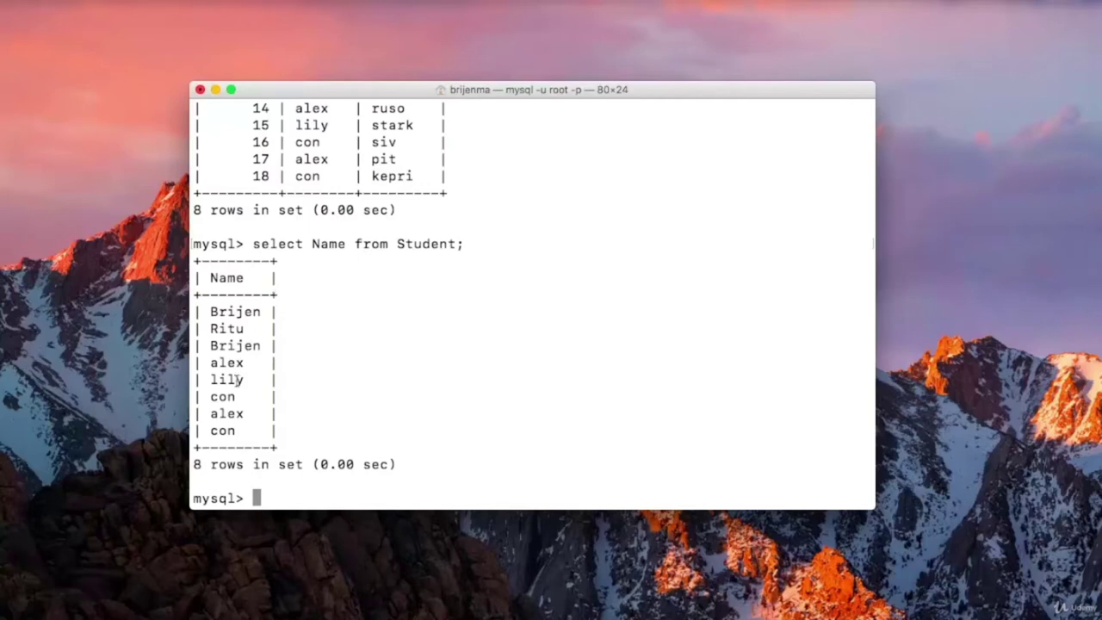
Run select distinct Name from Student; to get five unique names, then quit Terminal.
type("select ")
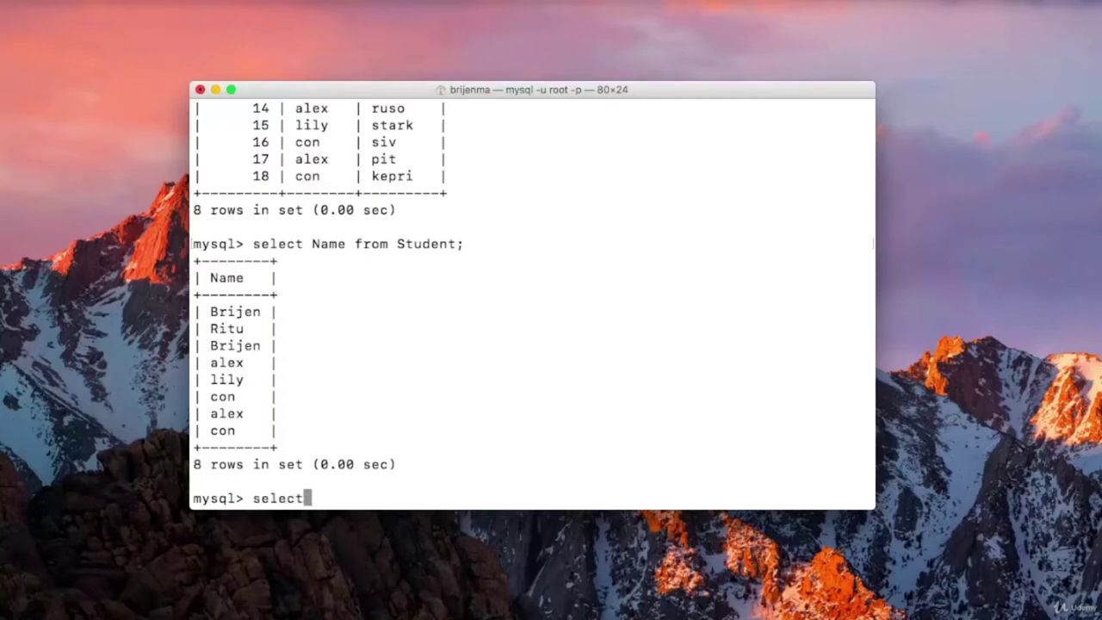
type("distinct ")
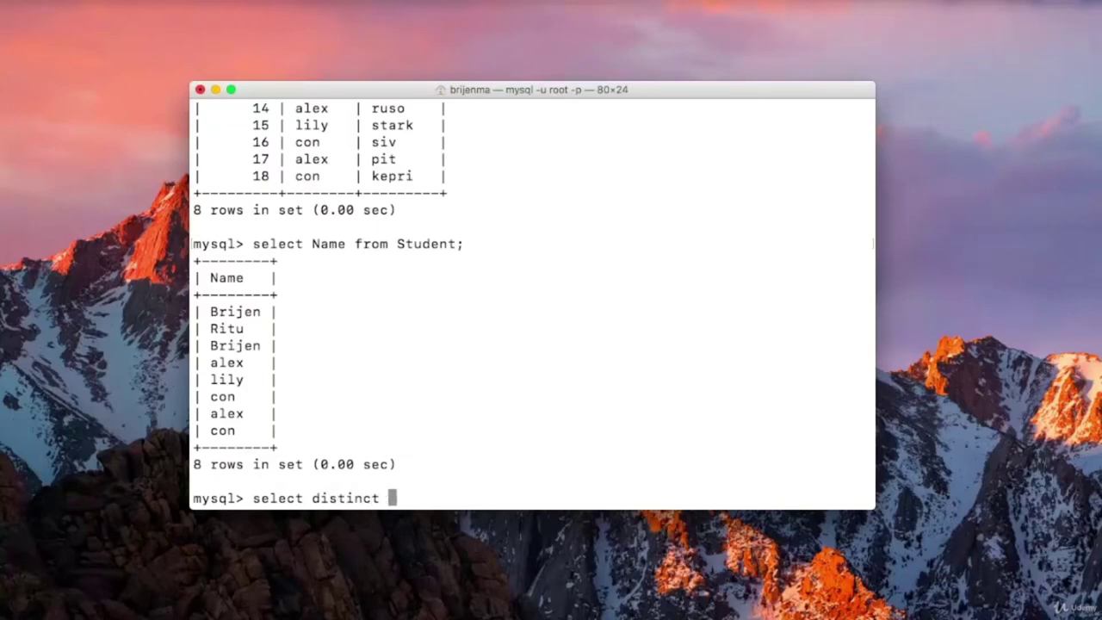
type("Nmae")
key("BackSpace")
key("BackSpace")
key("BackSpace")
key("BackSpace")
type("ame from ")
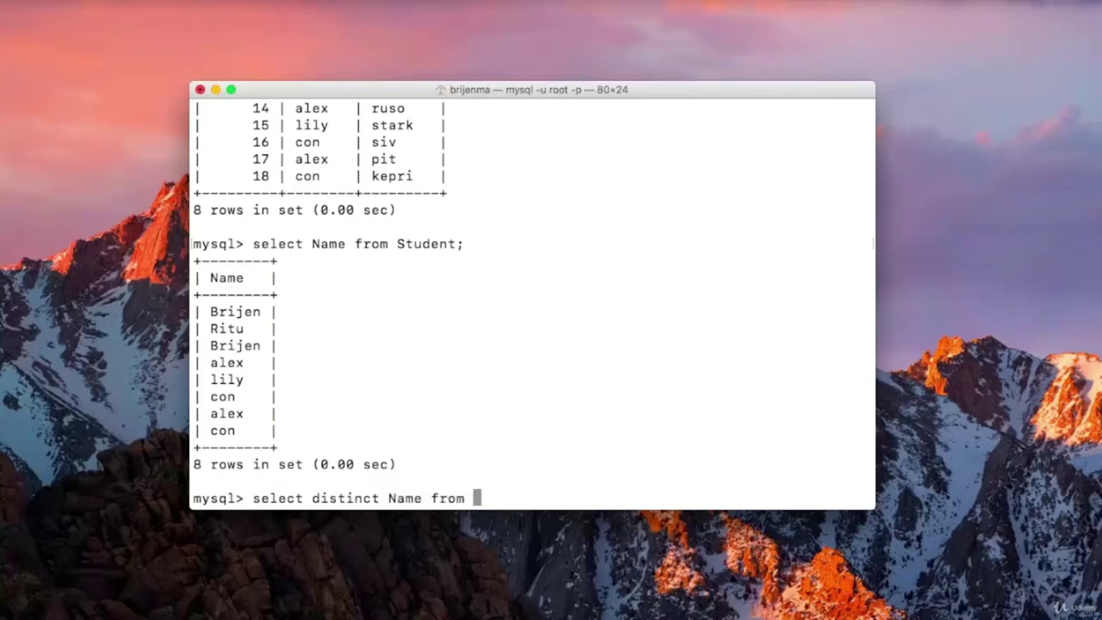
type("Student;")
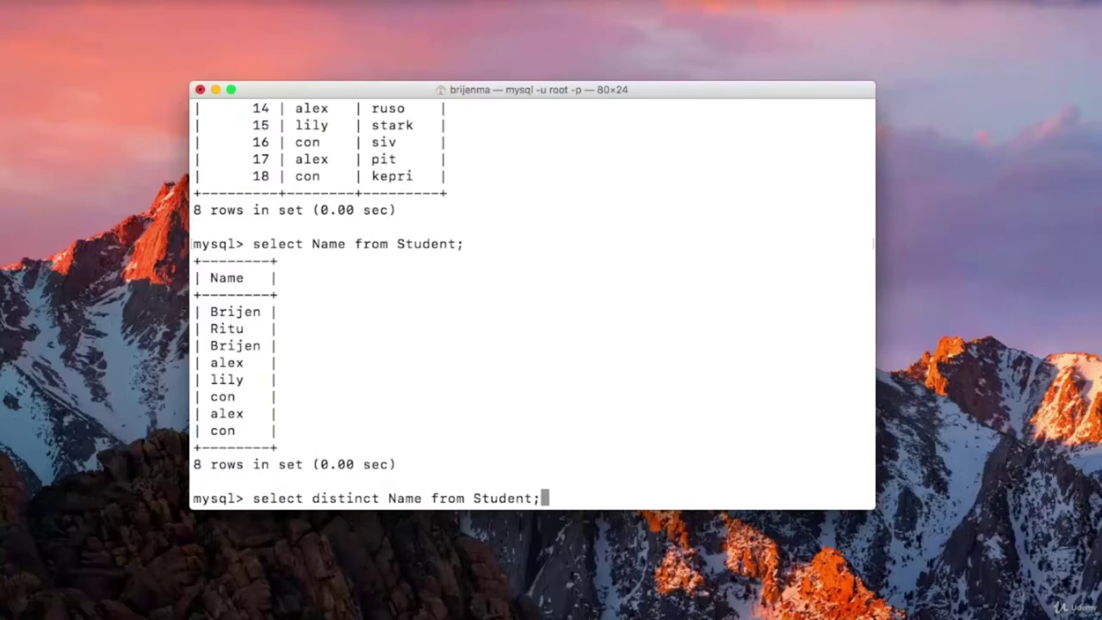
key("Return")
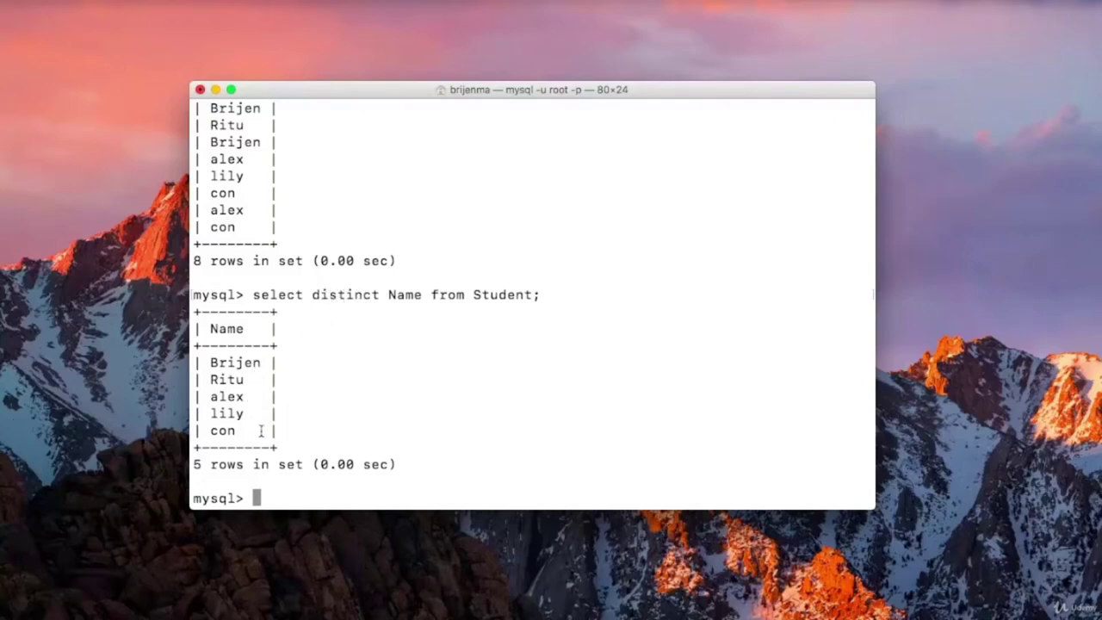
key("super+w")
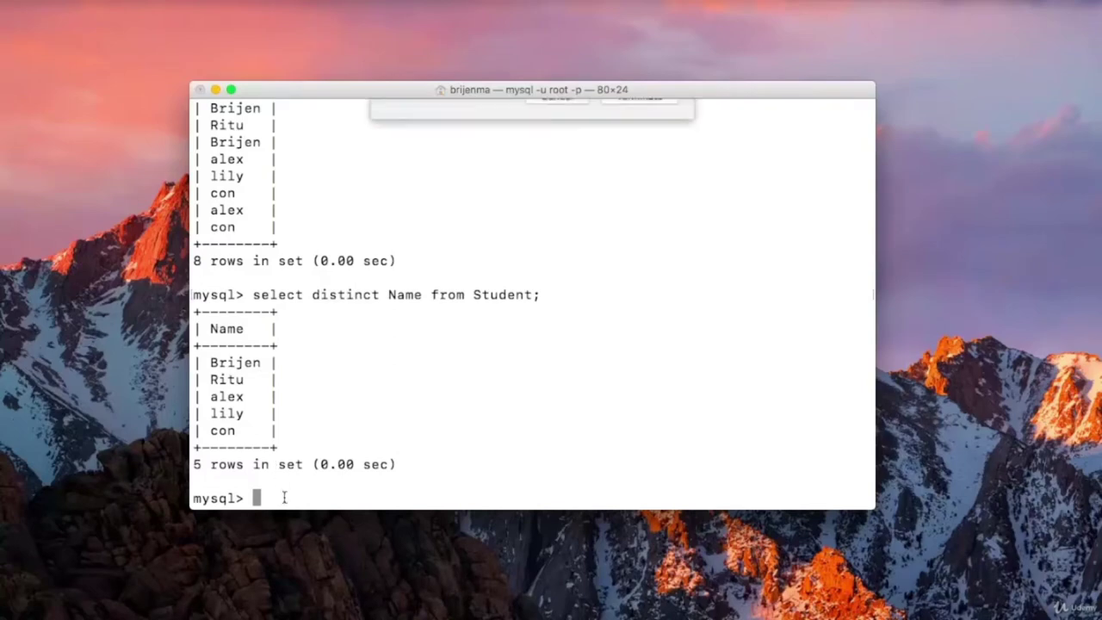
End the running mysql session and launch MySQL Workbench from the app launcher.
left_click(643, 183)
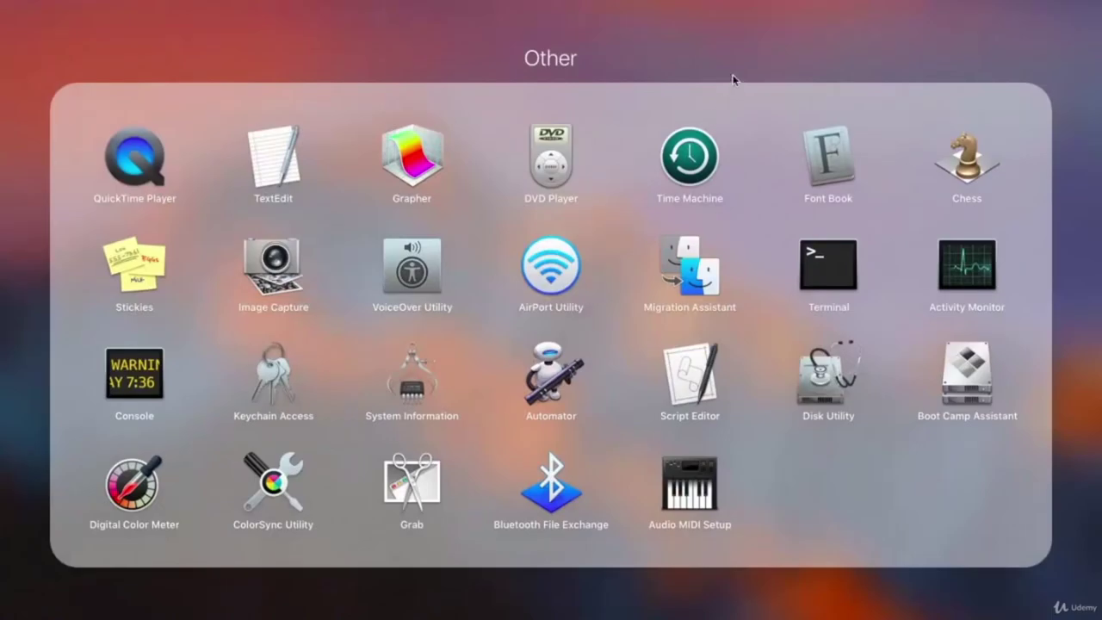
left_click(734, 75)
left_click(739, 250)
key("F4")
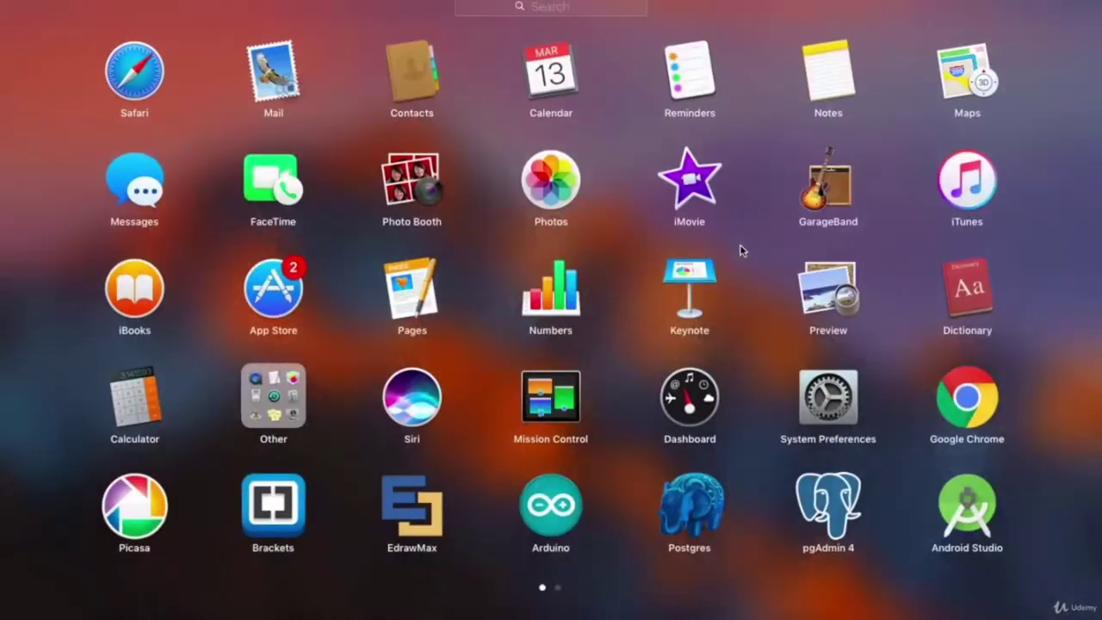
scroll(738, 249, "right", 5)
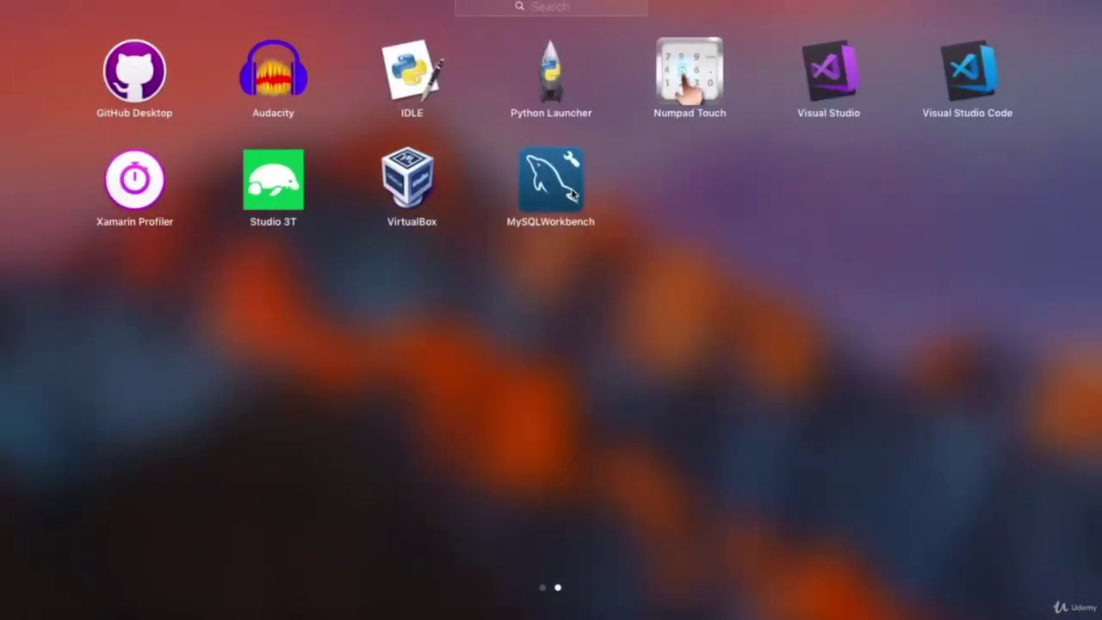
left_click(571, 193)
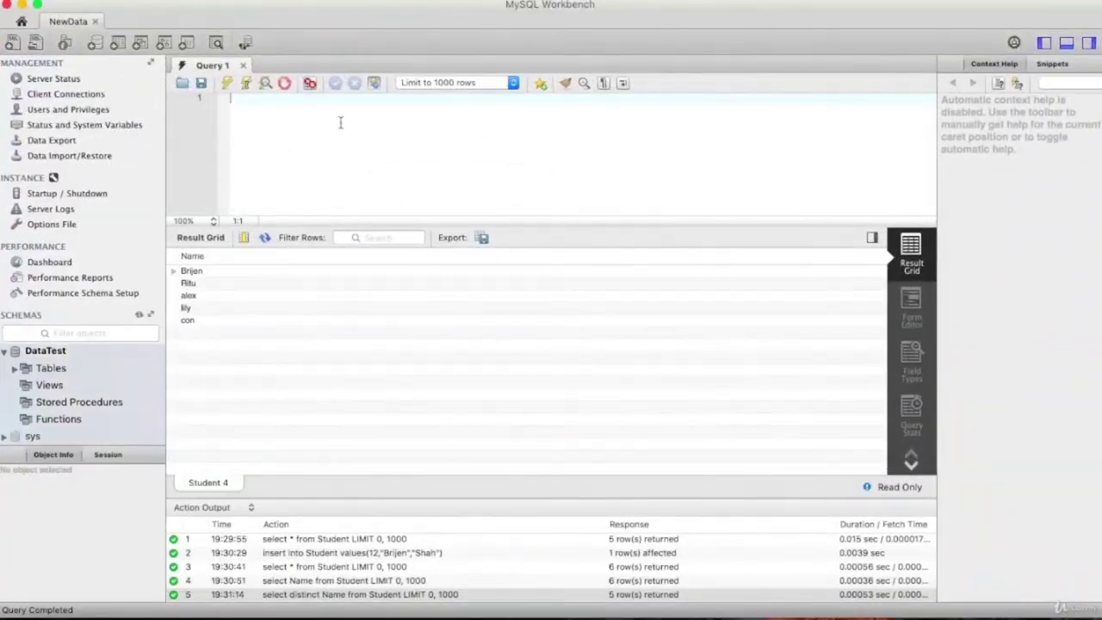
Run select Name from Student; in Workbench, returning all eight names.
type("select Name from ")
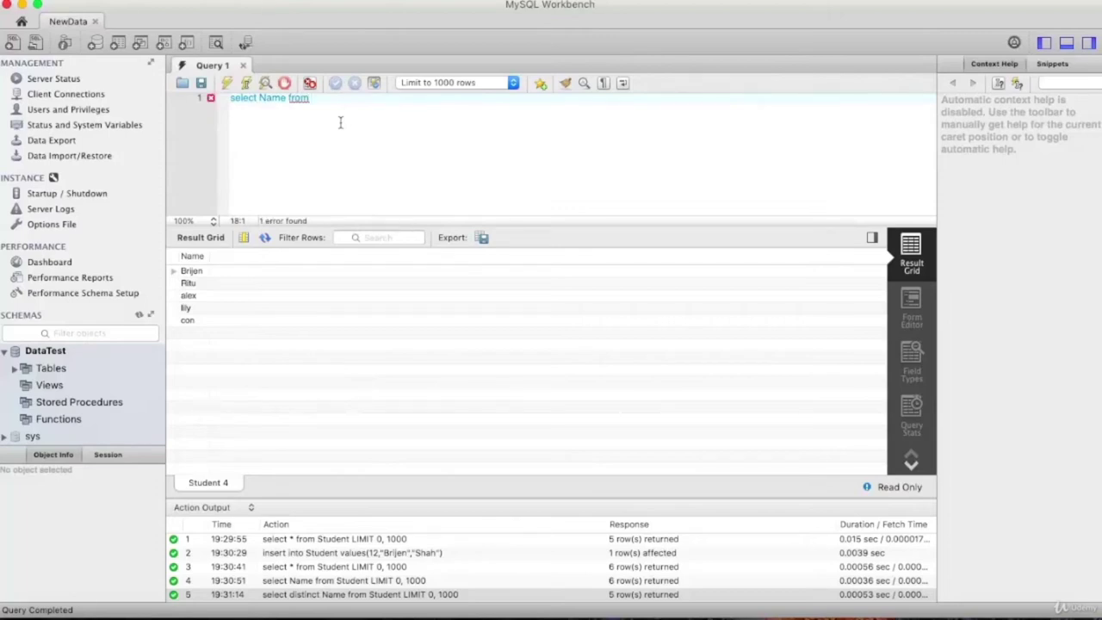
type("Student;")
left_click(248, 81)
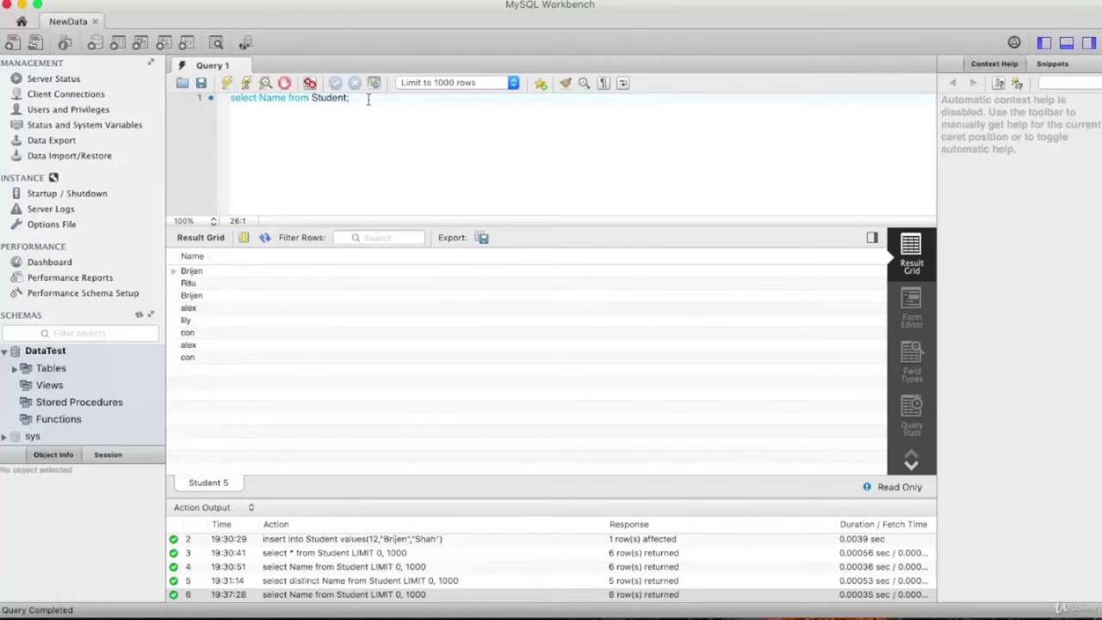
left_click(259, 98)
Add distinct before Name and run the query for unique names.
type("dist")
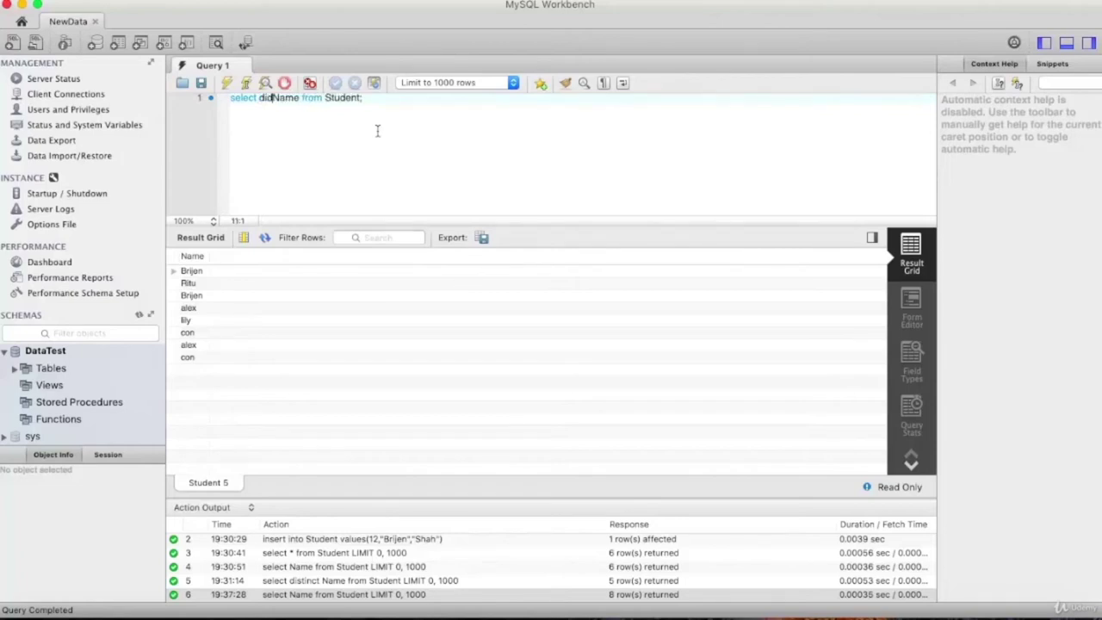
type("inct")
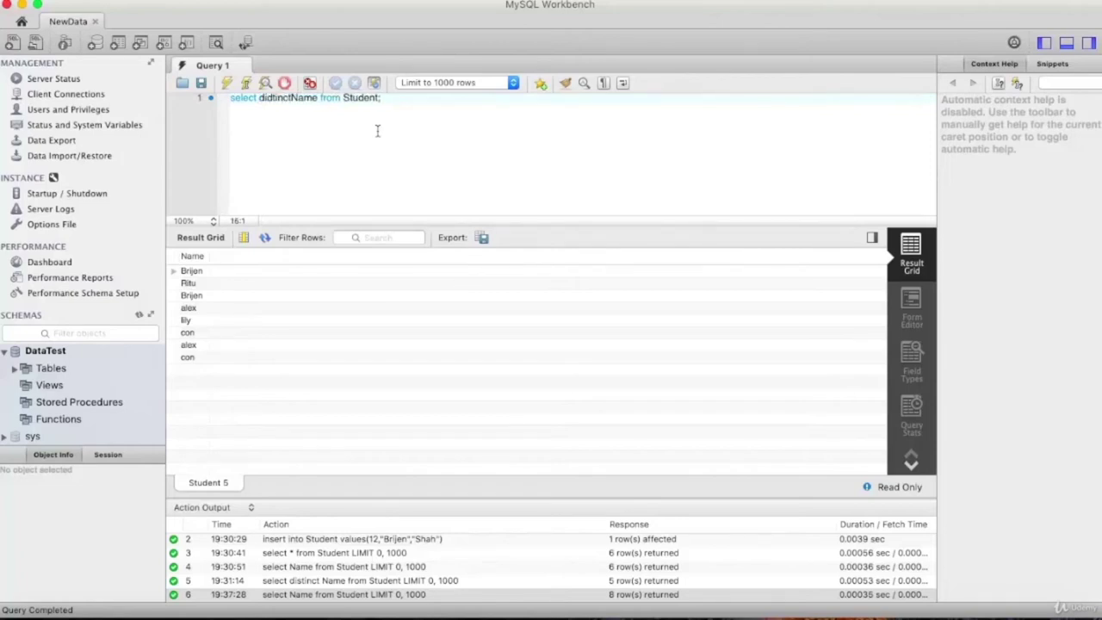
key("BackSpace")
key("BackSpace")
key("BackSpace")
key("BackSpace")
key("BackSpace")
key("BackSpace")
type("tinct")
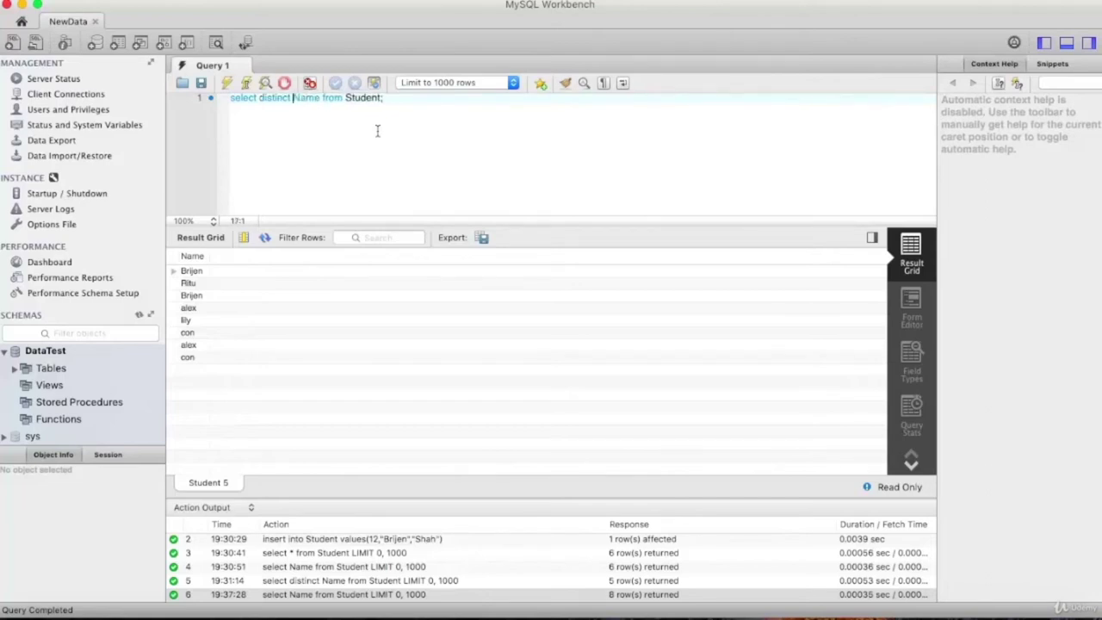
left_click(398, 99)
left_click(247, 84)
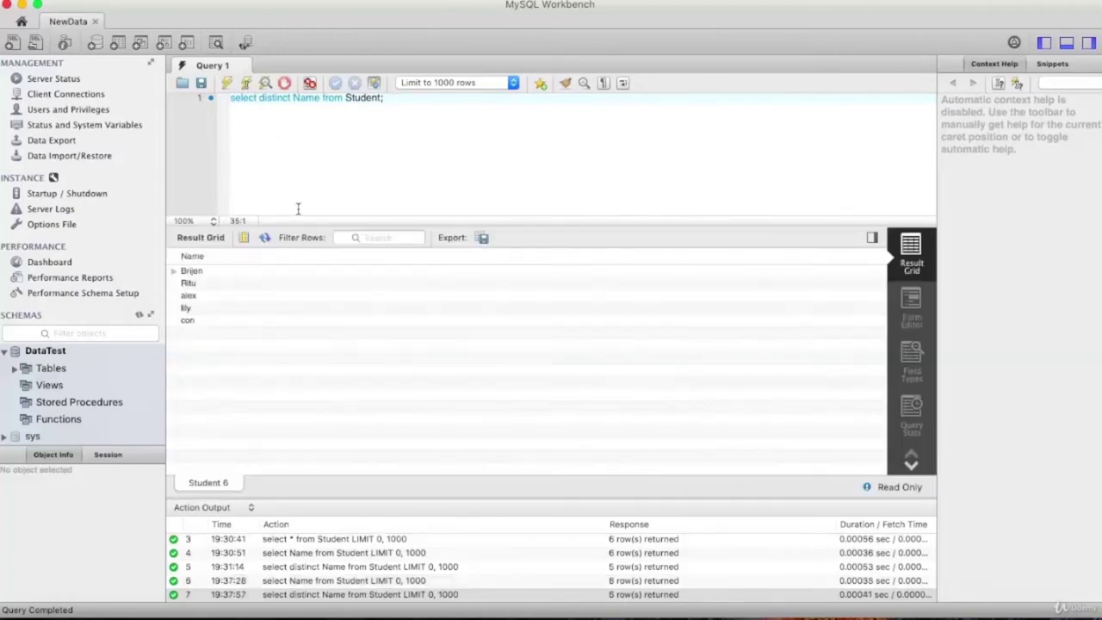
Query distinct Name,Surname pairs, then remove Surname and rerun for distinct names only.
left_click(319, 98)
type(",Surnamr")
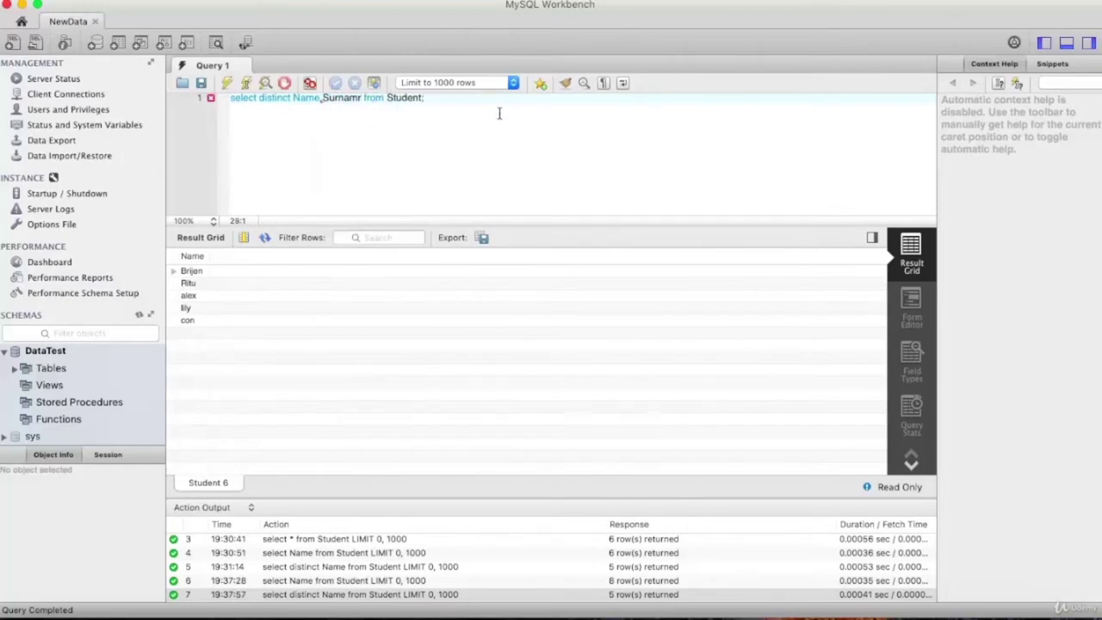
key("BackSpace")
type("me")
left_click(248, 84)
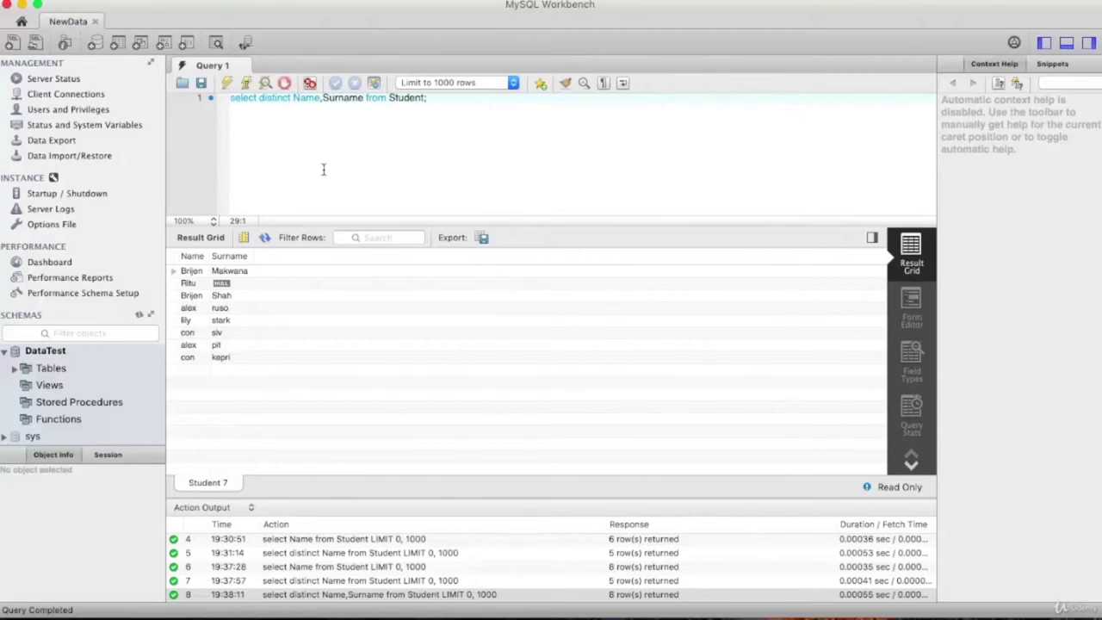
key("BackSpace")
key("BackSpace")
key("BackSpace")
key("BackSpace")
key("BackSpace")
key("BackSpace")
key("BackSpace")
key("BackSpace")
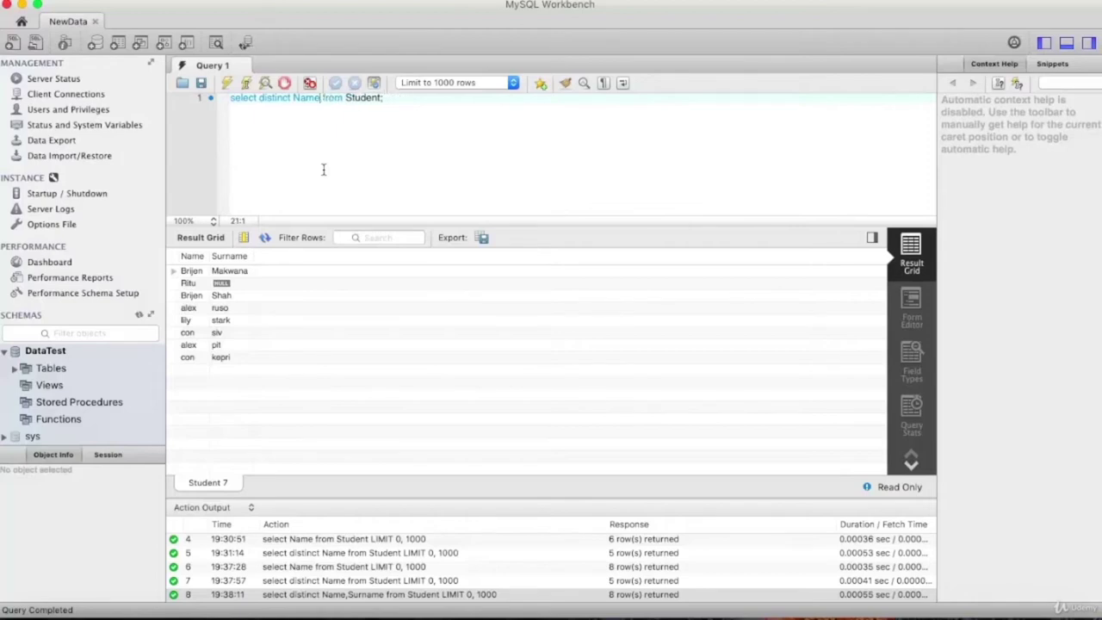
left_click(247, 83)
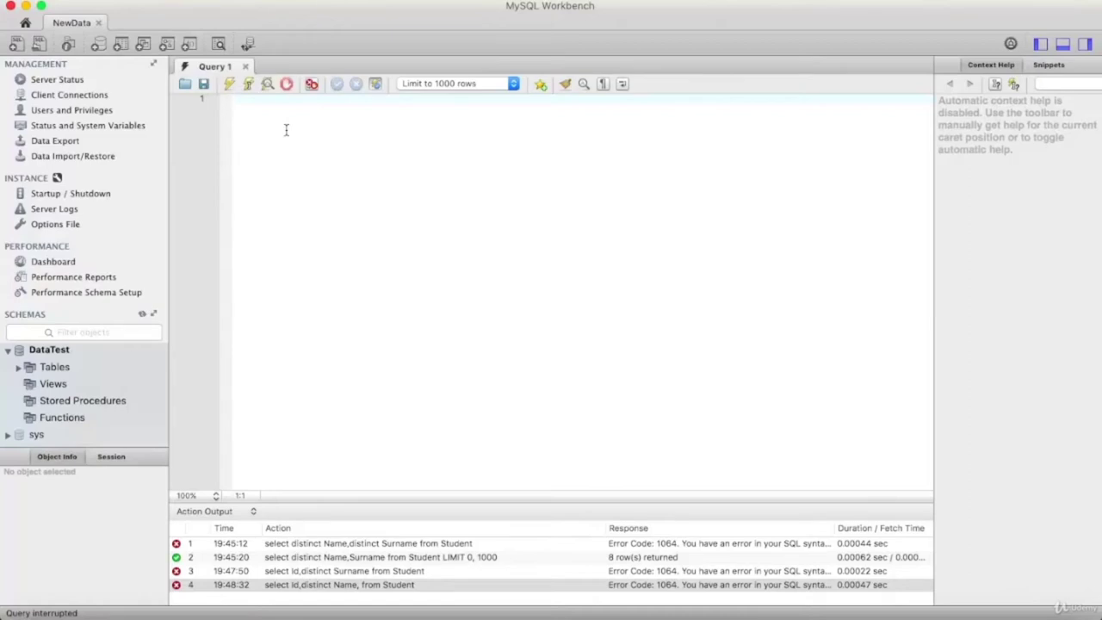
Run select Id,distinct Name from Student; which errors, then remove distinct from it.
type("select Id,")
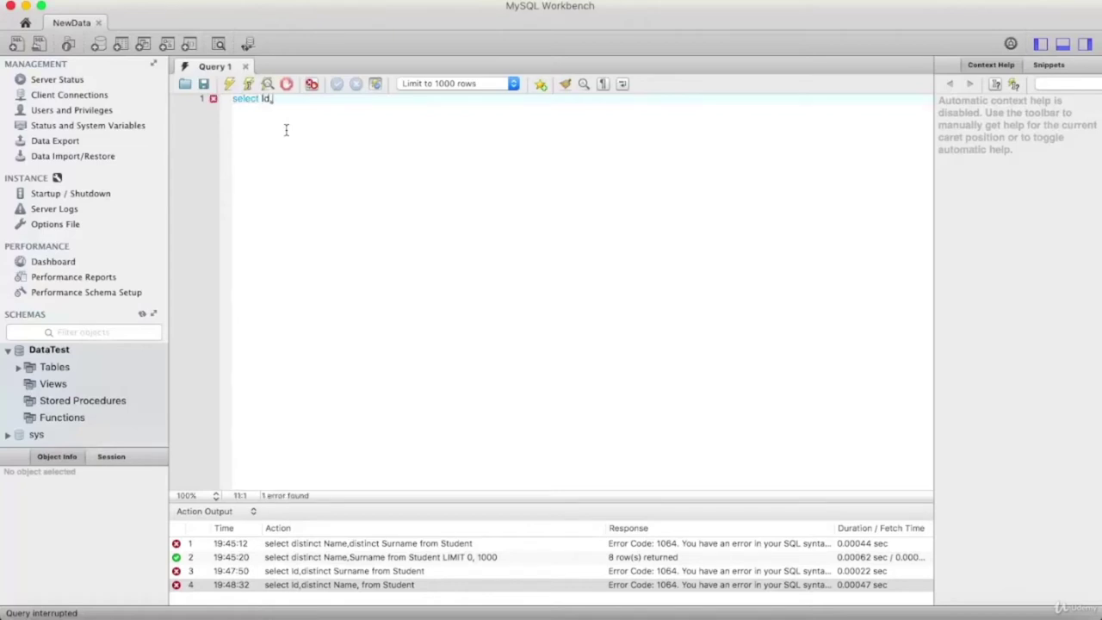
type("distinct Name from S")
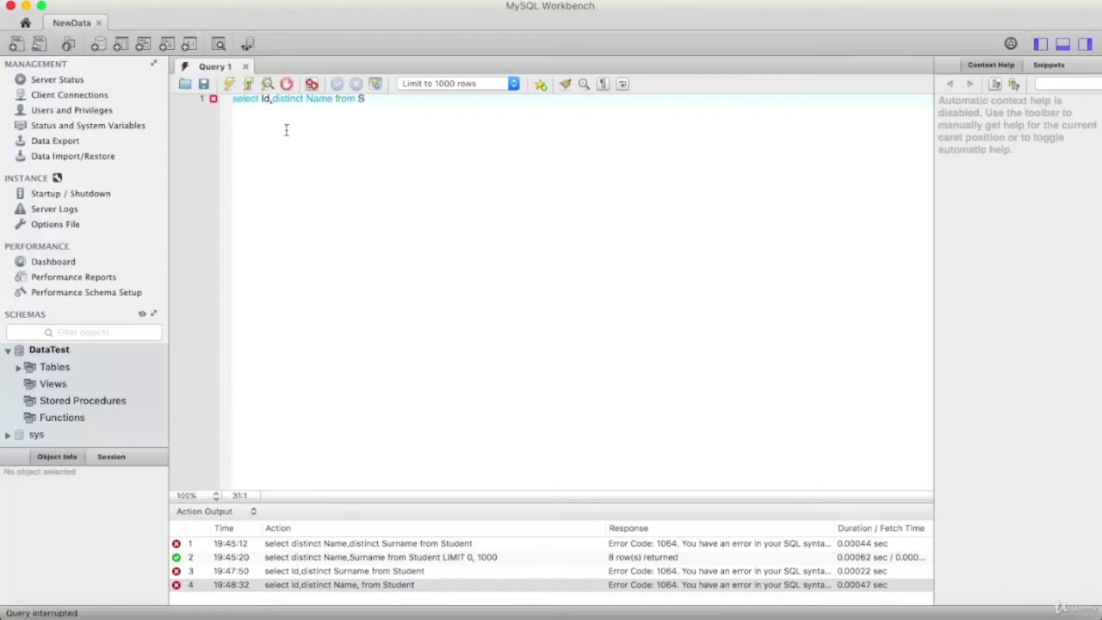
type("tudent;")
left_click(248, 86)
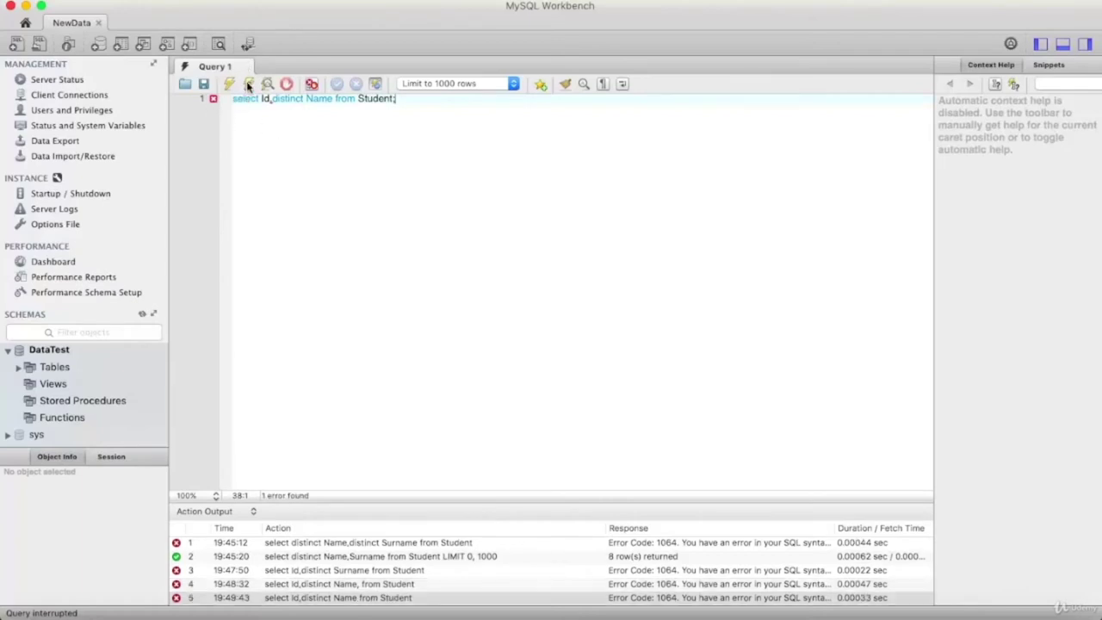
left_click(248, 85)
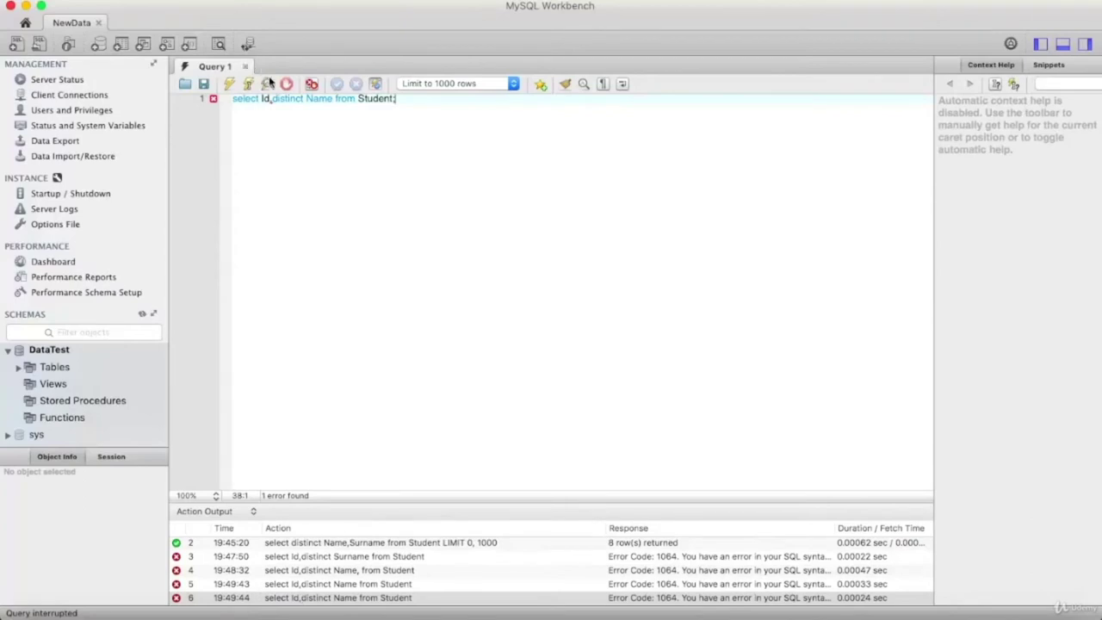
left_click(305, 98)
key("BackSpace")
key("BackSpace")
key("BackSpace")
key("BackSpace")
key("BackSpace")
key("BackSpace")
key("BackSpace")
key("BackSpace")
key("BackSpace")
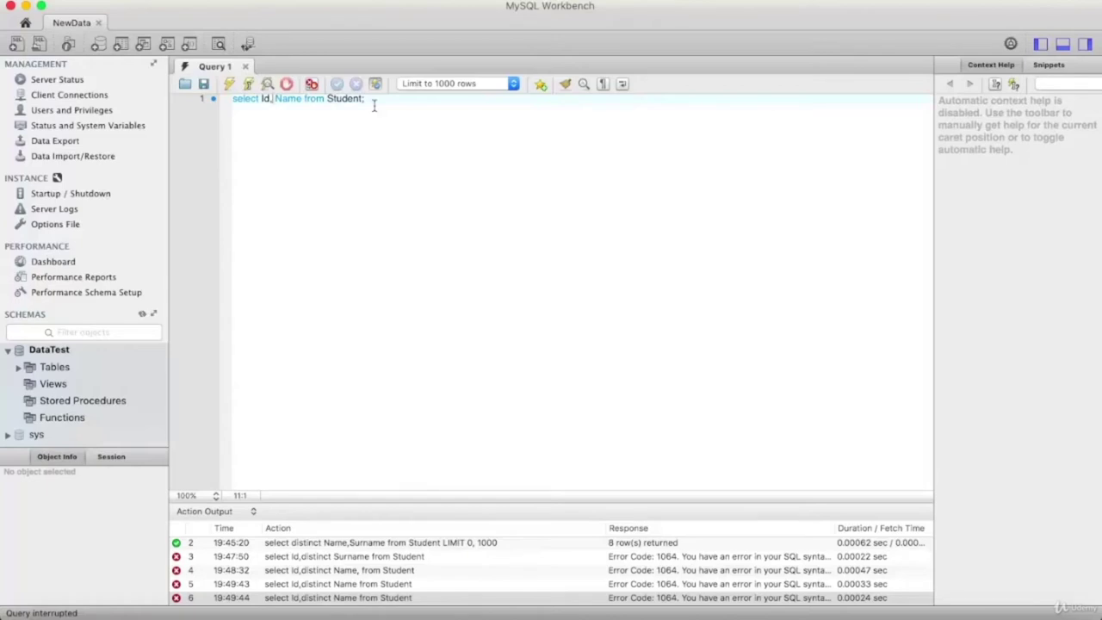
Change the query to select distinct Name from Student; and run it for five names.
key("BackSpace")
key("BackSpace")
key("BackSpace")
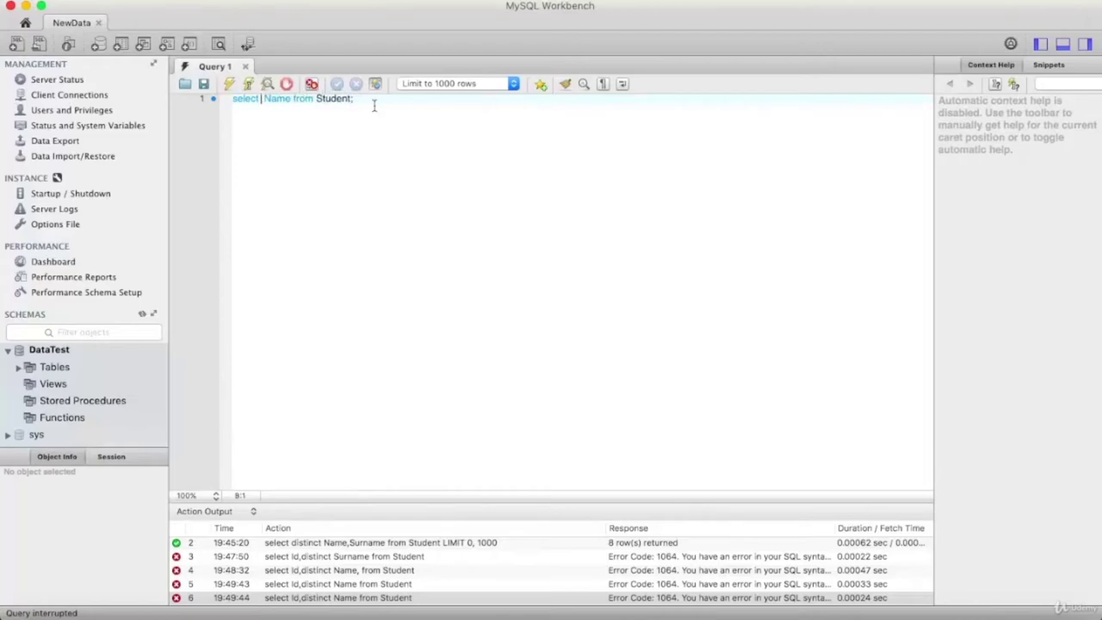
type("distinct")
key("BackSpace")
key("Right")
key("Right")
key("Right")
key("Right")
key("Right")
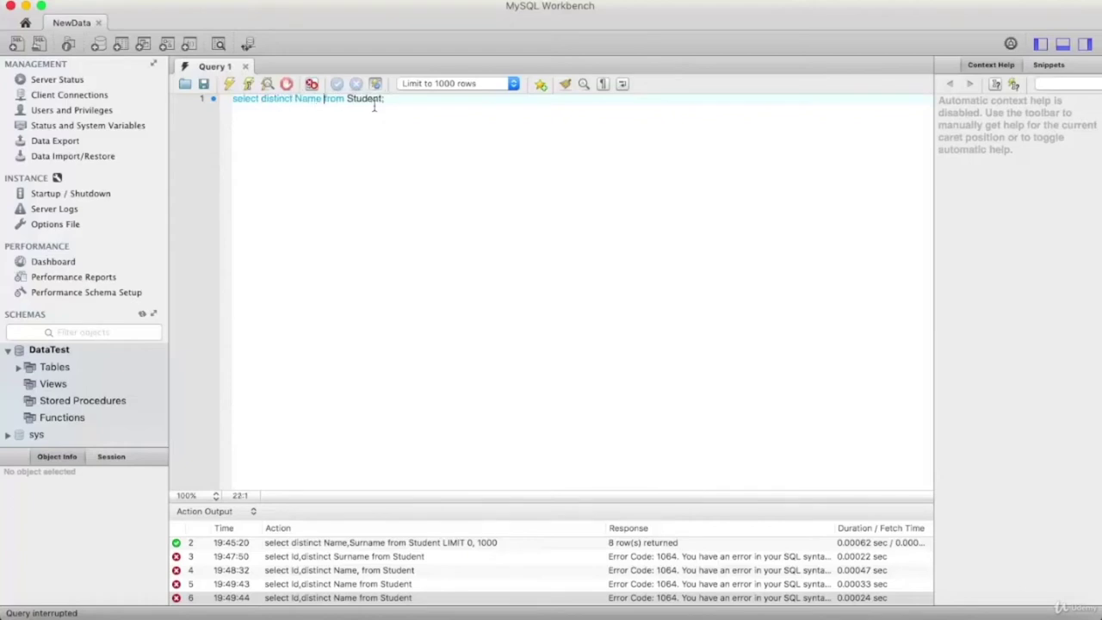
left_click(248, 83)
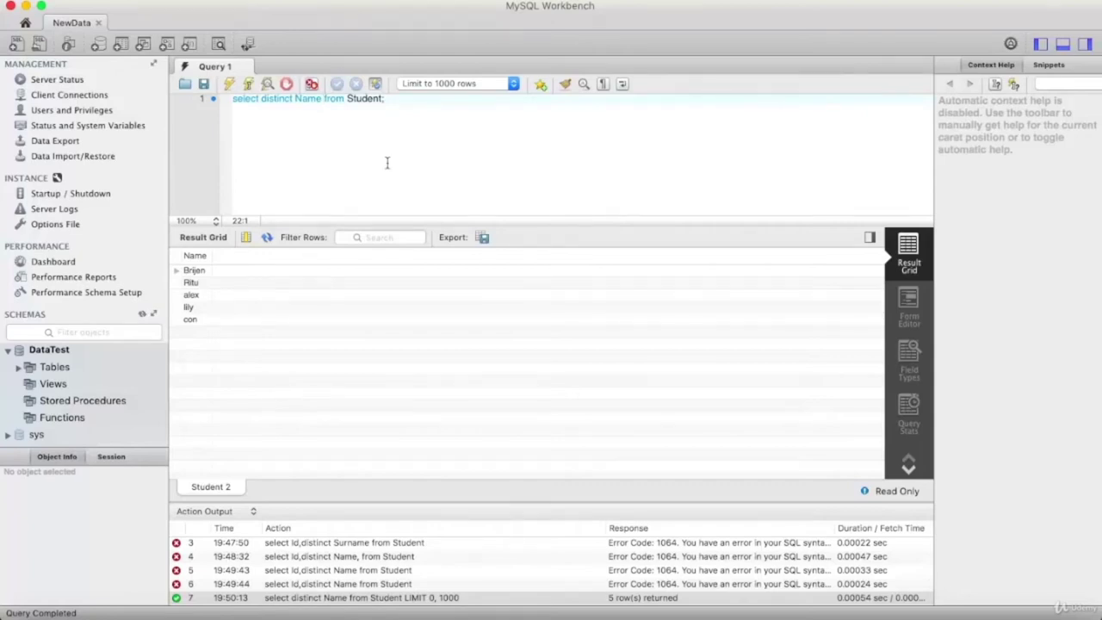
left_click(323, 99)
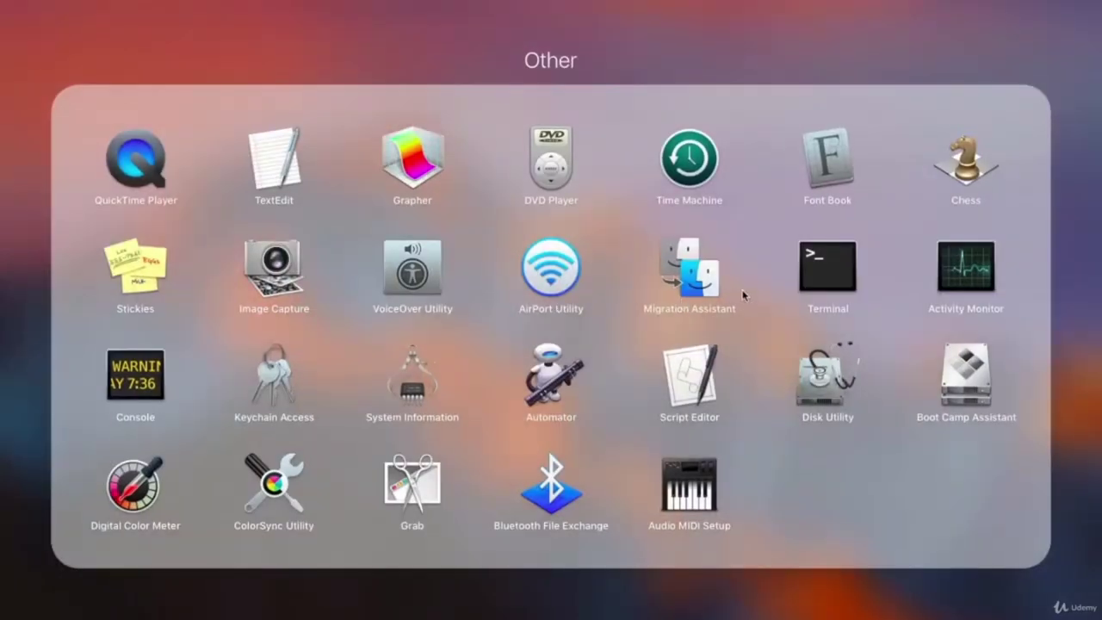
Open Terminal with larger text and log into MySQL as root using mysql -u root -p.
left_click(816, 275)
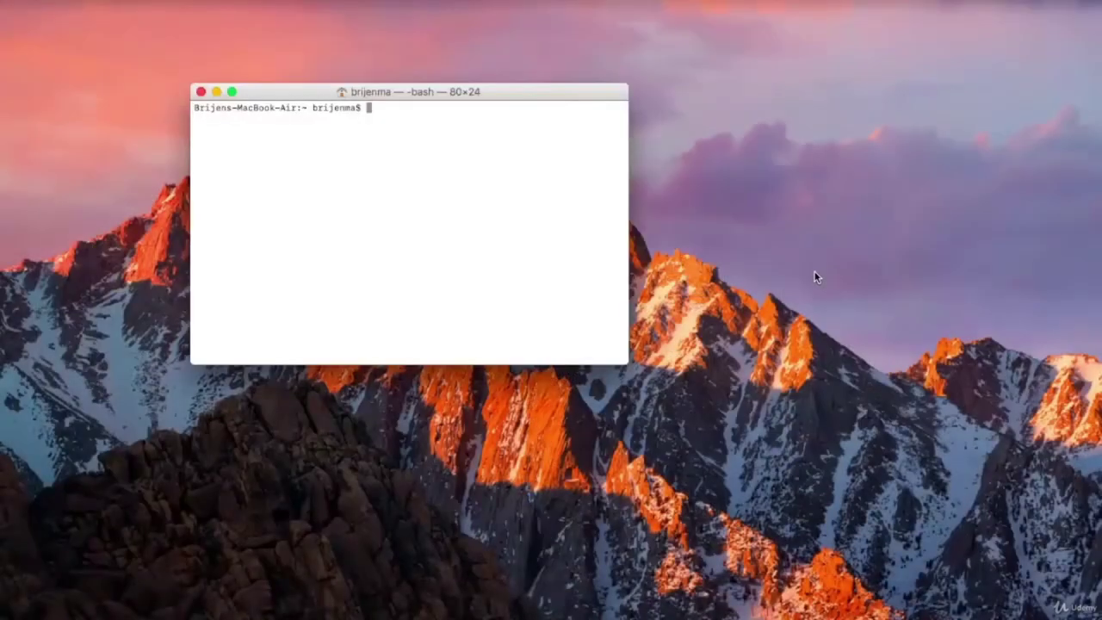
key("super+plus")
key("super+plus")
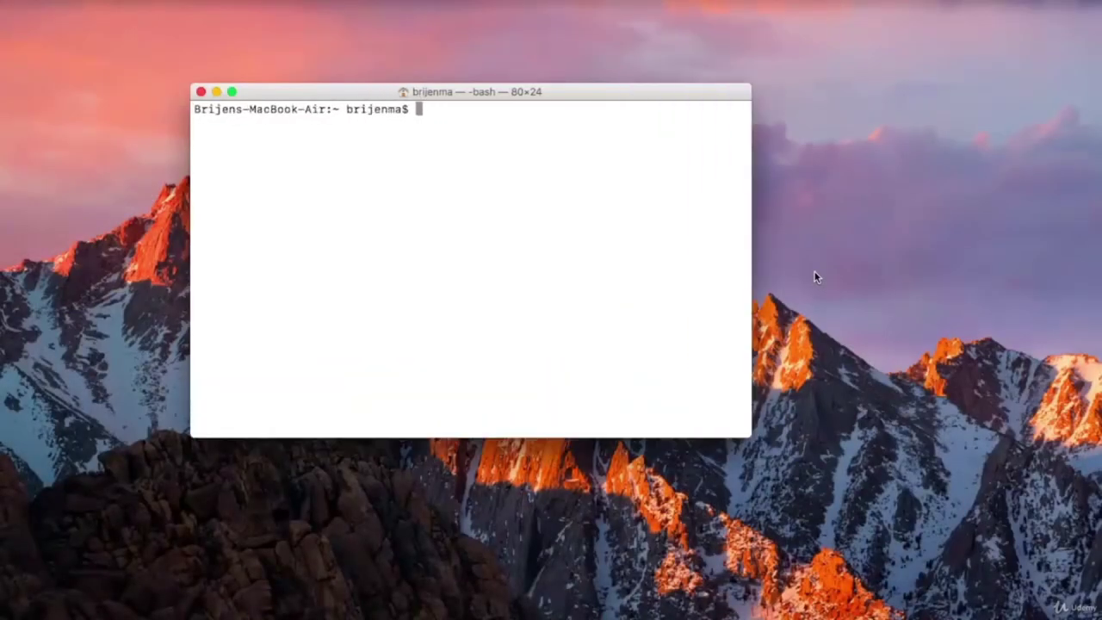
type("m")
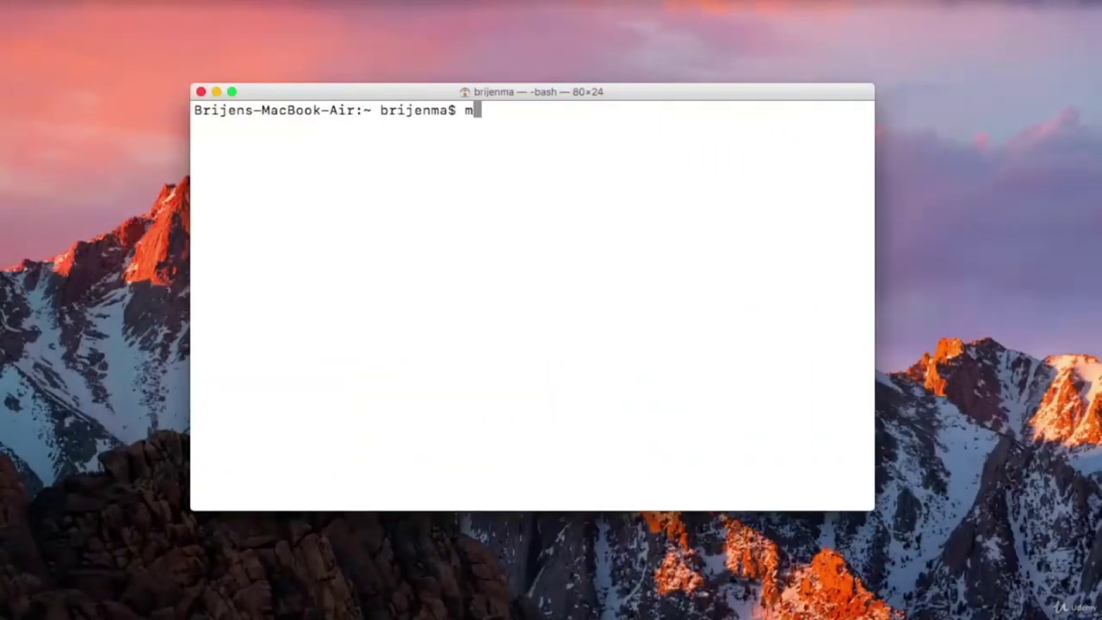
type("ysql -u root -p")
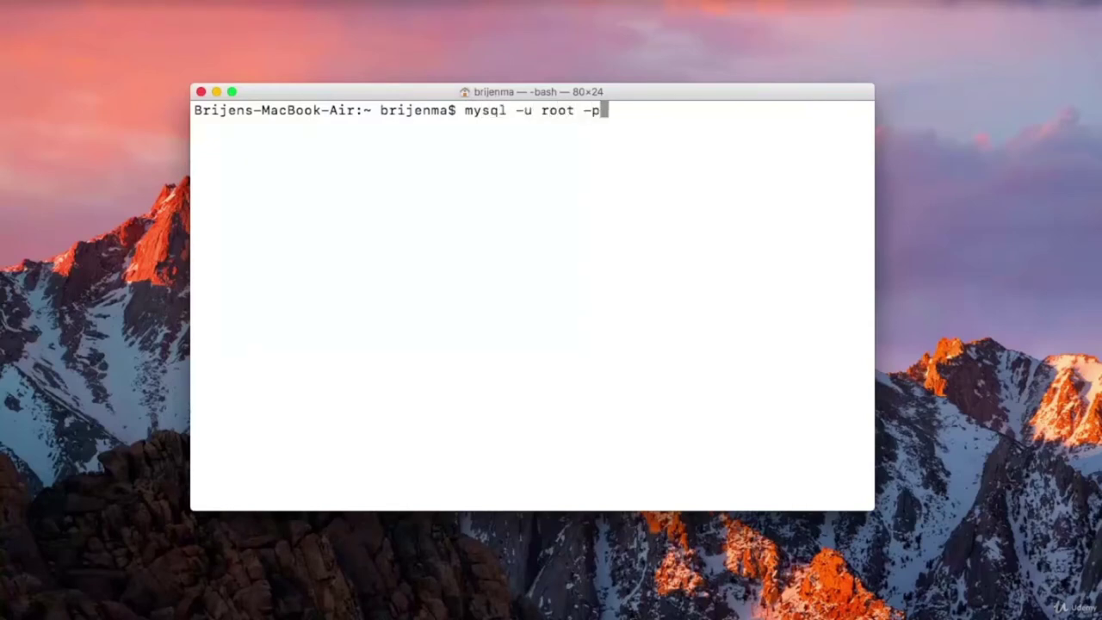
key("Return")
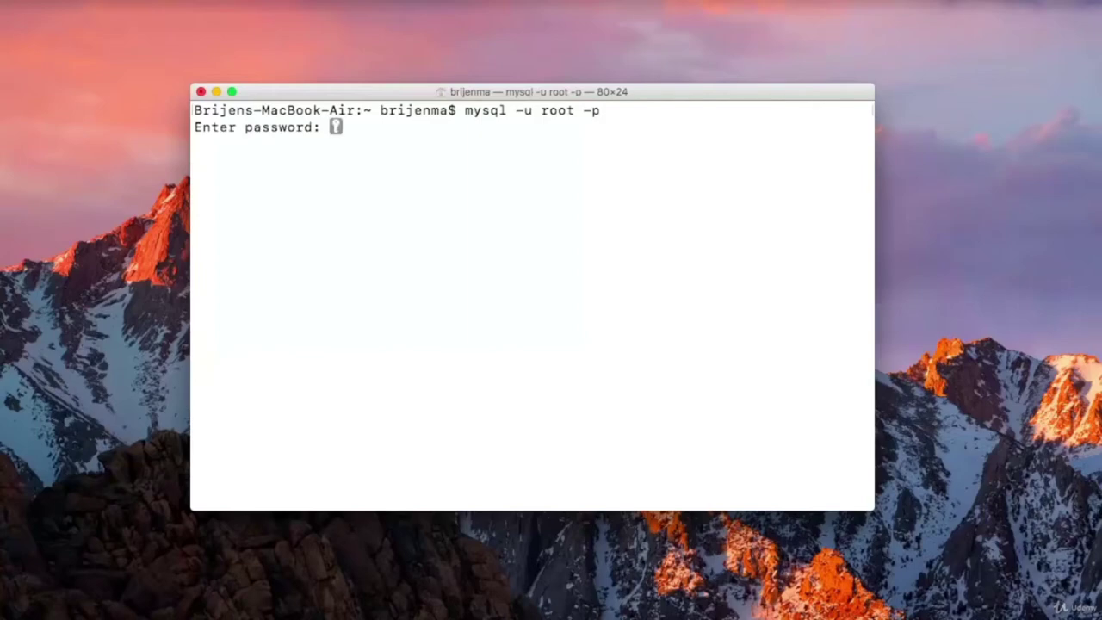
key("Return")
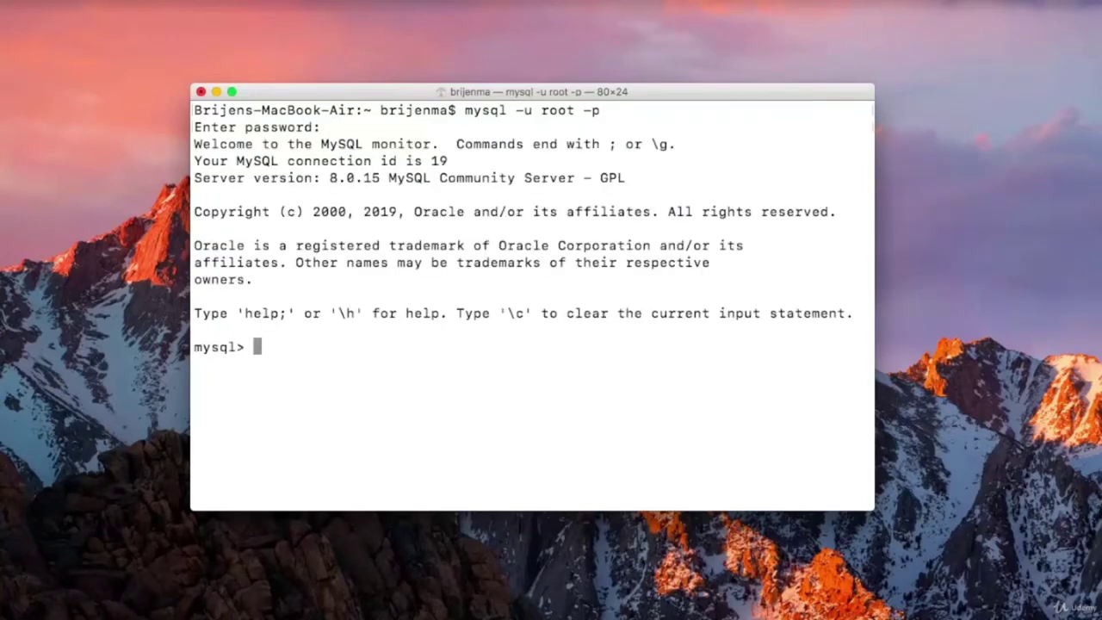
type("show databas")
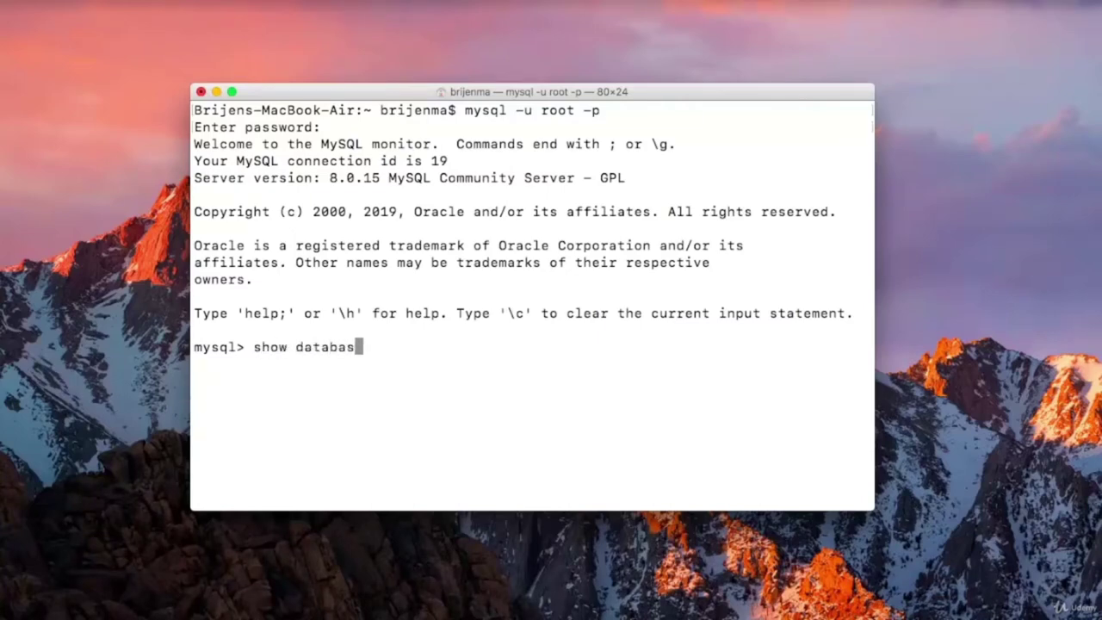
type("es;")
List the databases and switch to DataTest with use DataTest;.
key("Return")
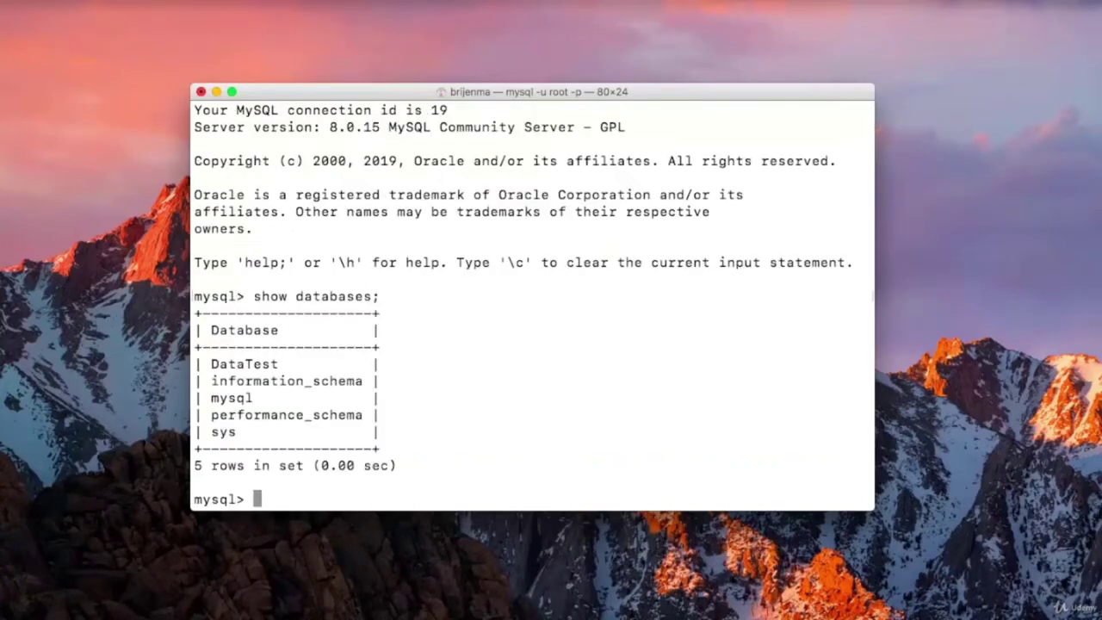
type("us")
key("BackSpace")
key("BackSpace")
type("use DataTest;")
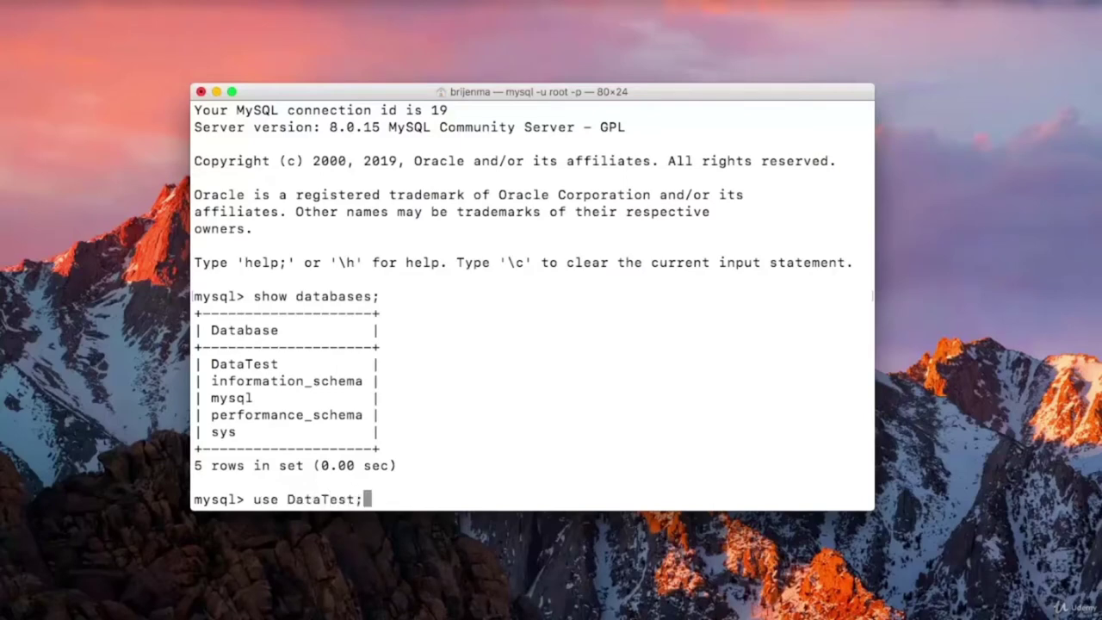
key("Return")
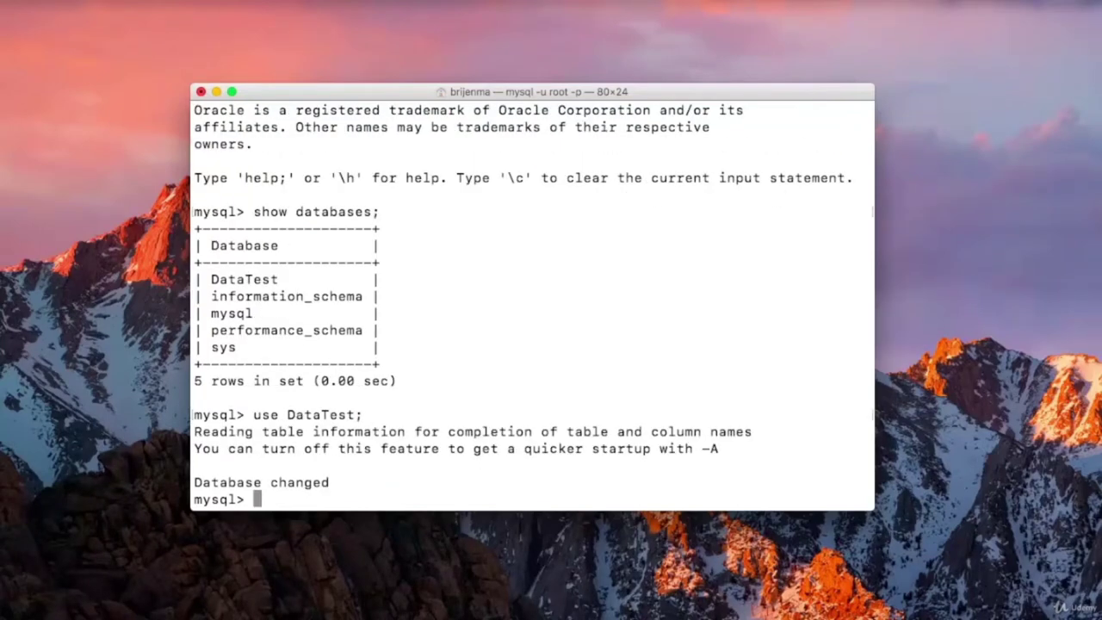
Show DataTest's tables and list all 8 Student rows with select * from Student;.
type("sshow")
key("BackSpace")
key("BackSpace")
key("BackSpace")
key("BackSpace")
key("BackSpace")
type("how tables;")
key("Return")
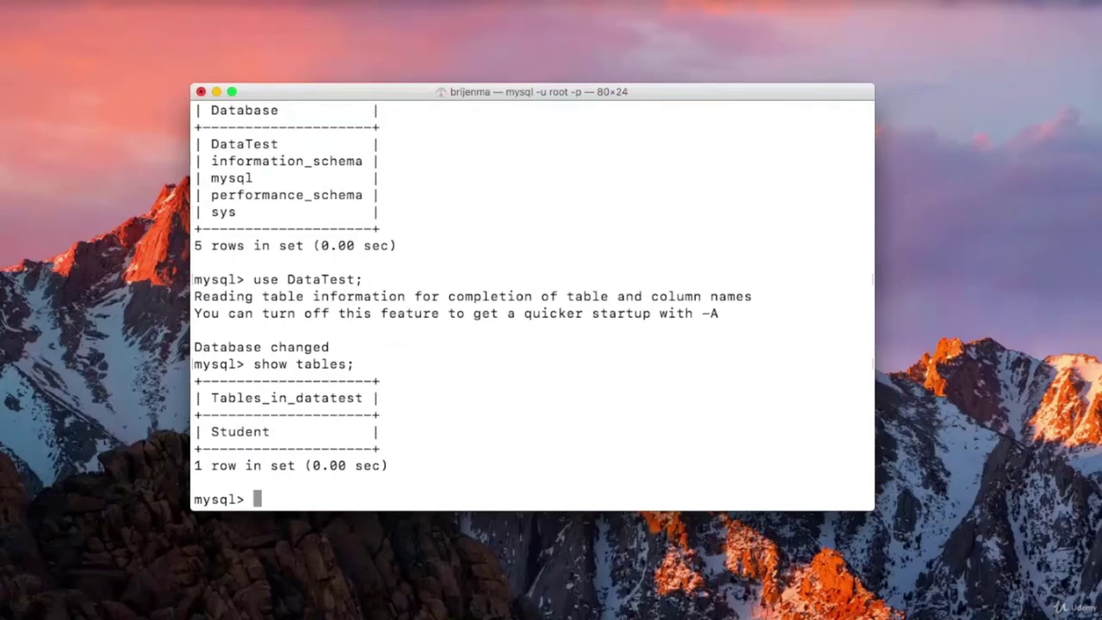
type("select ")
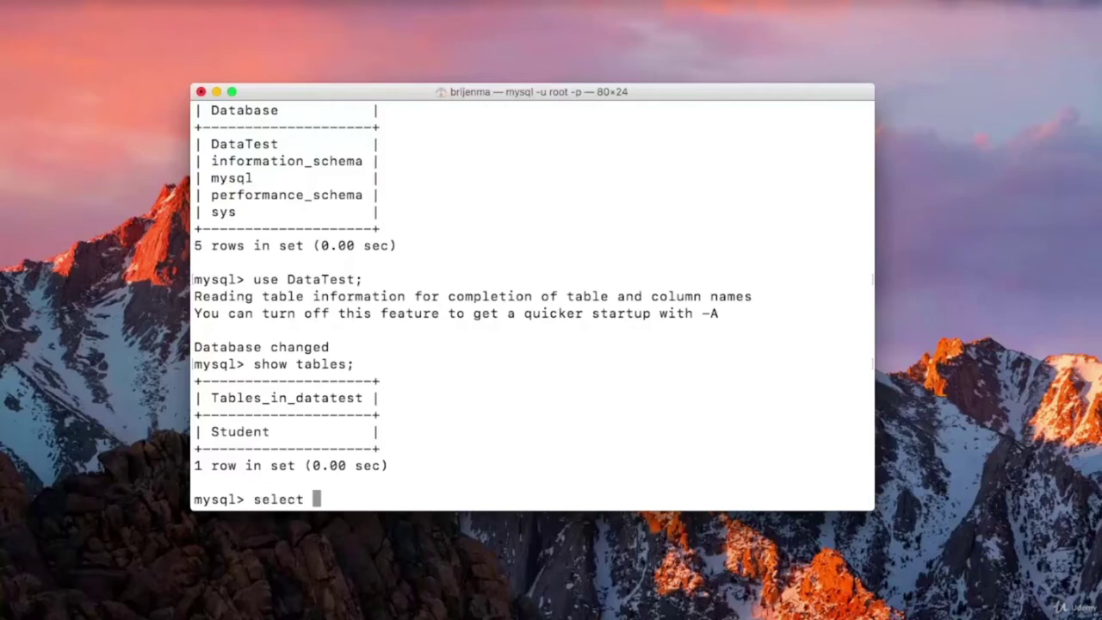
type("* from Studen")
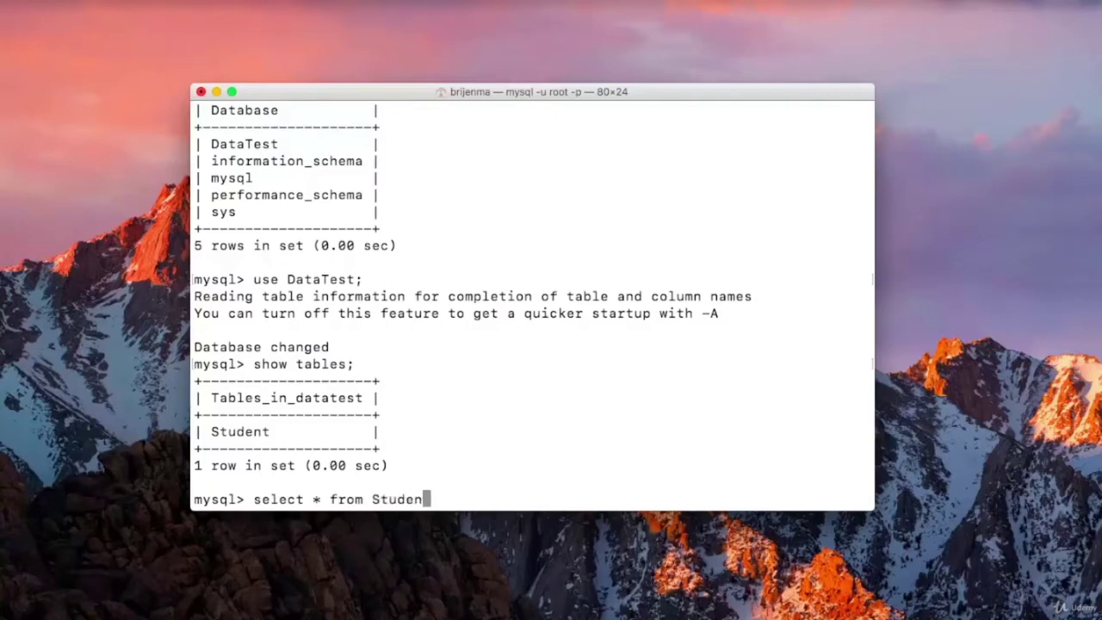
type("t;")
key("Return")
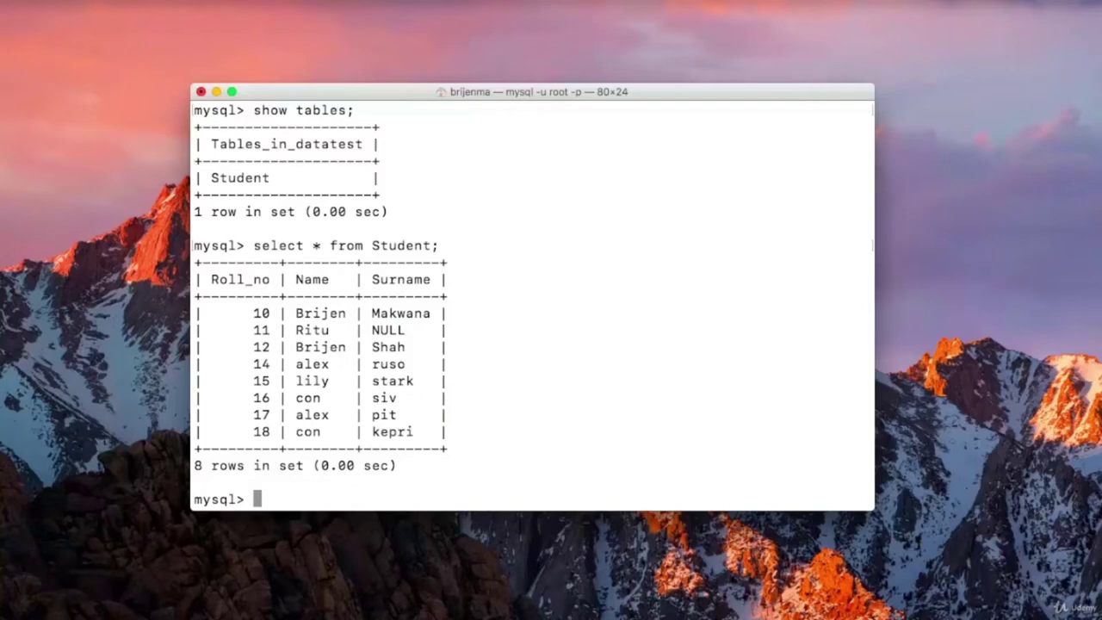
Query Student rows where Roll_no>14.
type("select *")
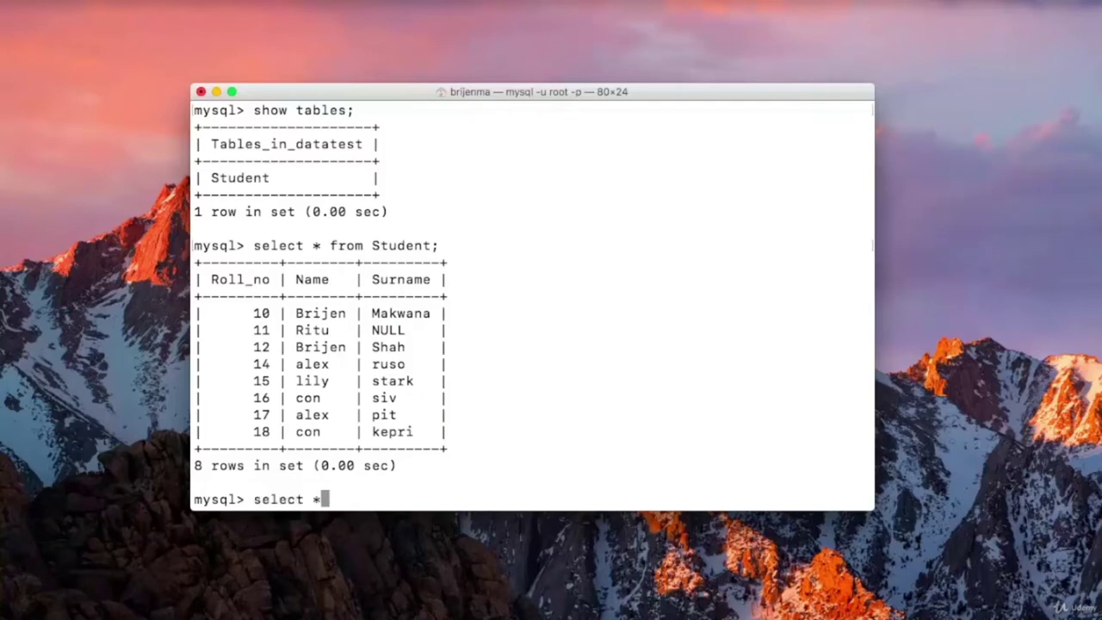
type(" from Student")
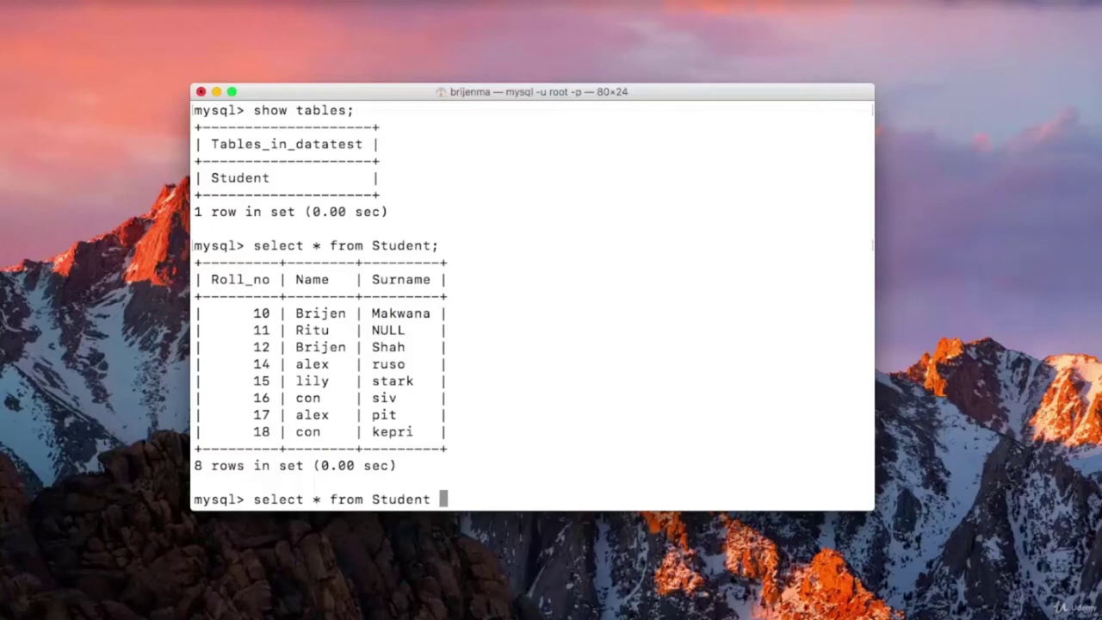
type("where")
type("Roll")
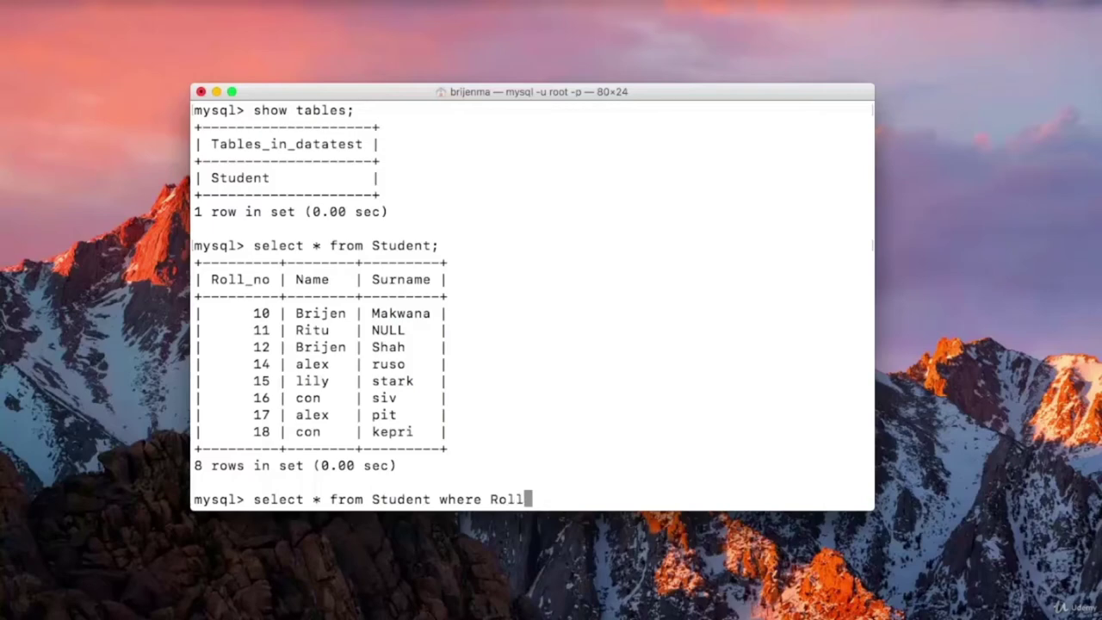
type("_no>14;")
key("Return")
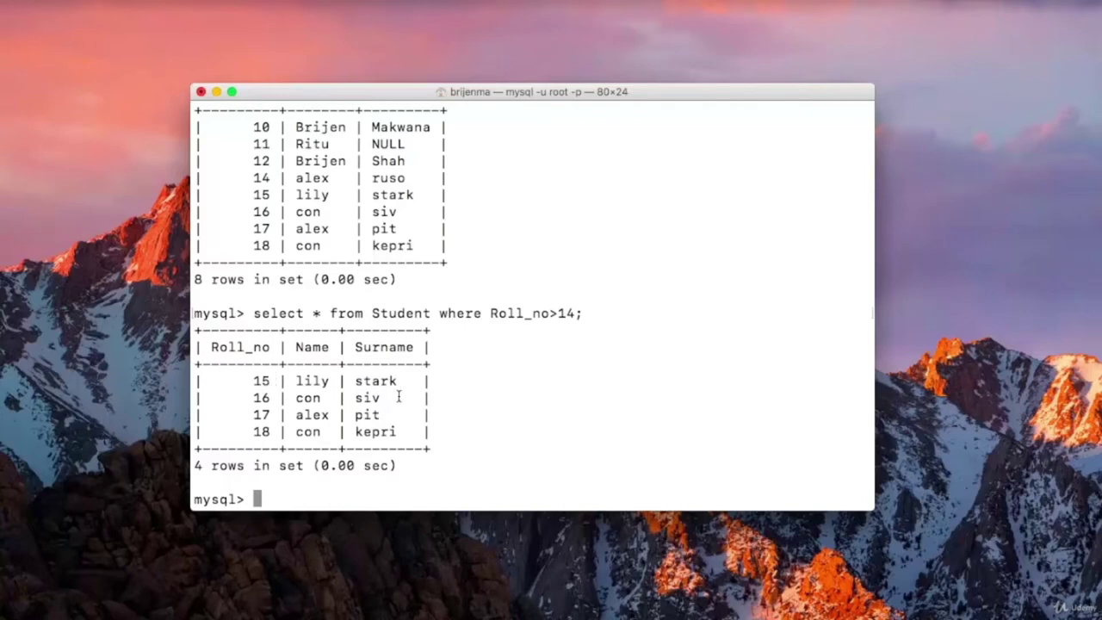
Edit the previous query to Roll_no=14 and run it, returning one row.
key("Up")
key("Left")
key("Left")
key("Left")
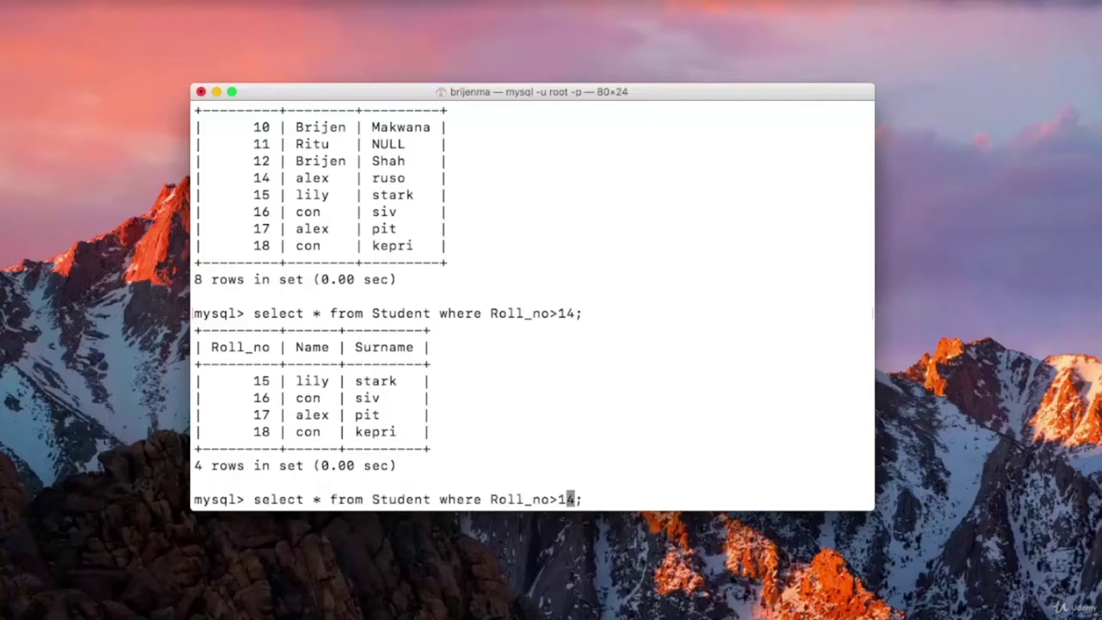
key("BackSpace")
type("=")
key("Right")
key("Right")
key("Right")
key("Return")
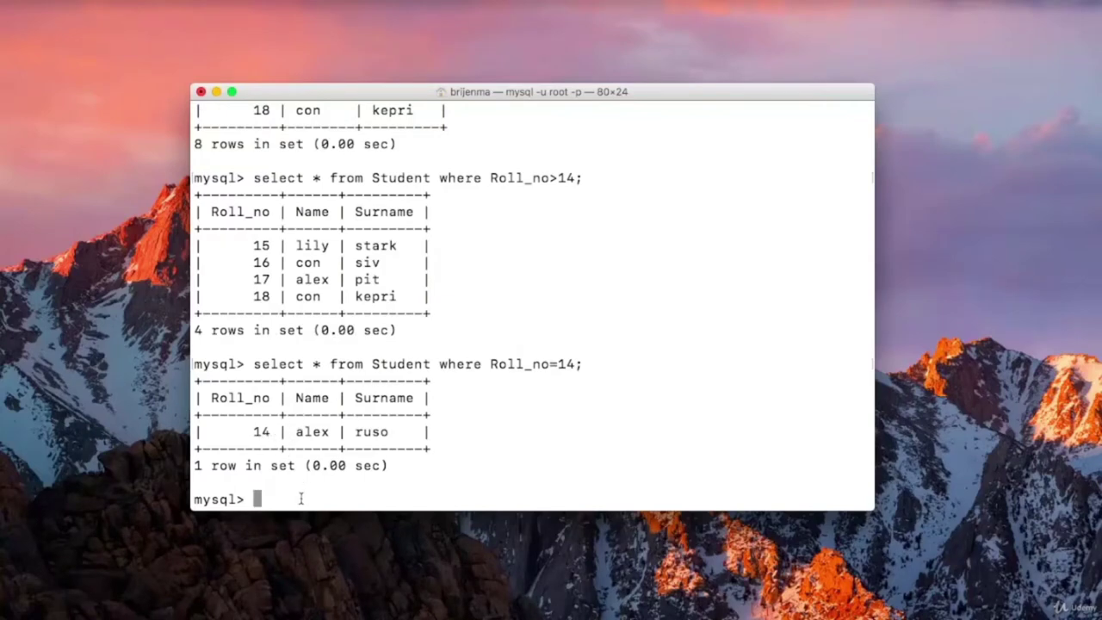
Edit the query to Roll_no<15 and run it, returning four rows.
key("Up")
key("Left")
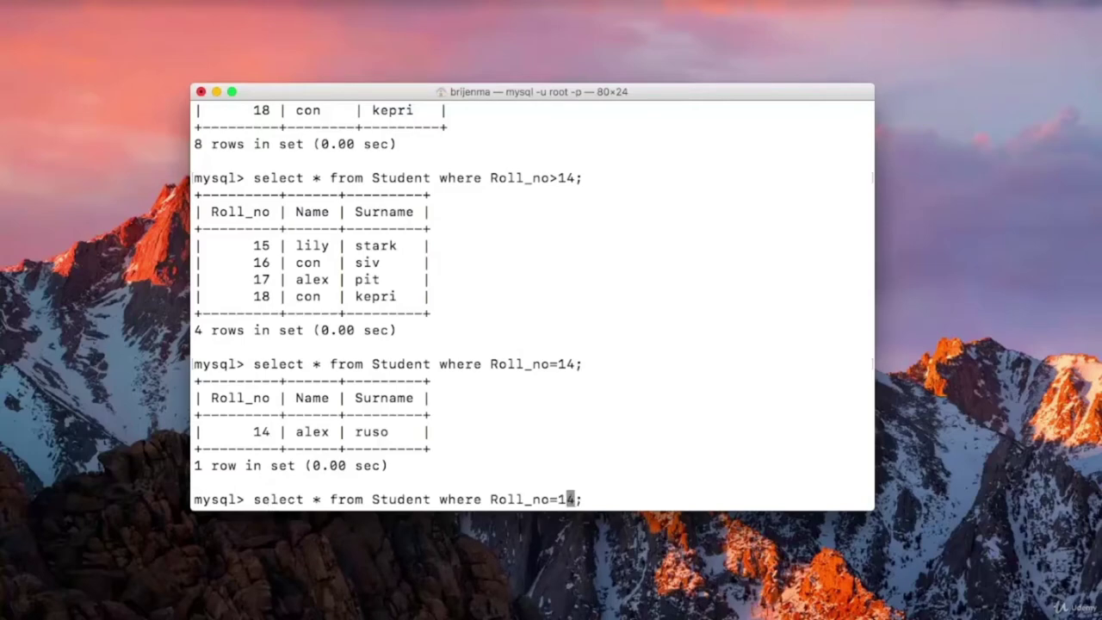
key("BackSpace")
type("5")
key("Left")
key("Left")
key("BackSpace")
type("<")
key("Right")
key("Right")
key("Right")
key("Return")
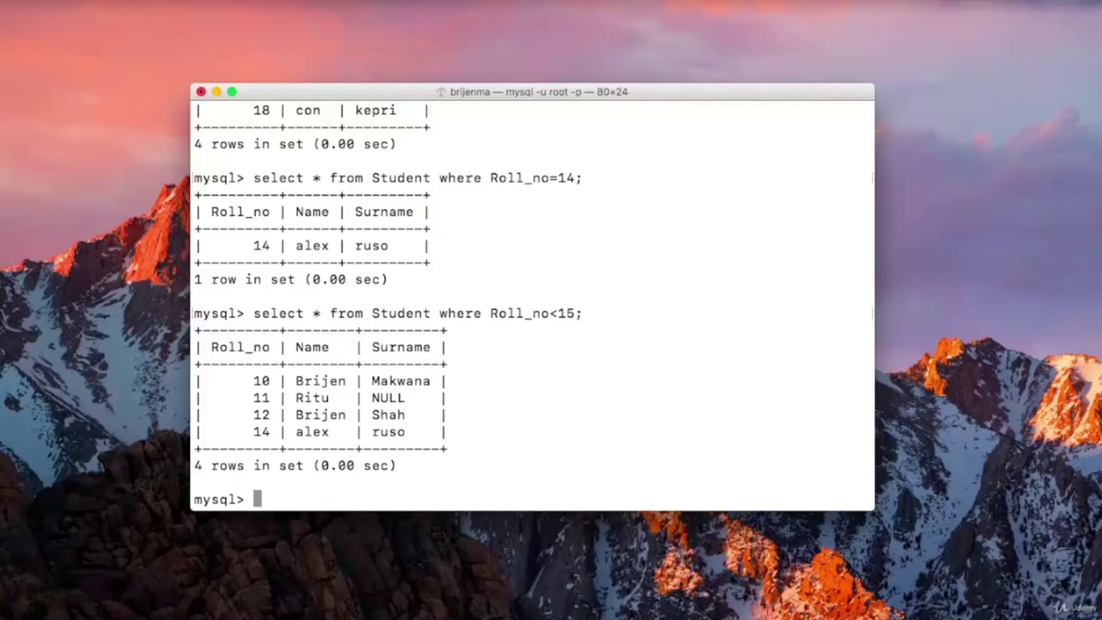
Run select * from Student where Name="Brijen"; returning Roll_no 10 and 12.
type("select * from ")
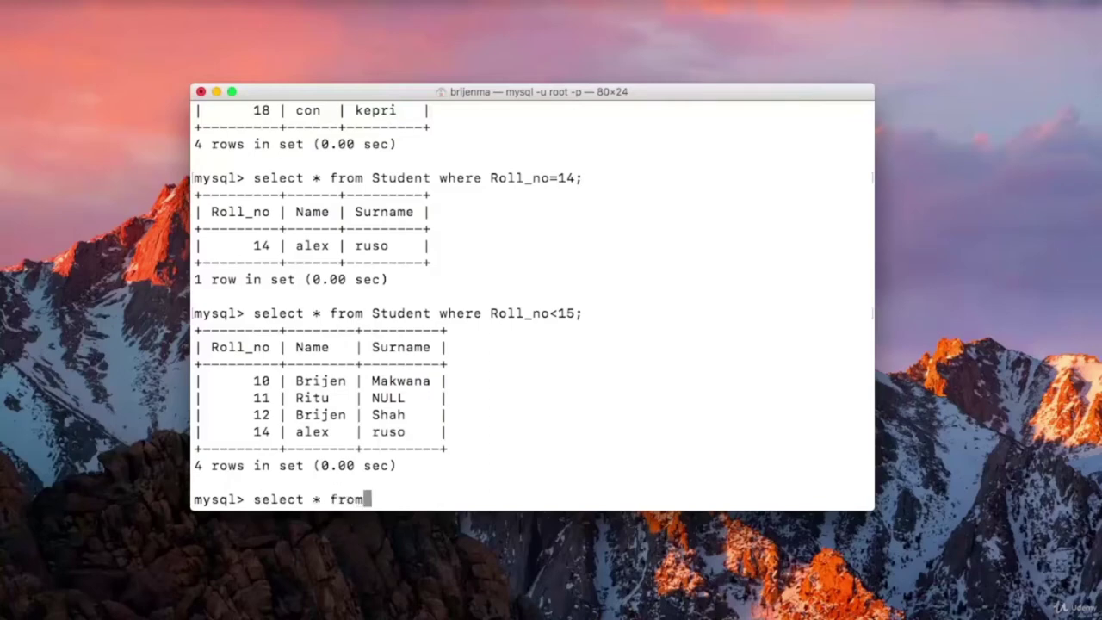
type("Student where ")
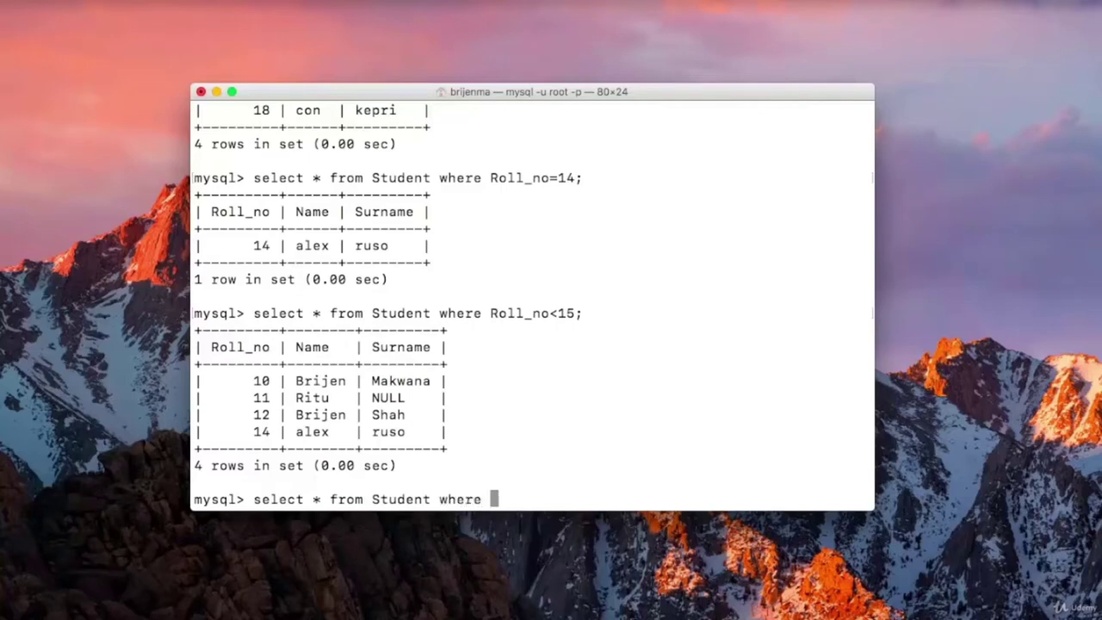
type("Name=\"Brijen")
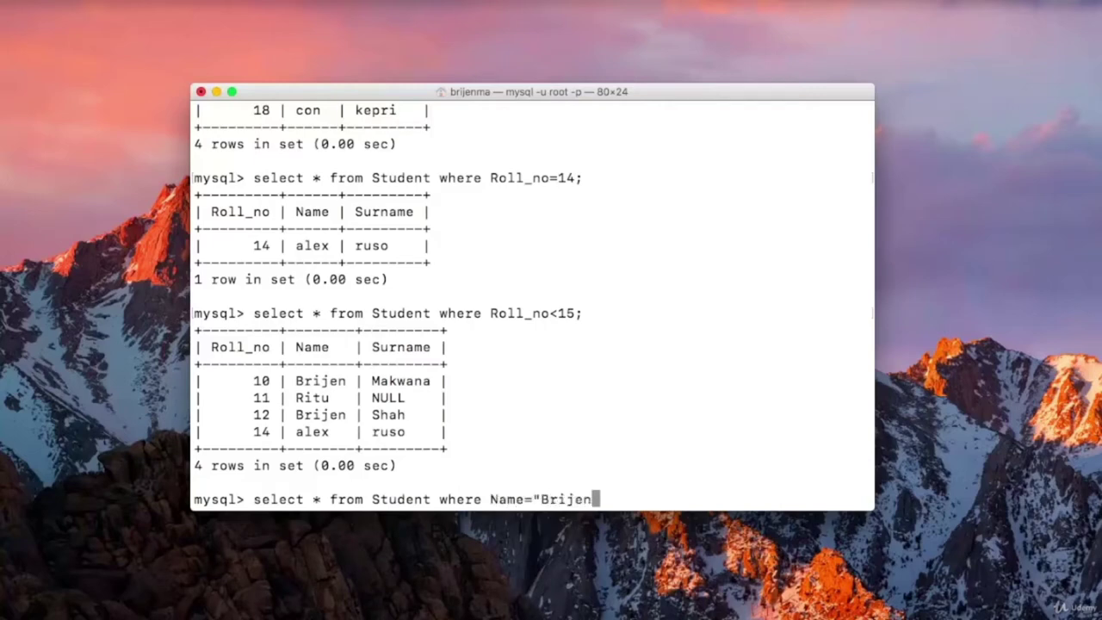
type("\";")
key("Return")
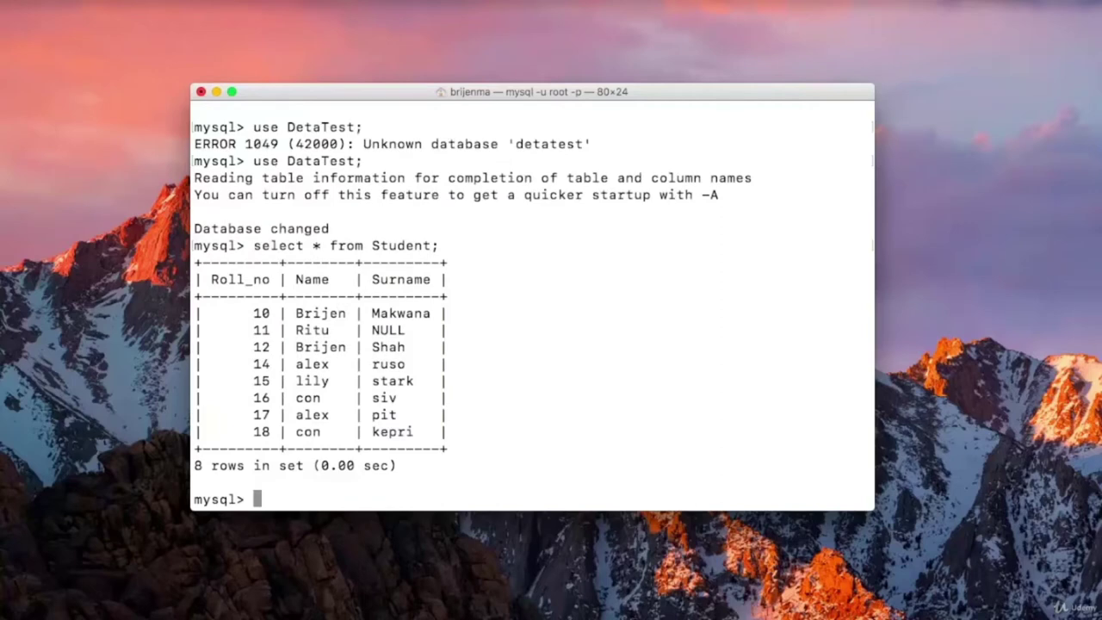
type("select * ")
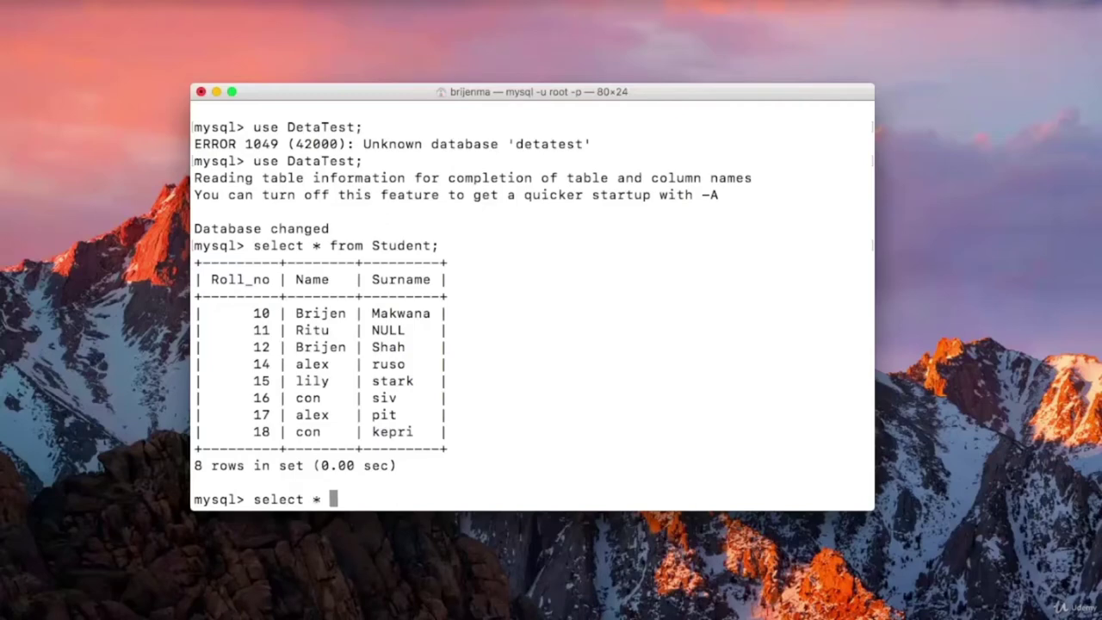
type("from Student where")
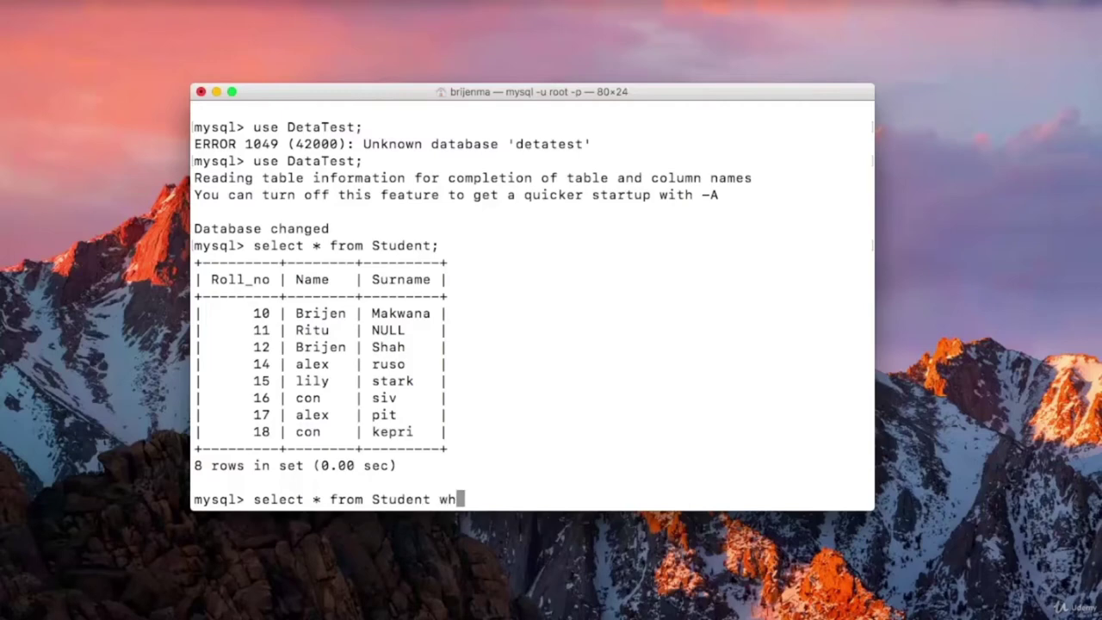
Run select * from Student where Name<>"Brijen"; returning six rows without Roll_no 10 and 12.
key("BackSpace")
key("BackSpace")
key("BackSpace")
type("ere nam")
key("BackSpace")
key("BackSpace")
key("BackSpace")
type("Name")
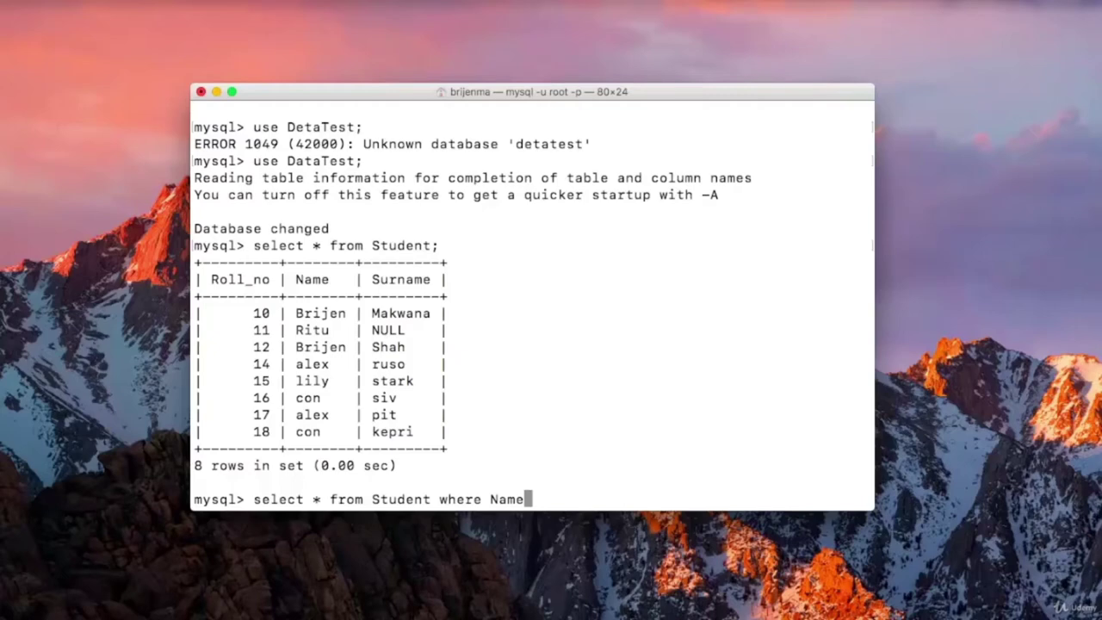
type("<>\"Brijen")
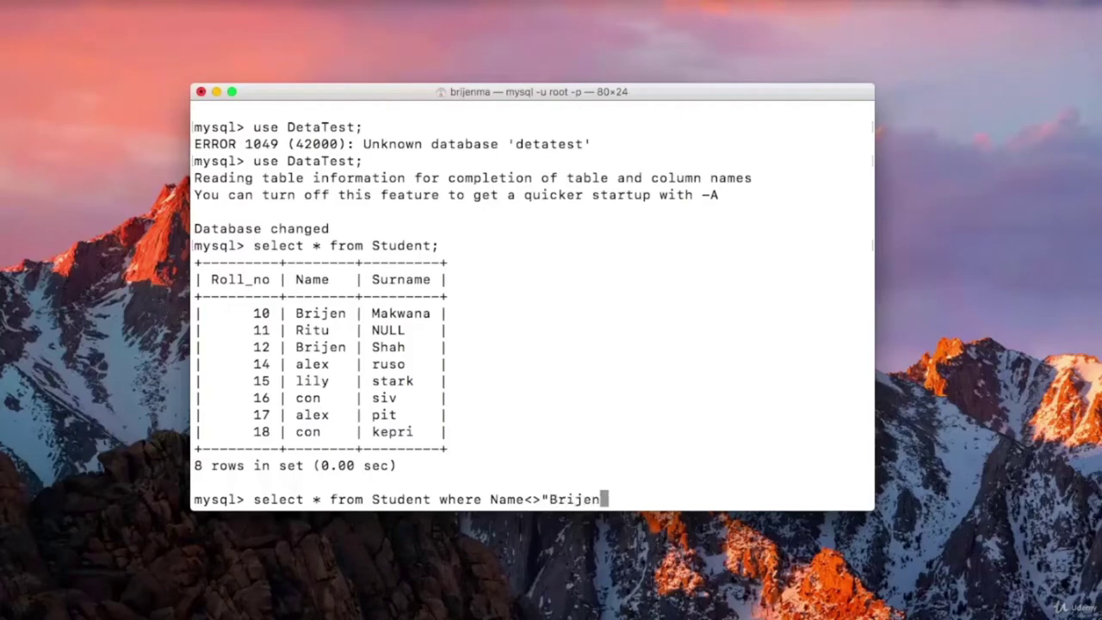
type("\"")
type(";")
key("Return")
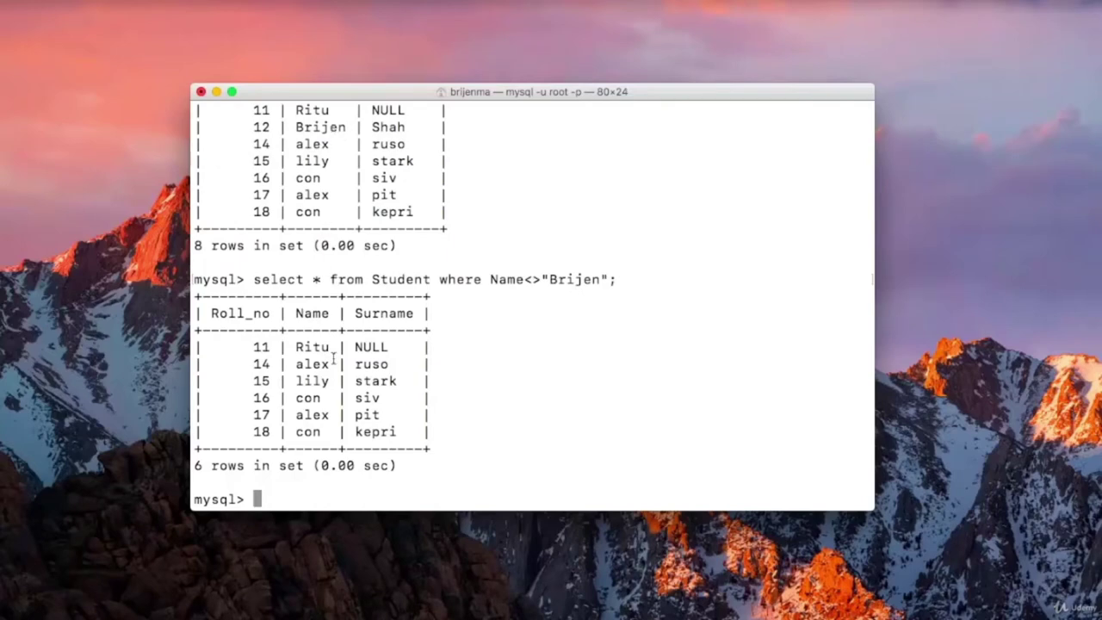
scroll(333, 360, "up", 5)
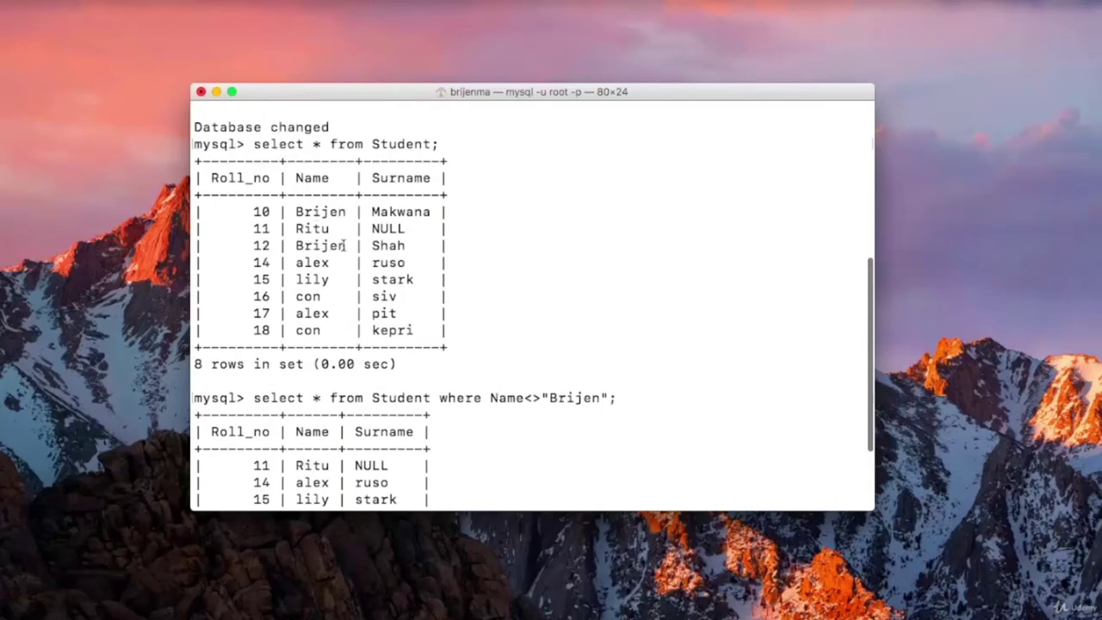
scroll(344, 376, "down", 5)
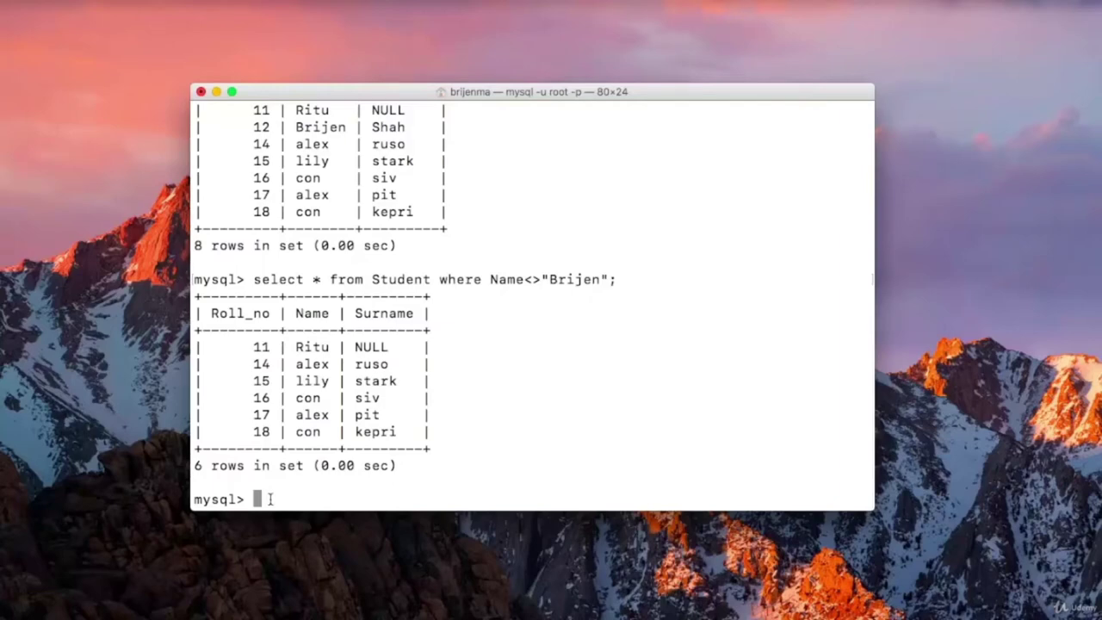
type("select I")
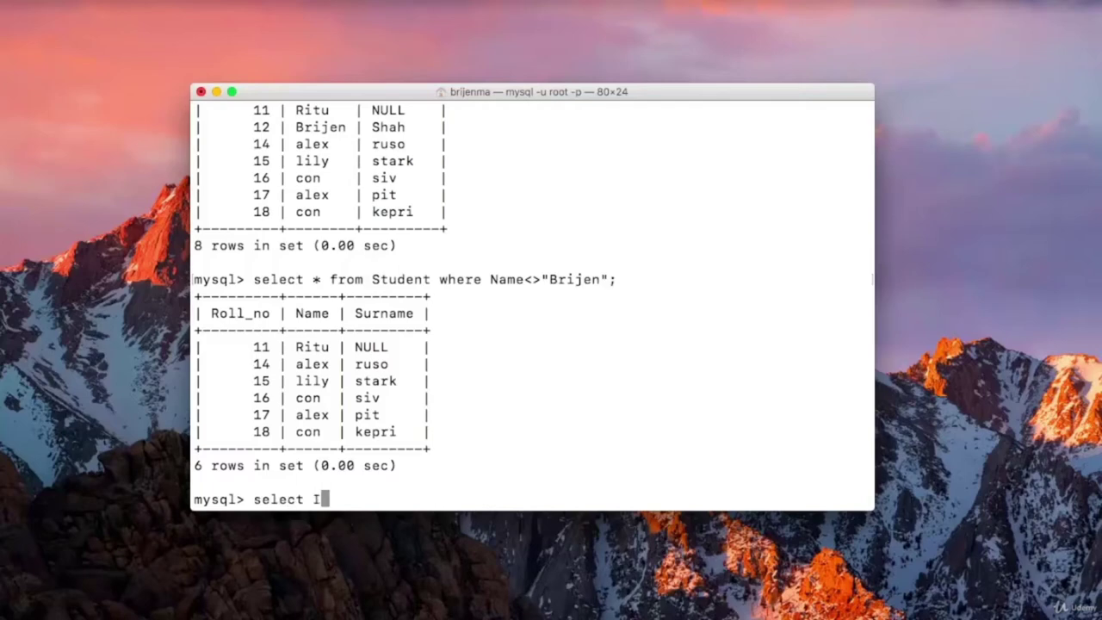
type("d from Student ")
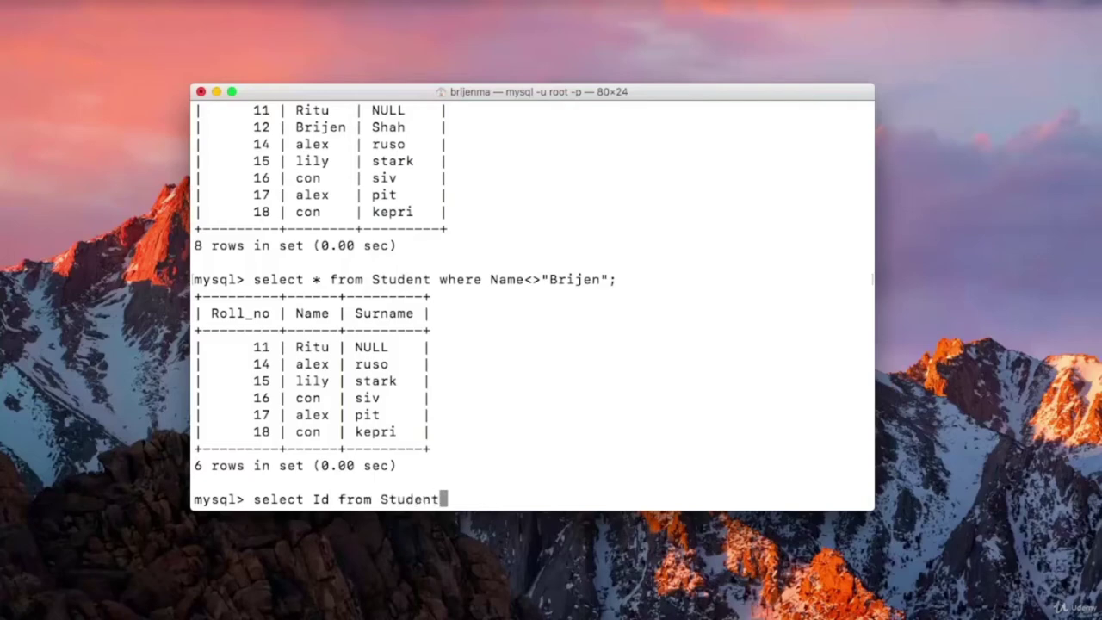
type("where")
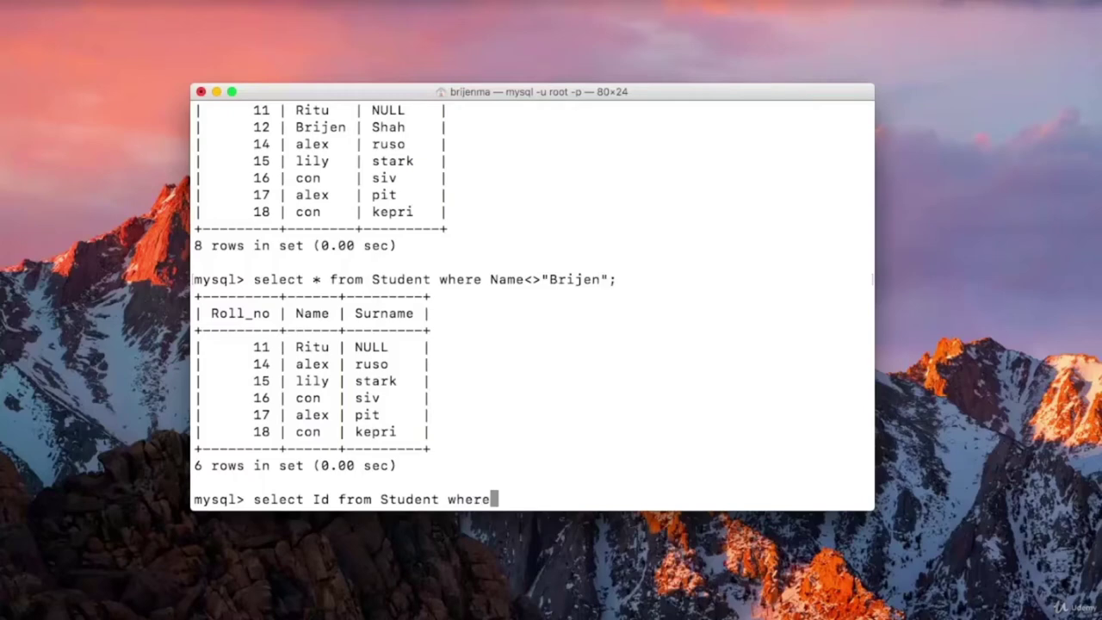
type(" name")
In the mysql CLI, run a query selecting Id from Student where Name="Brijen".
key("BackSpace")
key("BackSpace")
key("BackSpace")
key("BackSpace")
type("Name")
key("BackSpace")
type("=\"Brije")
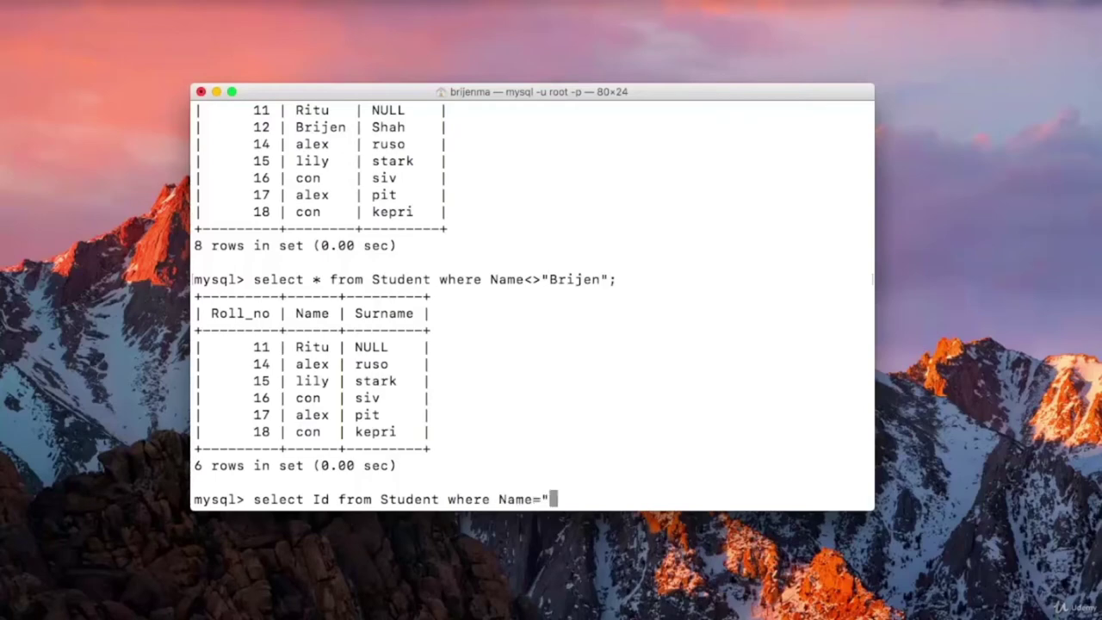
type("n\";")
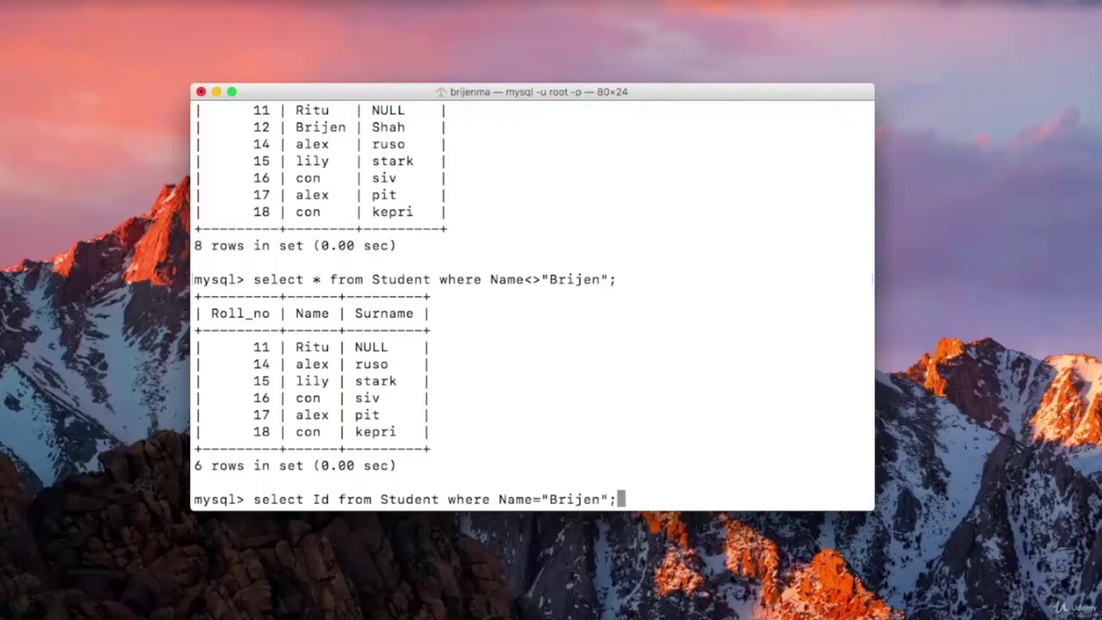
key("Return")
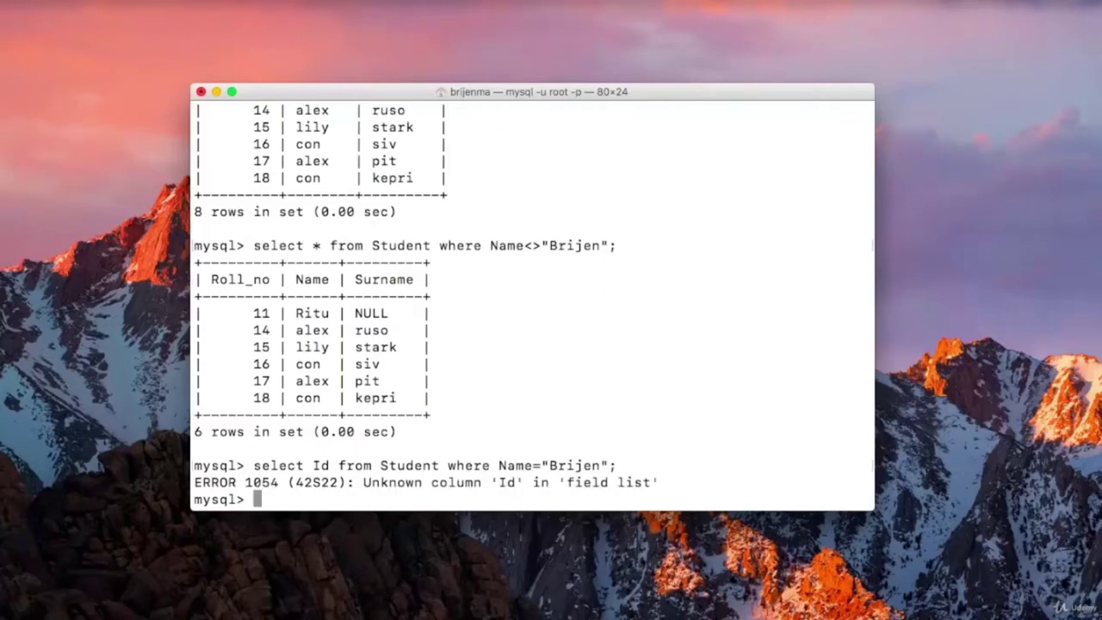
Change Id to Roll_no and rerun to get 10 and 12, then quit Terminal.
key("Up")
key("Left")
key("Left")
key("Left")
key("Left")
key("Left")
key("Left")
key("Left")
key("Left")
key("Left")
key("Left")
key("Left")
key("Left")
key("Left")
key("Left")
key("Left")
key("Left")
key("Left")
key("Left")
key("Left")
key("Left")
key("Left")
key("Left")
key("Left")
key("Left")
key("Left")
key("Left")
key("Left")
key("Left")
key("Left")
key("Left")
key("Left")
key("Left")
key("Left")
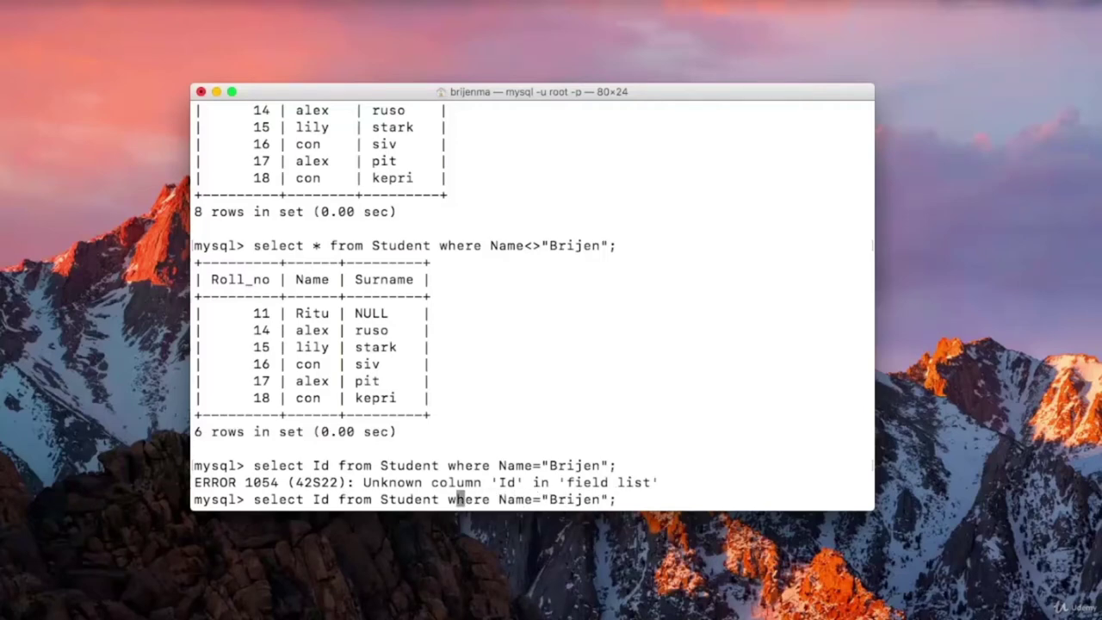
key("Right")
key("BackSpace")
key("BackSpace")
type("Roll_no")
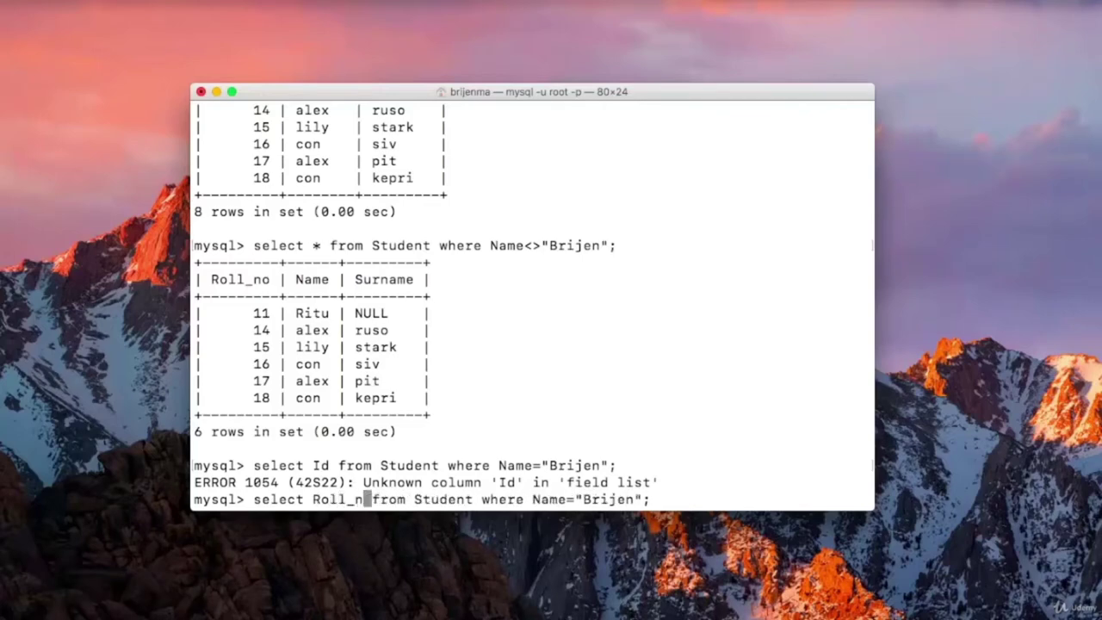
key("Right")
key("Right")
key("Right")
key("Right")
key("Right")
key("Right")
key("Right")
key("Right")
key("Right")
key("Right")
key("Right")
key("Right")
key("Right")
key("Right")
key("Right")
key("Right")
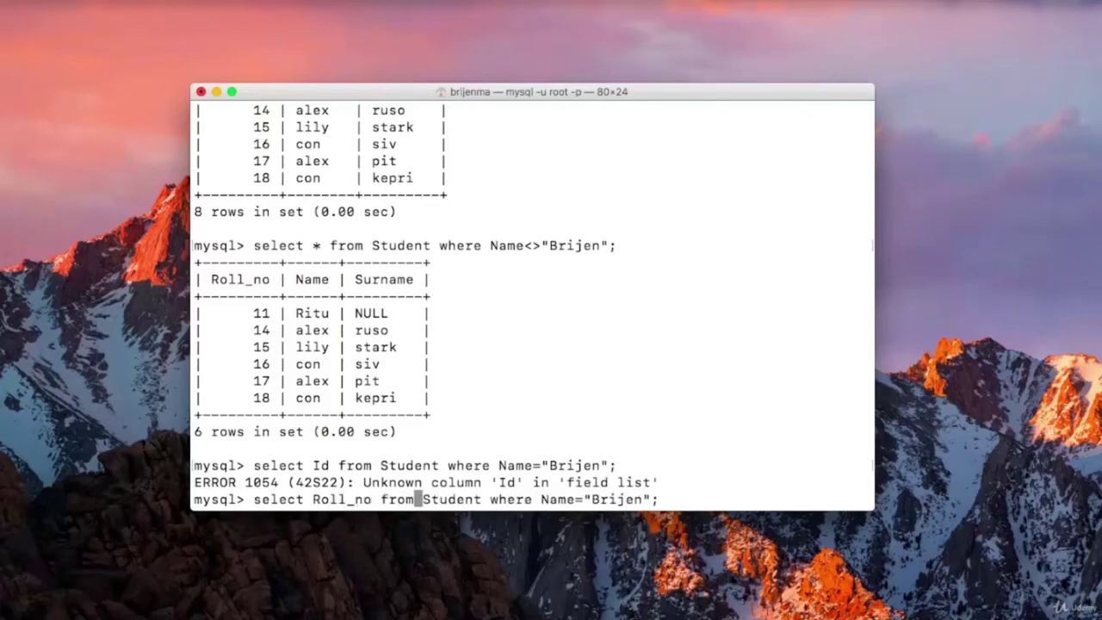
key("Right")
key("Right")
key("Right")
key("Right")
key("Right")
key("Right")
key("Right")
key("Right")
key("Right")
key("Right")
key("Right")
key("Right")
key("Right")
key("Right")
key("Right")
key("Right")
key("Right")
key("Right")
key("Return")
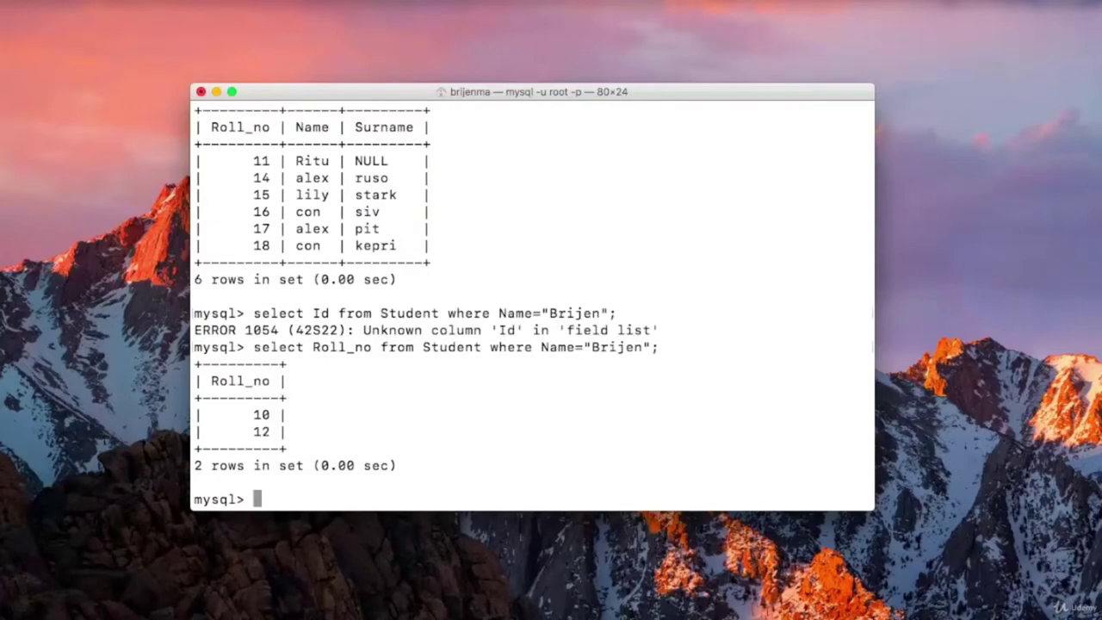
scroll(204, 381, "up", 10)
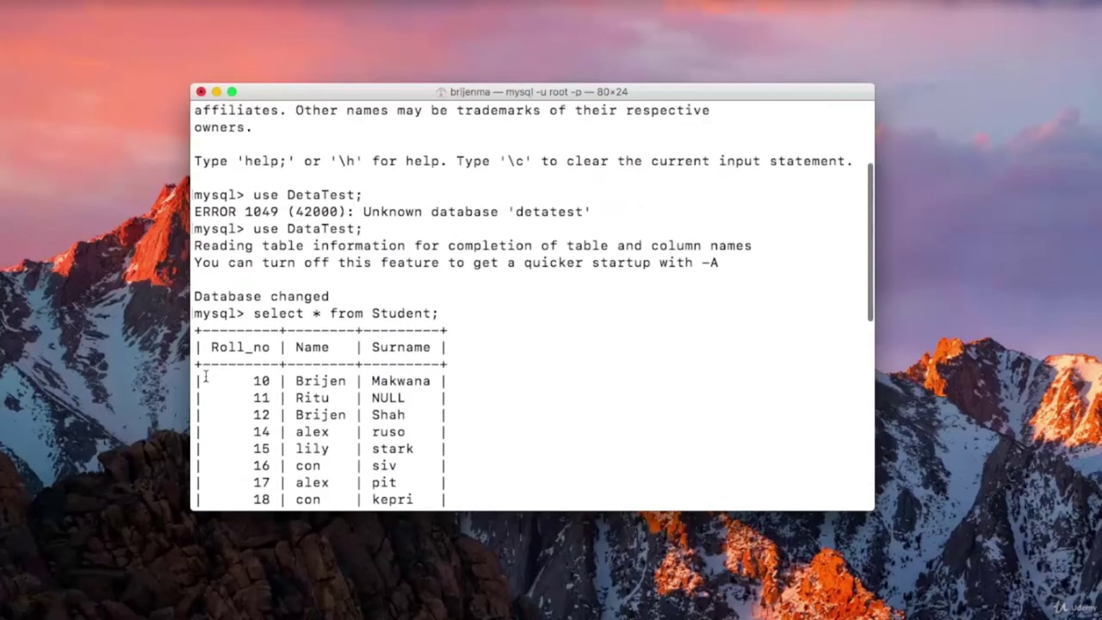
scroll(204, 379, "down", 2)
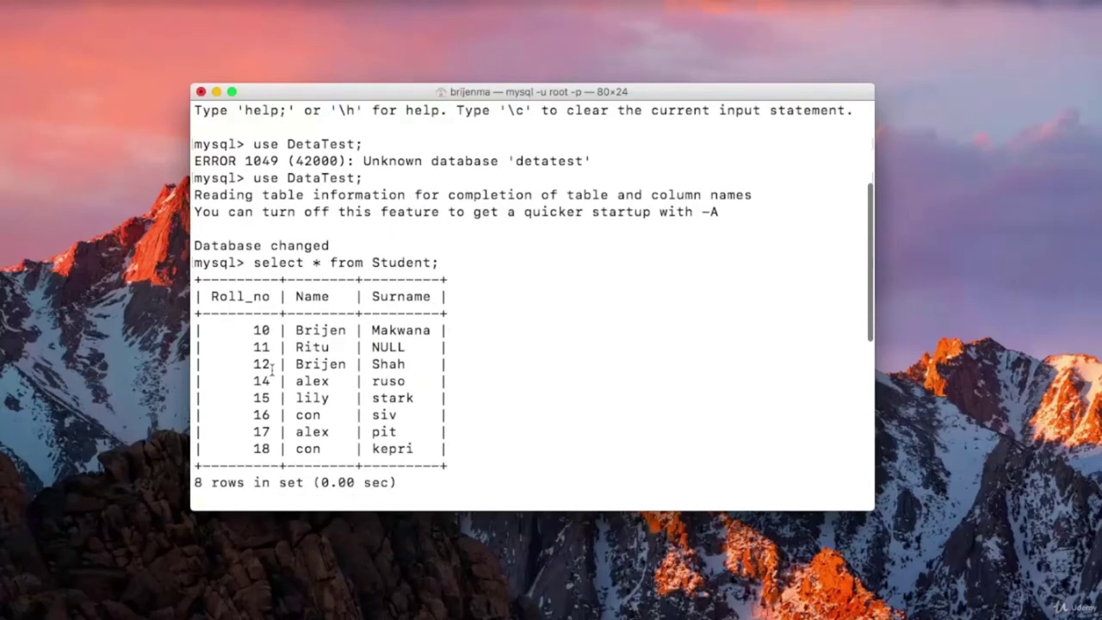
scroll(314, 362, "down", 8)
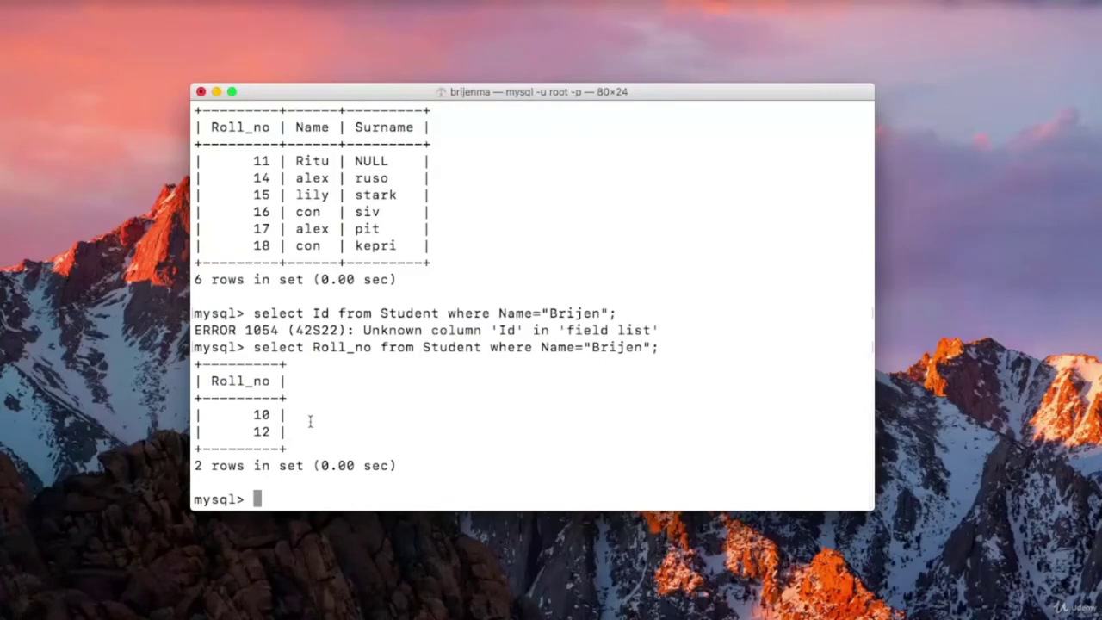
key("super+w")
left_click(656, 194)
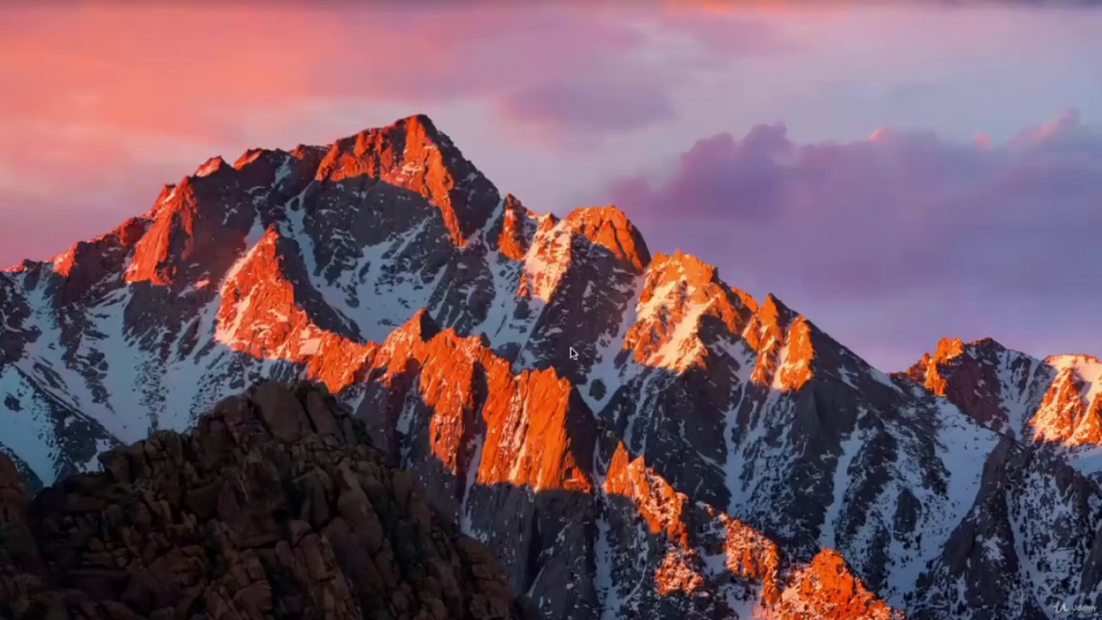
Launch MySQL Workbench and open the SQL editor for the NewData connection.
key("F4")
left_click(781, 51)
left_click_drag(743, 216, 627, 221)
left_click(551, 183)
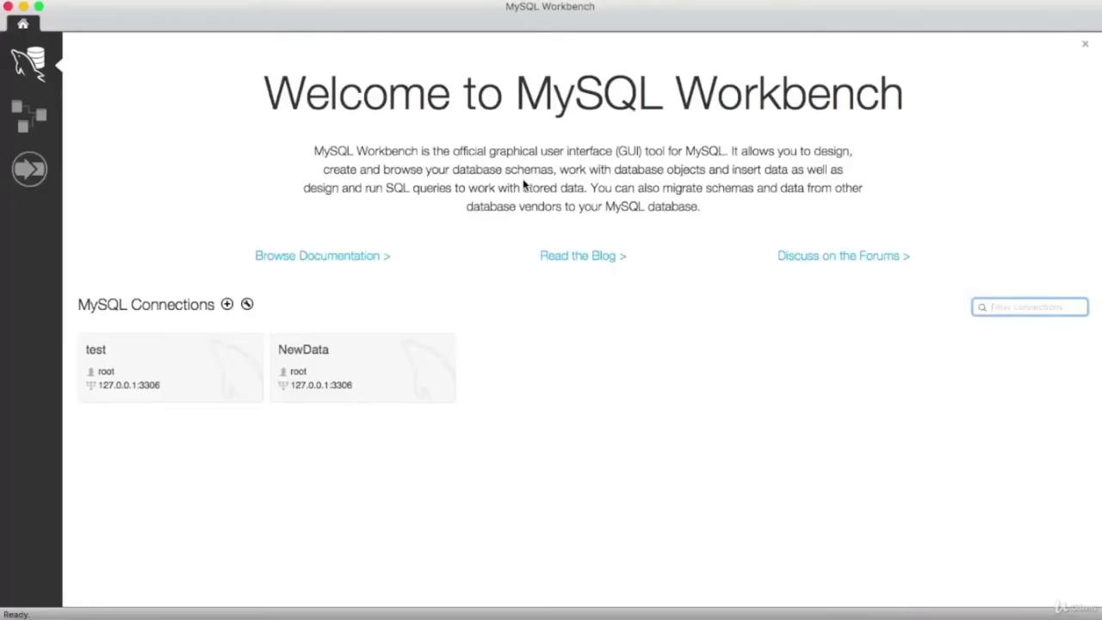
left_click(384, 363)
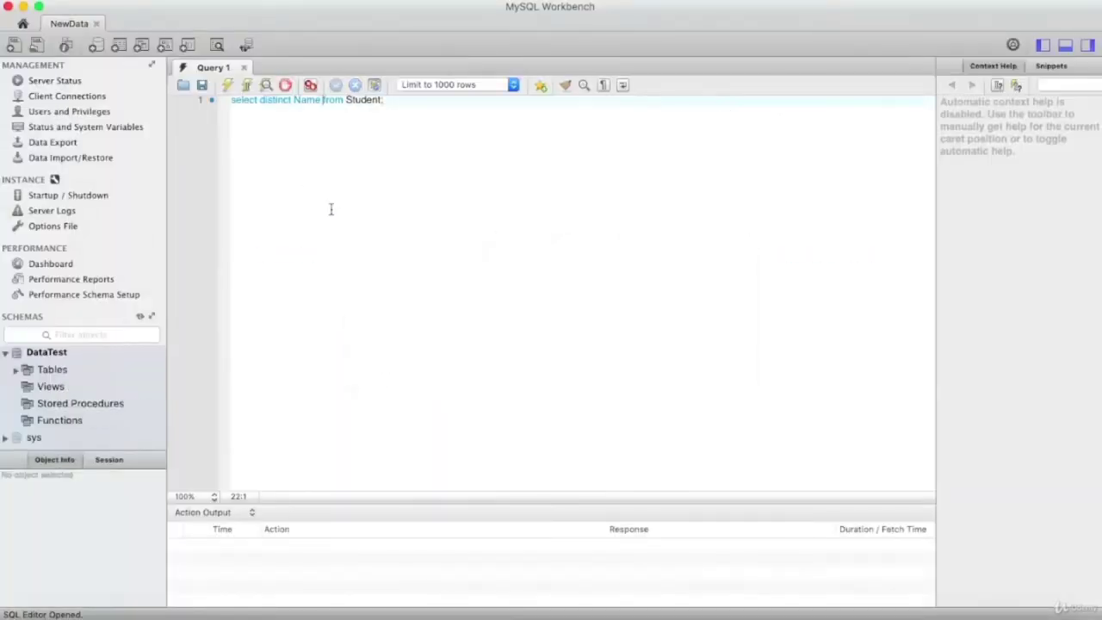
Replace the old query with select * from Student; and run it, returning 8 rows.
key("super+a")
key("BackSpace")
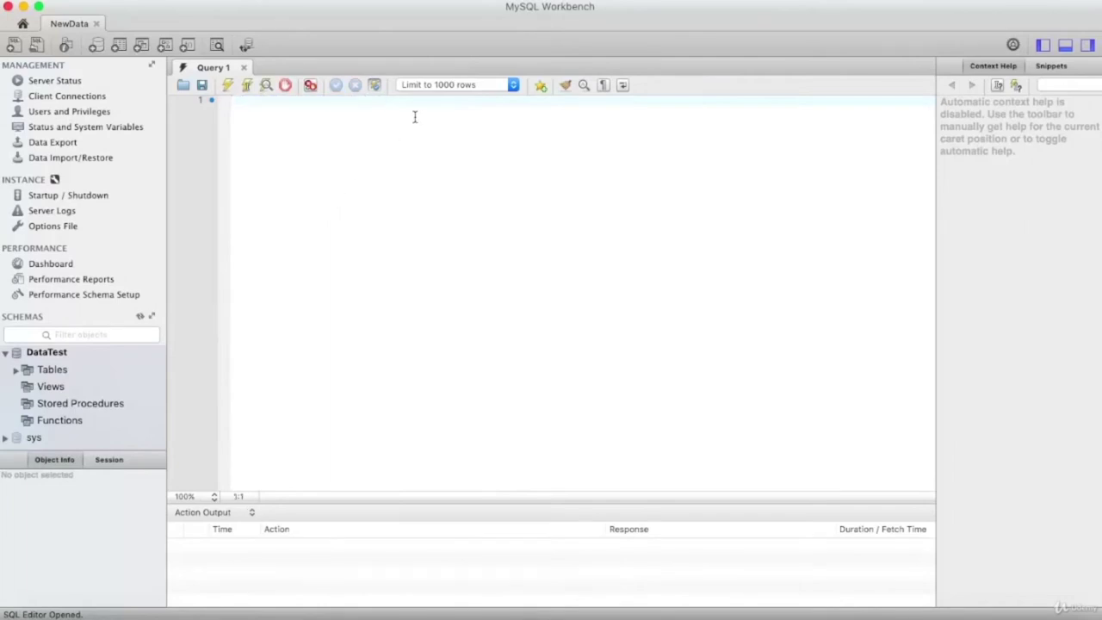
type("select * from Studen")
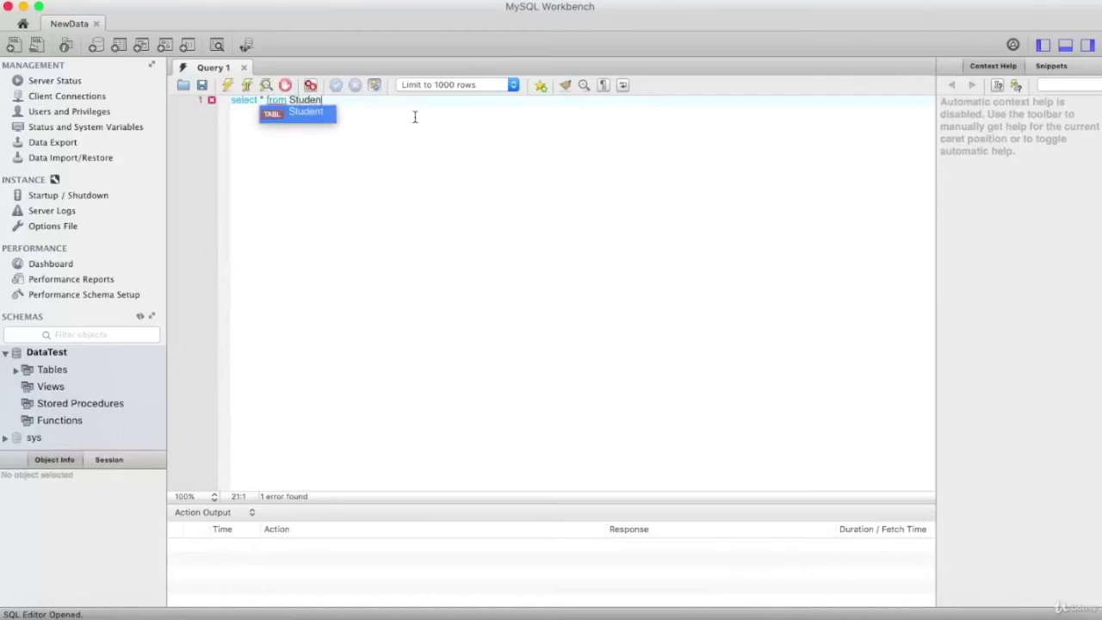
type("t;")
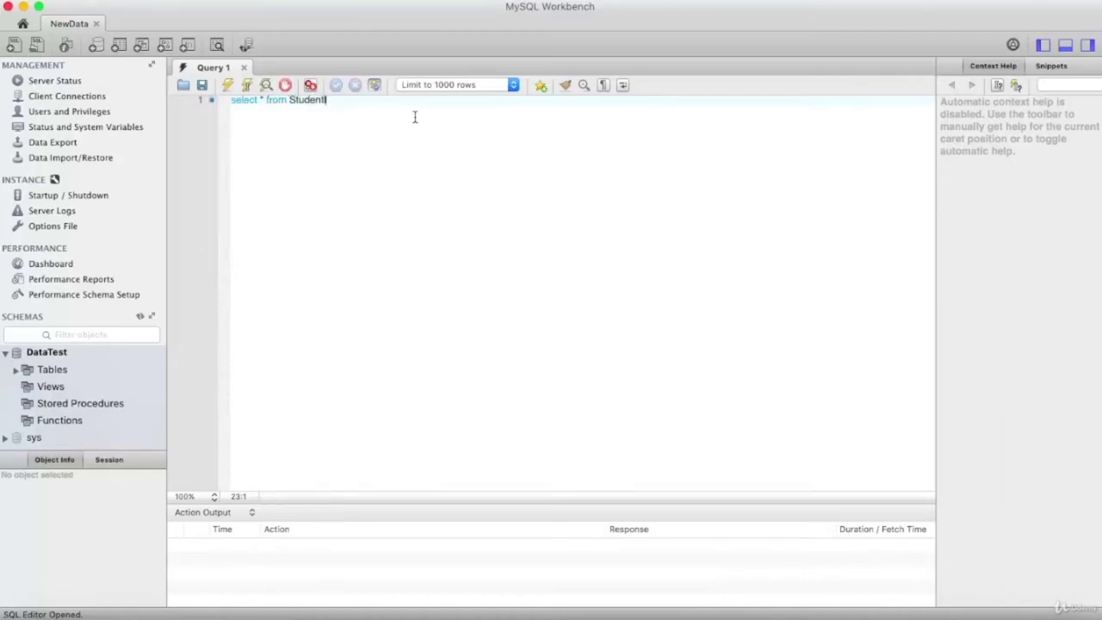
key("Return")
left_click(388, 98)
left_click(247, 84)
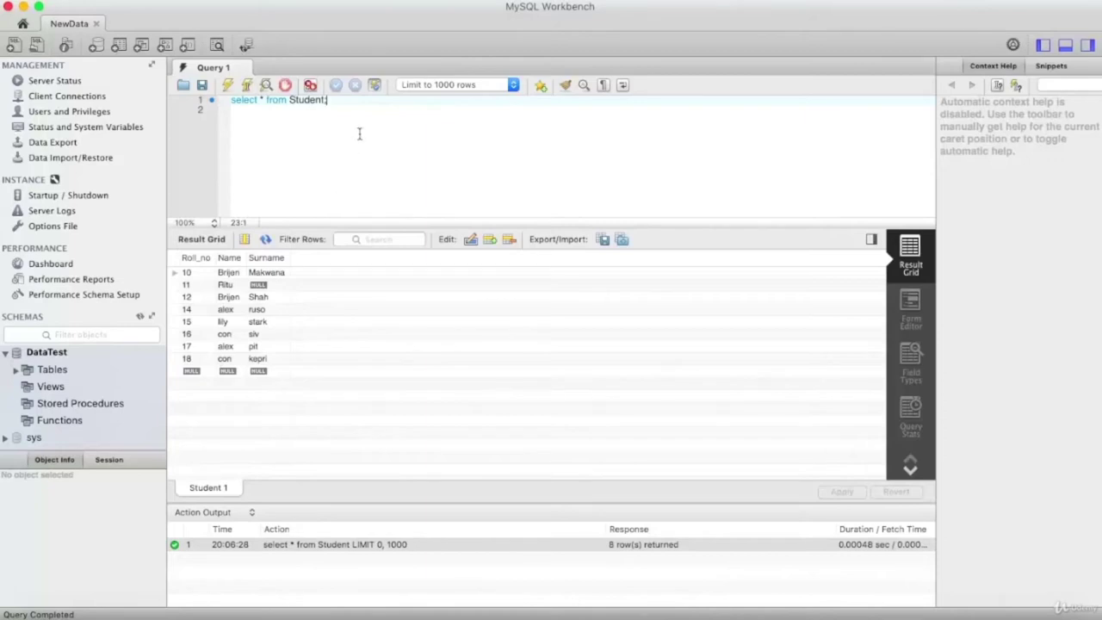
Add where Roll_no<=14 to the Student query and run it, returning 4 rows.
key("BackSpace")
key("BackSpace")
key("BackSpace")
key("BackSpace")
key("BackSpace")
key("BackSpace")
type("udent where Roll")
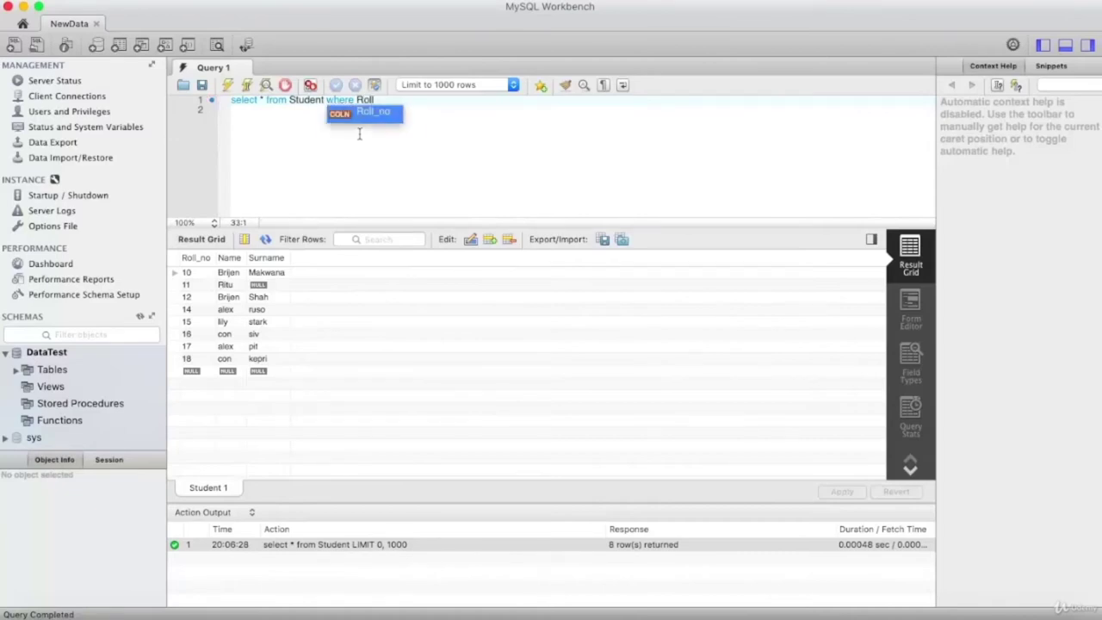
key("BackSpace")
type("_no")
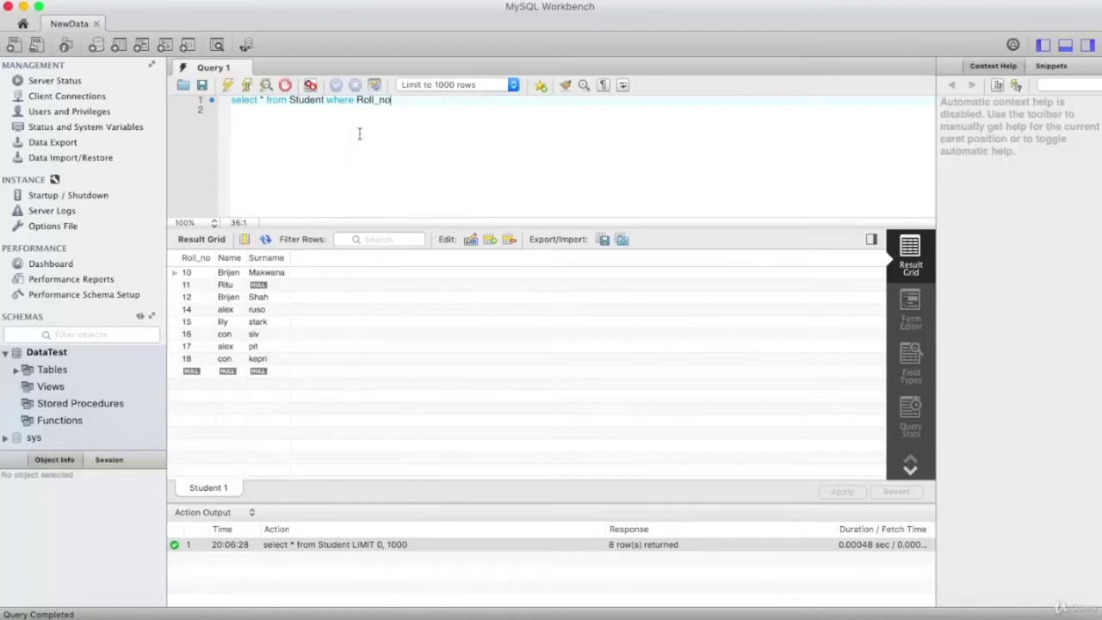
type("<=14;")
left_click(247, 85)
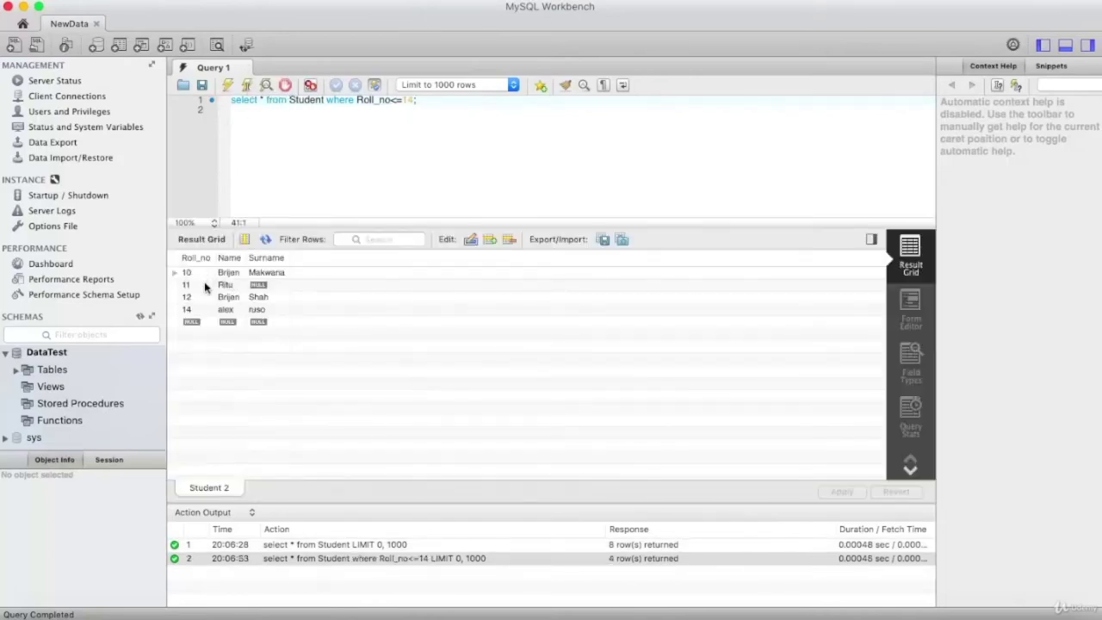
Change the filter to Roll_no<14 and rerun, leaving 3 rows.
double_click(406, 100)
key("BackSpace")
left_click(247, 84)
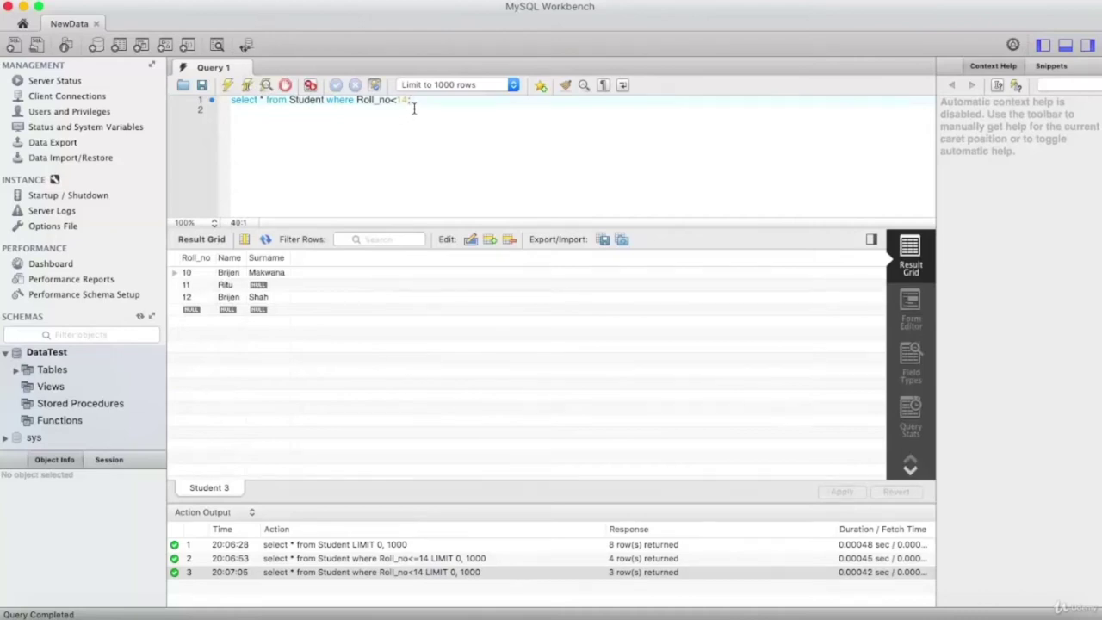
key("BackSpace")
key("BackSpace")
key("BackSpace")
key("BackSpace")
key("BackSpace")
key("BackSpace")
key("BackSpace")
key("BackSpace")
key("BackSpace")
key("BackSpace")
key("BackSpace")
key("BackSpace")
key("BackSpace")
key("BackSpace")
key("BackSpace")
key("BackSpace")
key("BackSpace")
key("BackSpace")
key("BackSpace")
key("BackSpace")
key("BackSpace")
key("BackSpace")
key("BackSpace")
key("BackSpace")
key("BackSpace")
key("BackSpace")
key("BackSpace")
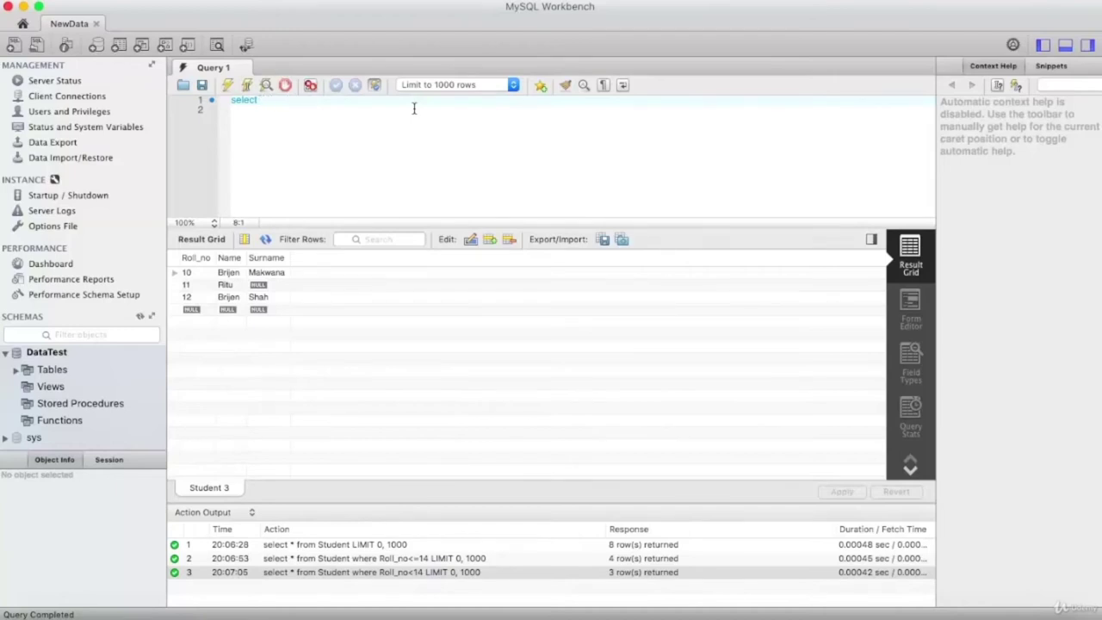
Run select Roll_no,Surname from Student where Name='Ritu'; to get 11 with NULL Surname.
type("Roll_no,Surname")
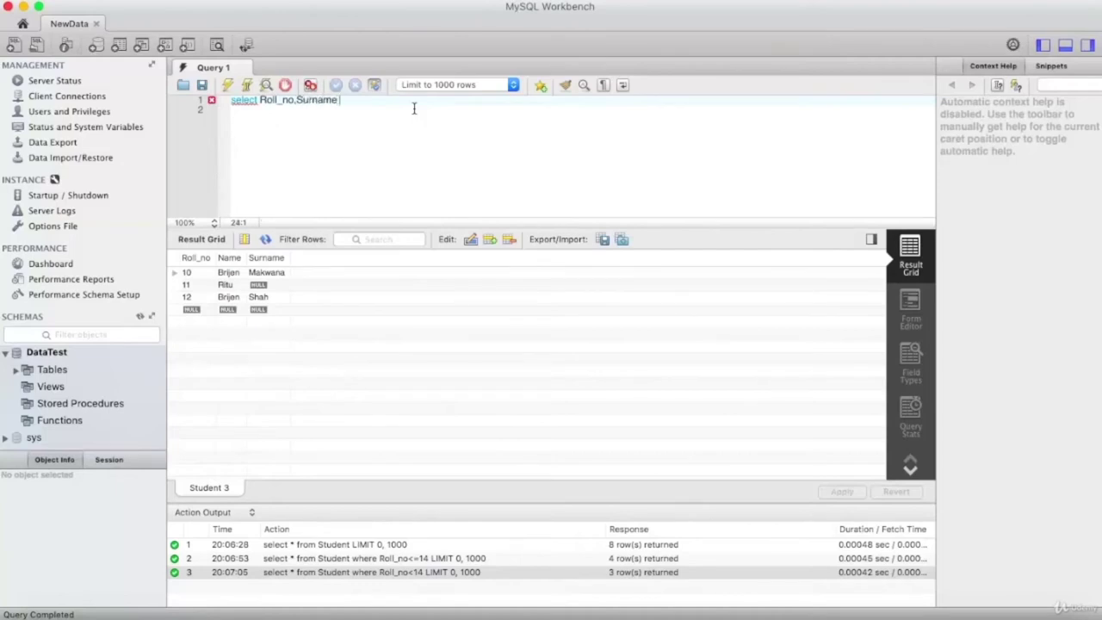
type(" from Student ")
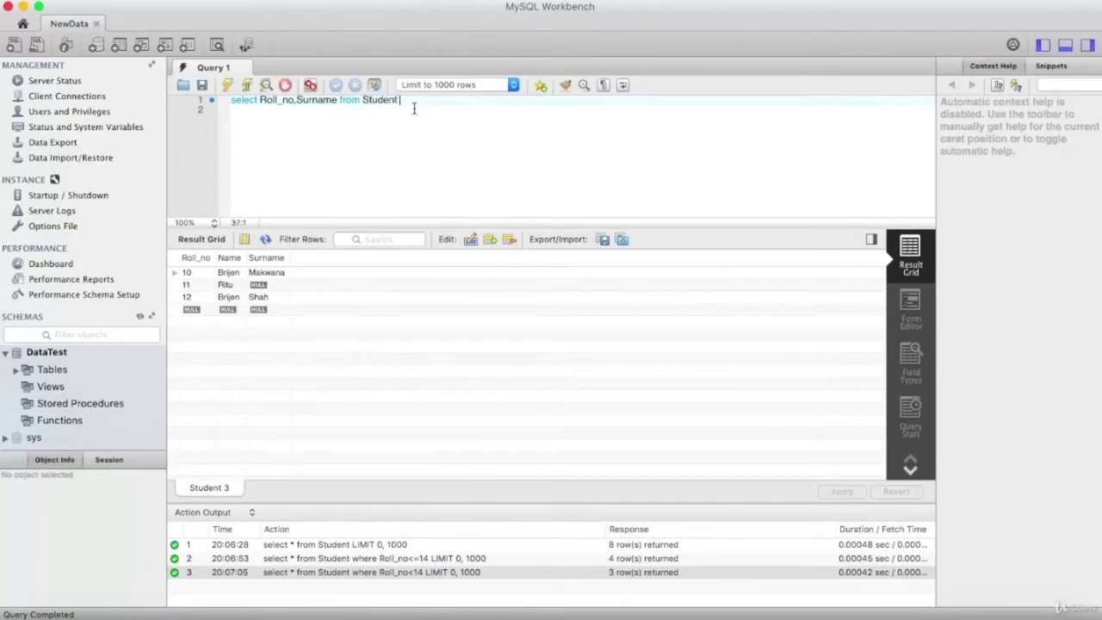
type("where")
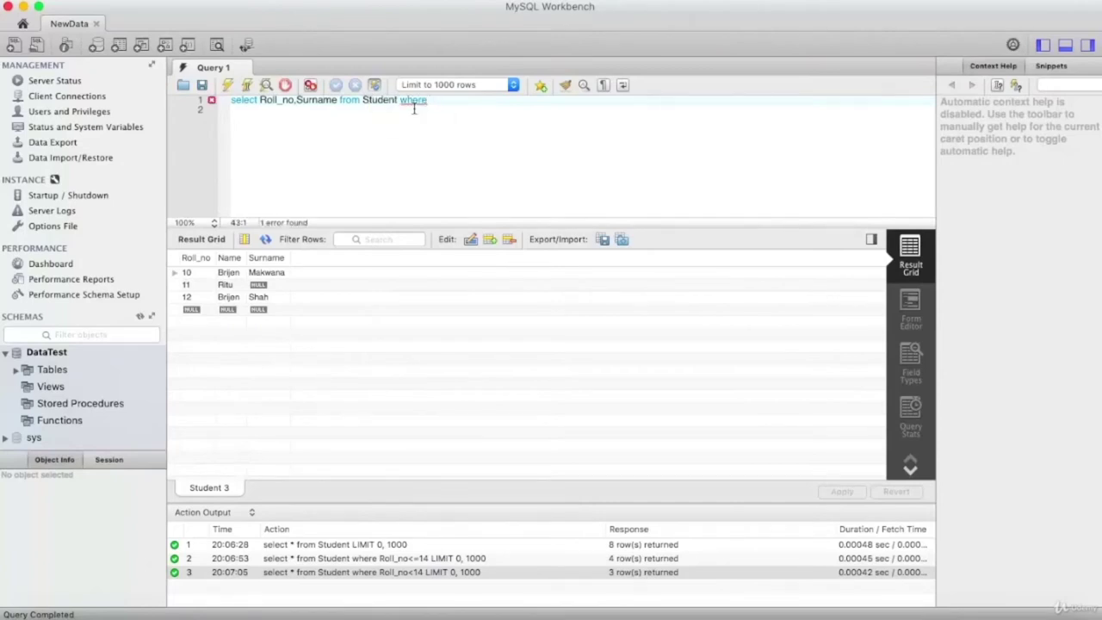
type(" Name='Ritu")
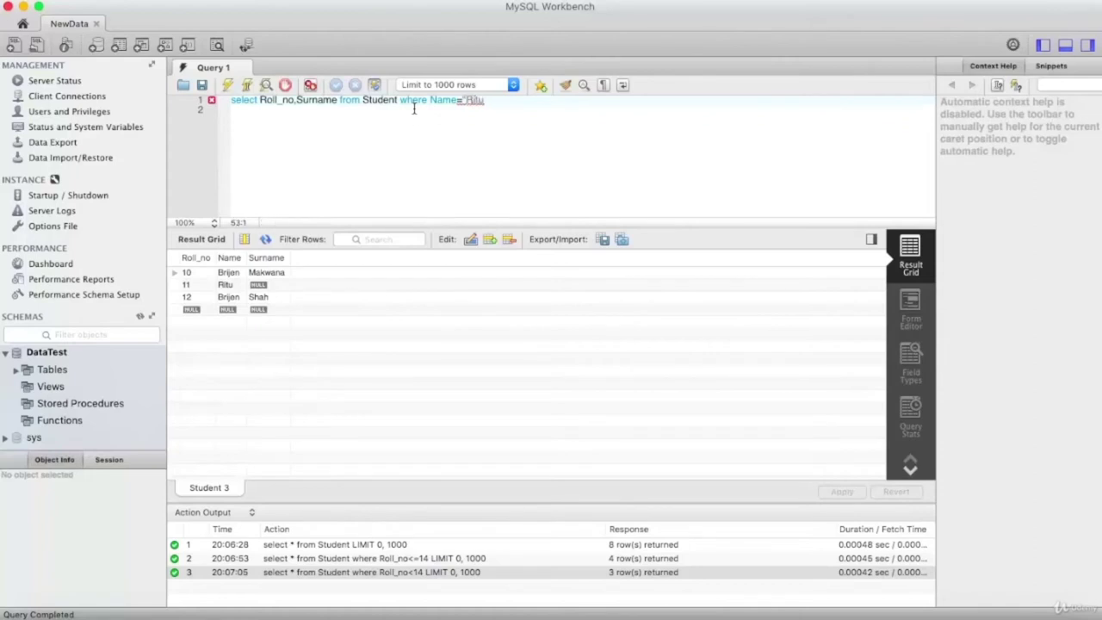
type("';")
left_click(247, 85)
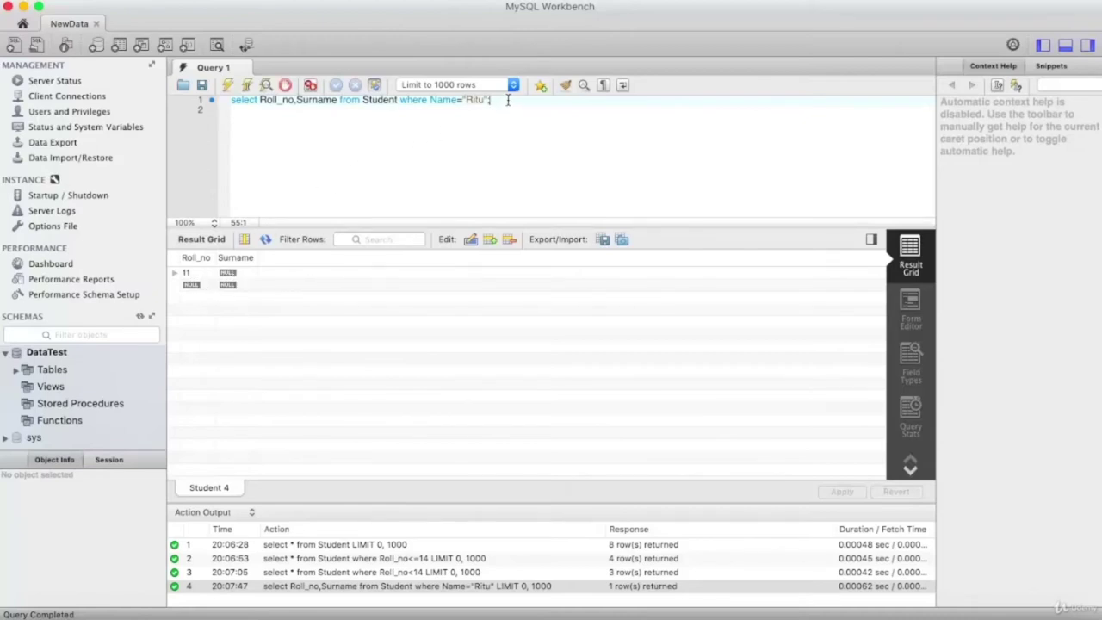
key("BackSpace")
key("BackSpace")
key("BackSpace")
key("BackSpace")
key("BackSpace")
key("BackSpace")
key("BackSpace")
key("BackSpace")
key("BackSpace")
key("BackSpace")
key("BackSpace")
key("BackSpace")
key("BackSpace")
key("BackSpace")
key("BackSpace")
key("BackSpace")
key("BackSpace")
key("BackSpace")
key("BackSpace")
key("BackSpace")
key("BackSpace")
key("BackSpace")
key("BackSpace")
key("BackSpace")
key("BackSpace")
key("BackSpace")
key("BackSpace")
key("BackSpace")
key("BackSpace")
key("BackSpace")
key("BackSpace")
key("BackSpace")
key("BackSpace")
key("BackSpace")
key("BackSpace")
key("BackSpace")
key("BackSpace")
key("BackSpace")
key("BackSpace")
key("BackSpace")
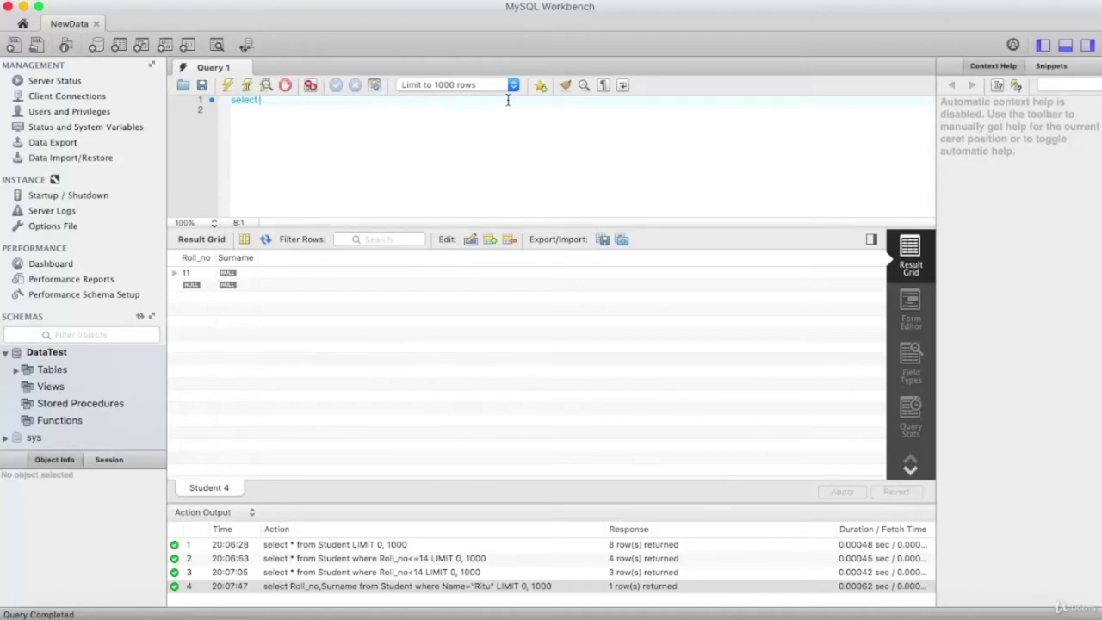
Run select * from Student; to list all students again.
type("* from Studen")
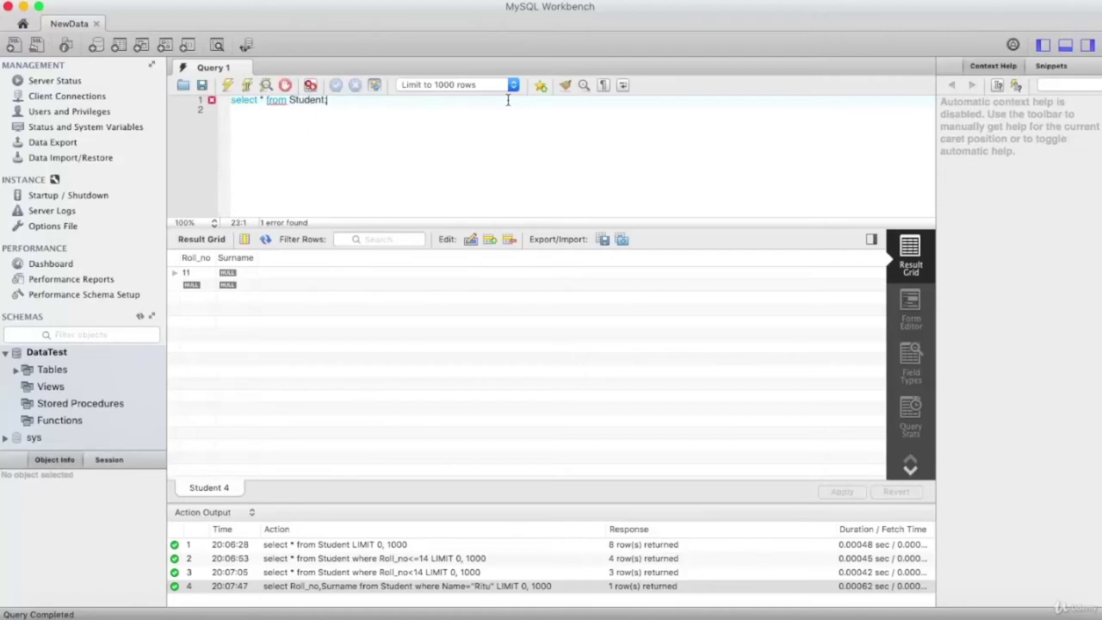
type("t;")
key("Return")
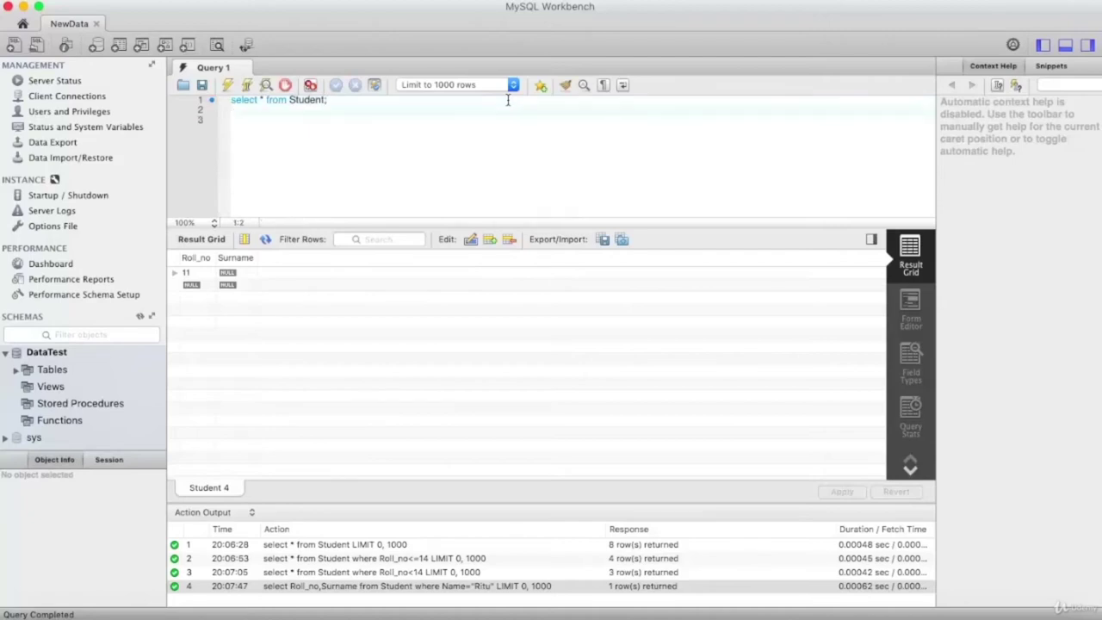
left_click(247, 86)
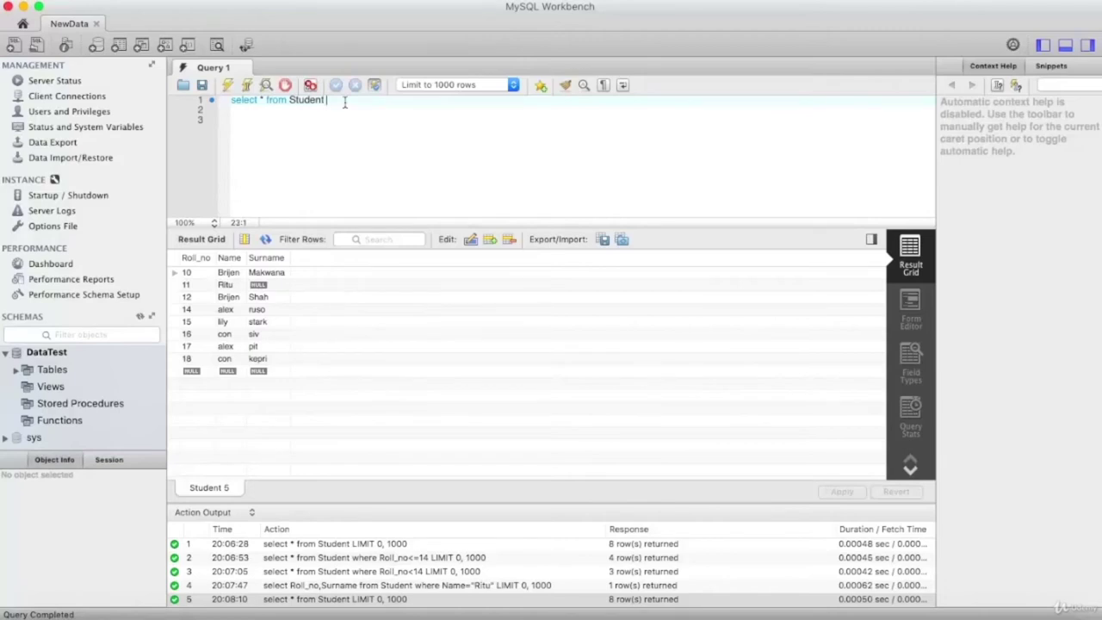
Filter with where Surname=NULL; and run it, which returns 0 rows.
type("where Surname")
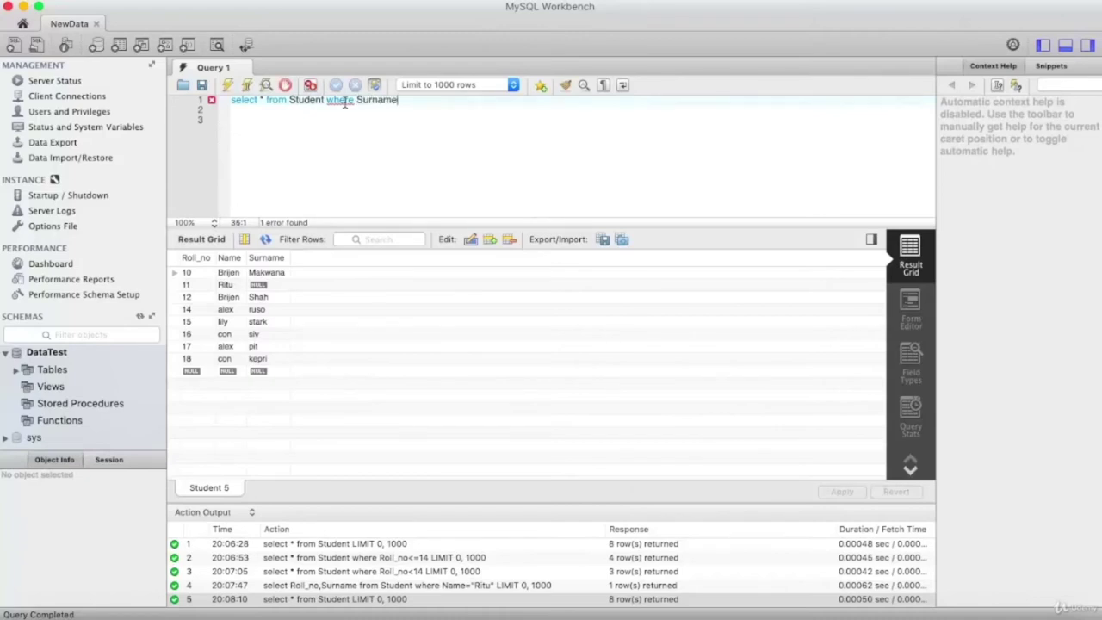
type("=NULL;")
left_click(247, 87)
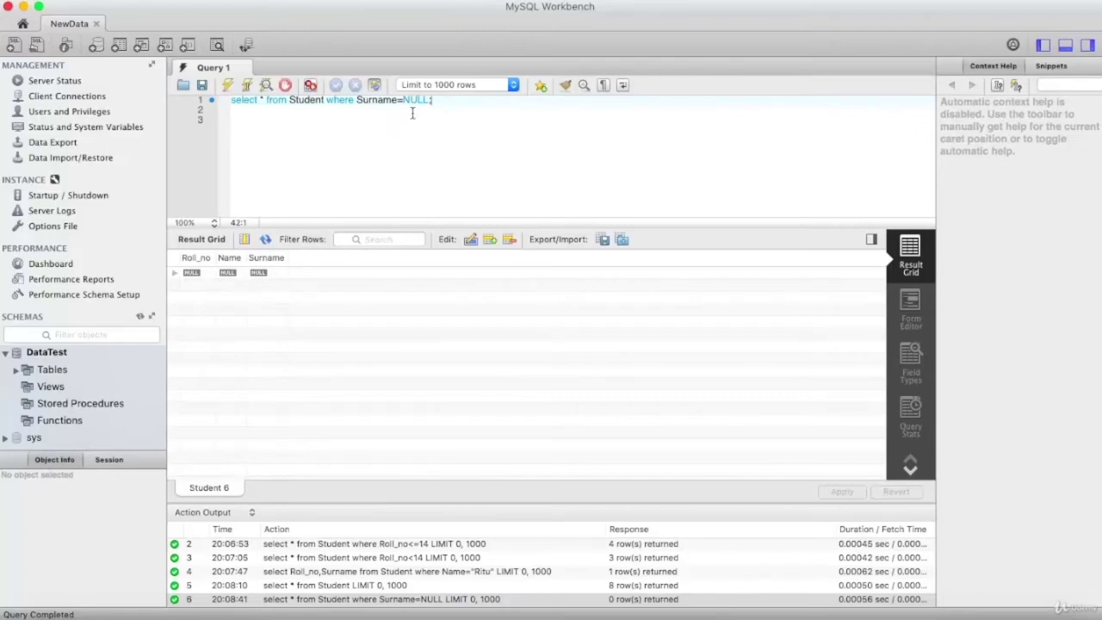
key("BackSpace")
key("BackSpace")
key("BackSpace")
key("BackSpace")
key("BackSpace")
key("BackSpace")
key("BackSpace")
key("BackSpace")
key("BackSpace")
key("BackSpace")
key("BackSpace")
key("BackSpace")
key("BackSpace")
key("BackSpace")
key("BackSpace")
key("BackSpace")
key("BackSpace")
key("BackSpace")
key("BackSpace")
key("BackSpace")
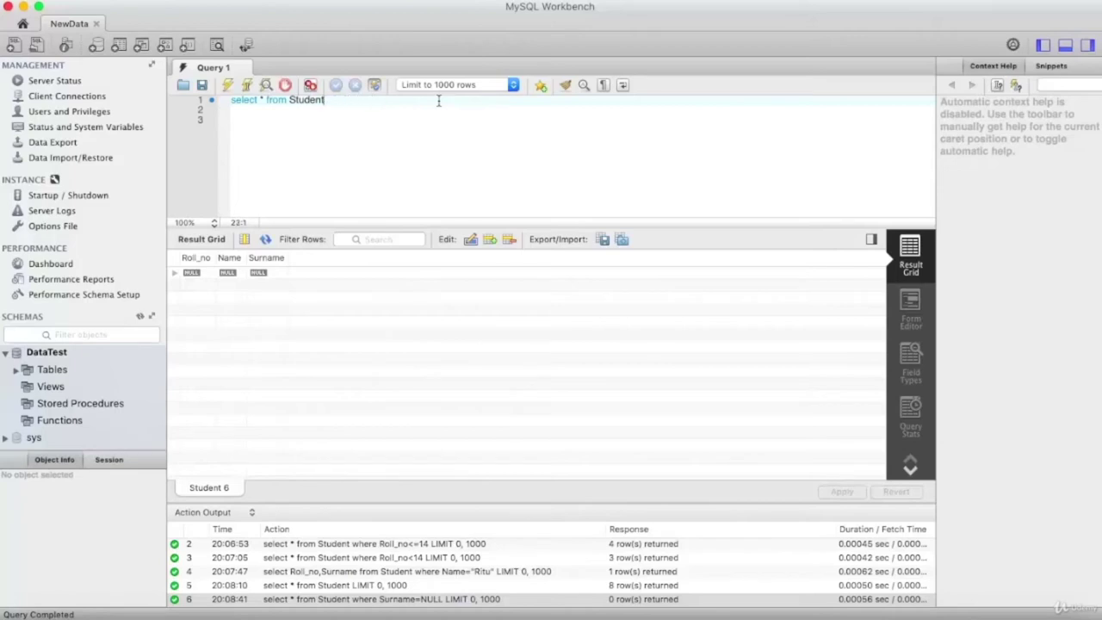
Run select * from Student where Surname is NULL;, returning only Ritu.
type(";")
key("Return")
left_click(247, 86)
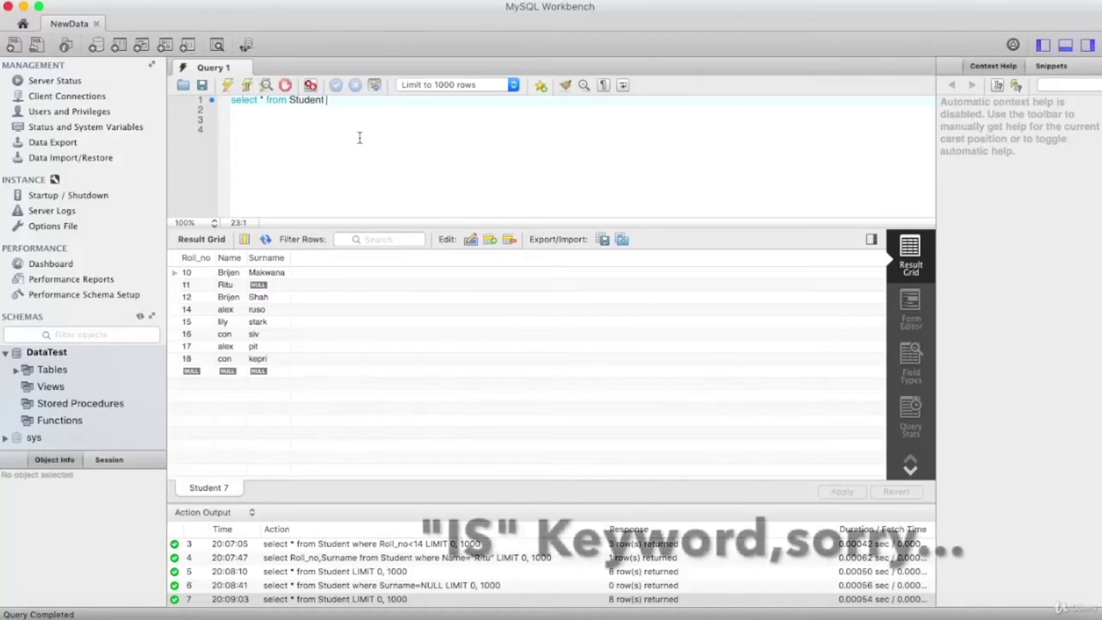
type("where")
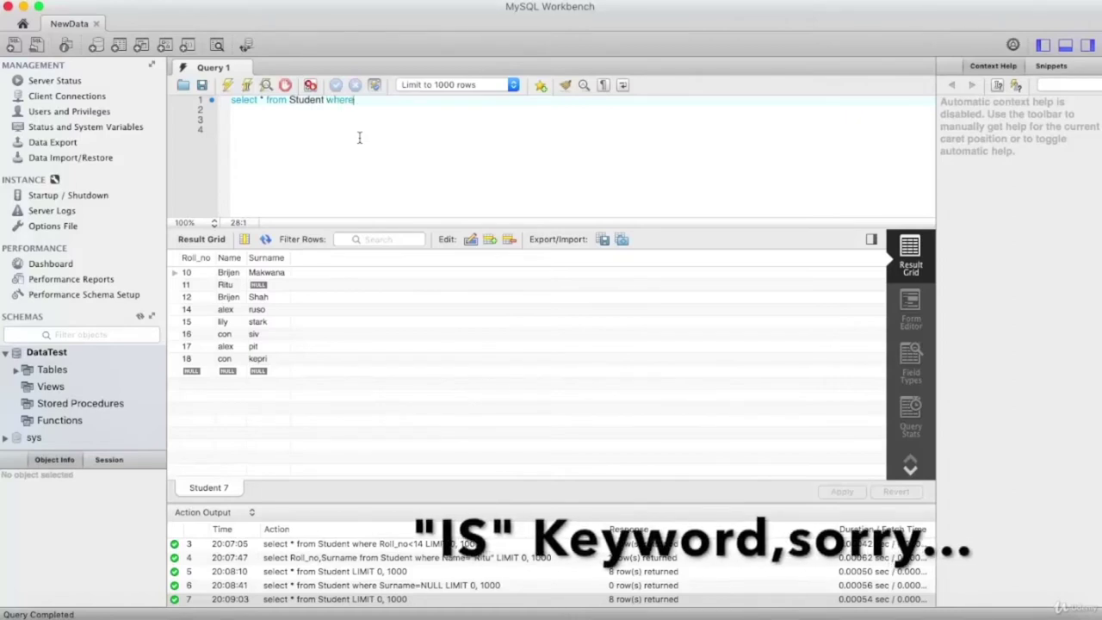
type(" Surname")
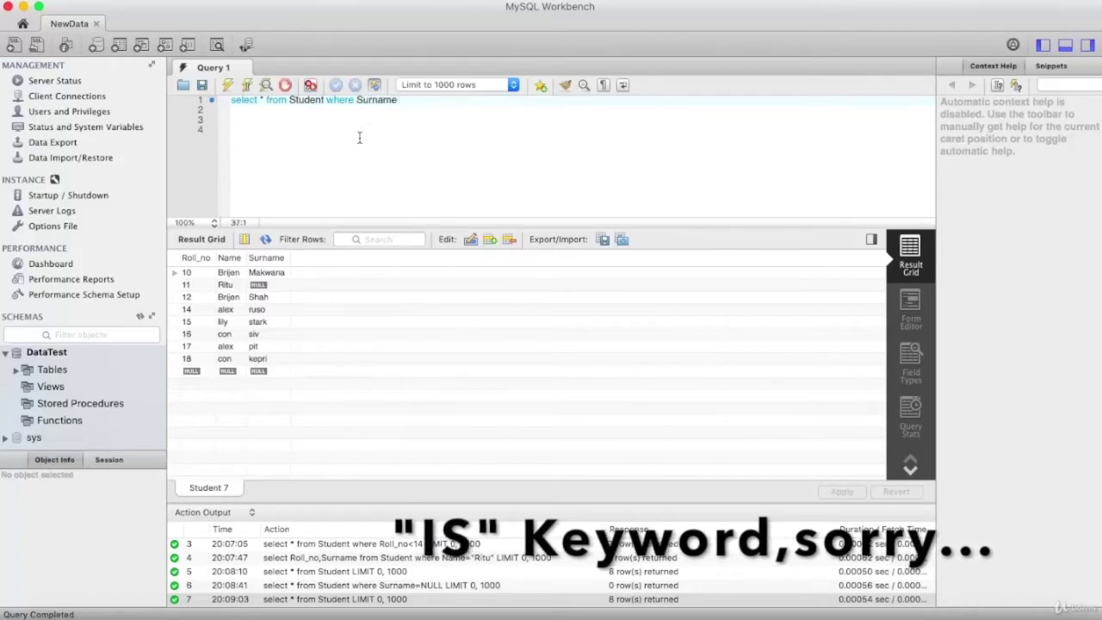
type(" is")
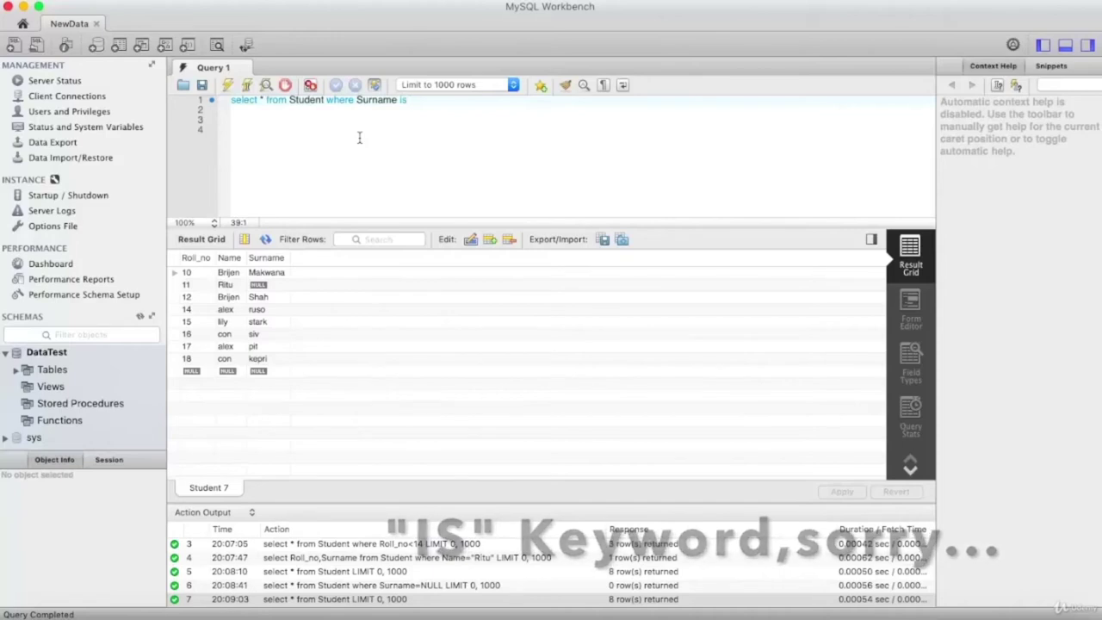
type(" NULL;")
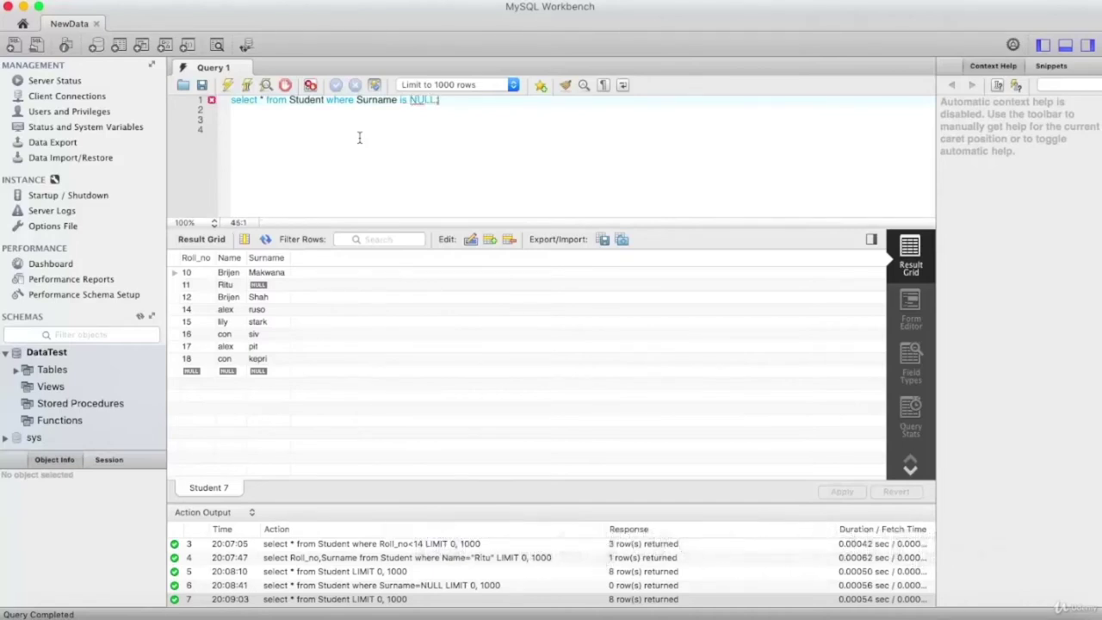
left_click(247, 87)
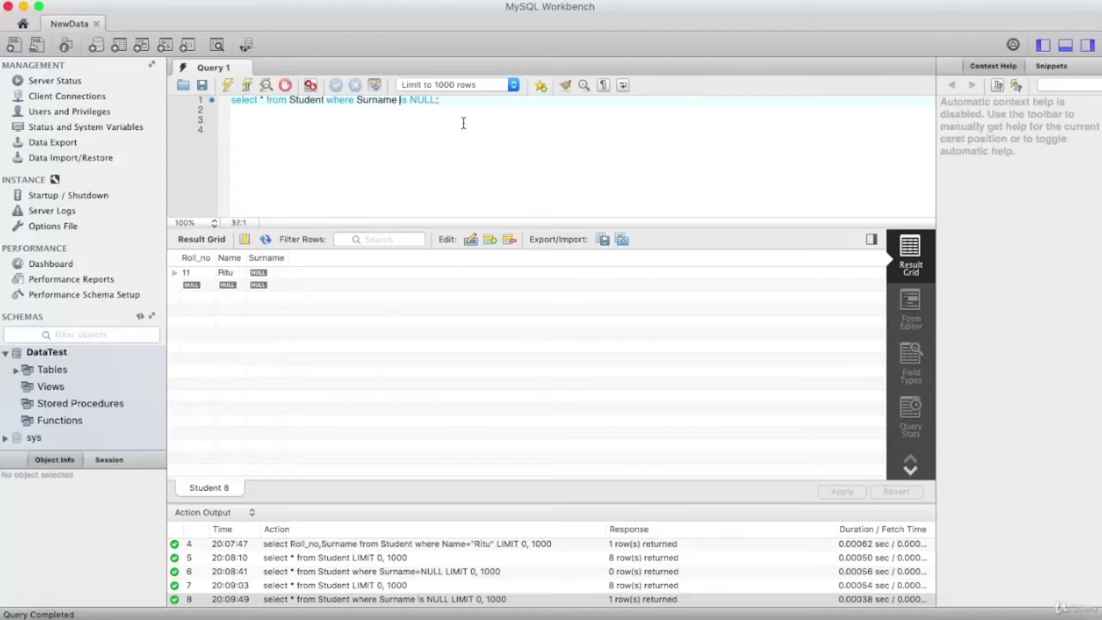
Replace * with Roll_no and rerun, giving Roll_no 11.
key("alt+Left")
key("alt+Left")
key("BackSpace")
key("BackSpace")
type("Roll_no")
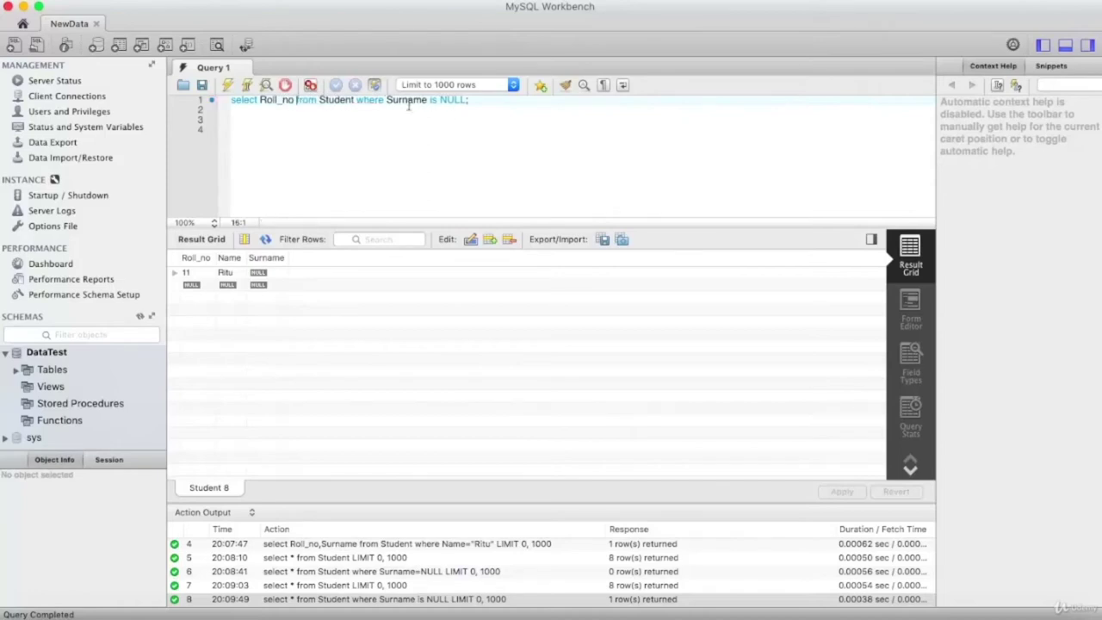
left_click(248, 83)
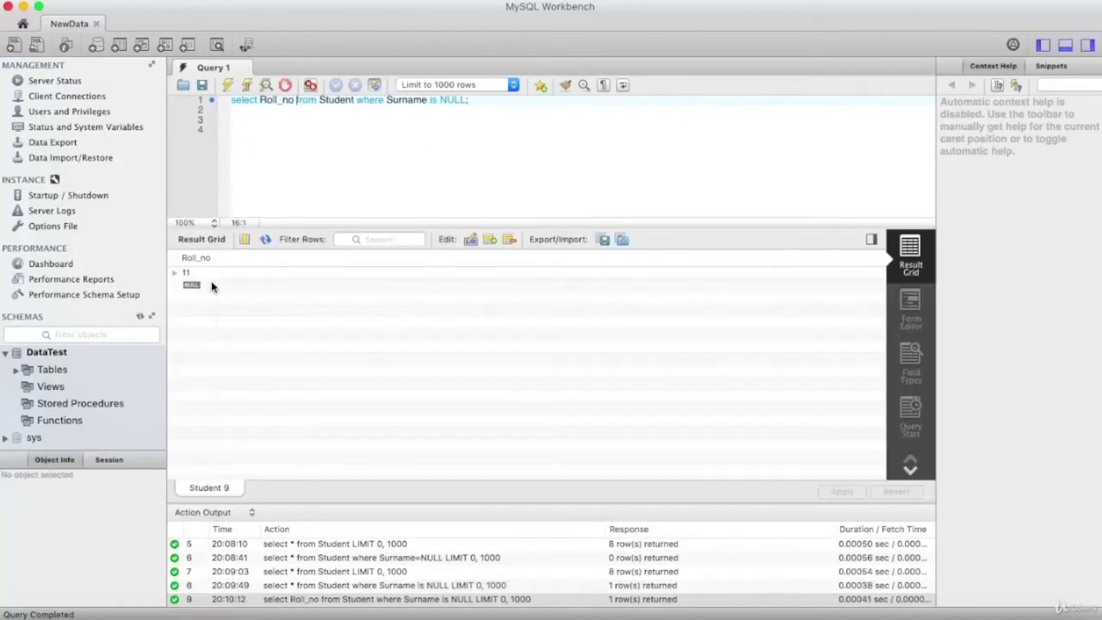